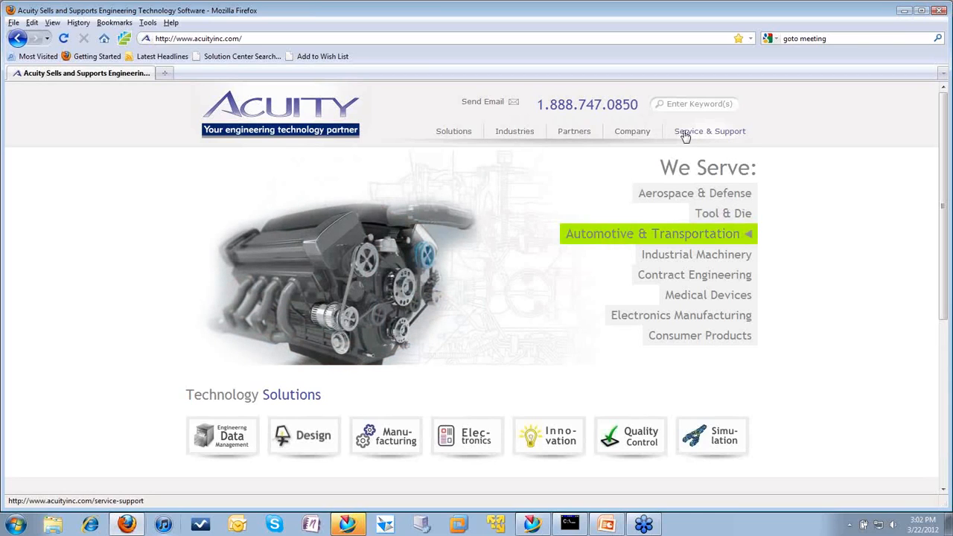
Step: Open the Service & Support page of the Acuity site and highlight the support e-mail address in the Support section
left_click(691, 135)
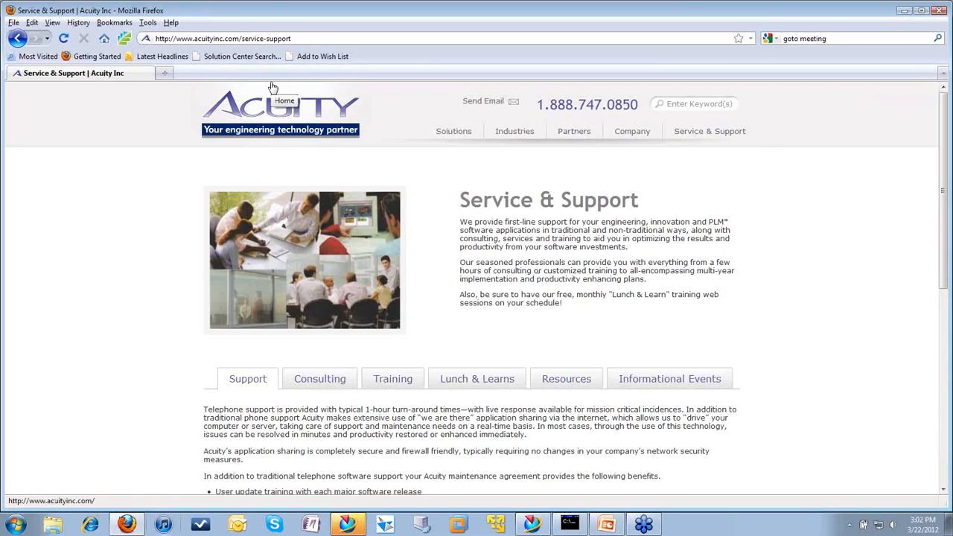
scroll(503, 231, "down", 5)
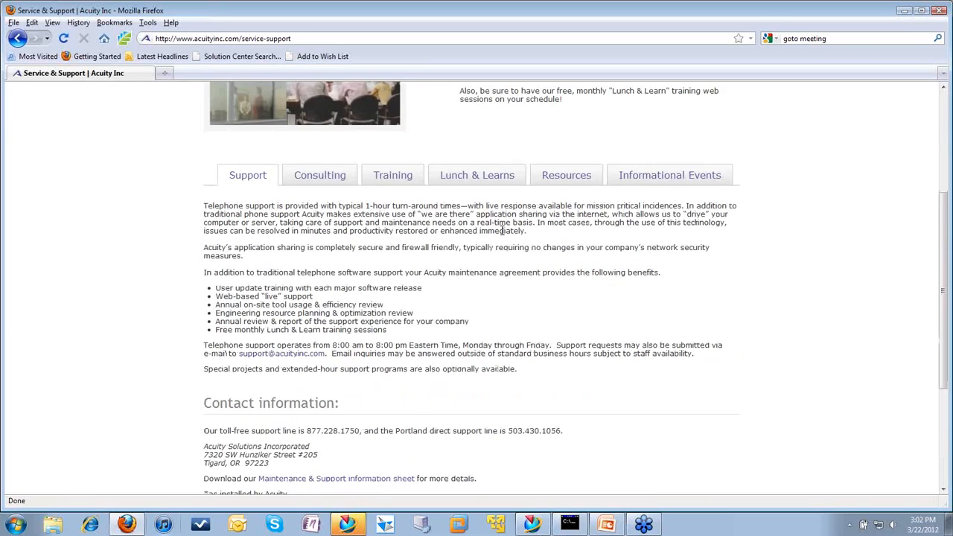
scroll(502, 231, "down", 3)
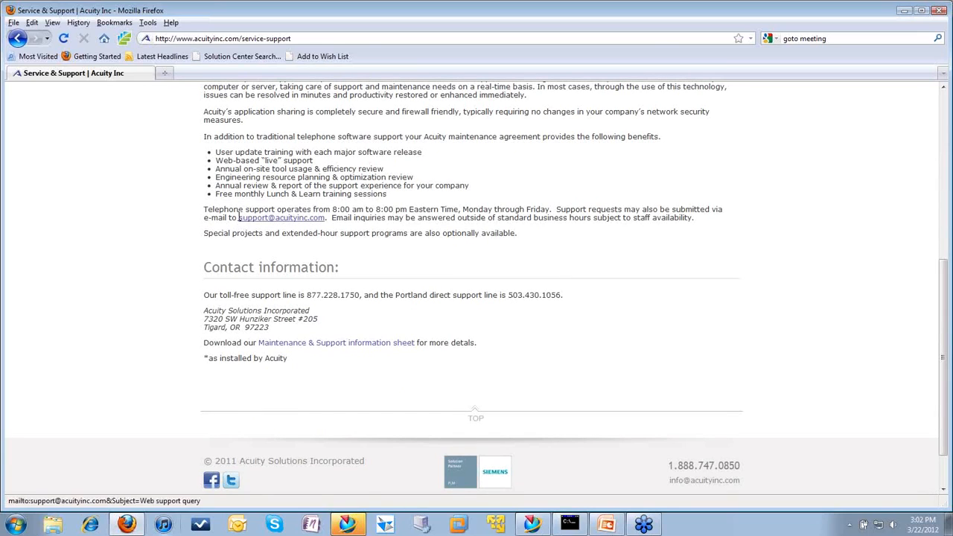
left_click_drag(232, 218, 329, 218)
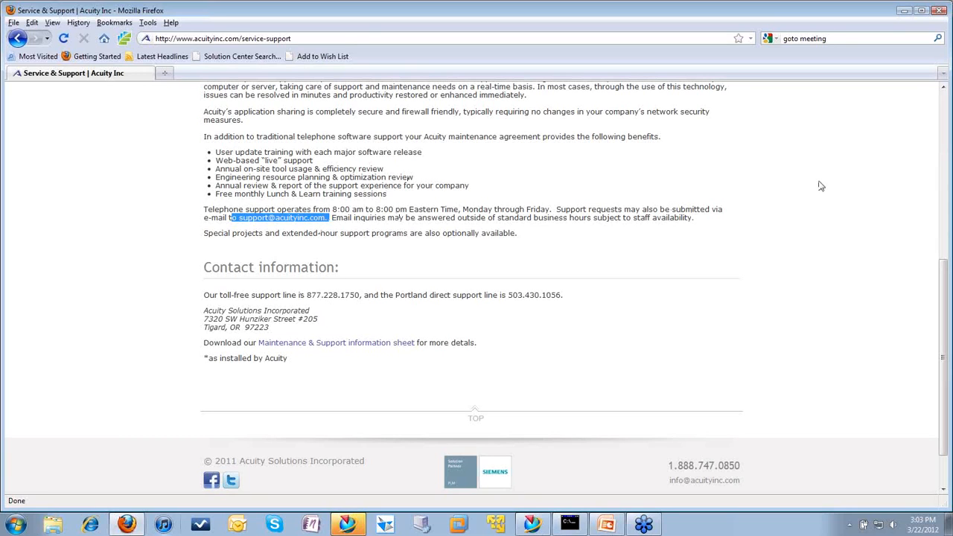
Step: Show the Lunch & Learns section of the page and review the list of upcoming events
scroll(719, 270, "up", 3)
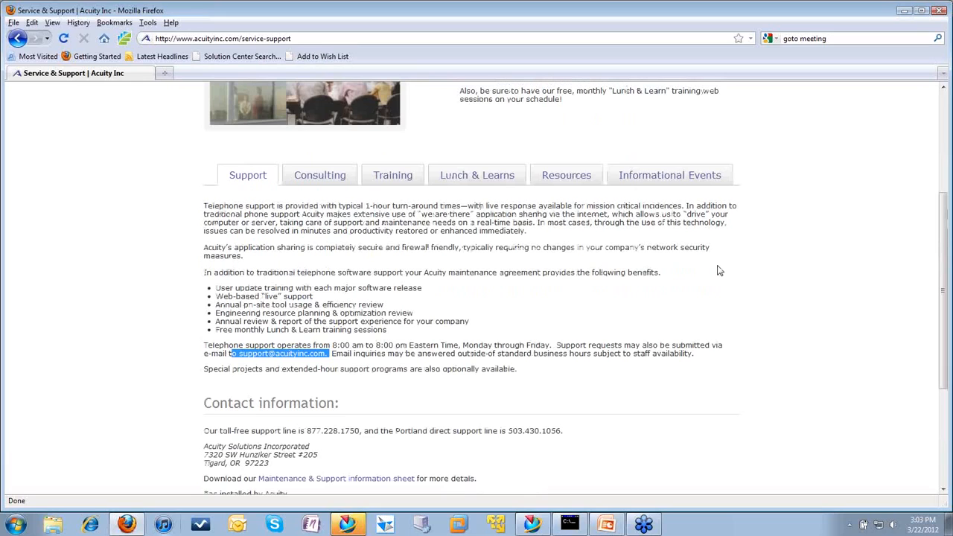
scroll(719, 270, "up", 2)
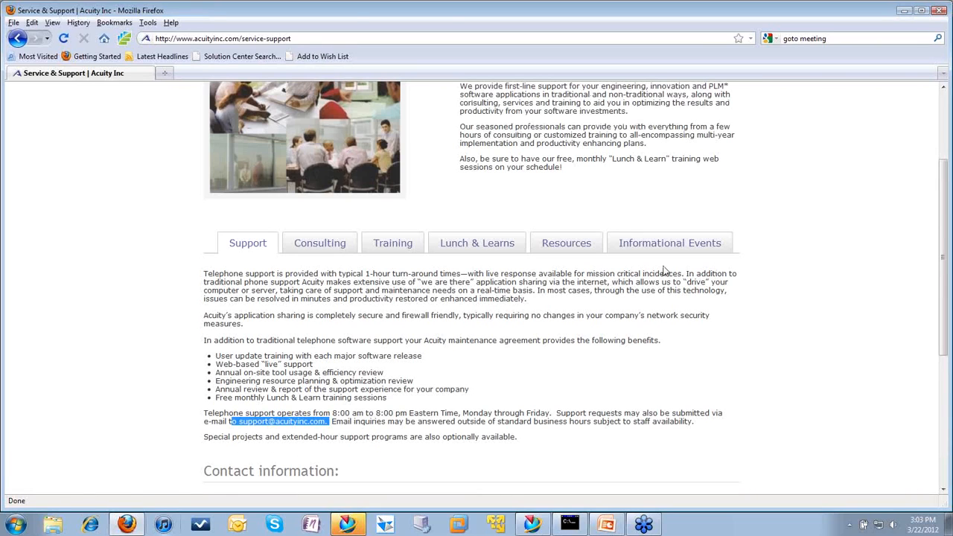
left_click(497, 244)
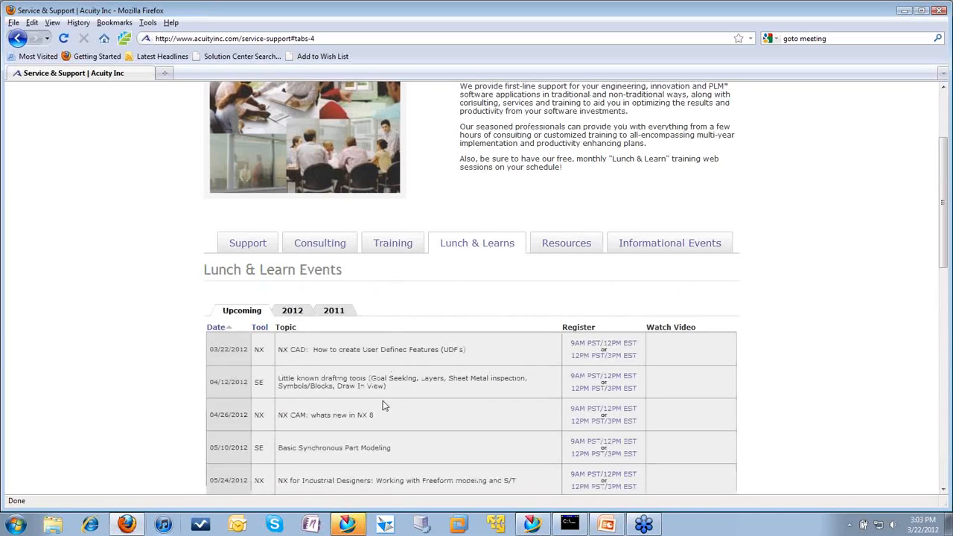
scroll(480, 409, "down", 2)
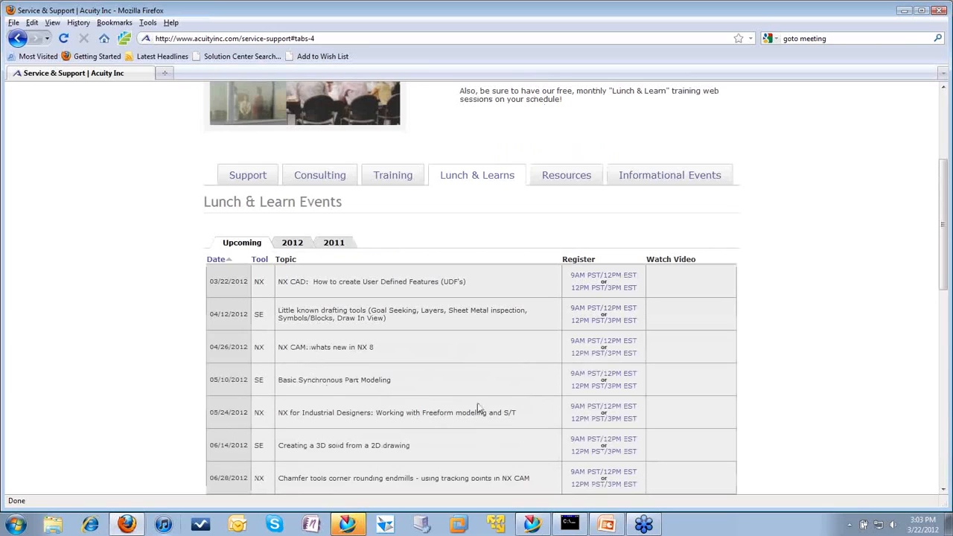
scroll(452, 279, "down", 4)
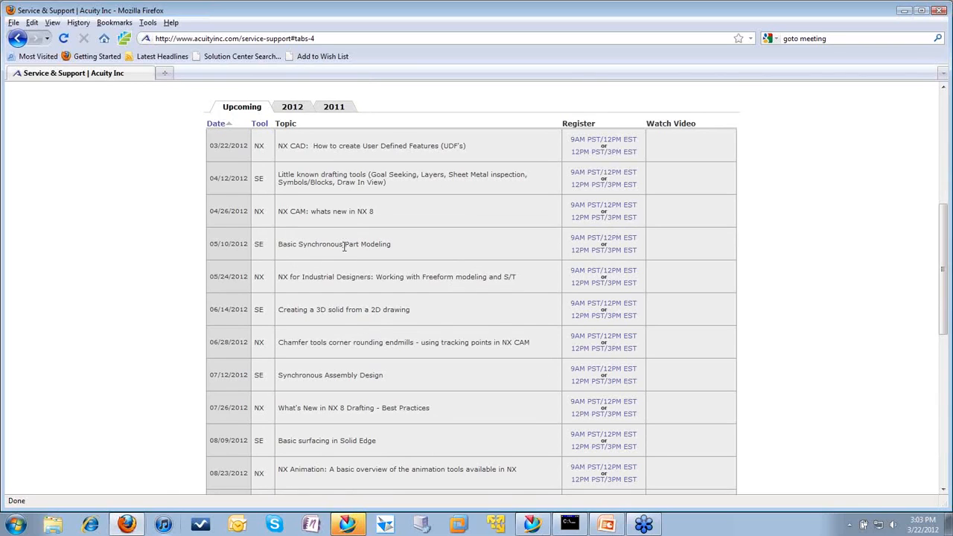
Step: View the Training section of the page, followed by the Consulting section with its service offerings
scroll(344, 246, "up", 5)
left_click(402, 314)
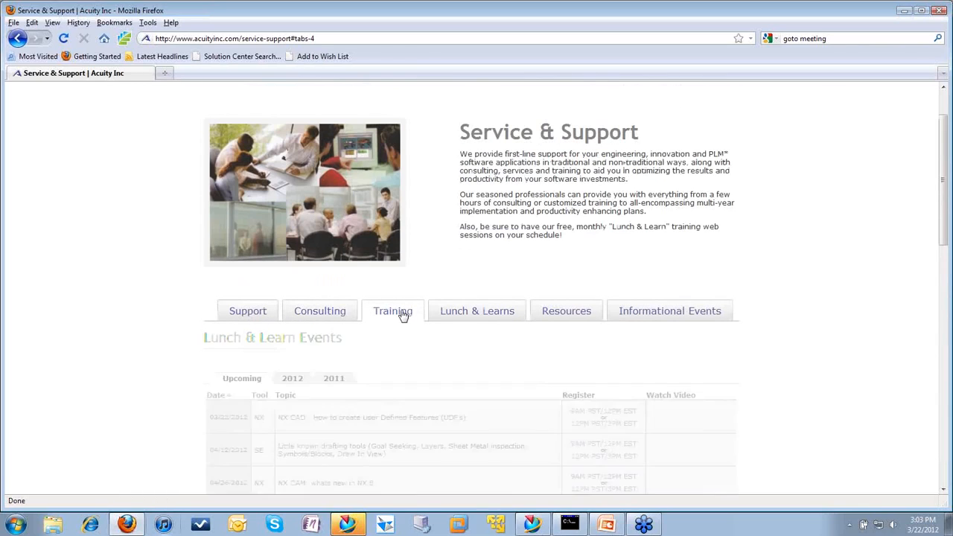
scroll(402, 314, "down", 3)
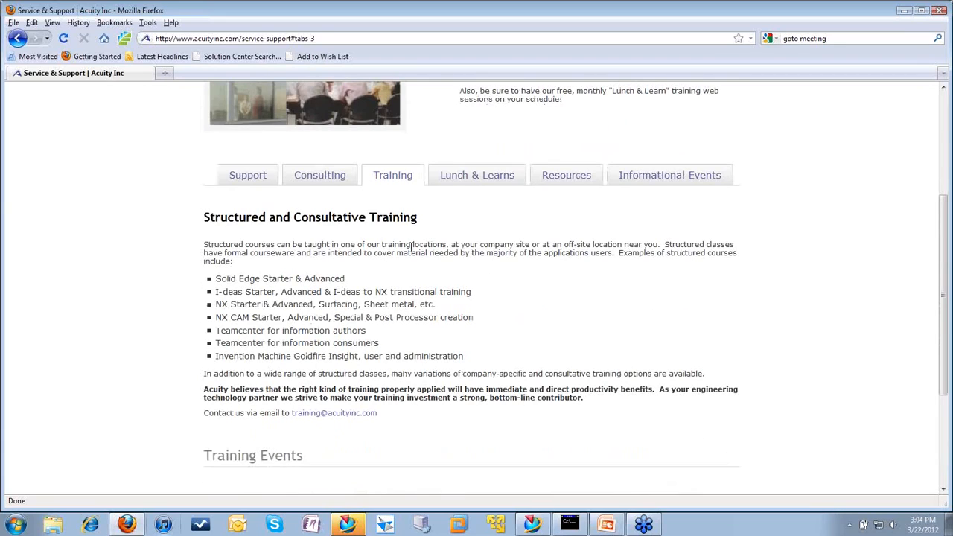
left_click(319, 184)
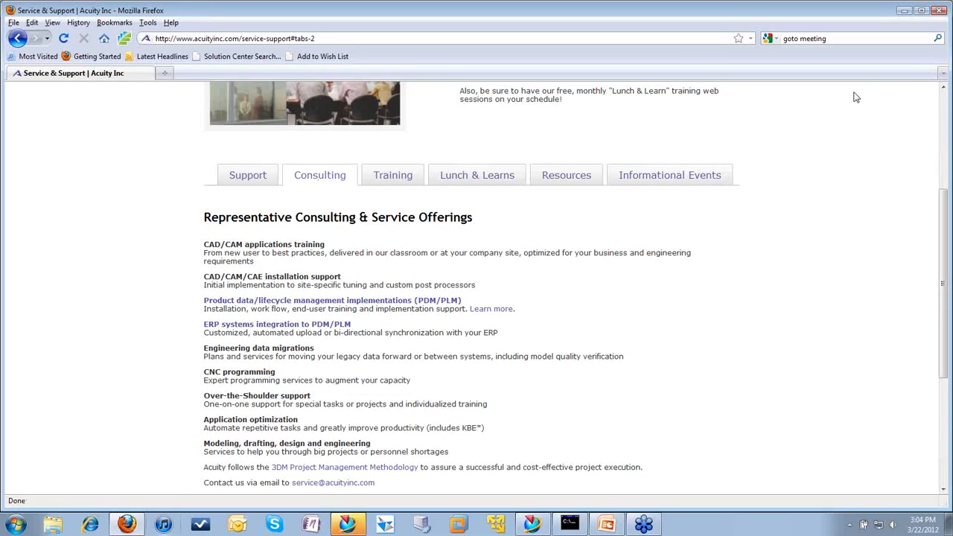
Step: Switch from the browser to NX, cancel the save reminder, and inspect the cardholder model from its side and underside
left_click(905, 12)
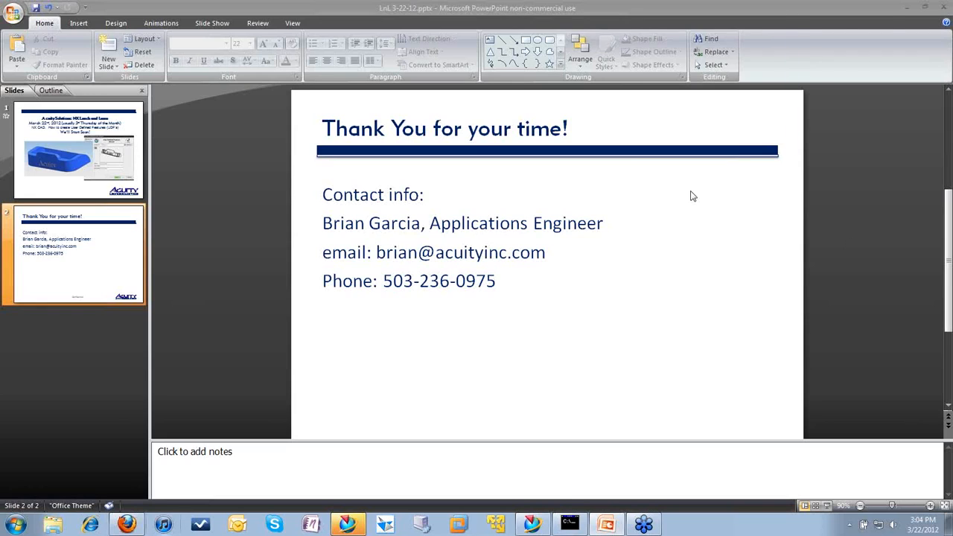
left_click(359, 527)
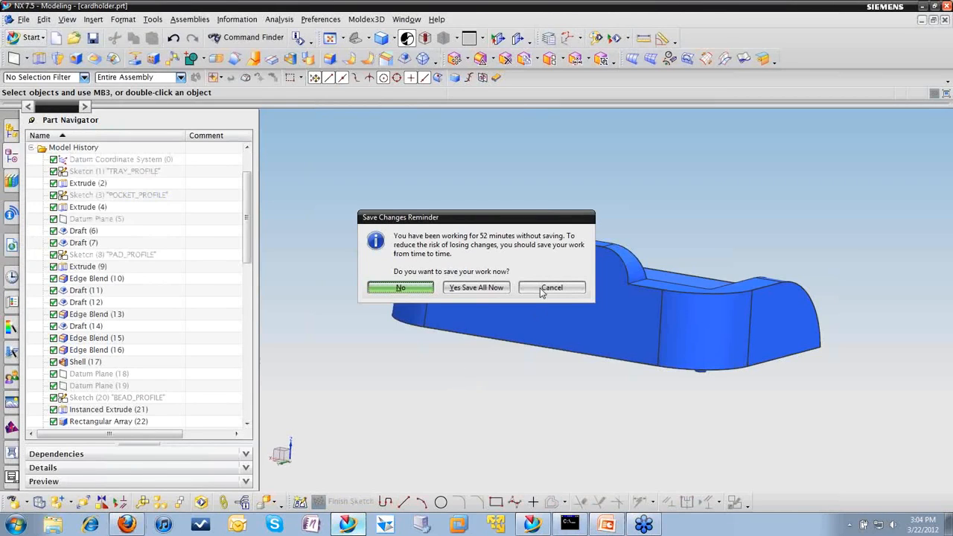
left_click(541, 290)
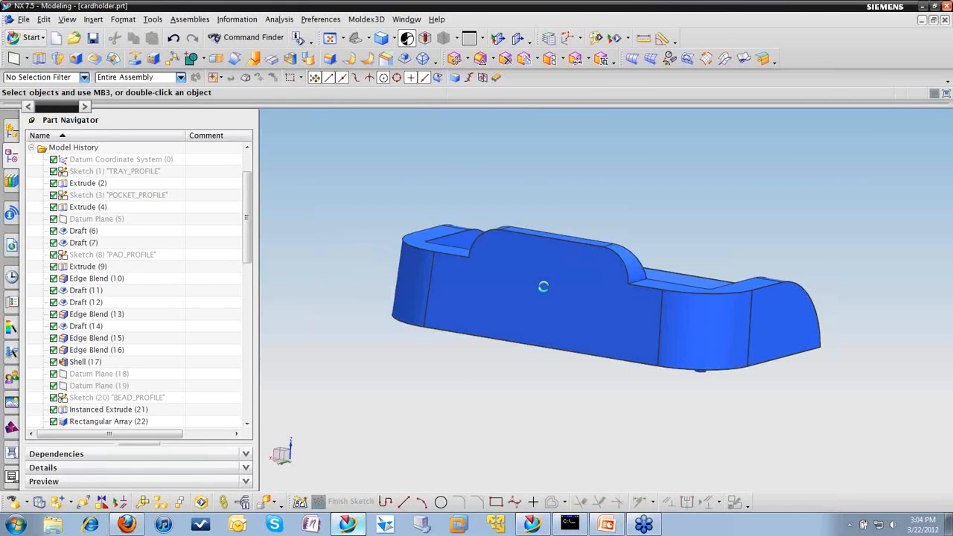
middle_click_drag(392, 234, 388, 210)
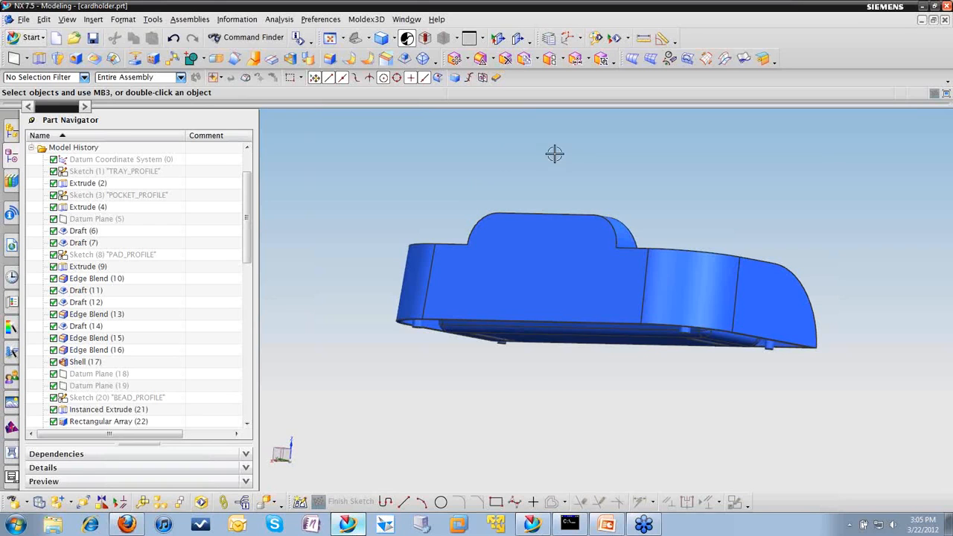
middle_click_drag(553, 153, 573, 140)
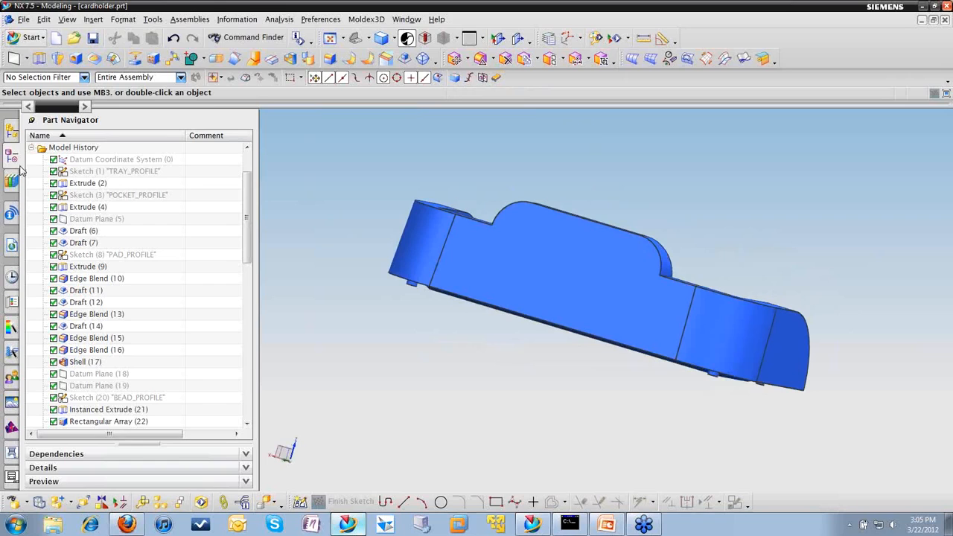
Step: Bring up the Reuse Library and browse the UDF Library to the contents of its NX UDFs folder
left_click(13, 134)
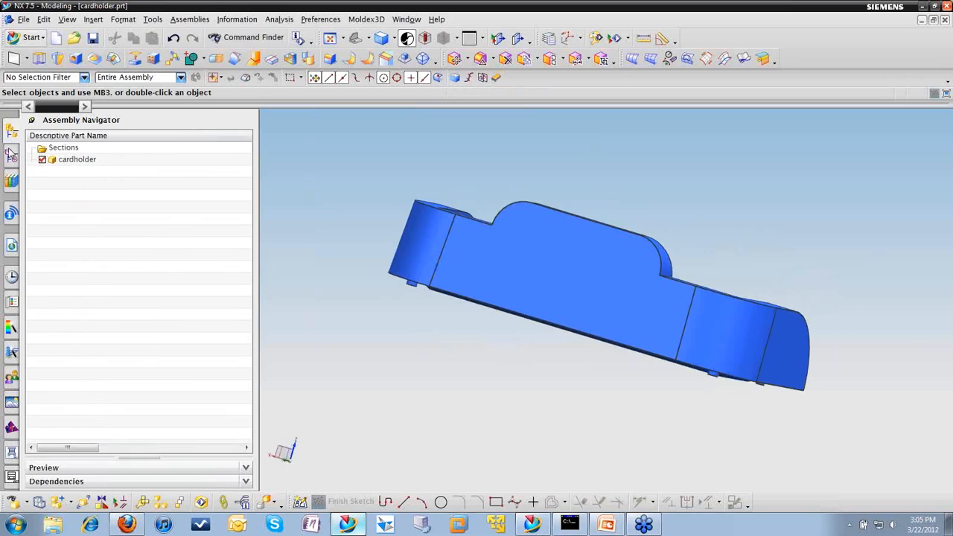
left_click(11, 154)
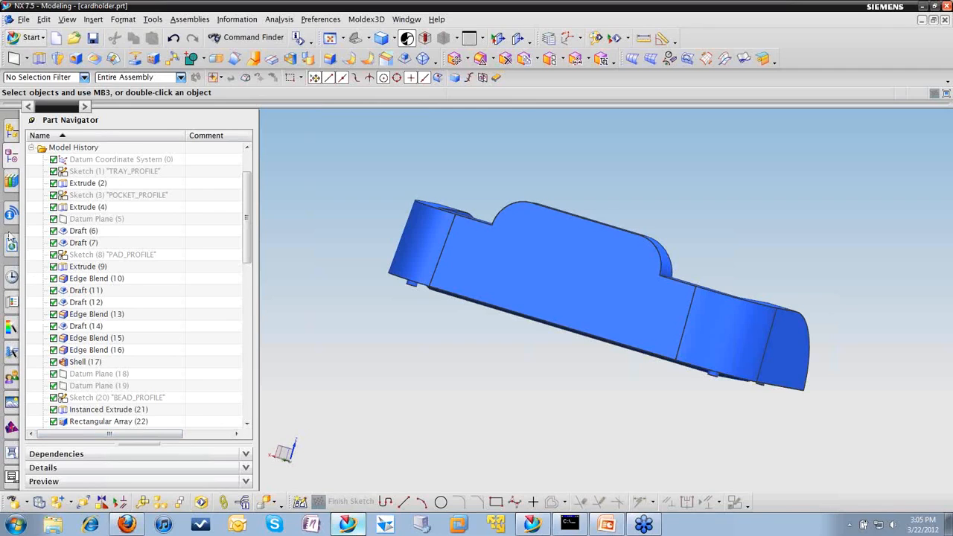
left_click(12, 183)
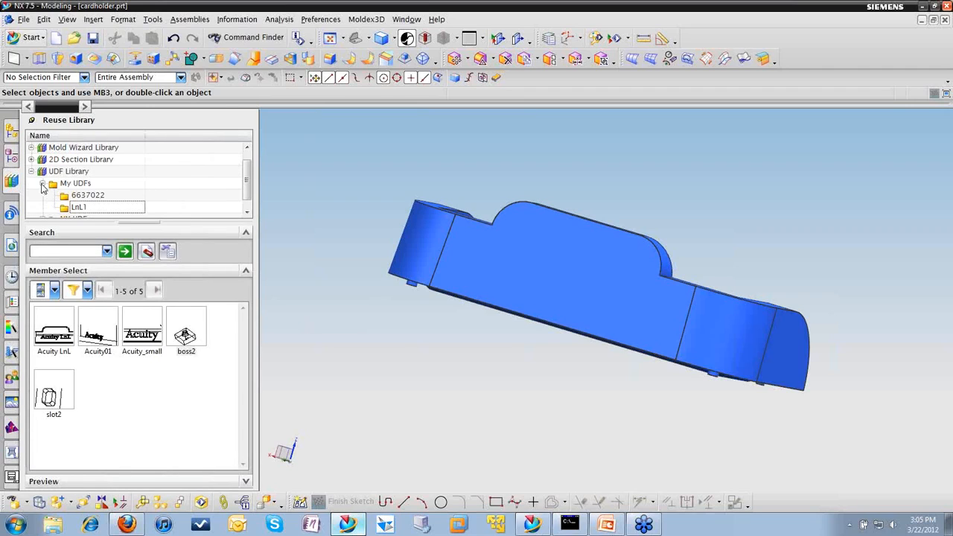
left_click(43, 183)
left_click(32, 184)
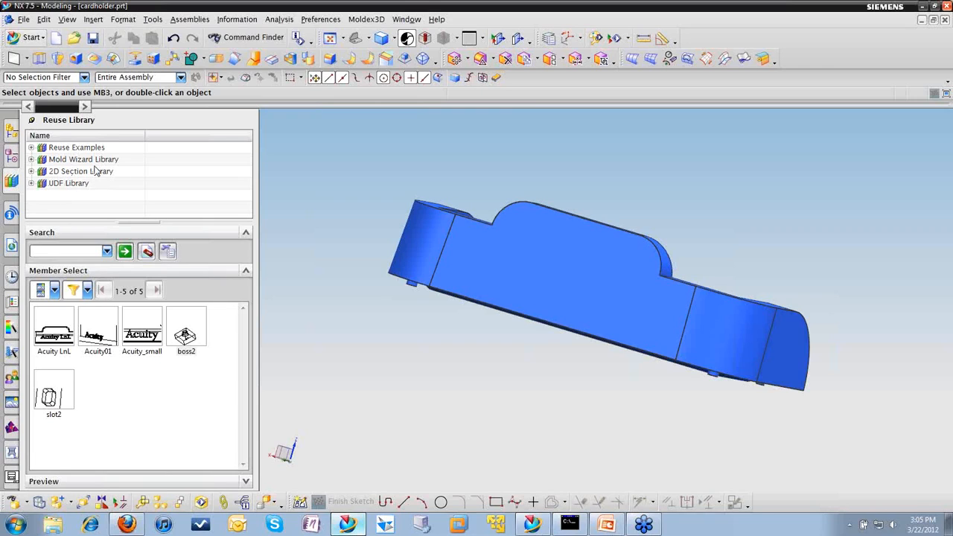
left_click(31, 184)
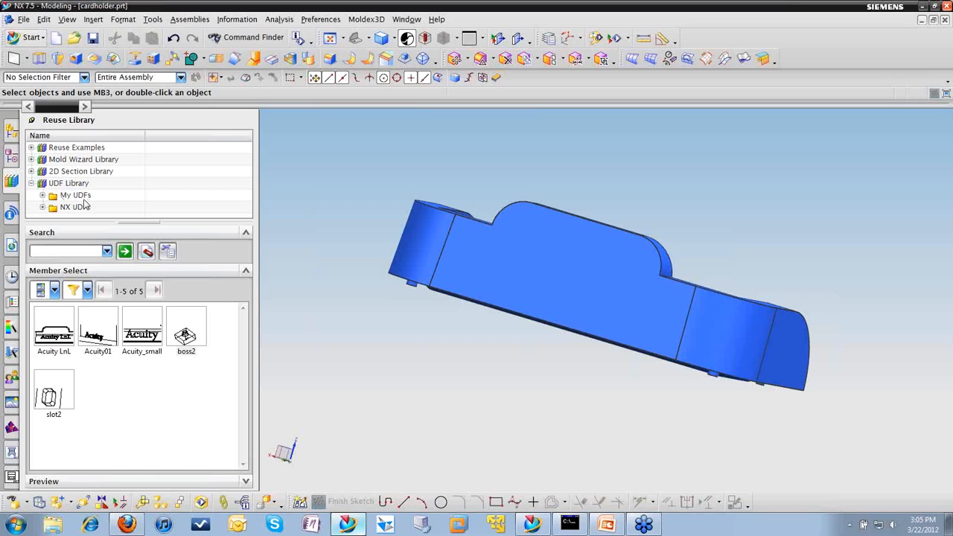
left_click(43, 207)
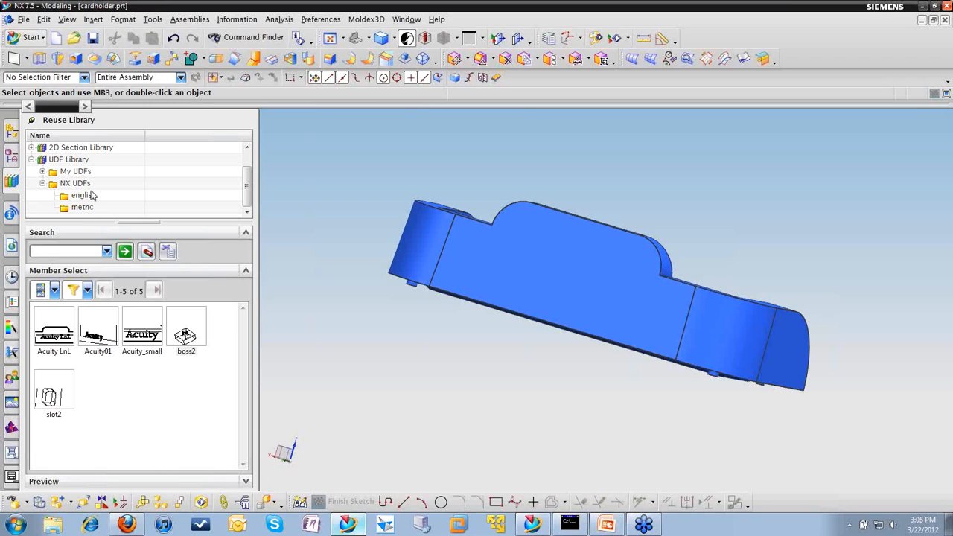
left_click(71, 184)
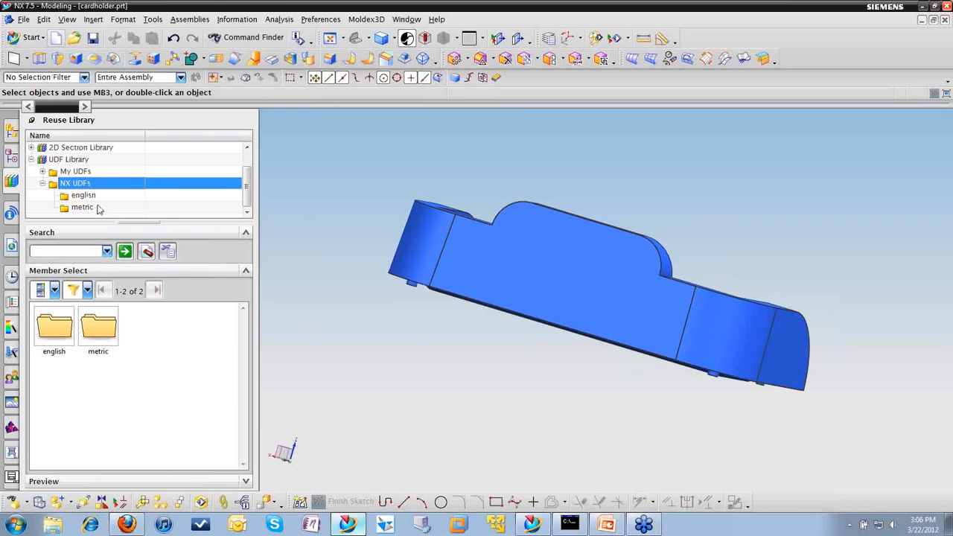
Step: Create a new inch part, model1.prt, from the Model template and insert a block with the default origin and edge lengths
left_click(58, 40)
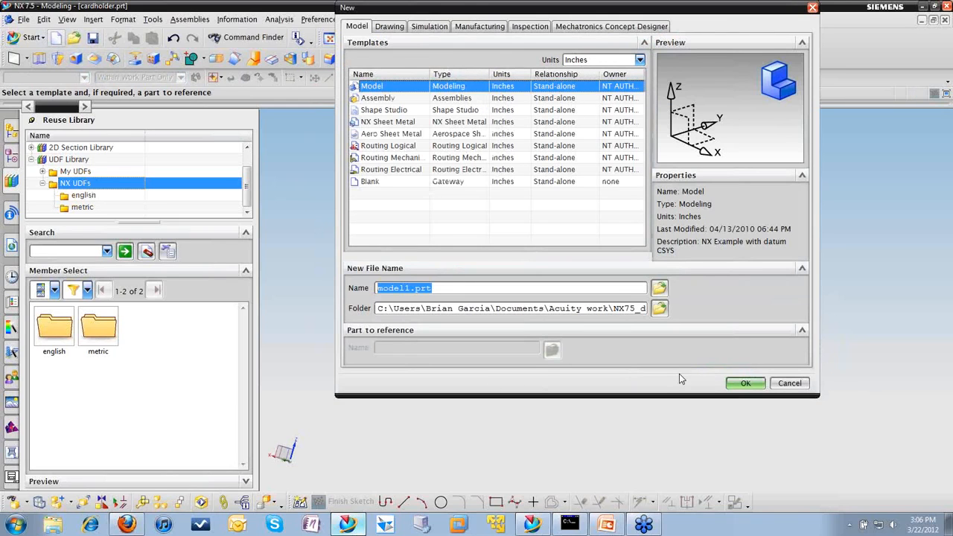
left_click(745, 382)
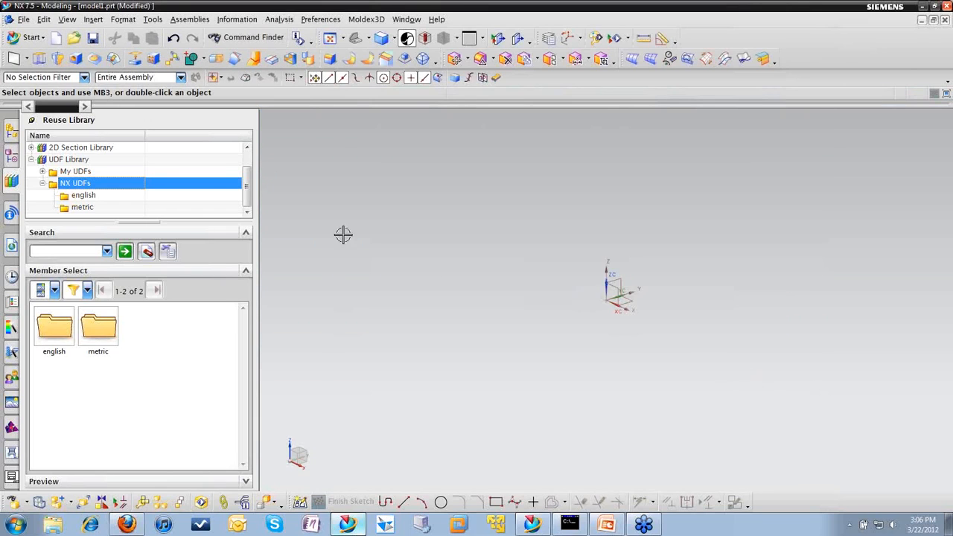
left_click(93, 20)
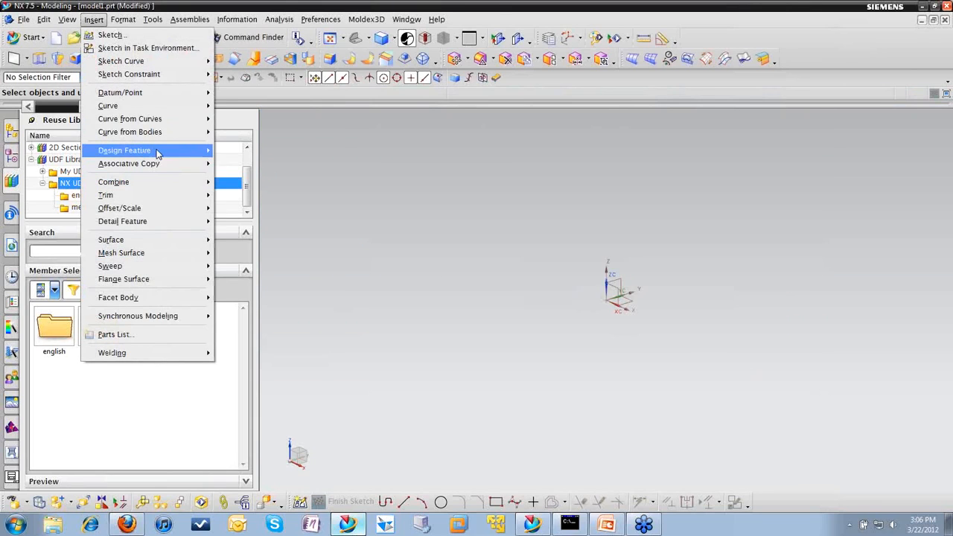
mouse_move(158, 151)
left_click(251, 181)
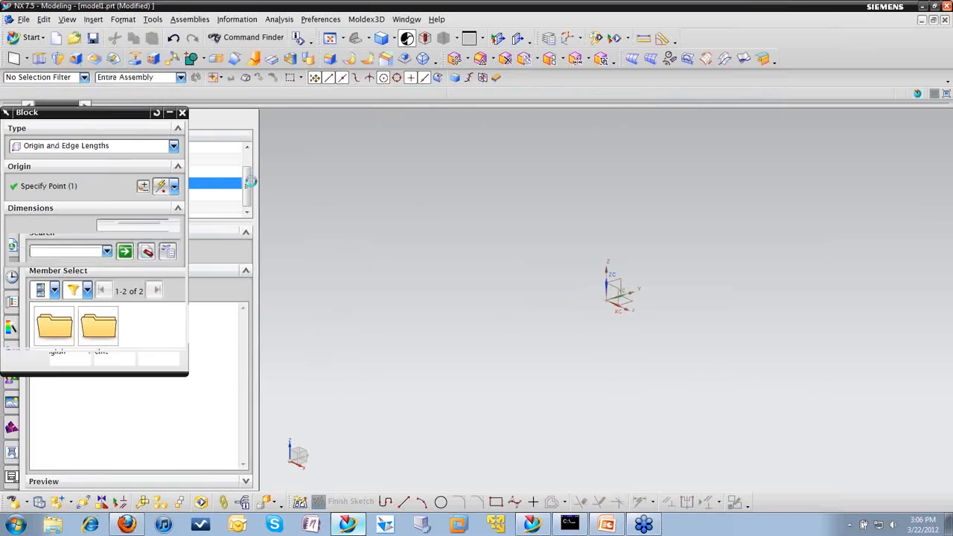
left_click(84, 361)
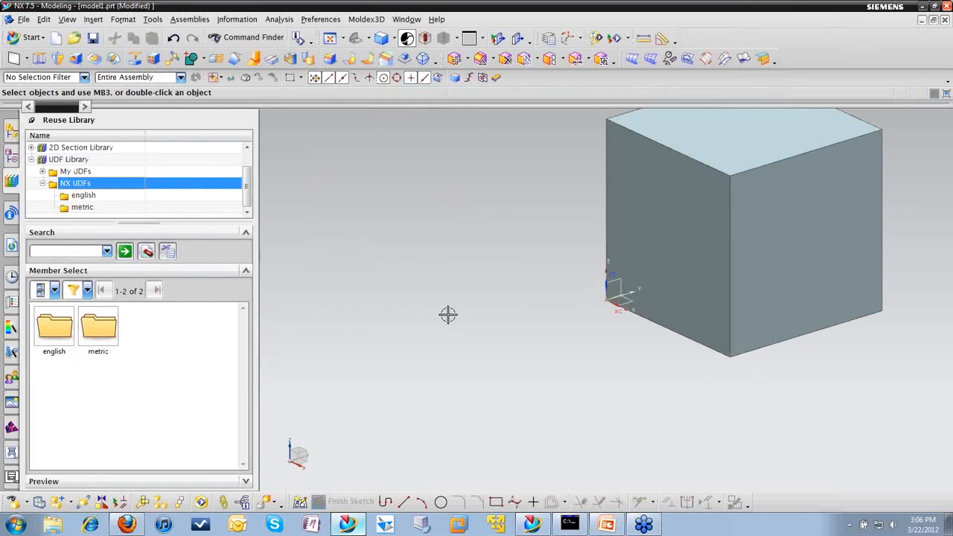
scroll(547, 344, "down", 2)
middle_click_drag(508, 273, 397, 310, "shift")
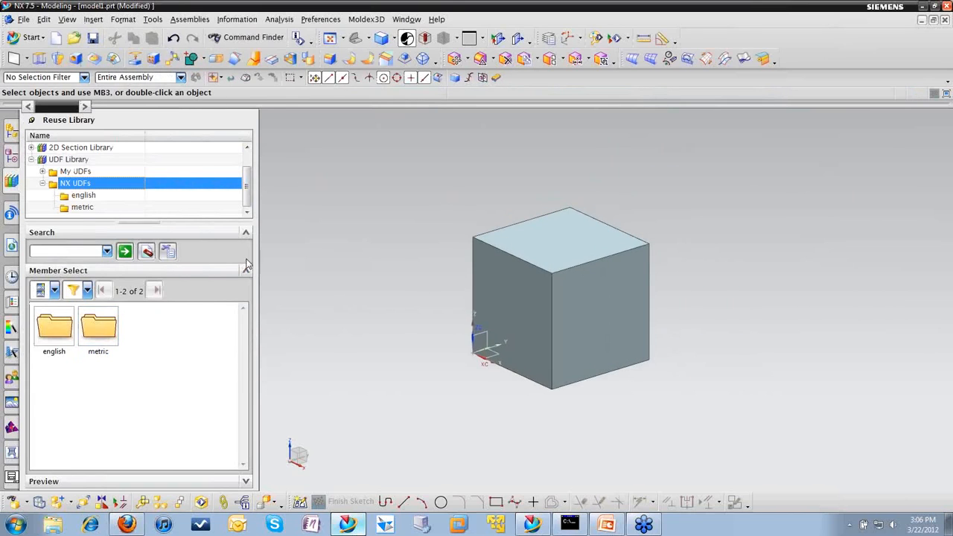
Step: Start inserting the cap_screw_cb_inch UDF from the english NX UDFs folder into the block part
left_click(87, 195)
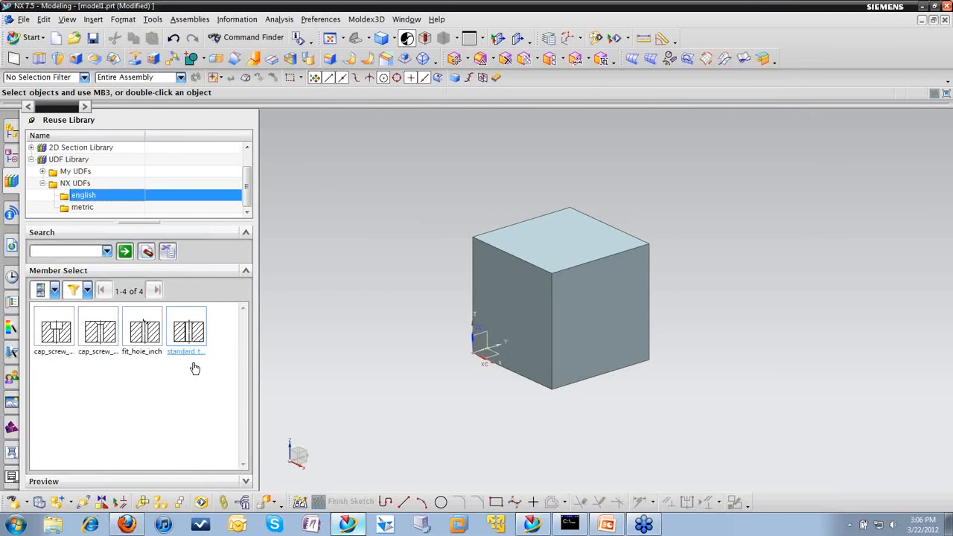
left_click(64, 336)
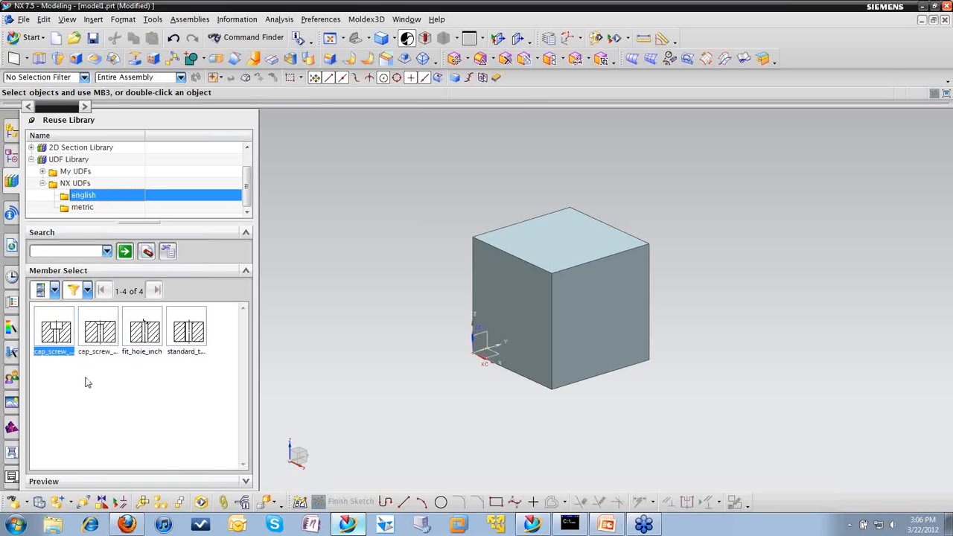
left_click_drag(63, 335, 364, 327)
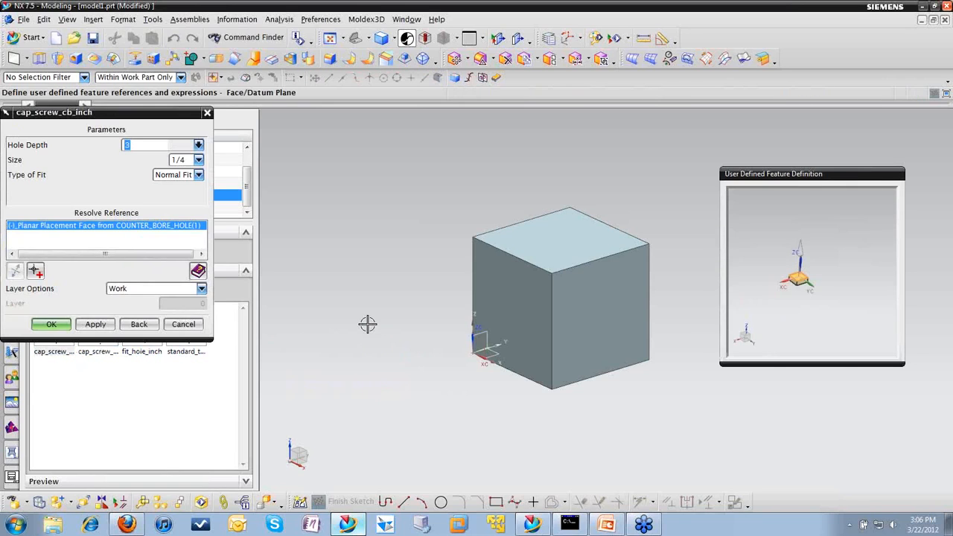
Step: Move the User Defined Feature Definition preview clear of the block and enlarge its view of the required planar placement face
left_click_drag(763, 173, 803, 315)
scroll(817, 387, "up", 2)
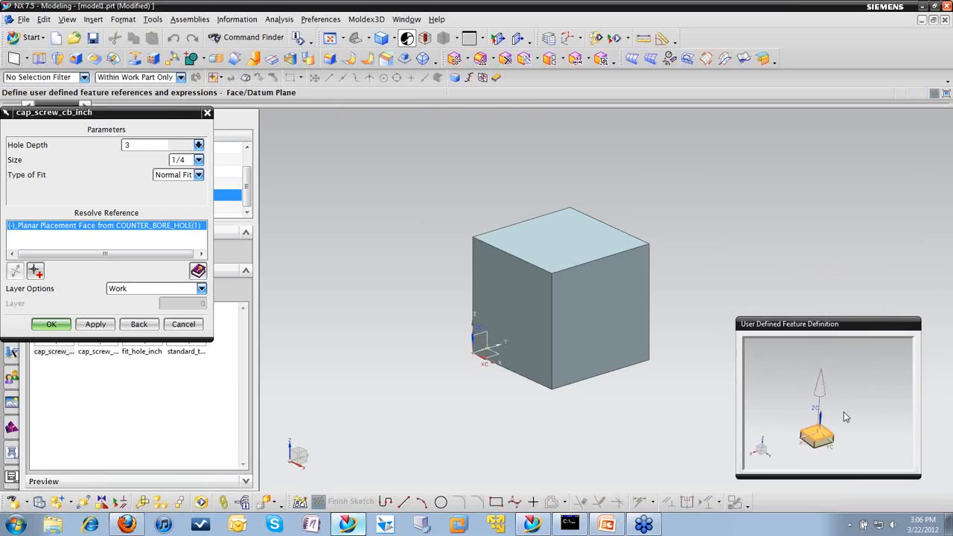
scroll(843, 411, "up", 2)
middle_click_drag(844, 402, 877, 352, "shift")
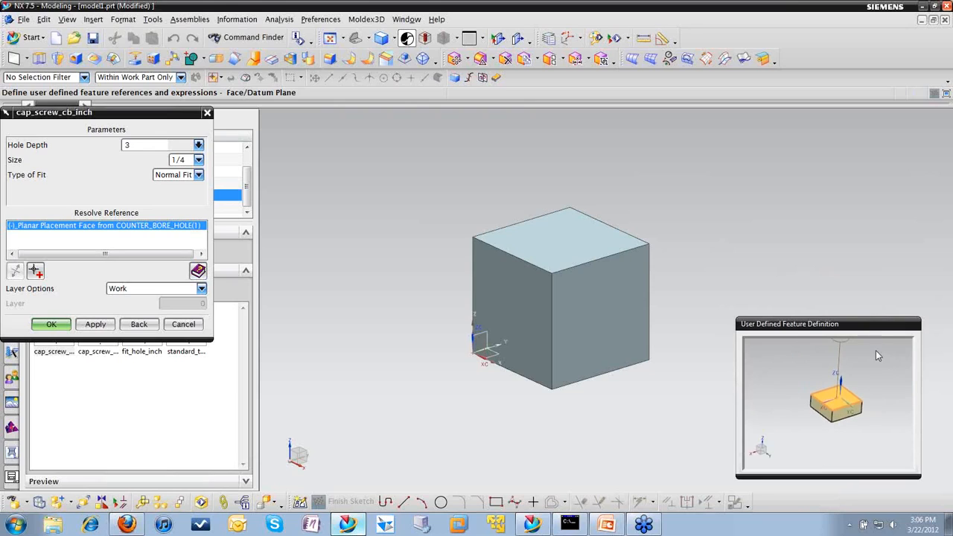
scroll(857, 377, "up", 2)
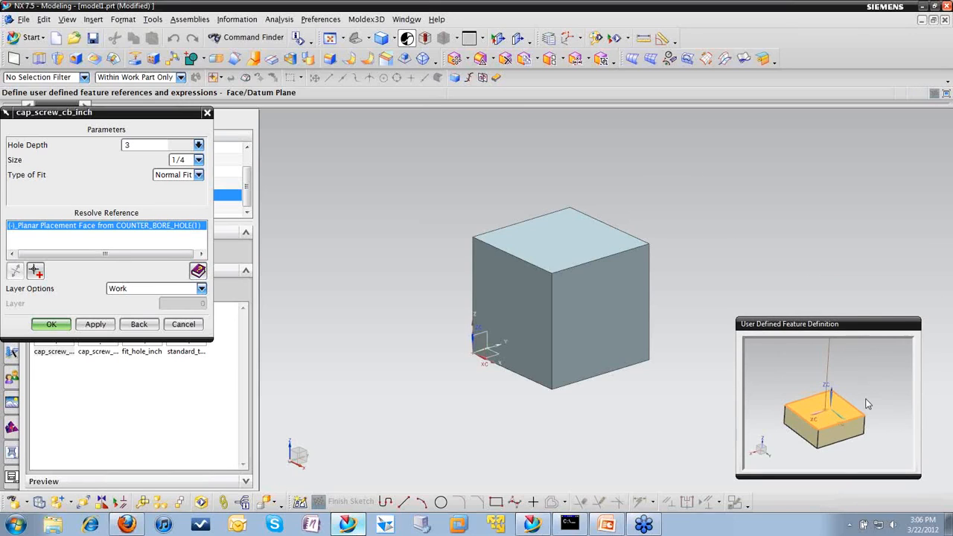
right_click(871, 380)
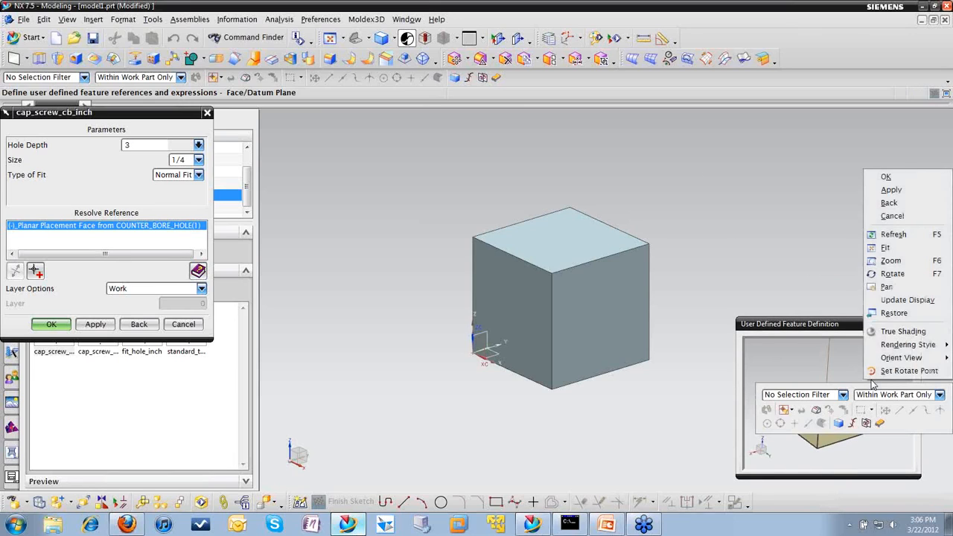
left_click(893, 261)
left_click_drag(776, 373, 875, 454)
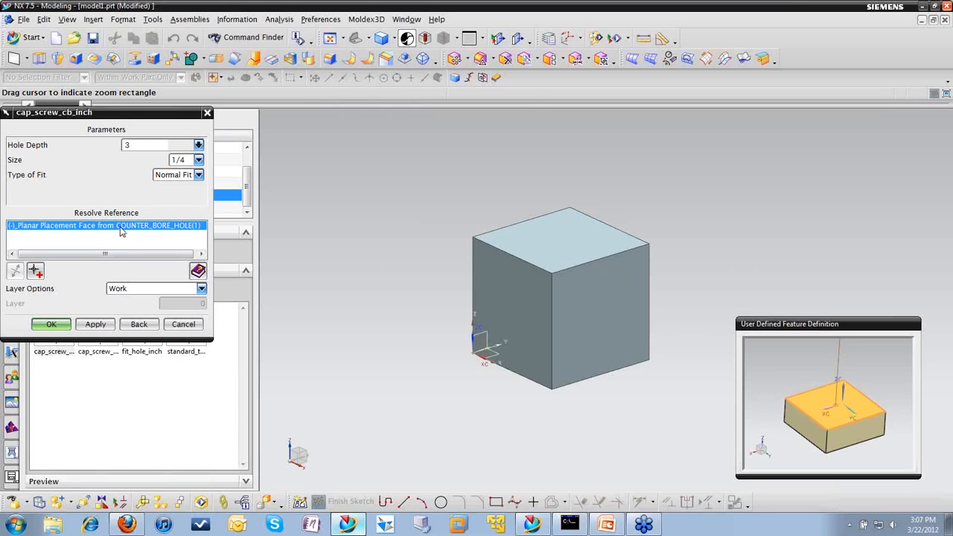
key("Escape")
Step: Use the block's top face as the placement face and set the counterbore size to 1/2, accepting the remaining parameters
left_click(565, 251)
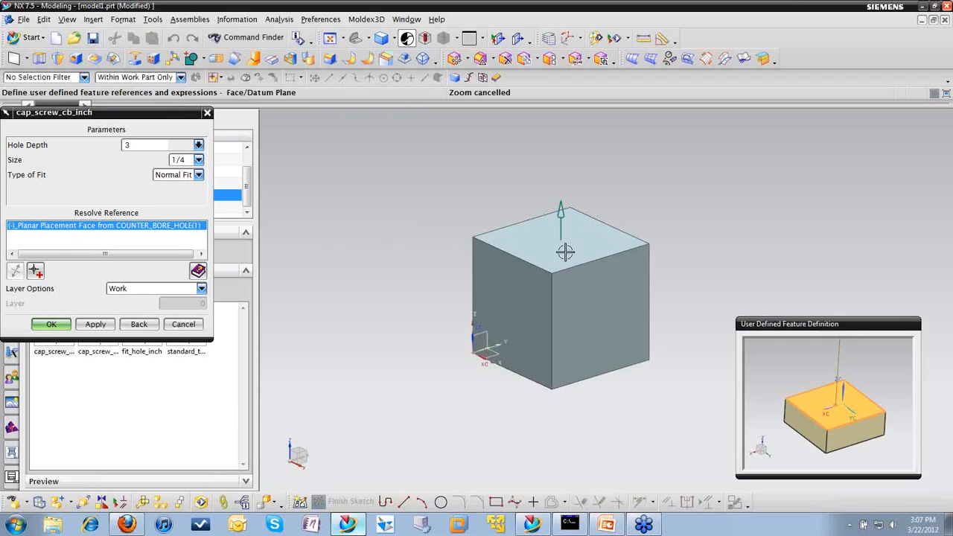
left_click(560, 250)
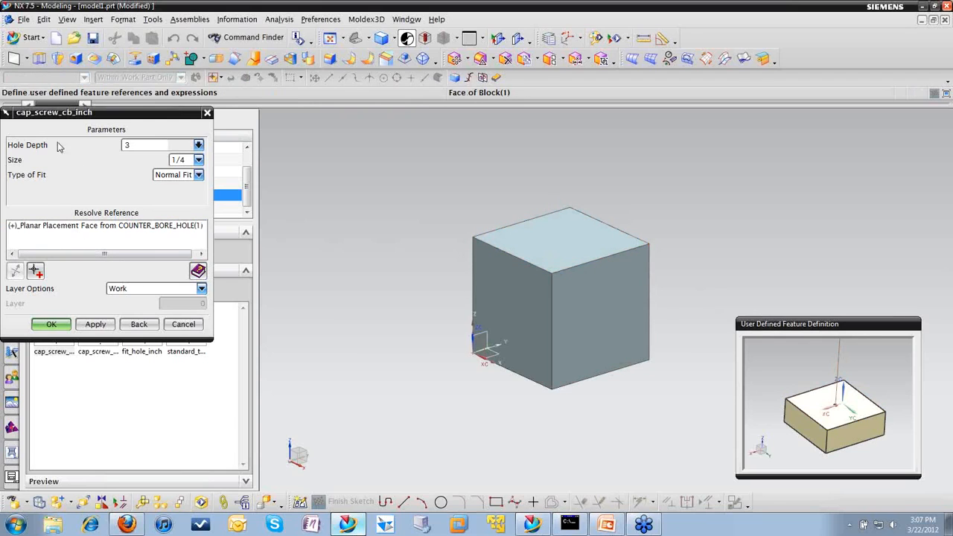
left_click_drag(87, 115, 262, 138)
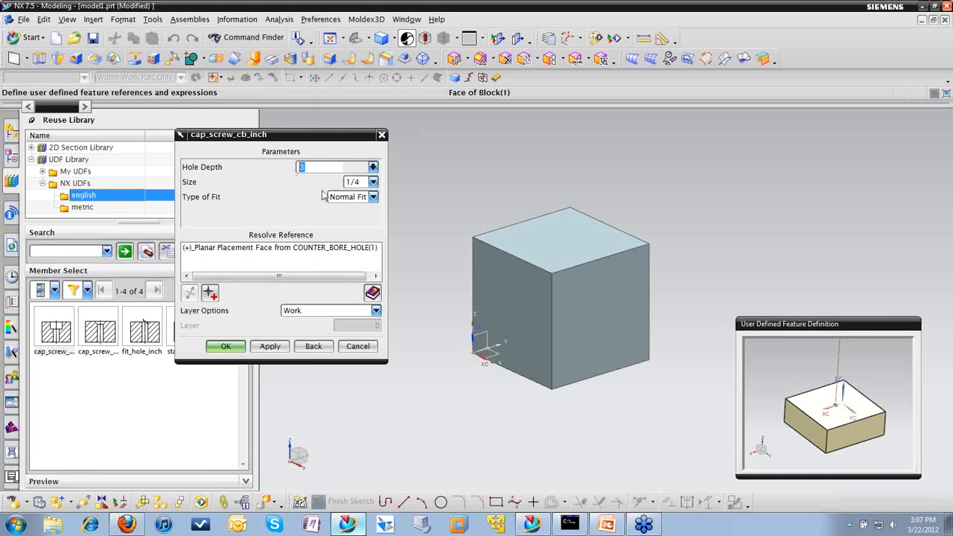
left_click(374, 169)
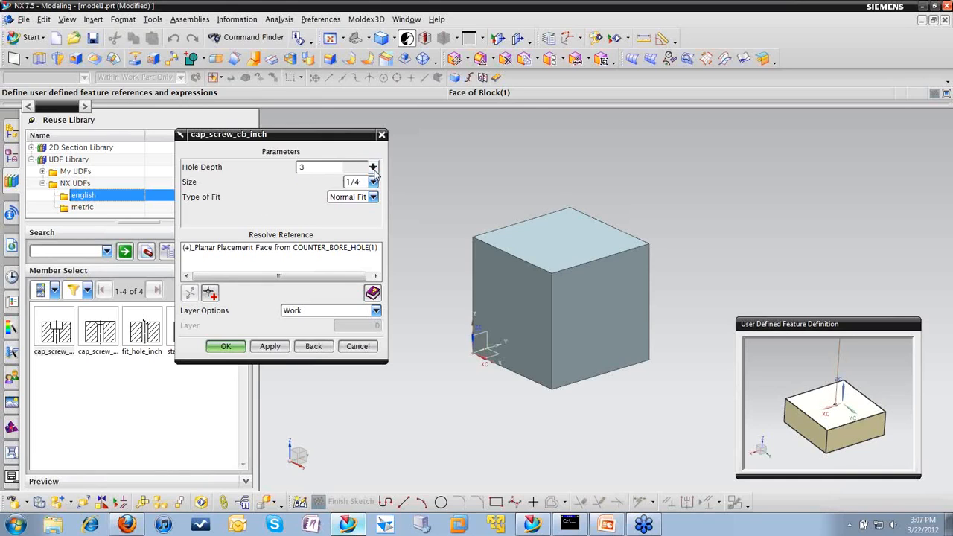
left_click(253, 181)
left_click(373, 182)
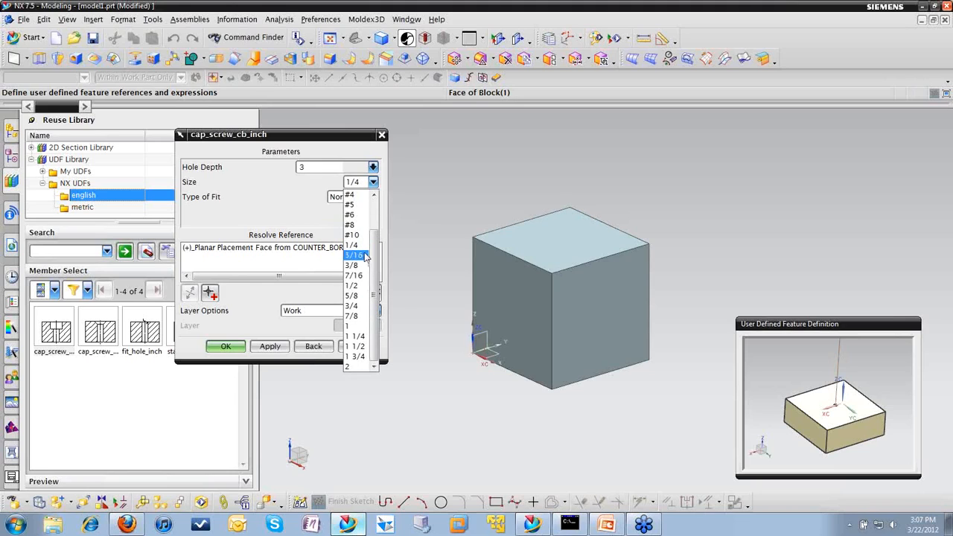
left_click(361, 286)
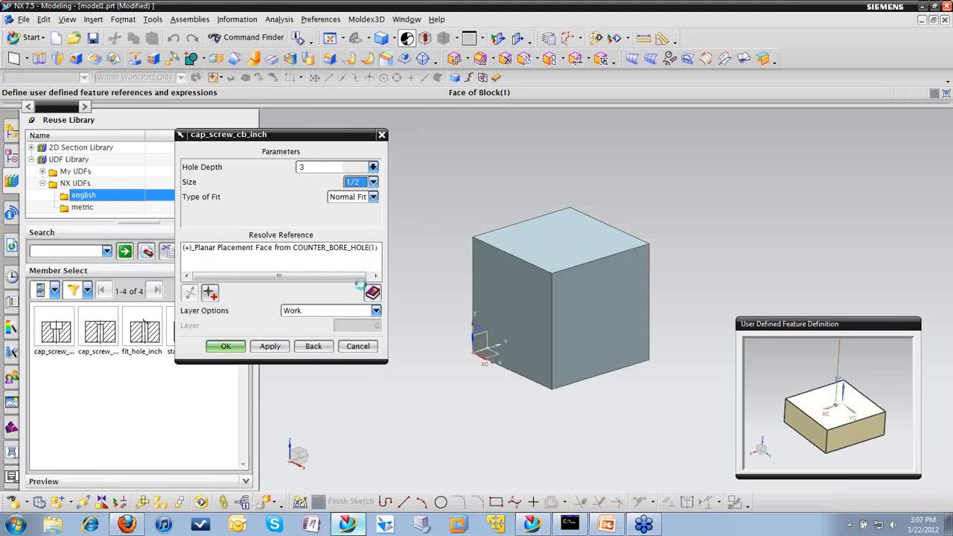
left_click(227, 347)
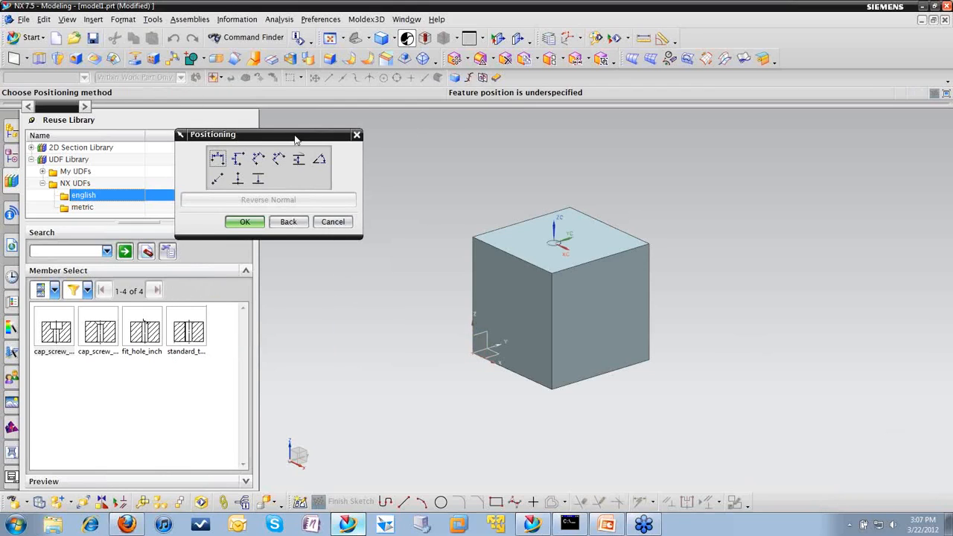
Step: Position the hole with a perpendicular dimension of 2 in from the top-face edge running along X
left_click_drag(295, 139, 353, 169)
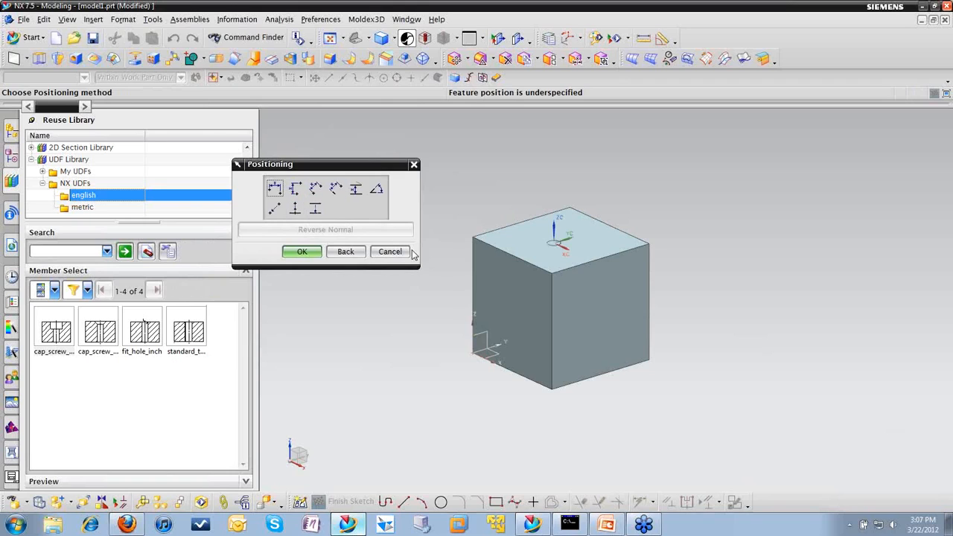
left_click(336, 188)
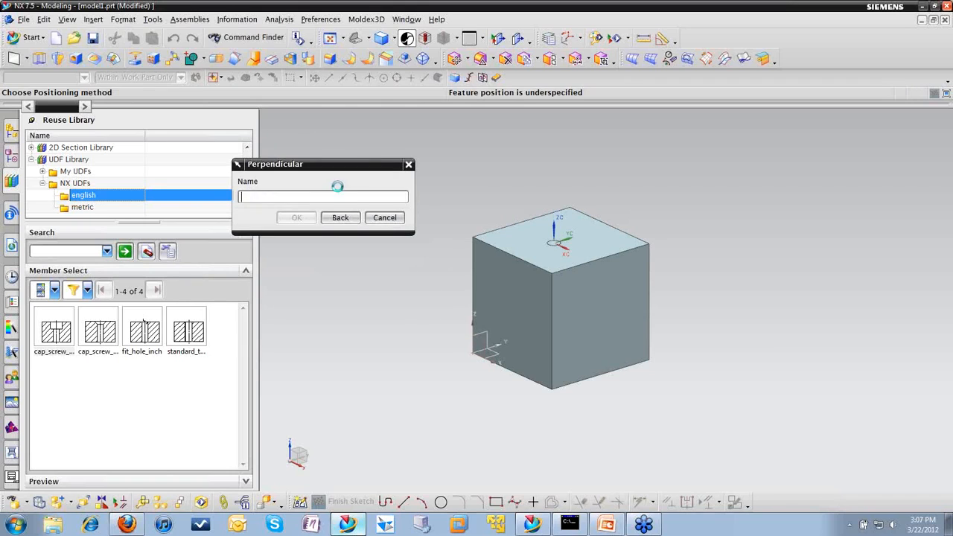
left_click(511, 255)
scroll(547, 262, "up", 4)
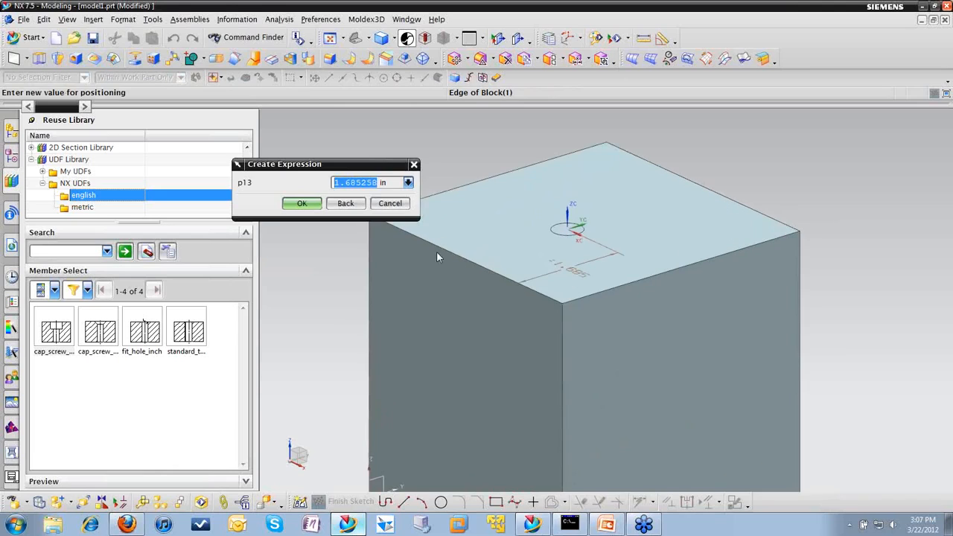
type("2")
left_click(301, 204)
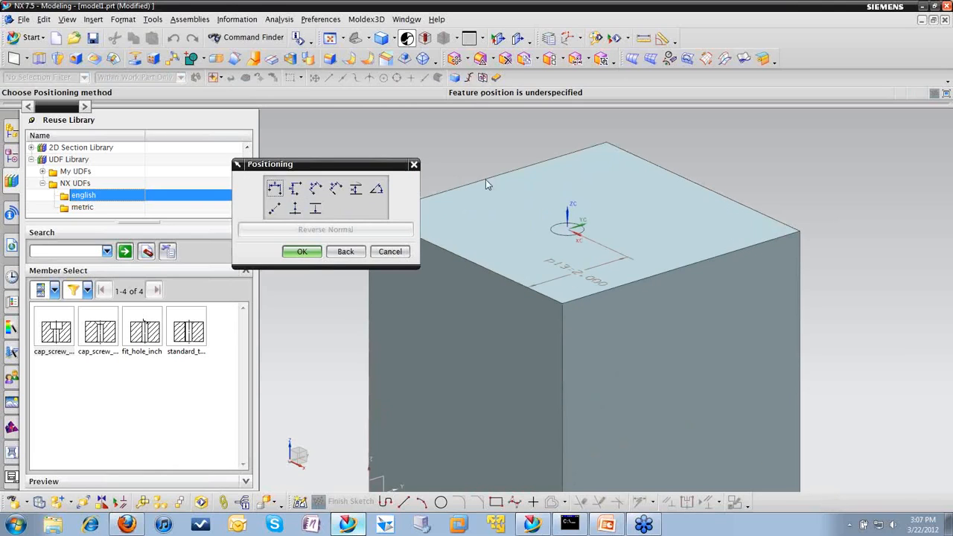
Step: Add a second perpendicular positioning dimension of 2 in from the adjacent top-face edge running along Y, completing the UDF placement
left_click(335, 189)
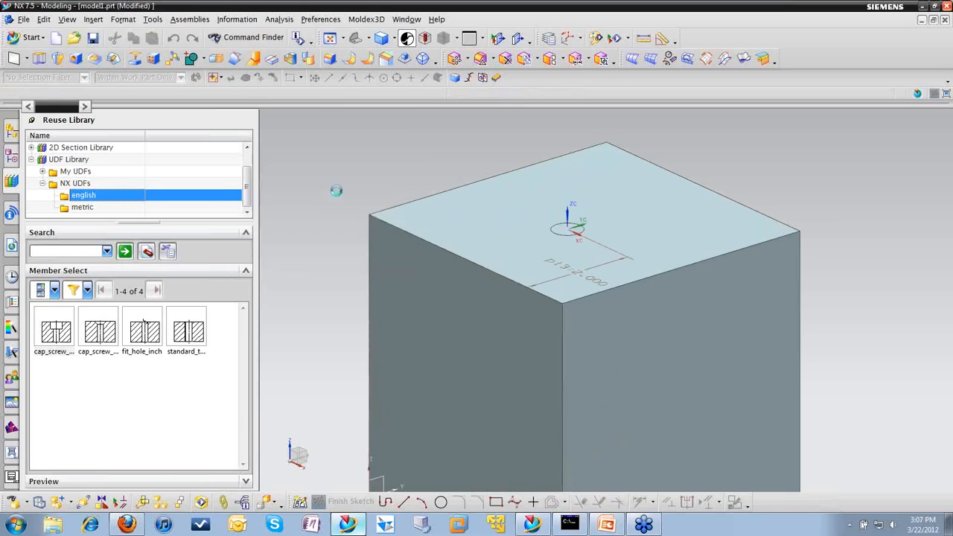
left_click(468, 185)
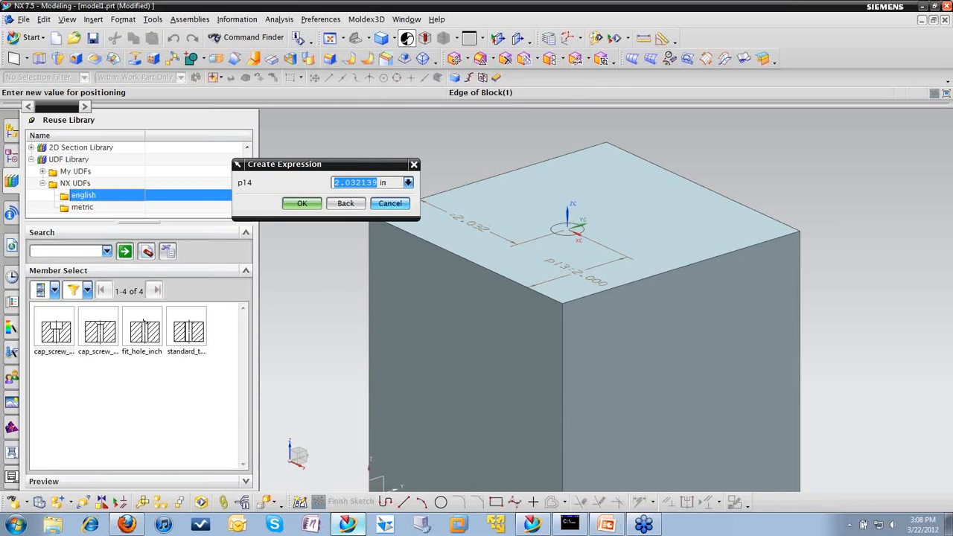
type("2")
left_click(301, 204)
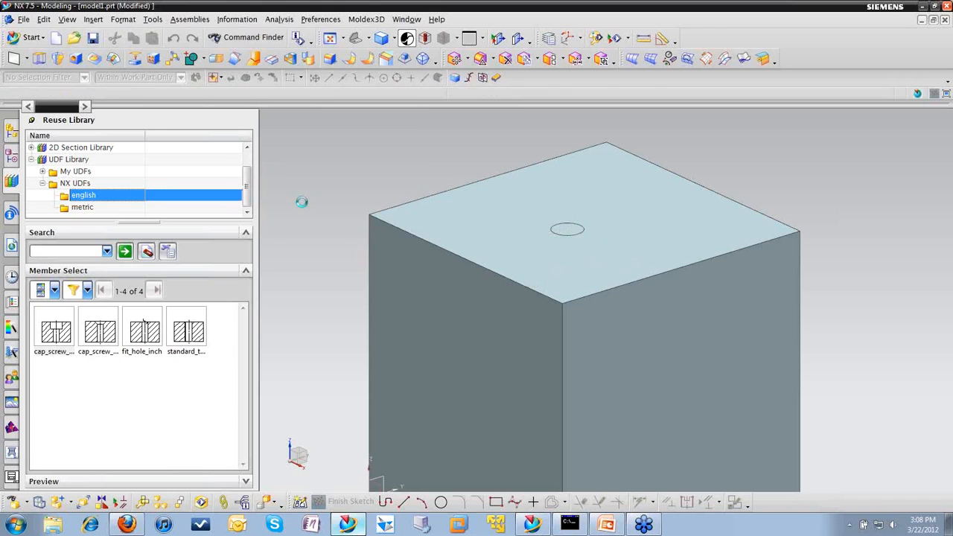
Step: Section the view with one plane normal to YC through the counterbore hole and keep the section displayed
mouse_move(608, 209)
middle_mouse_down()
mouse_move(585, 253)
mouse_move(596, 251)
mouse_move(595, 204)
middle_mouse_up()
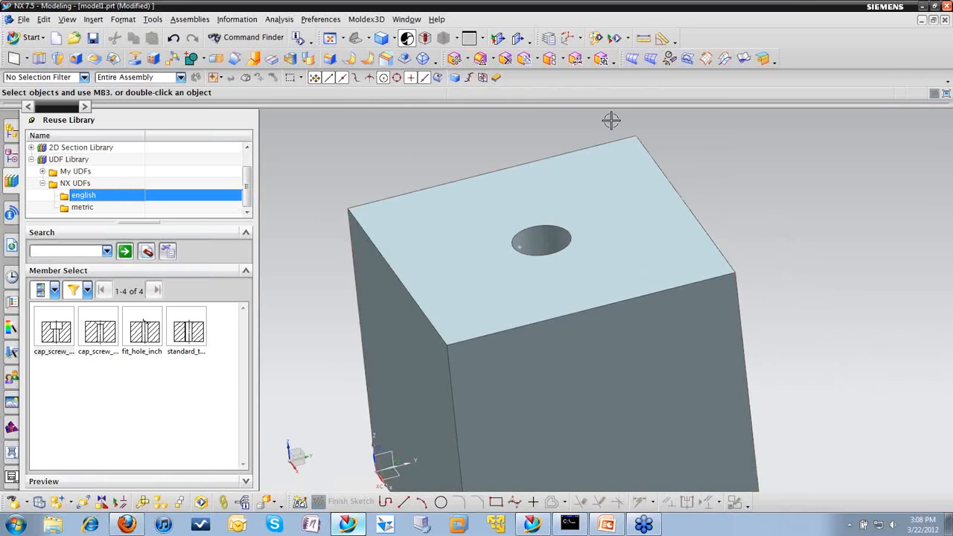
left_click(518, 40)
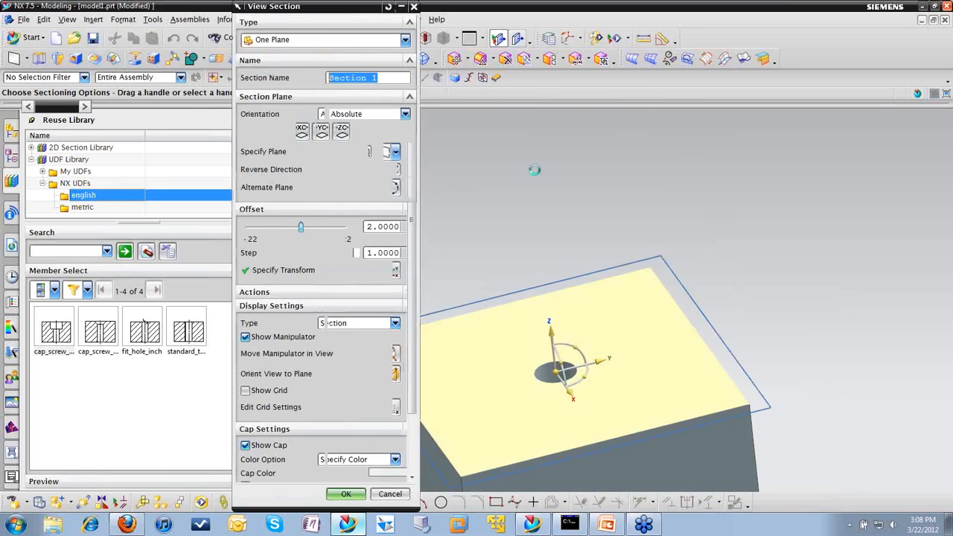
left_click(325, 130)
middle_click_drag(617, 251, 658, 218)
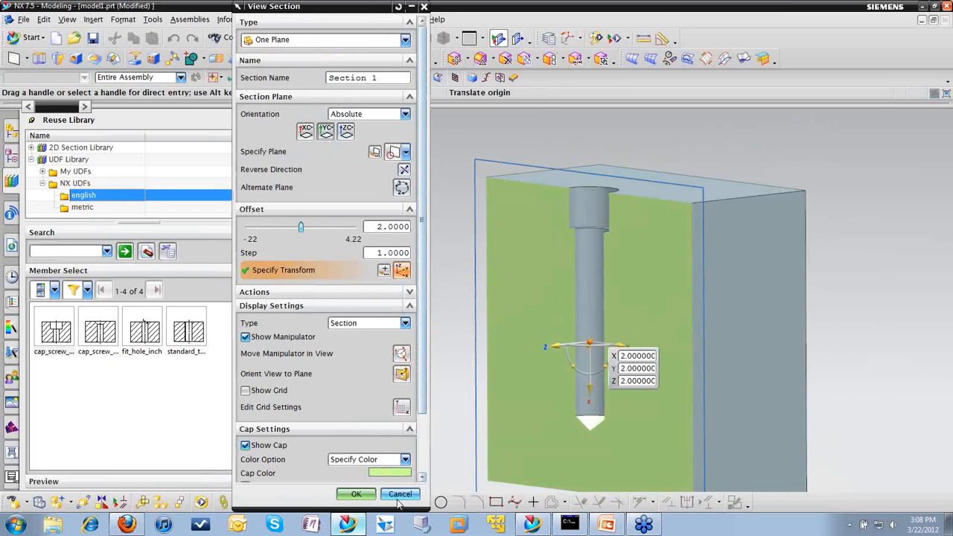
left_click(370, 495)
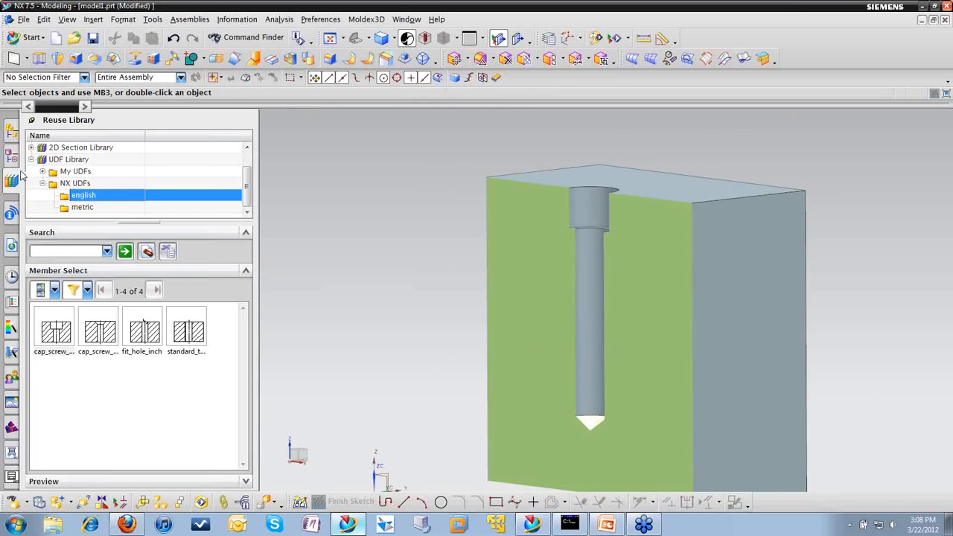
Step: Edit the parameters of the cap_screw_cb_inch feature in the model history, setting Size to 3/4 and Hole Depth to 3
left_click(11, 159)
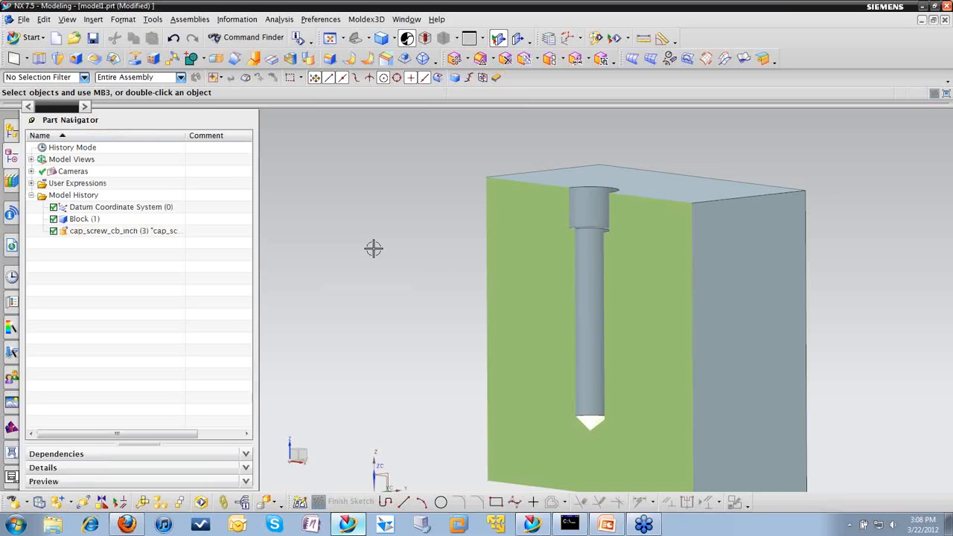
right_click(106, 235)
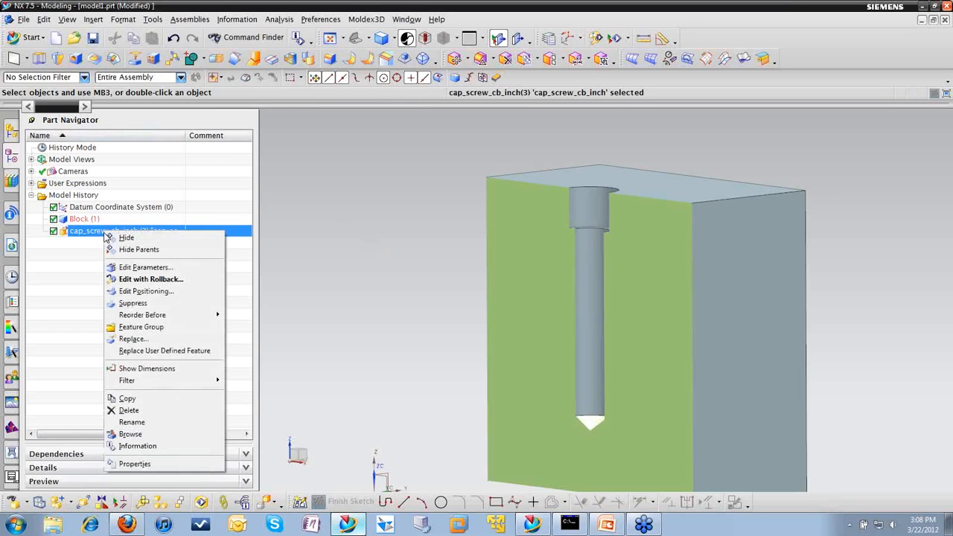
left_click(146, 269)
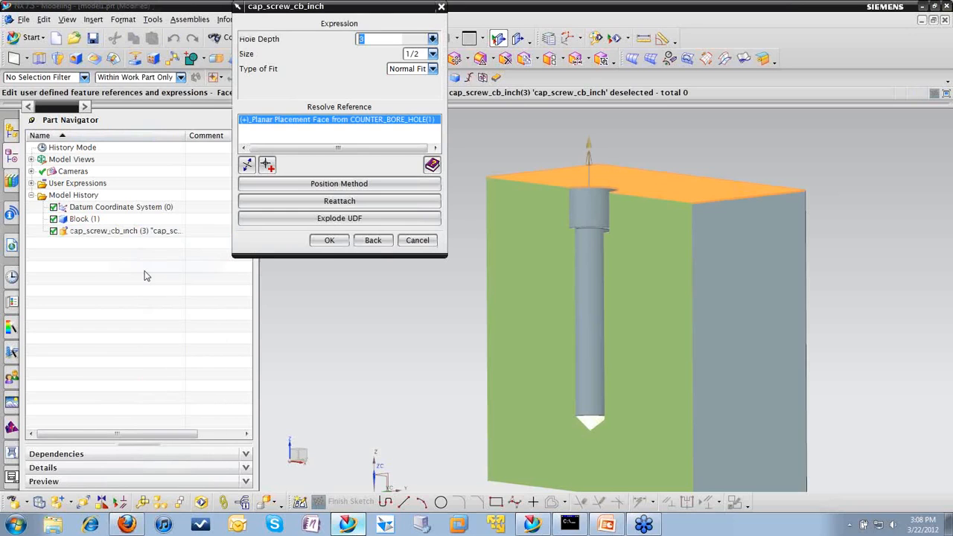
left_click_drag(340, 8, 292, 129)
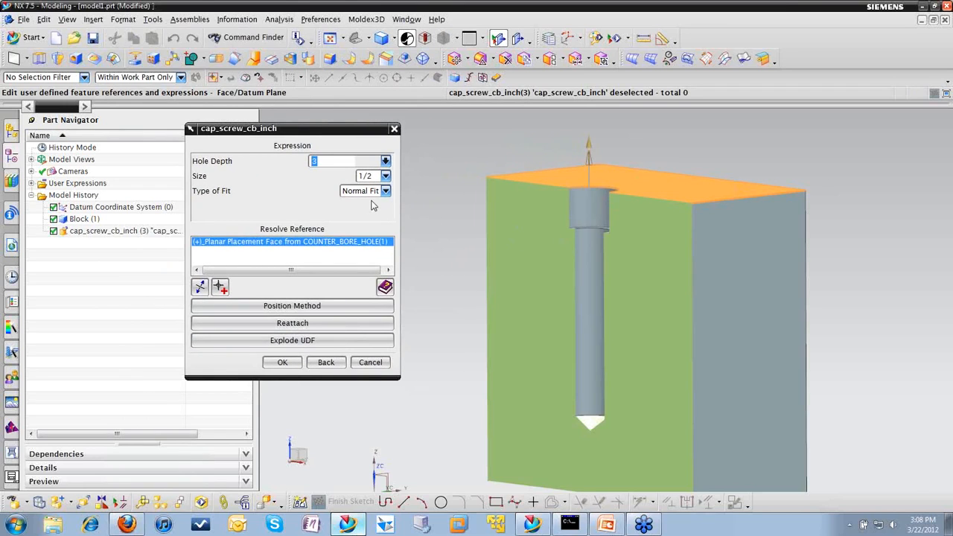
left_click(386, 175)
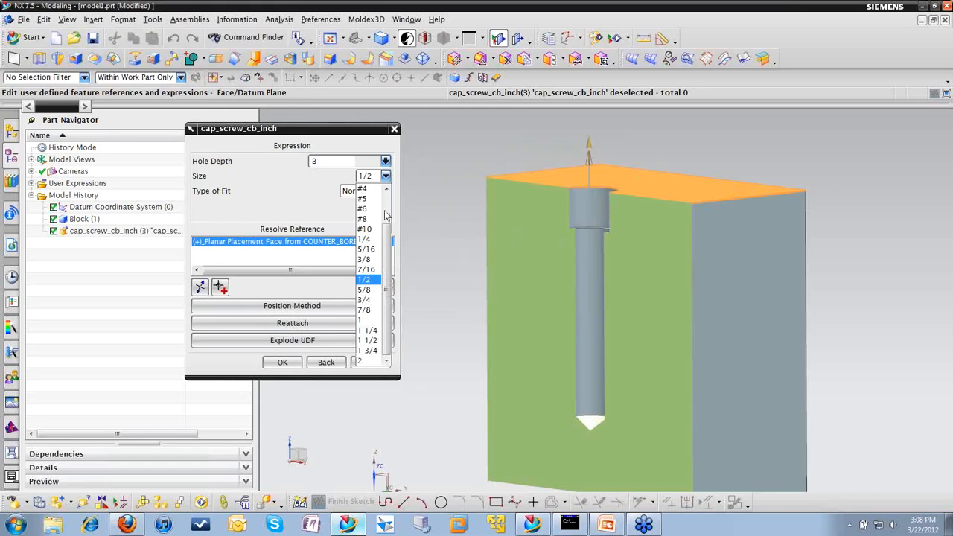
left_click(378, 301)
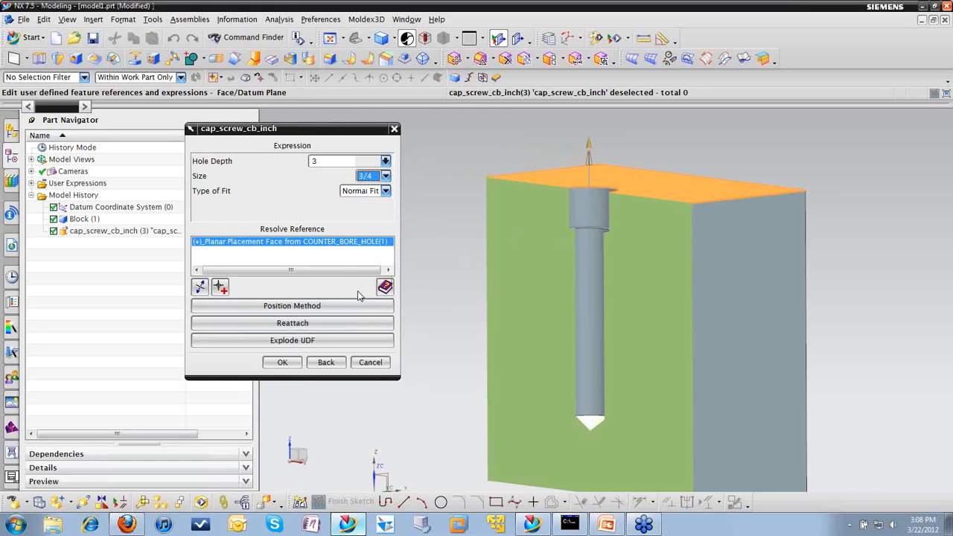
left_click_drag(335, 161, 301, 162)
type("3")
left_click(284, 363)
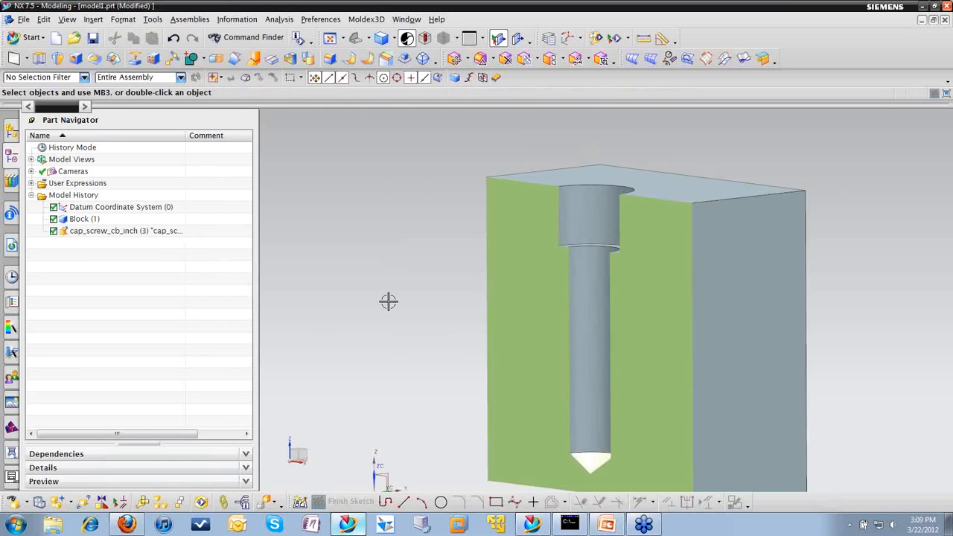
Step: Switch from the sectioned block to the already open part cardholder.prt
middle_click_drag(526, 328, 540, 357)
middle_click_drag(463, 265, 451, 259)
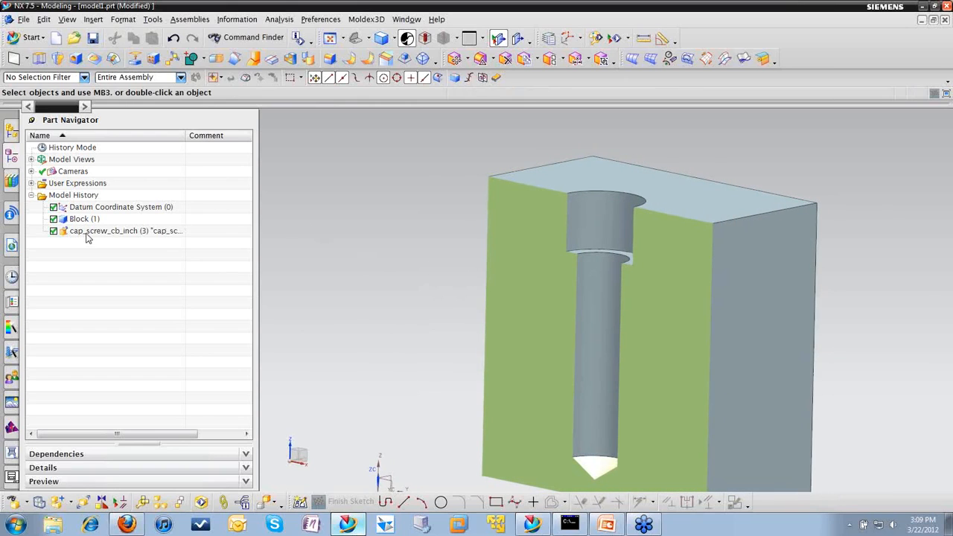
left_click(407, 19)
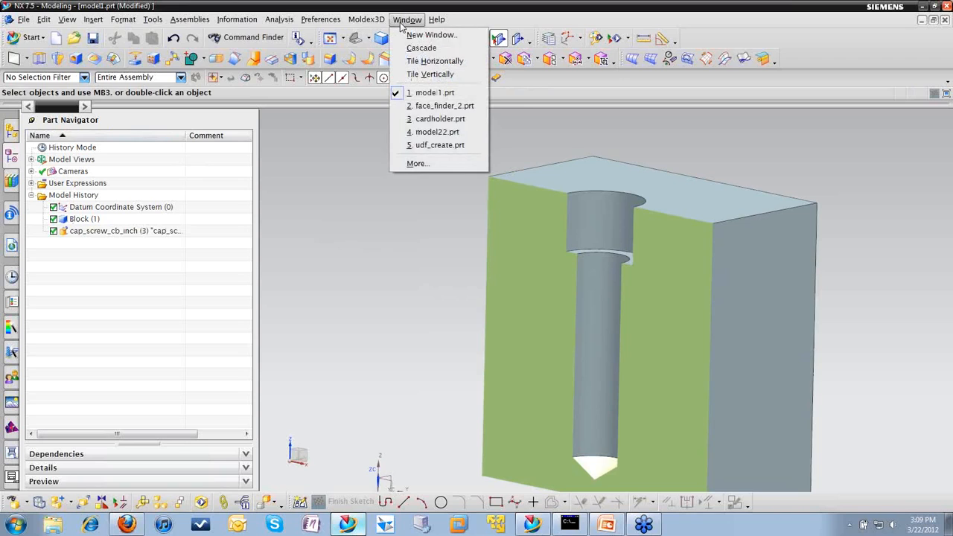
left_click(438, 118)
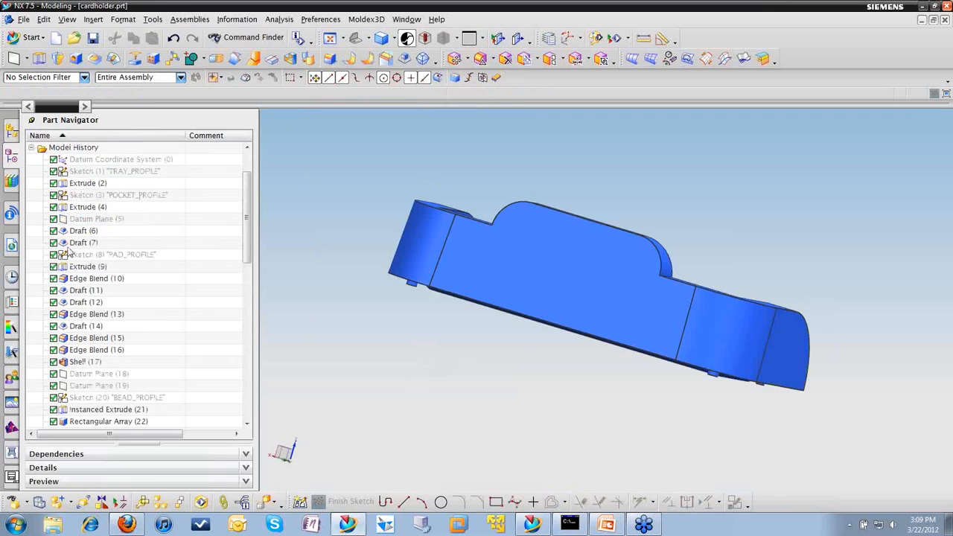
Step: Insert the Acuity_small user defined feature from the LnL1 folder of My UDFs in the Reuse Library into the cardholder
left_click(18, 186)
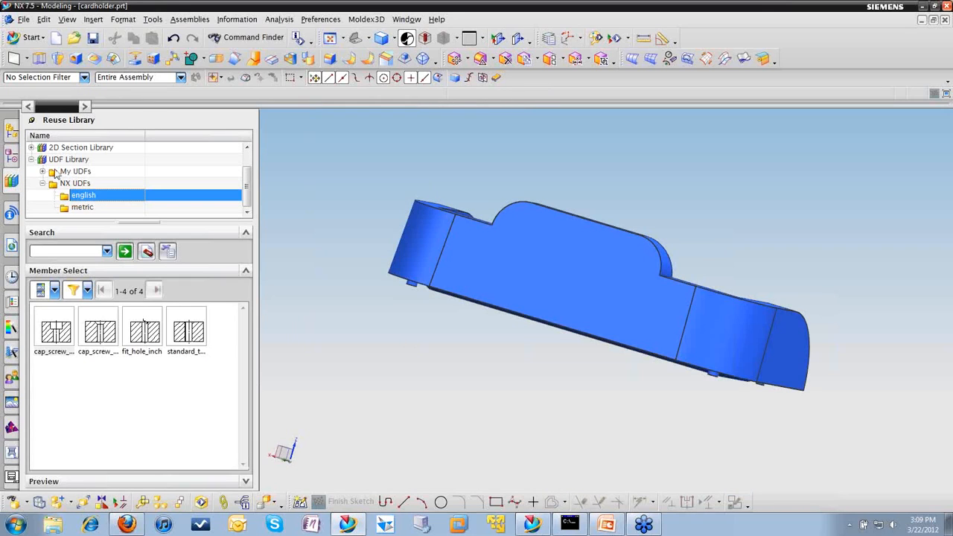
left_click(43, 171)
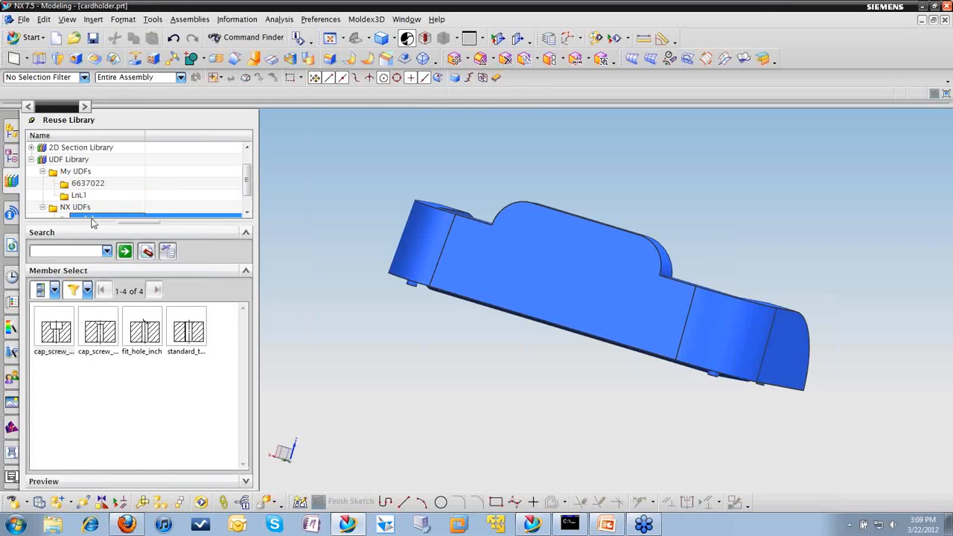
left_click(78, 196)
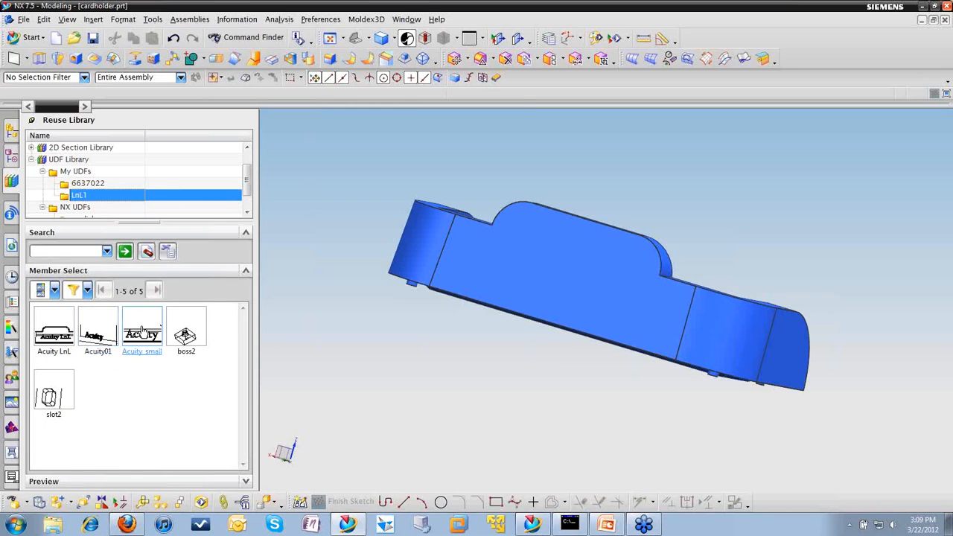
left_click_drag(141, 333, 475, 389)
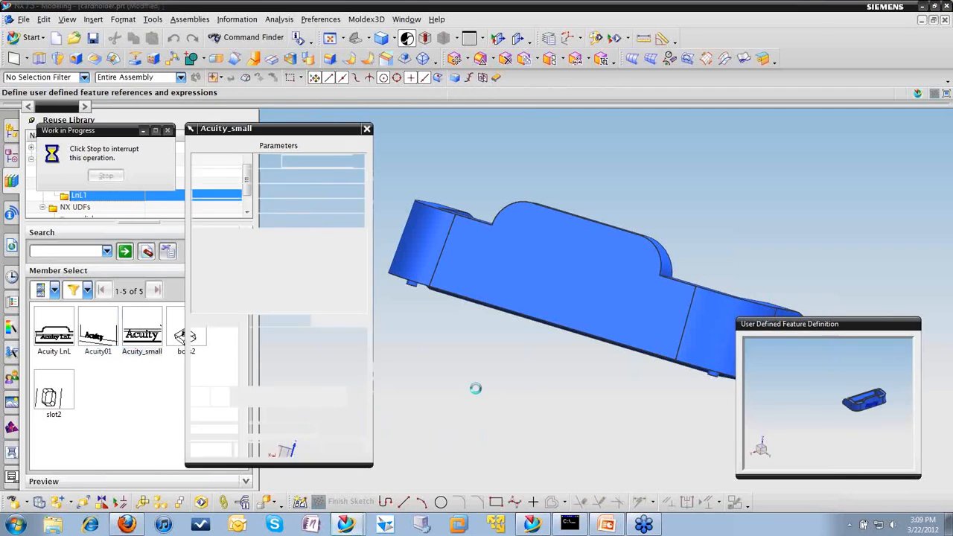
Step: Resolve the text's base faces reference with the cardholder's large flat front face, using the Single Face selection rule
middle_click_drag(846, 415, 776, 368)
scroll(777, 369, "up", 2)
middle_click_drag(858, 387, 786, 365, "shift")
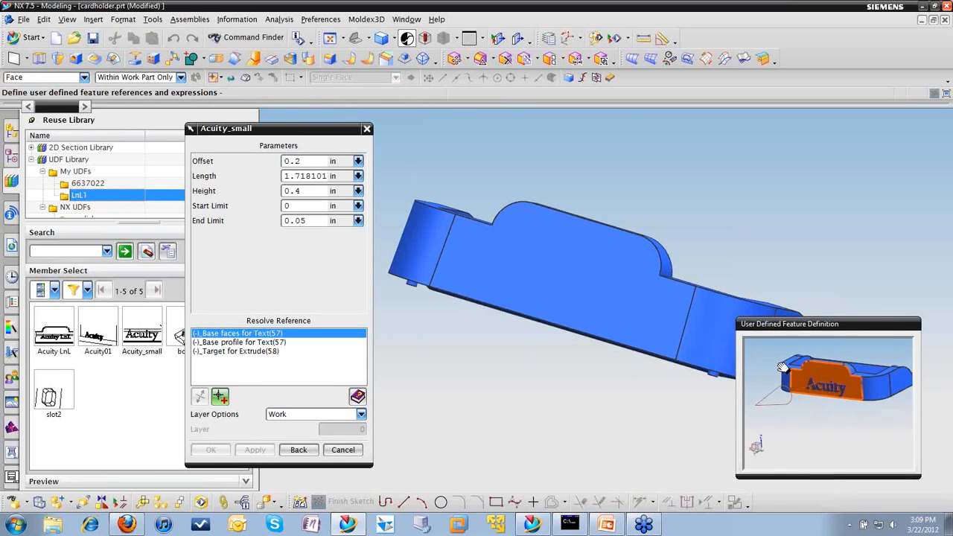
scroll(789, 362, "up", 1)
scroll(791, 366, "up", 1)
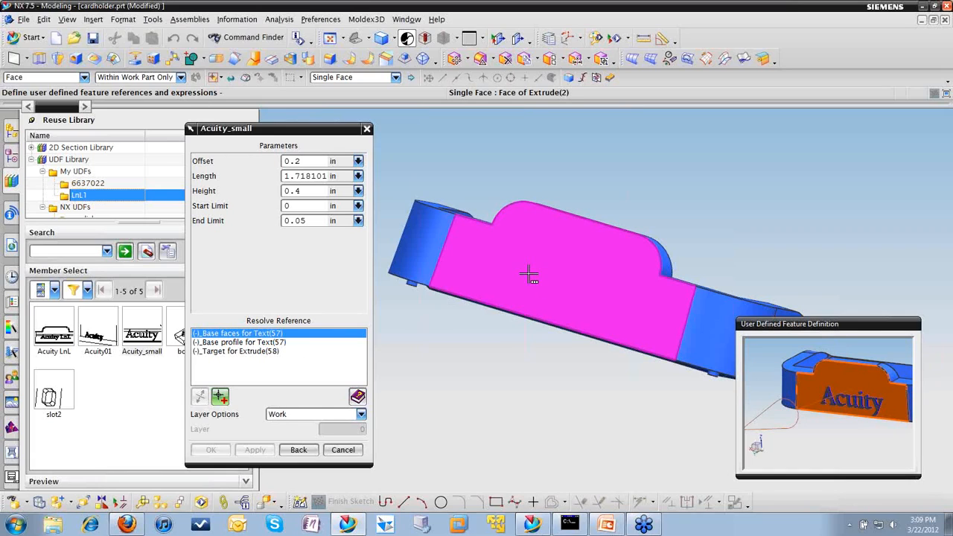
left_click(396, 78)
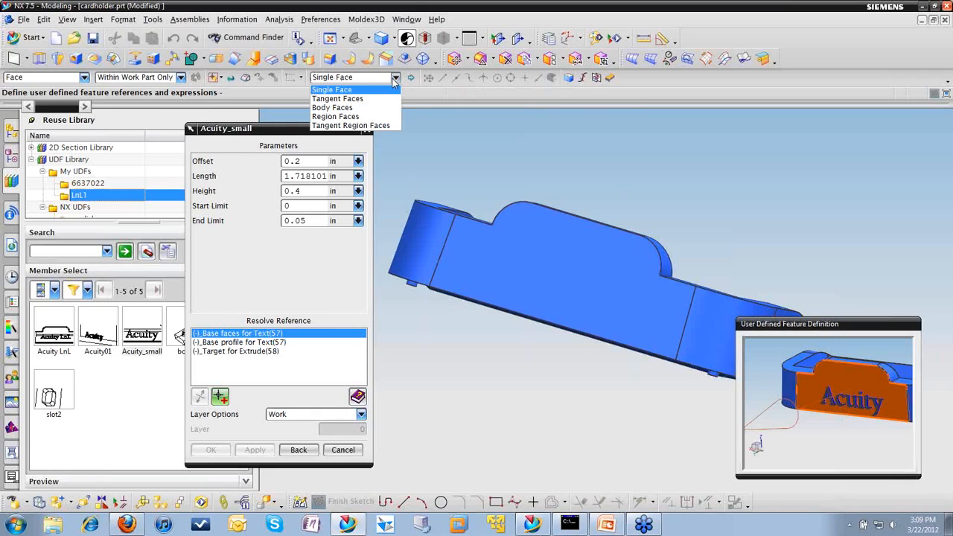
left_click(350, 90)
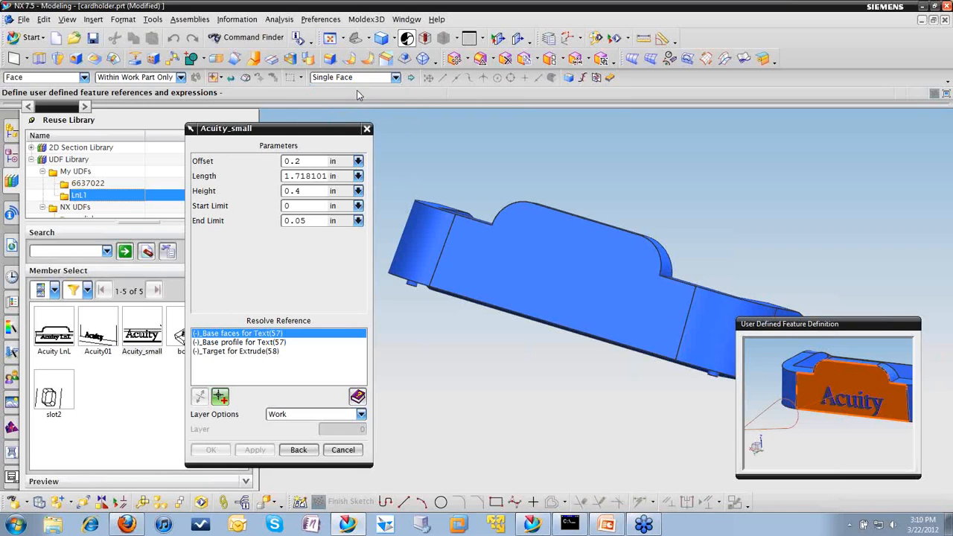
left_click(546, 286)
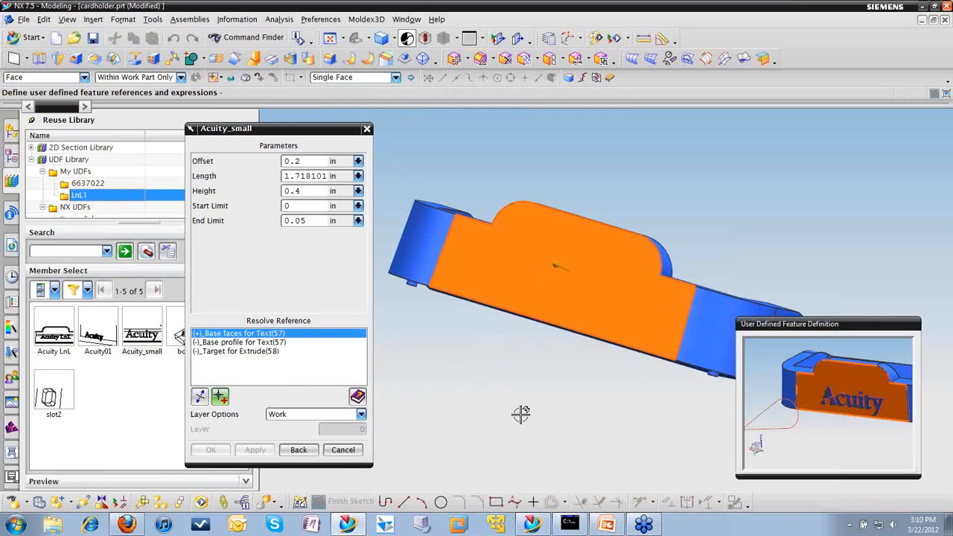
Step: Resolve the text's base profile with the front face's bottom edge and the extrude target with the cardholder's solid body
left_click(233, 343)
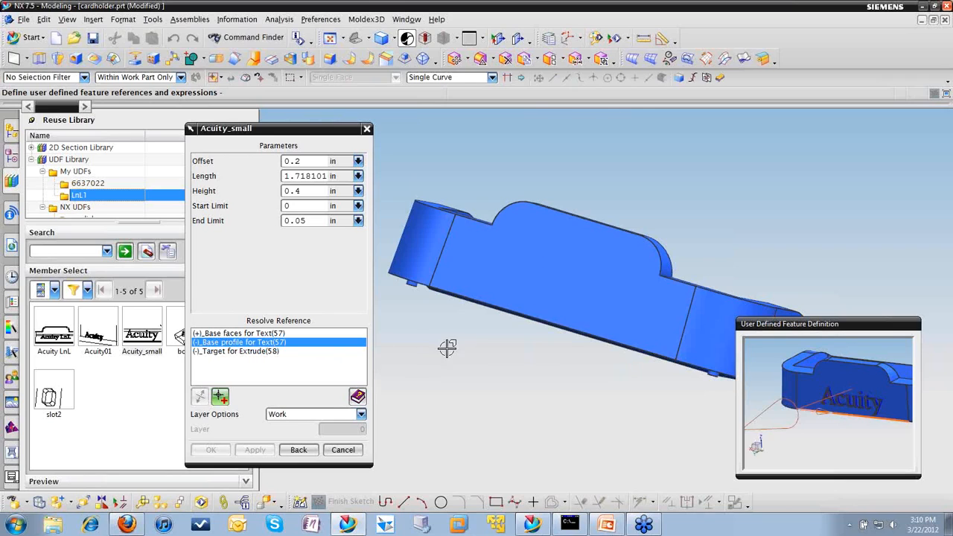
scroll(834, 413, "up", 2)
scroll(832, 413, "up", 1)
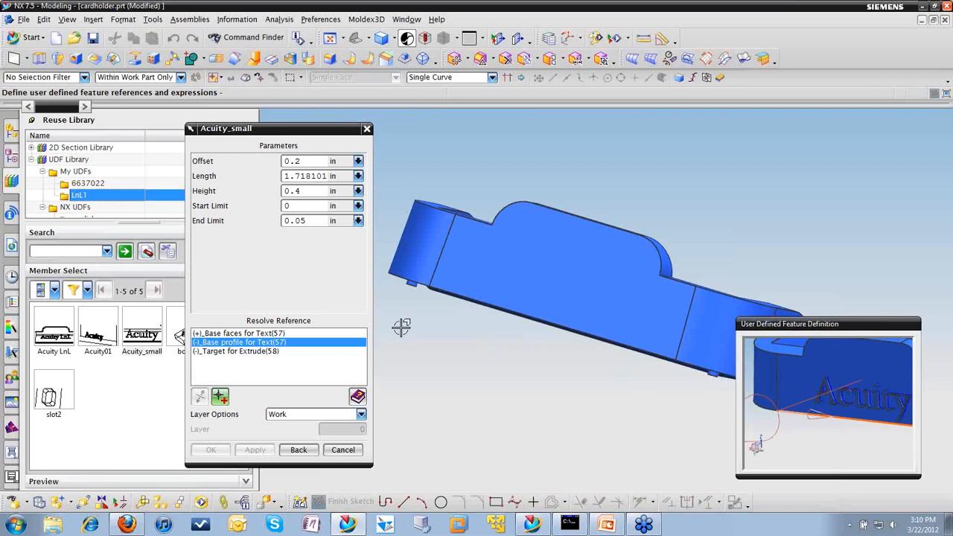
left_click(469, 296)
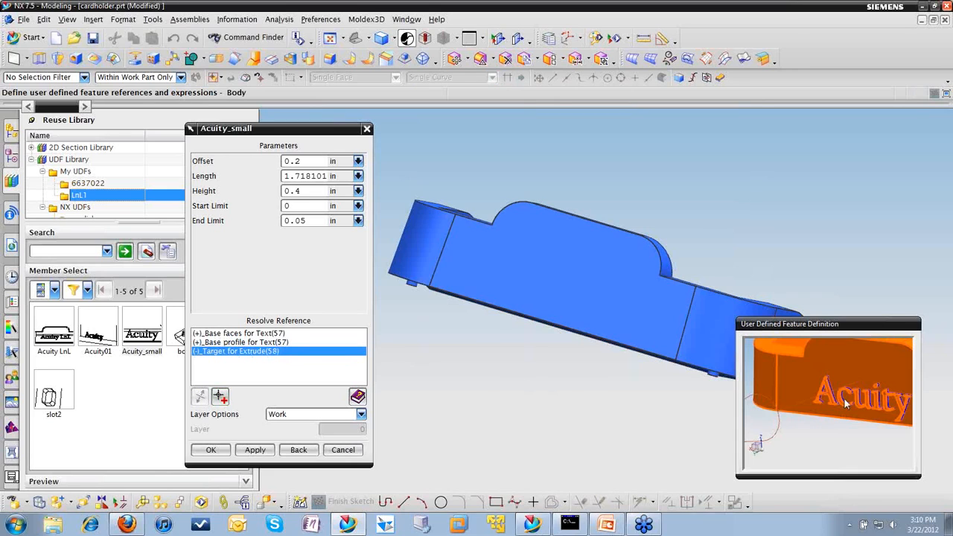
middle_click_drag(703, 233, 655, 225)
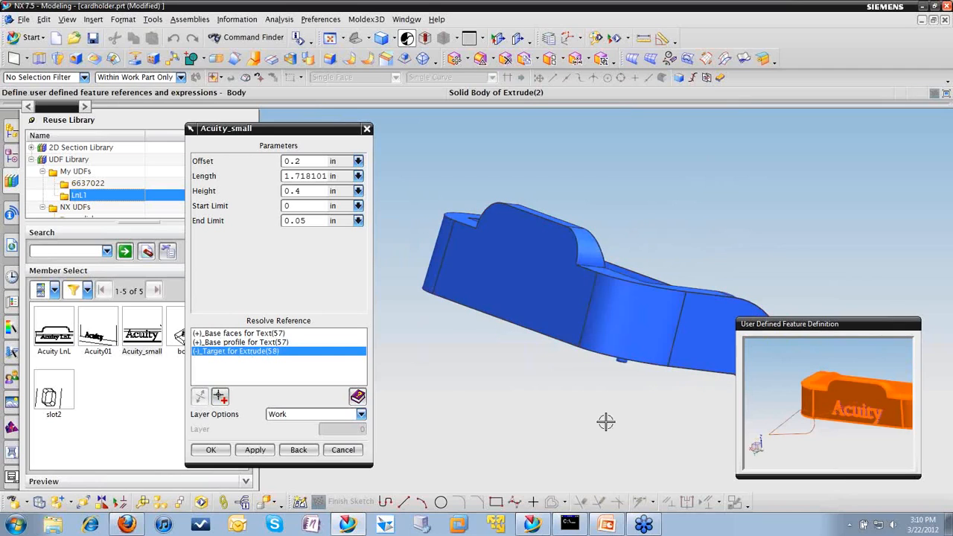
left_click(558, 290)
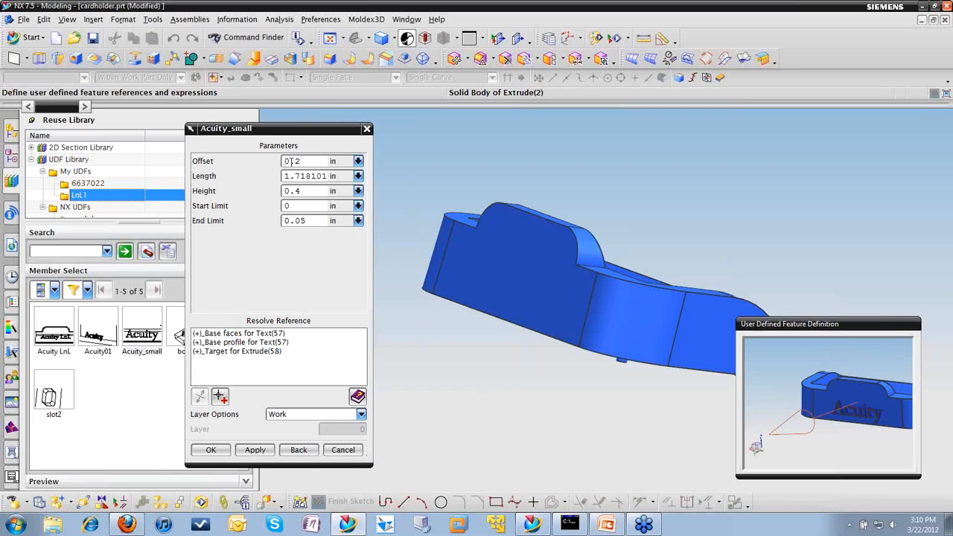
Step: Set the Acuity_small Length to 1.5 in and Height to .5 in, and create the feature
double_click(306, 177)
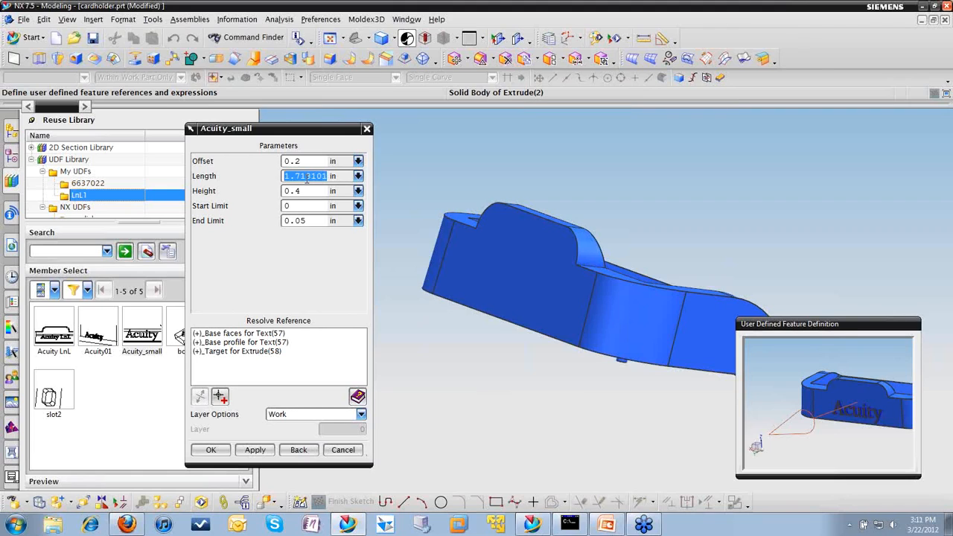
type("1.5")
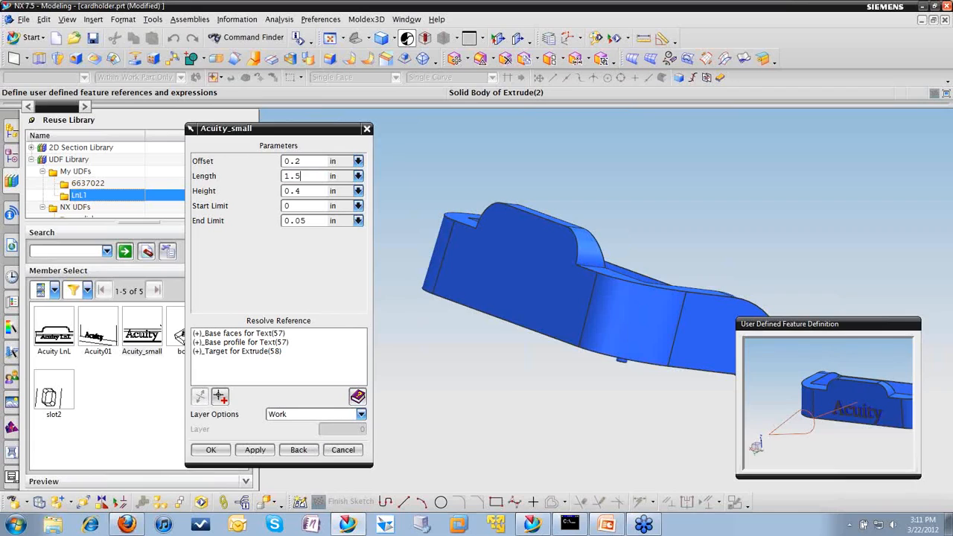
double_click(306, 176)
double_click(311, 191)
type(".5")
left_click(212, 450)
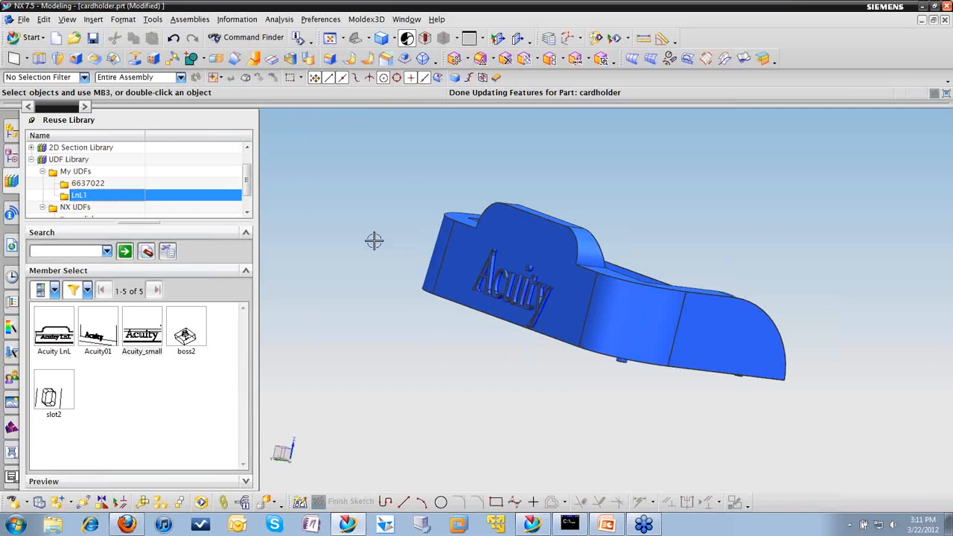
Step: Select the Acuity_small feature at the end of the model history and open its parameters for editing
left_click(11, 158)
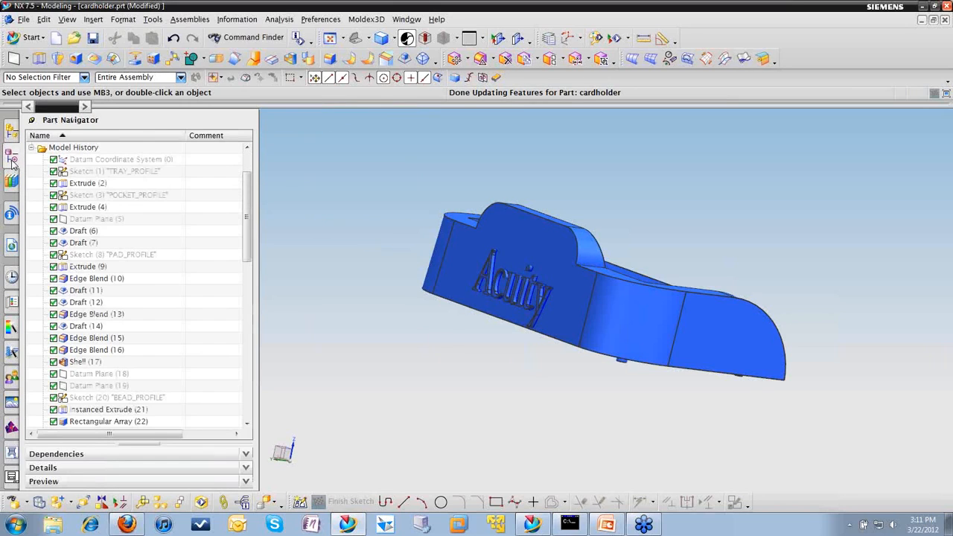
scroll(116, 268, "down", 12)
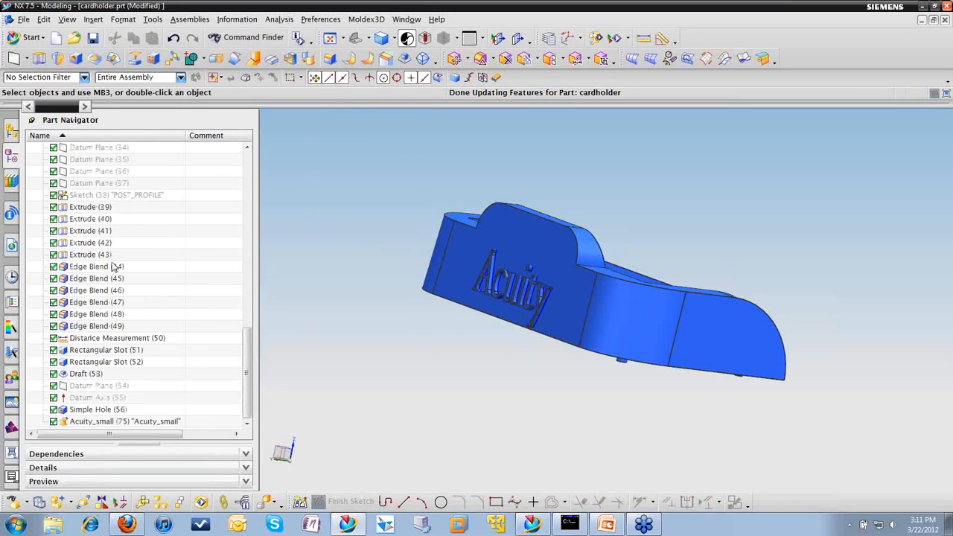
left_click(105, 422)
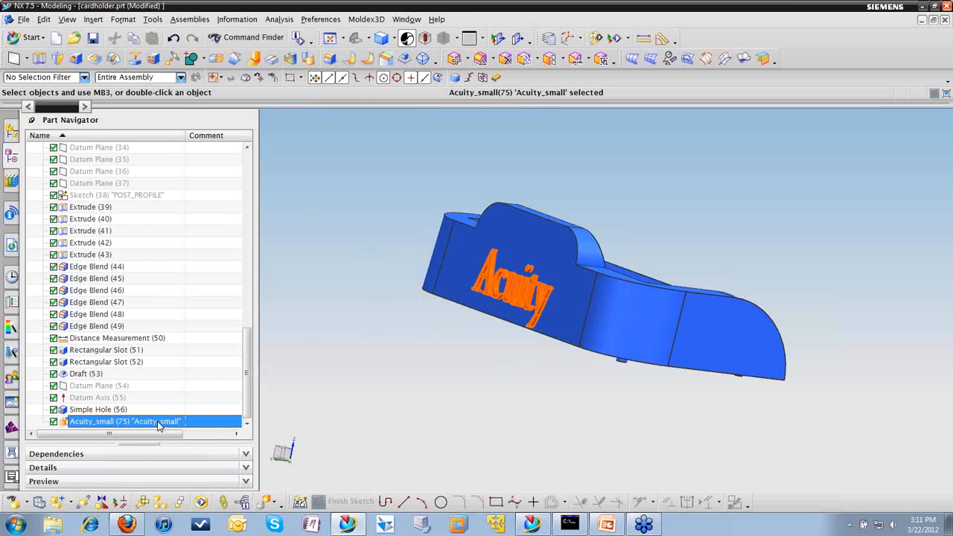
scroll(508, 298, "up", 5)
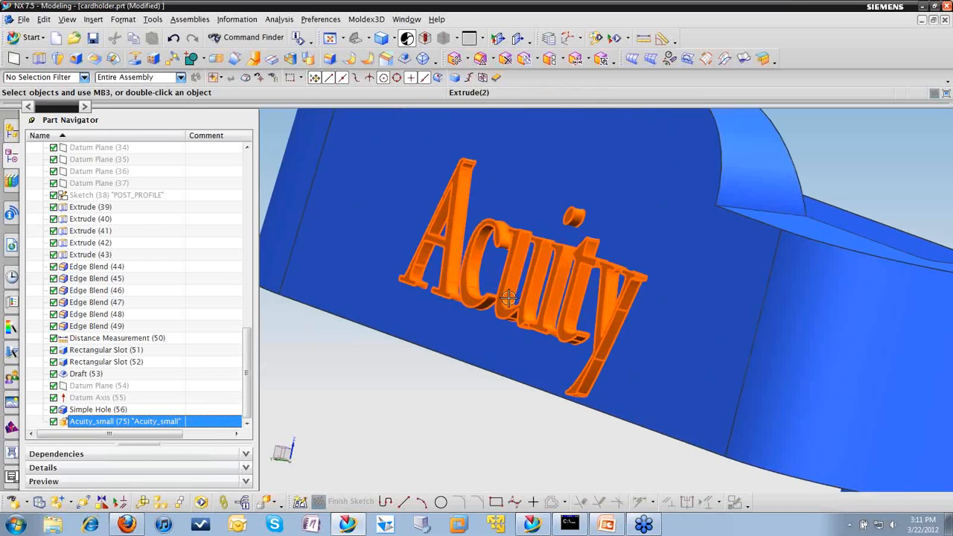
right_click(530, 284)
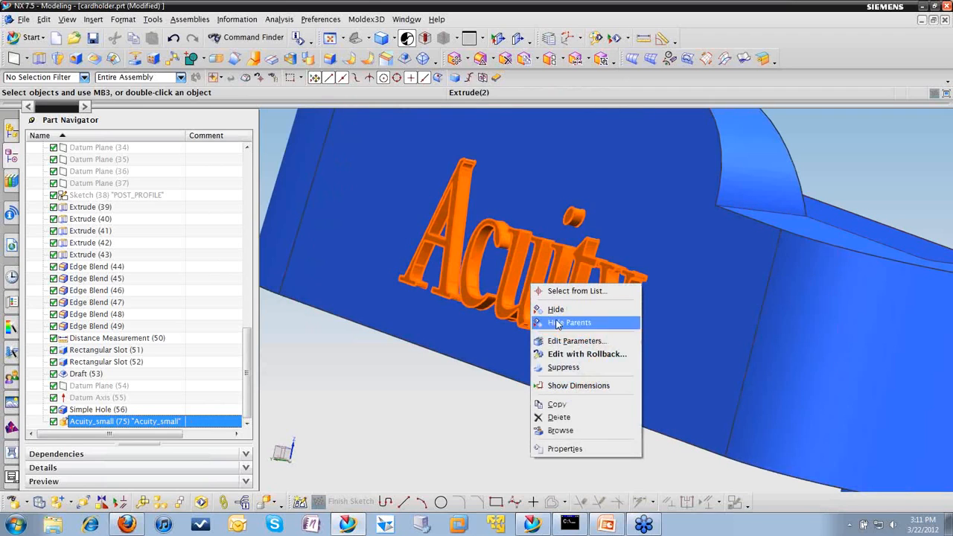
left_click(573, 340)
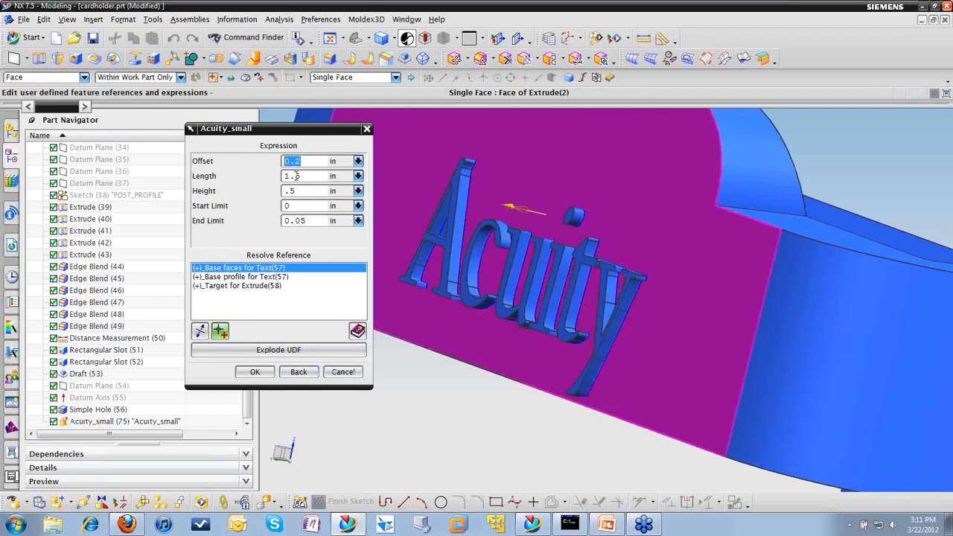
left_click_drag(252, 129, 214, 123)
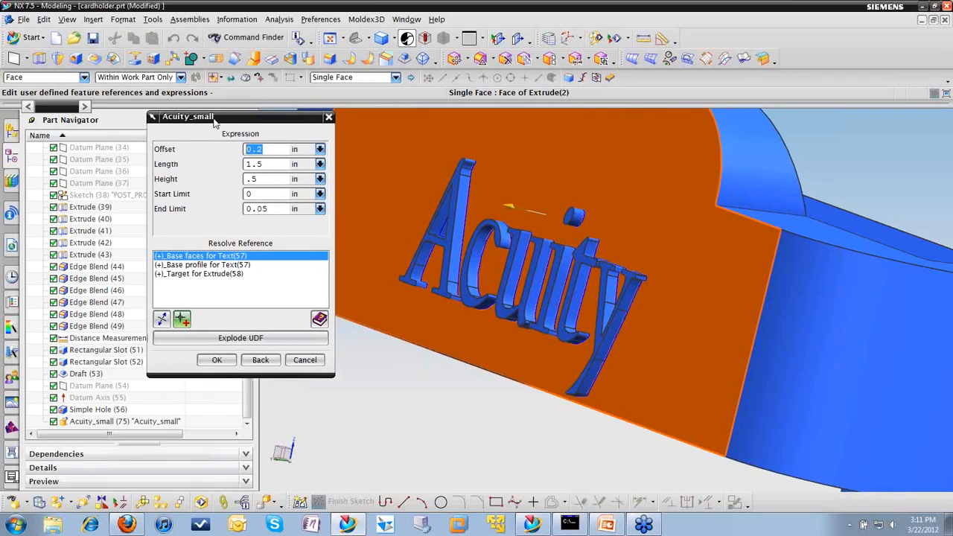
Step: Set the Acuity_small End Limit to 0.125 in and Offset to .5 in, and accept the edit
left_click(274, 209)
left_click_drag(268, 208, 262, 209)
key("BackSpace")
type("125")
left_click(411, 202)
left_click(276, 147)
type(".5")
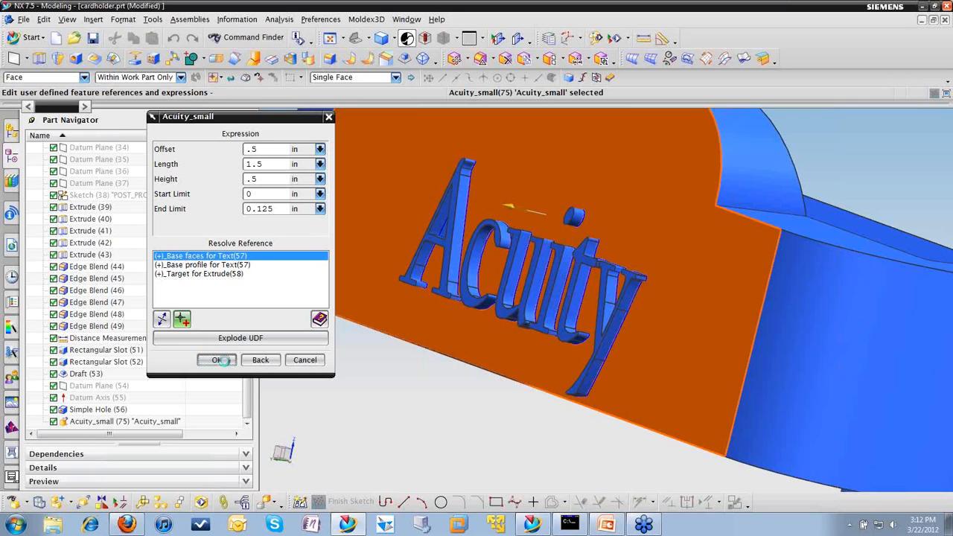
left_click(217, 360)
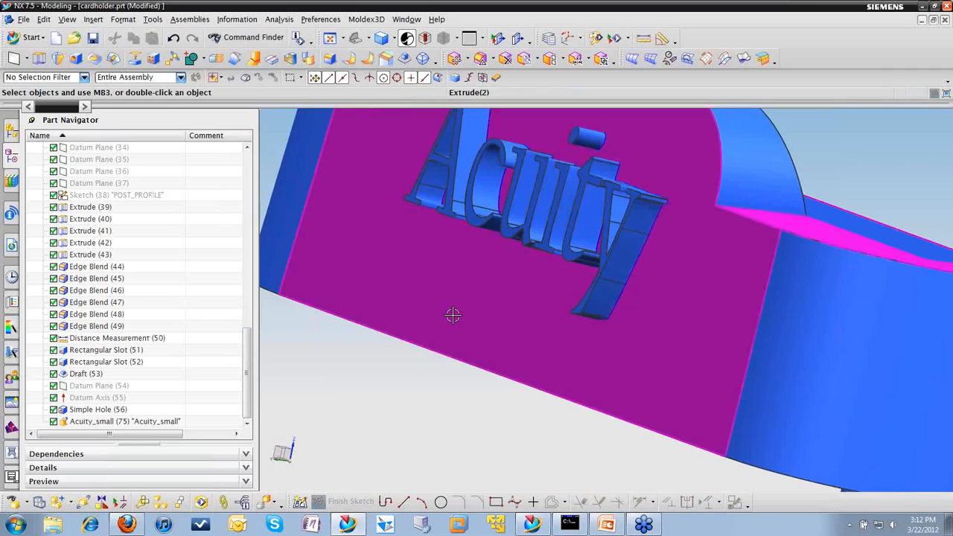
Step: Open the part udf_create.prt from today's entries in the part history
scroll(452, 315, "down", 3)
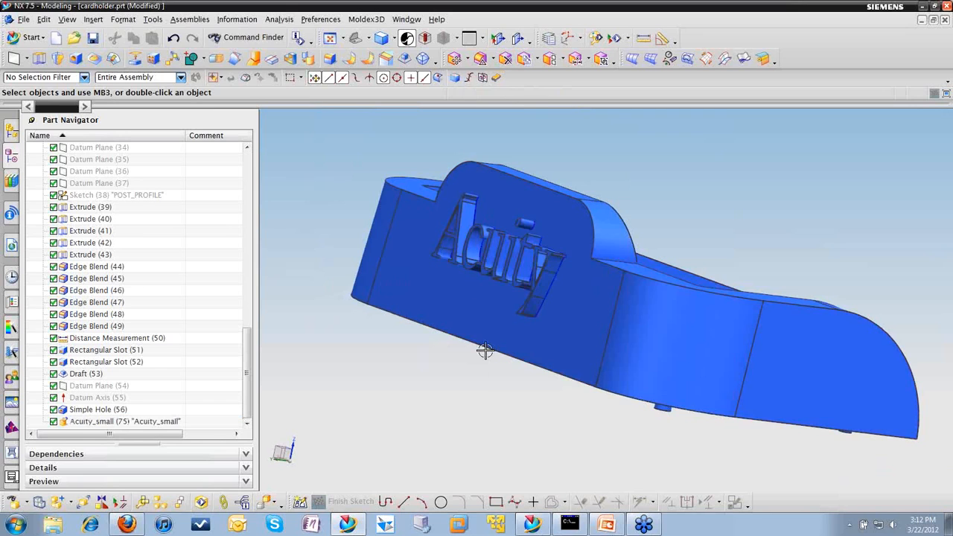
middle_click_drag(484, 350, 543, 344)
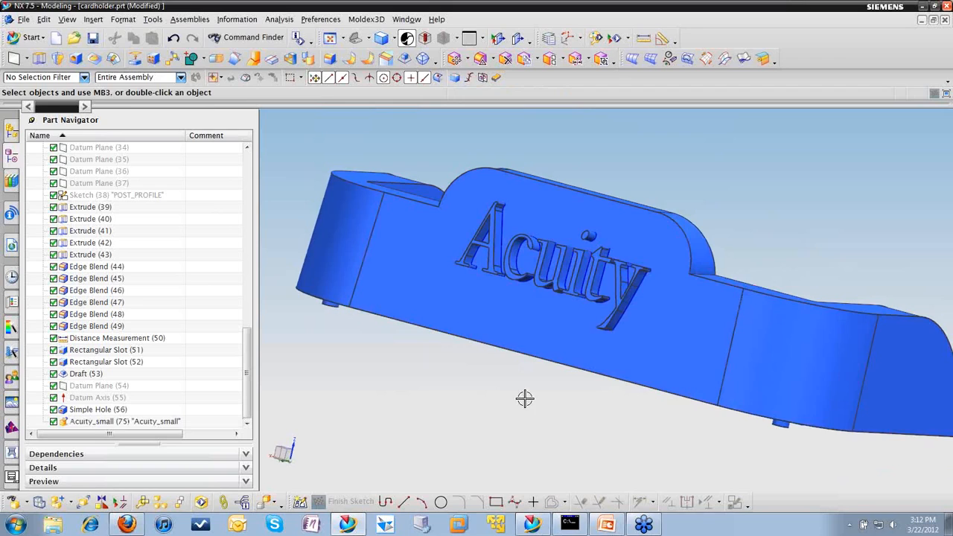
middle_click_drag(521, 397, 506, 393)
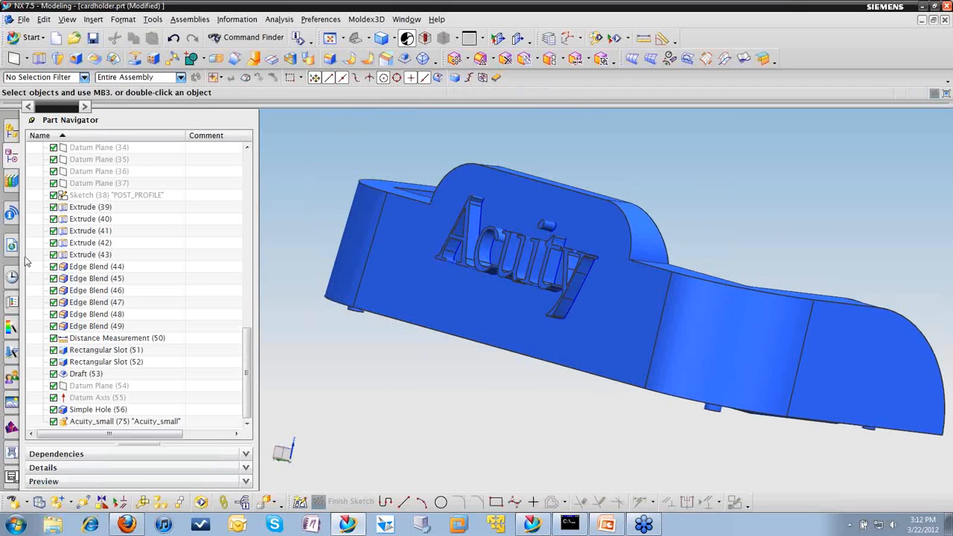
left_click(11, 180)
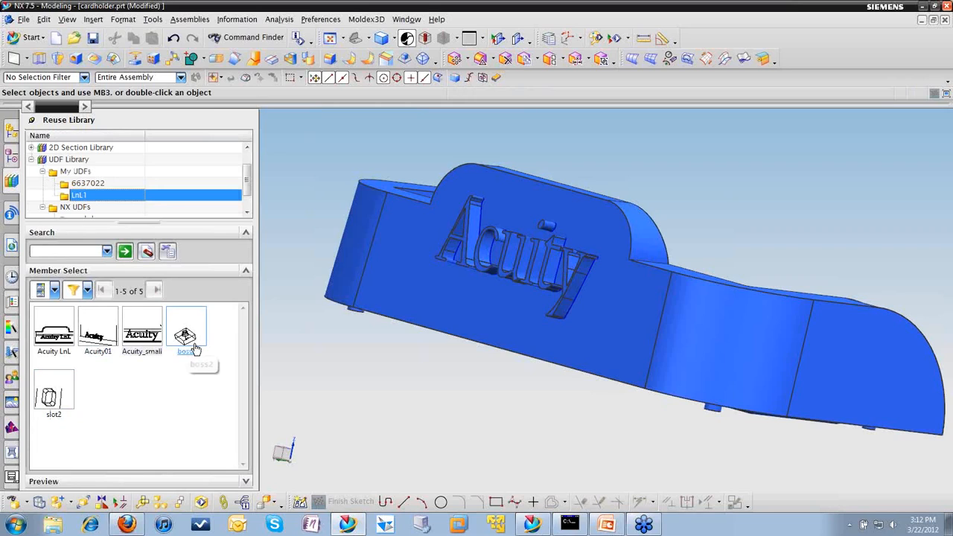
left_click(11, 278)
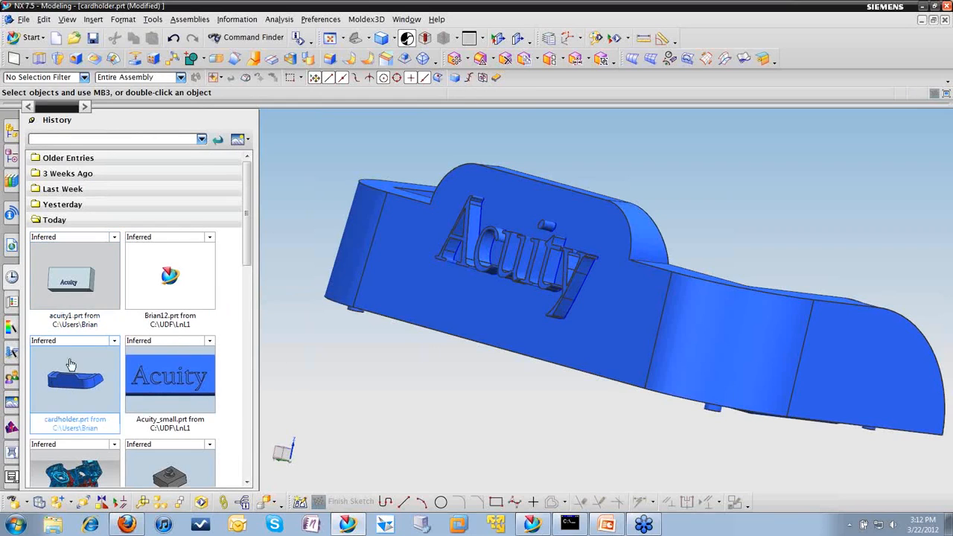
scroll(171, 467, "down", 2)
left_click(172, 468)
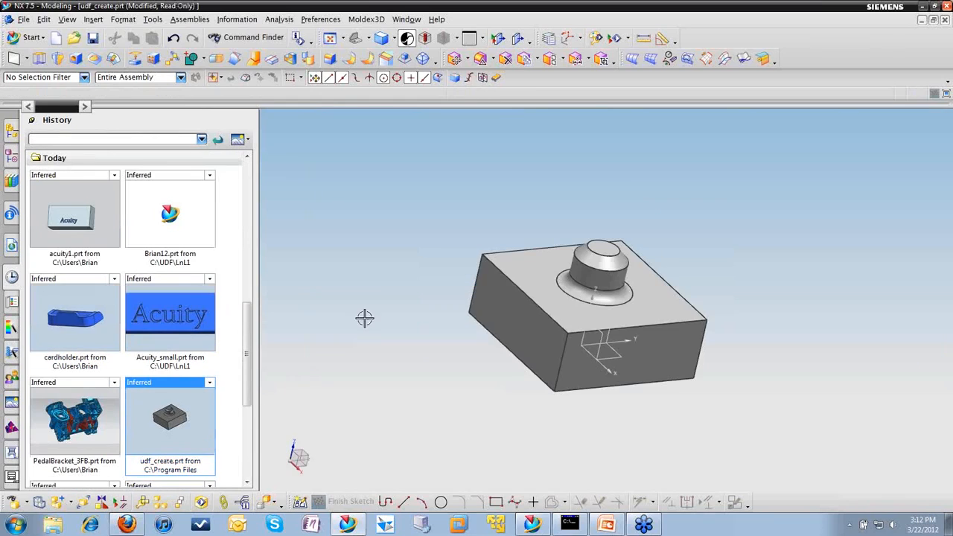
Step: Examine which geometry the Chamfer, Edge Blend and Boss features in the model history control
mouse_move(447, 309)
middle_mouse_down()
mouse_move(459, 317)
mouse_move(416, 295)
mouse_move(423, 275)
mouse_move(470, 302)
mouse_move(451, 310)
middle_mouse_up()
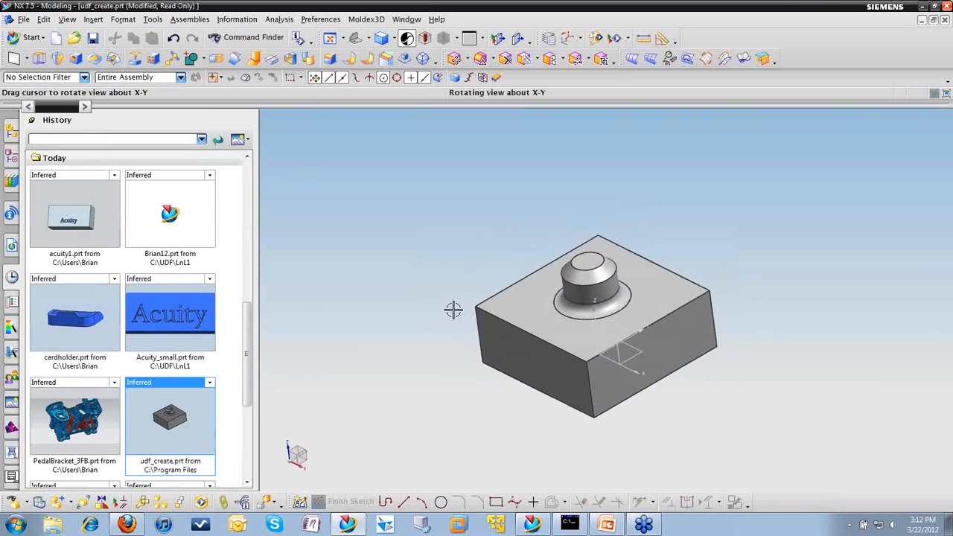
left_click(11, 155)
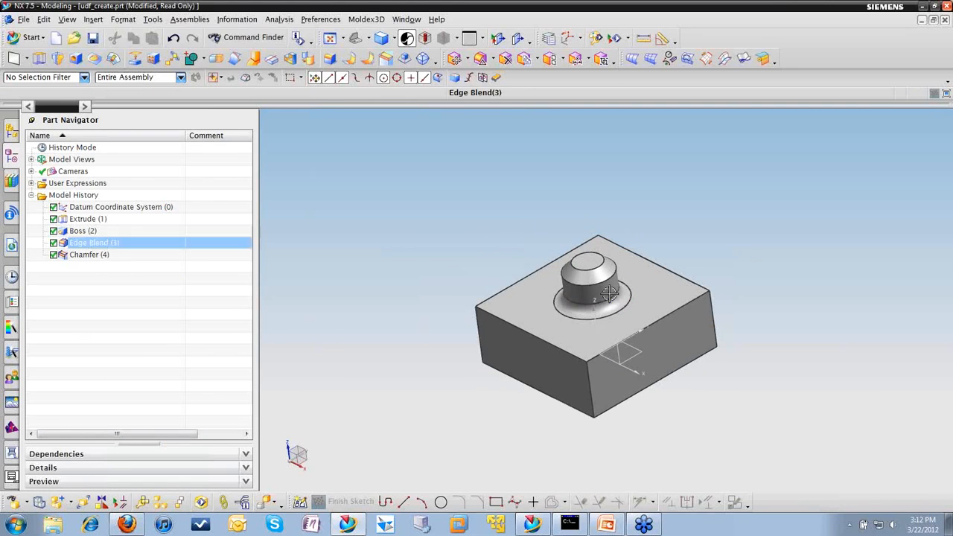
left_click(87, 256)
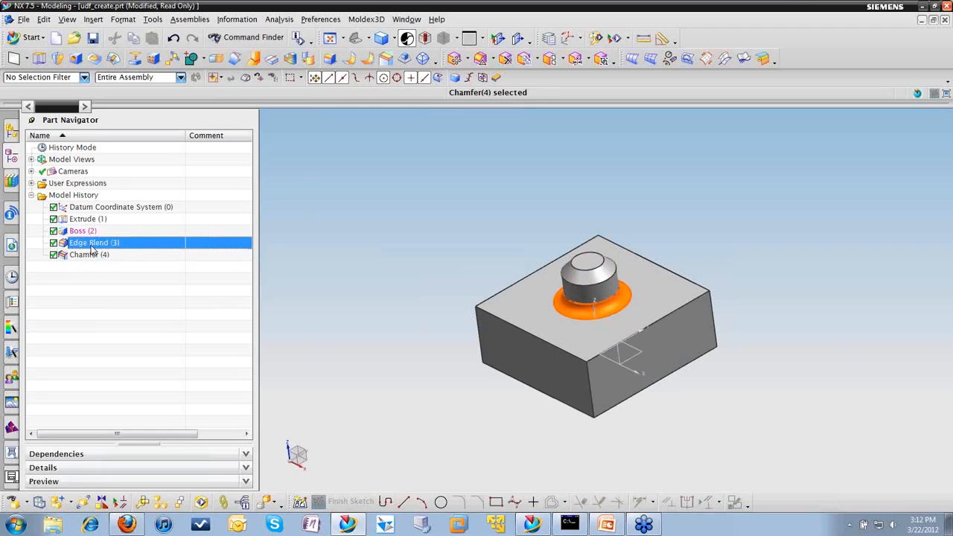
left_click(91, 245)
left_click(90, 233)
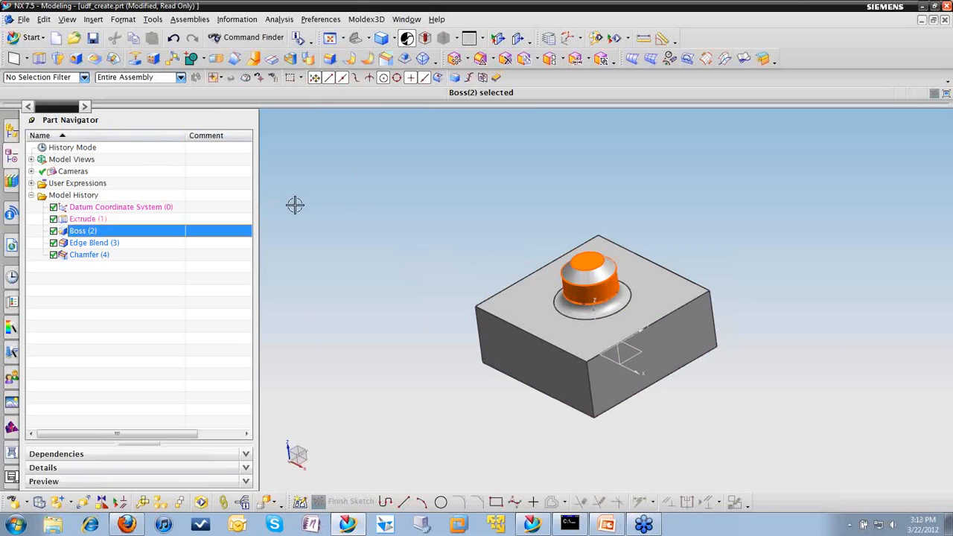
key("Escape")
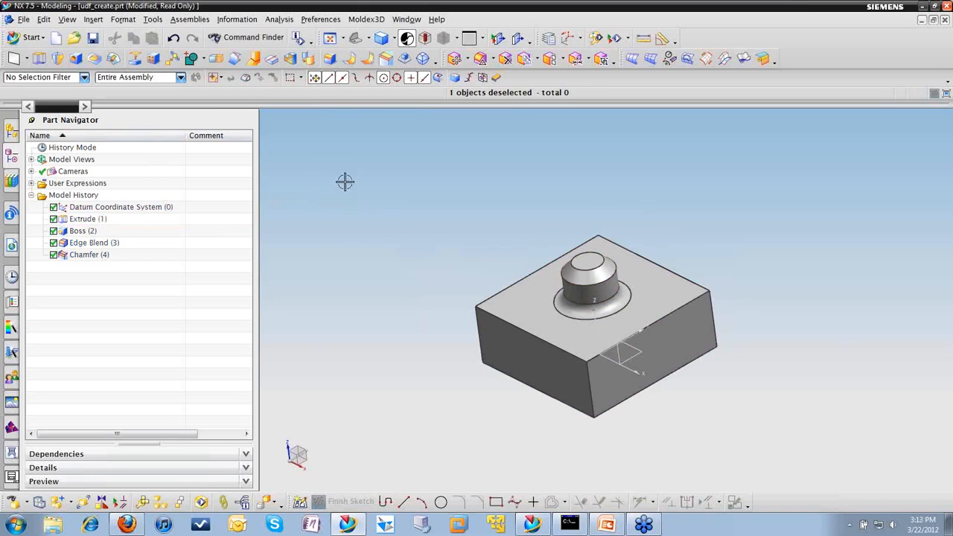
Step: Start the User Defined Feature Wizard and name the new feature post_1
left_click(153, 20)
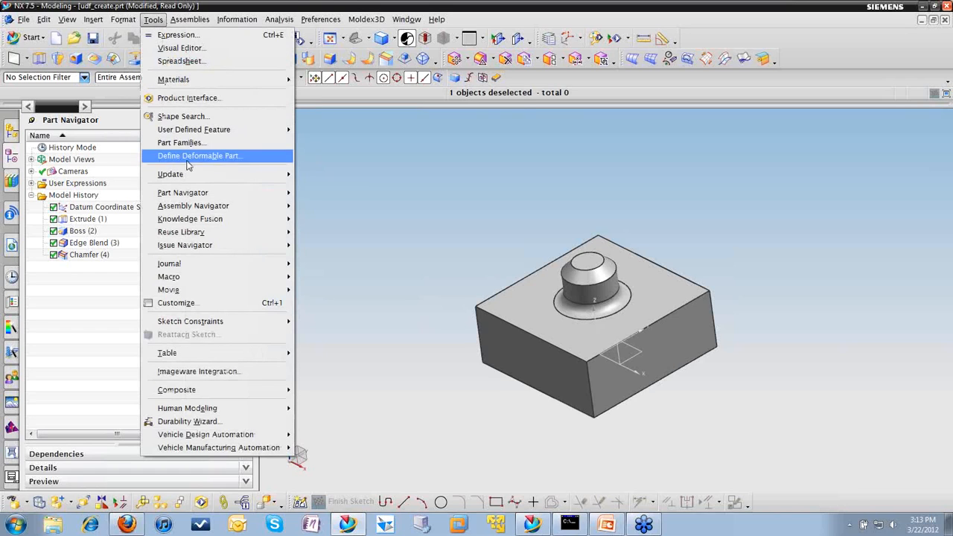
mouse_move(206, 134)
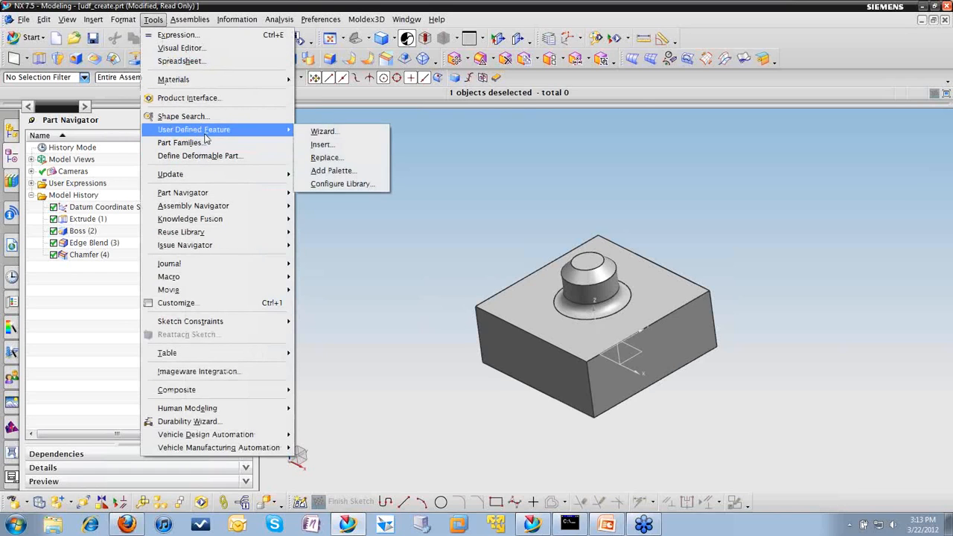
left_click(347, 134)
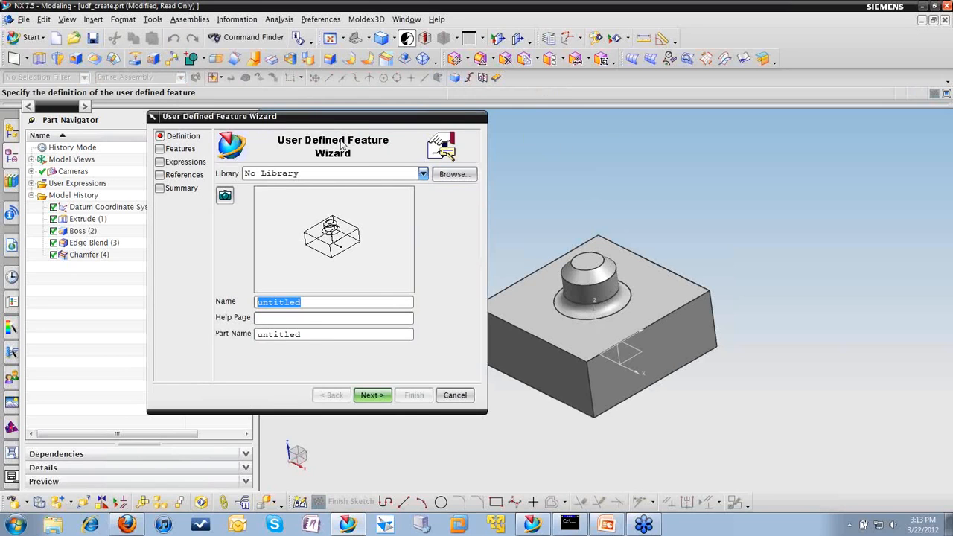
left_click_drag(327, 119, 295, 127)
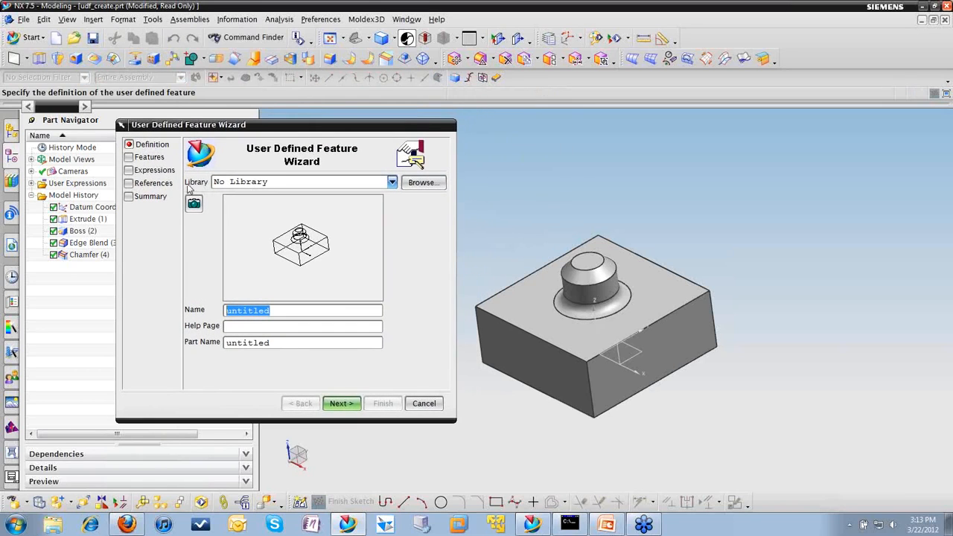
left_click_drag(284, 314, 211, 314)
type("post_1")
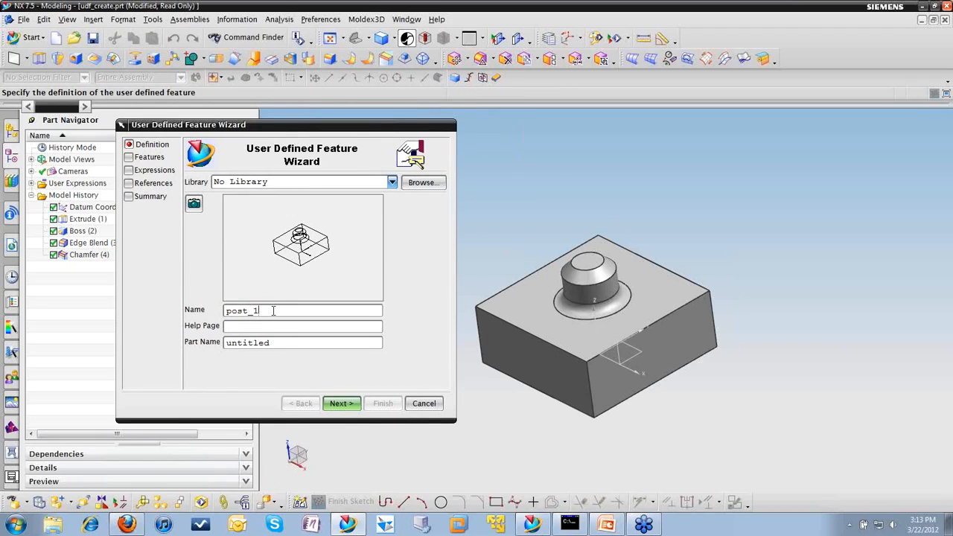
Step: Set the user defined feature's part name to post_1 as well
left_click_drag(273, 310, 179, 318)
key("ctrl+c")
double_click(275, 346)
key("ctrl+v")
left_click(347, 406)
left_click(281, 404)
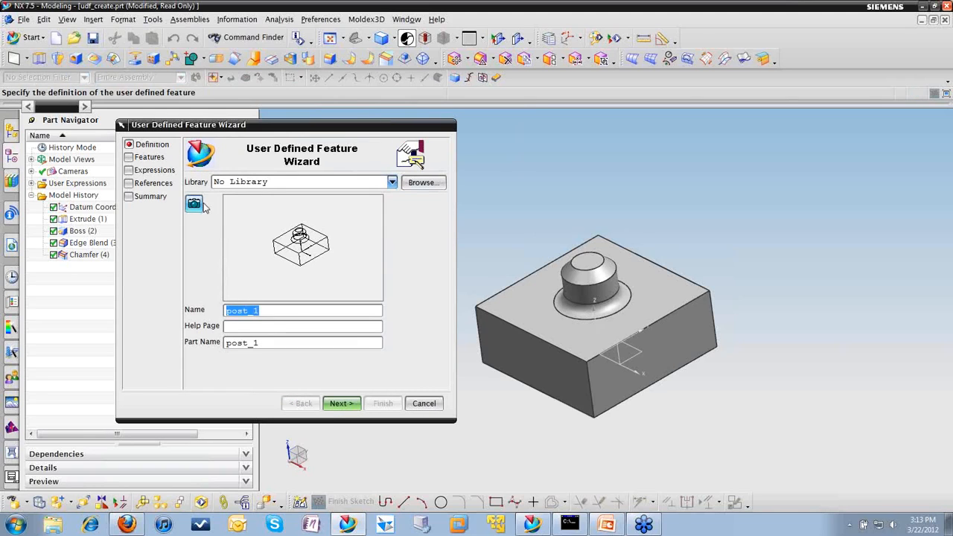
Step: Capture a close-up of the post as the feature's preview image and proceed to the feature selection
scroll(498, 275, "up", 2)
scroll(500, 280, "up", 1)
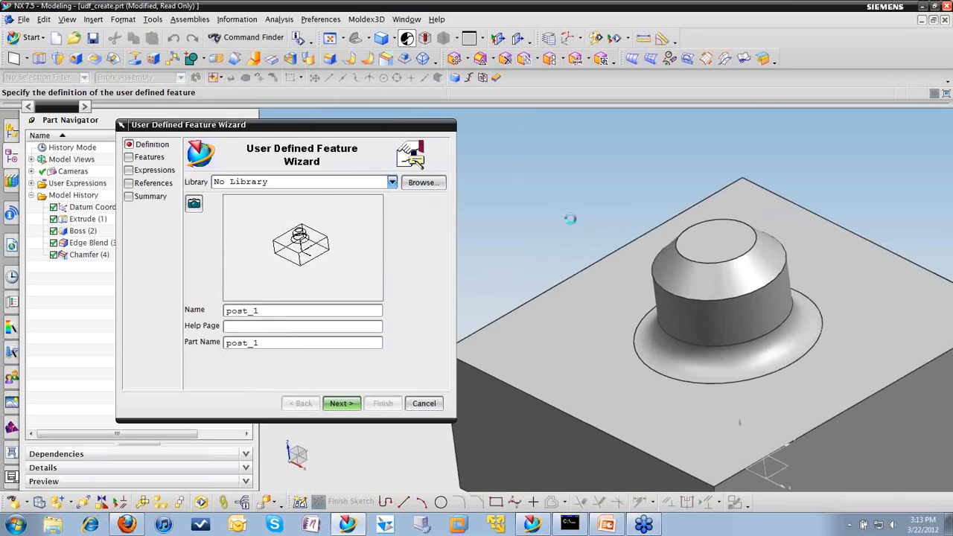
scroll(561, 247, "up", 2)
scroll(561, 246, "up", 2)
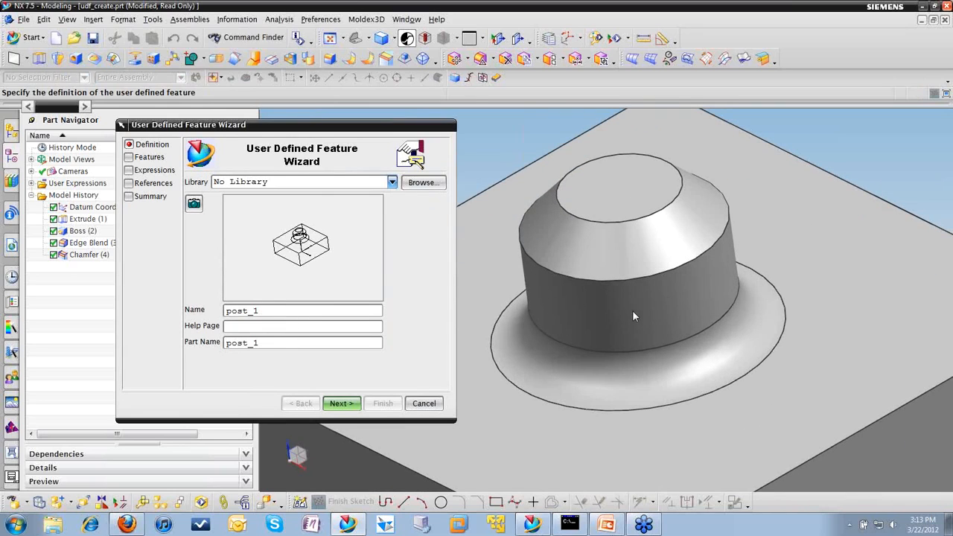
middle_click_drag(725, 270, 653, 339, "shift")
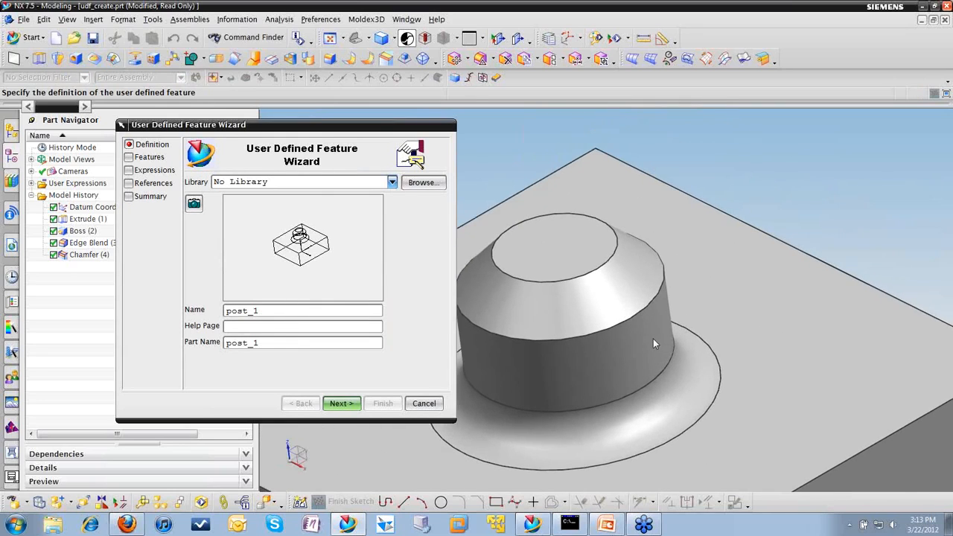
scroll(653, 338, "up", 2)
scroll(651, 337, "down", 1)
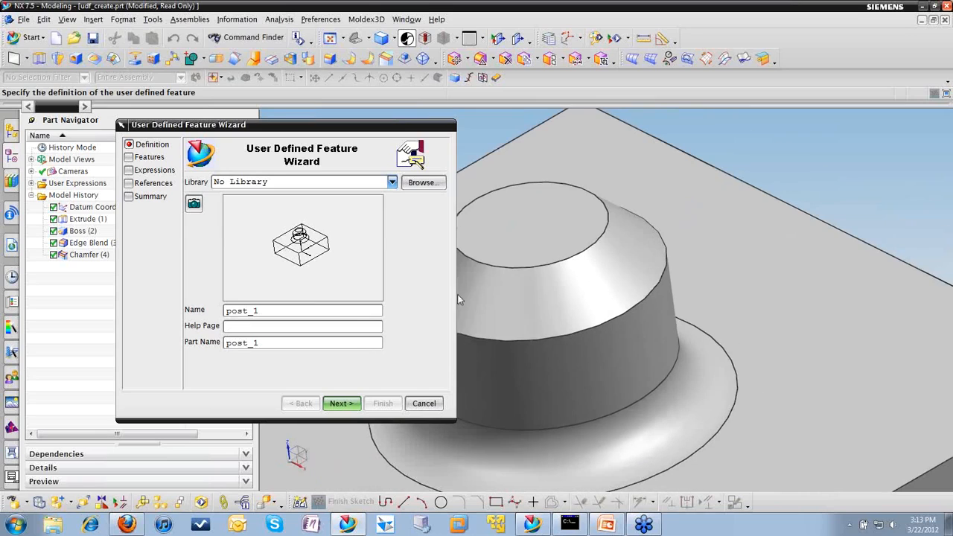
left_click(199, 209)
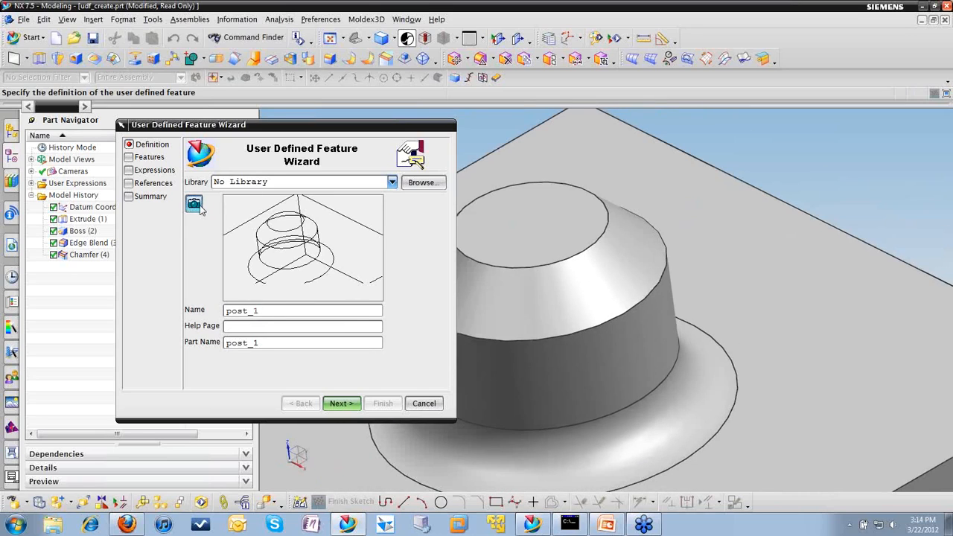
left_click(350, 405)
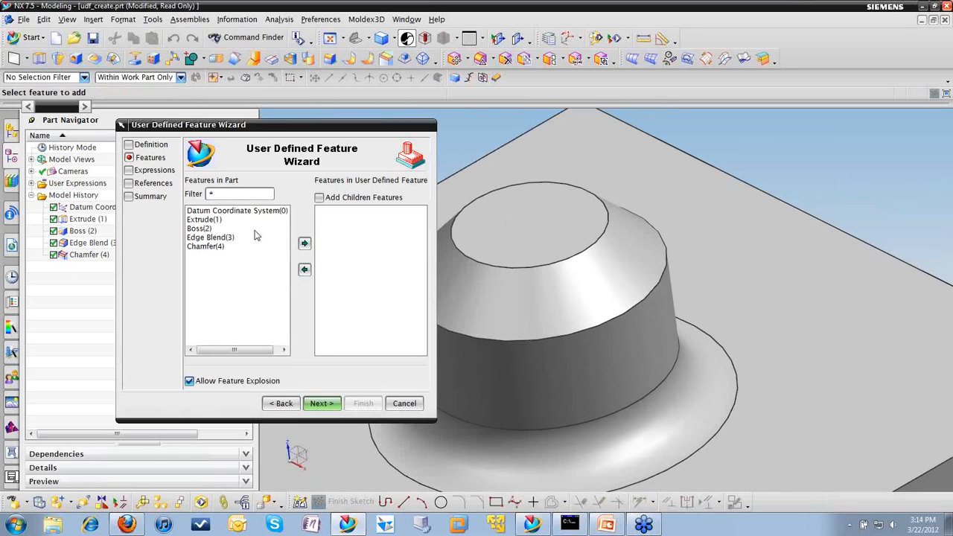
Step: Add Boss(2), Edge Blend(3) and Chamfer(4) to the user defined feature and proceed to its expressions
left_click(211, 248)
left_click(214, 238, "ctrl")
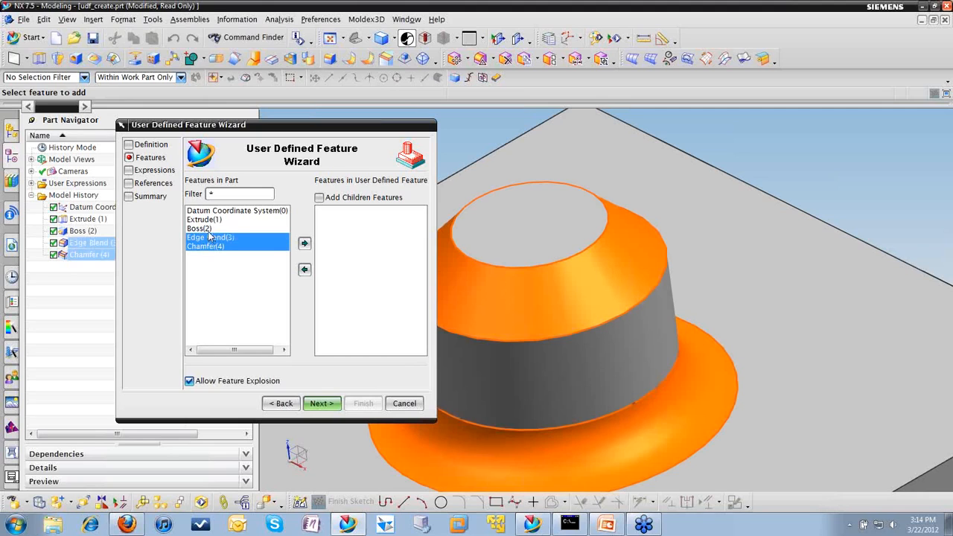
left_click(207, 230, "ctrl")
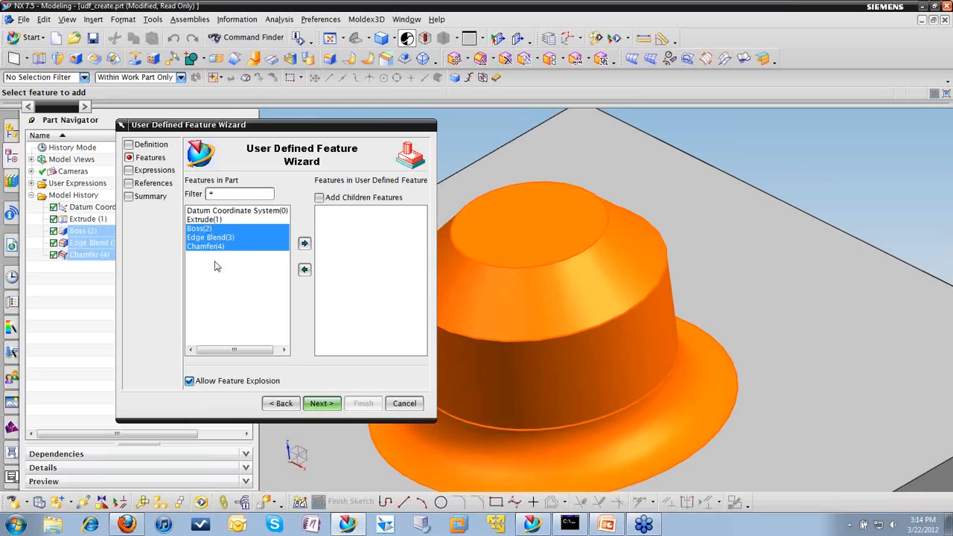
left_click(304, 244)
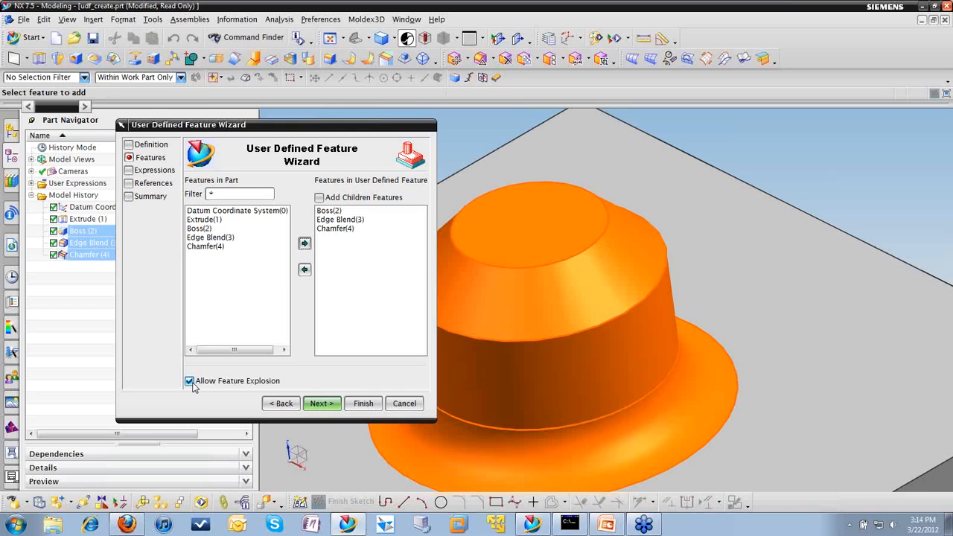
left_click(319, 404)
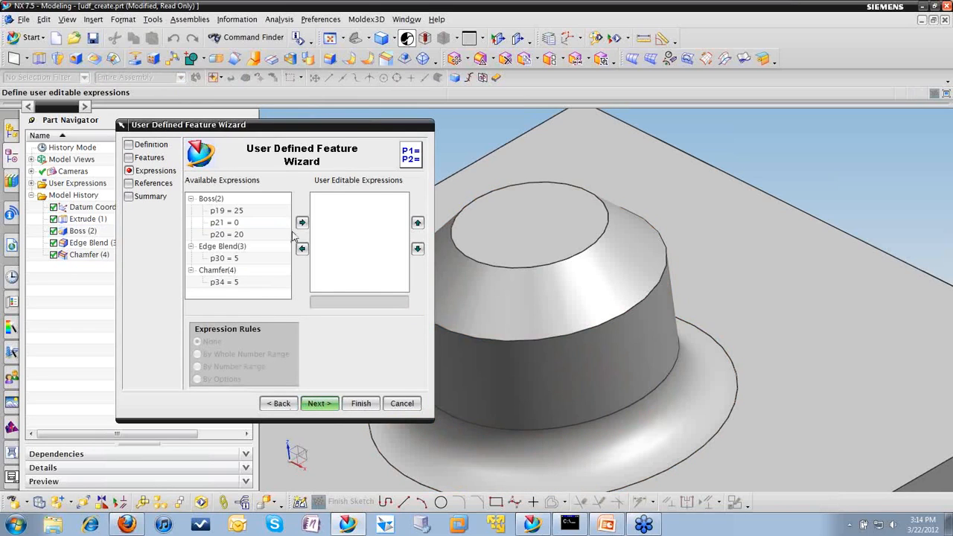
Step: Make all expressions of the Boss, Edge Blend and Chamfer user editable
left_click(216, 199)
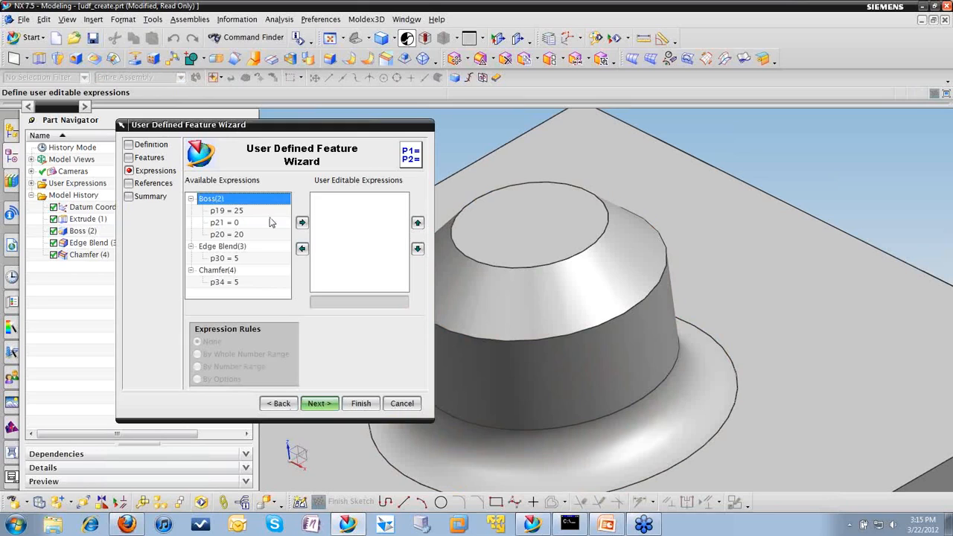
left_click(303, 223)
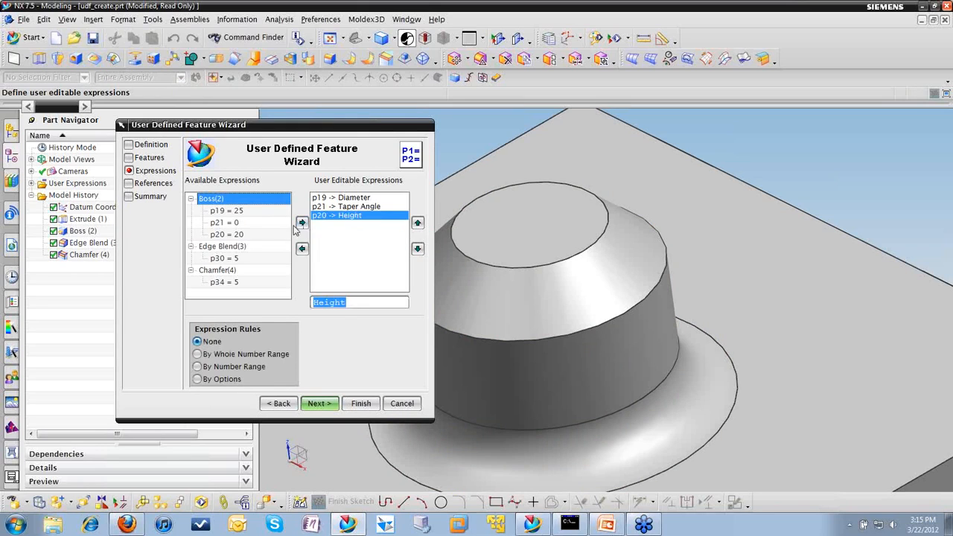
left_click(222, 248)
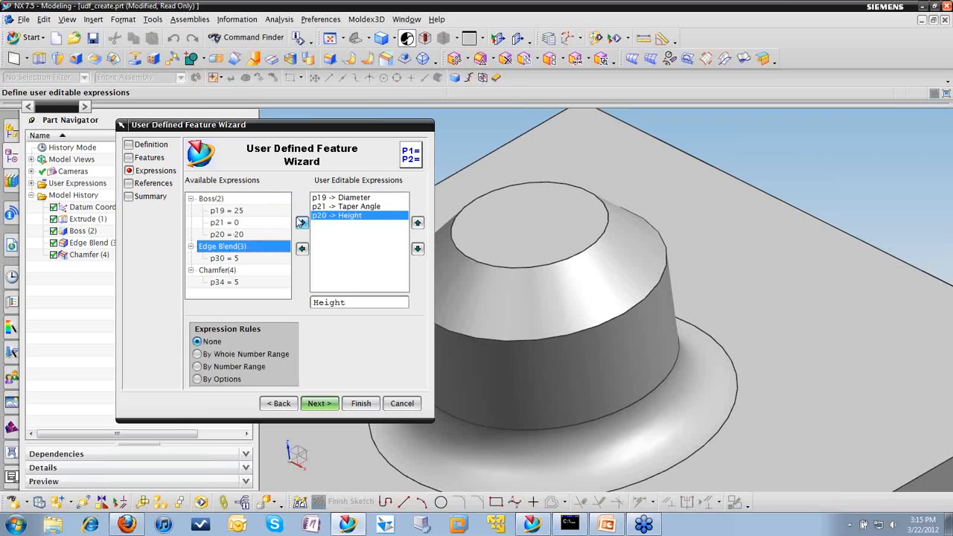
left_click(303, 223)
left_click(231, 272)
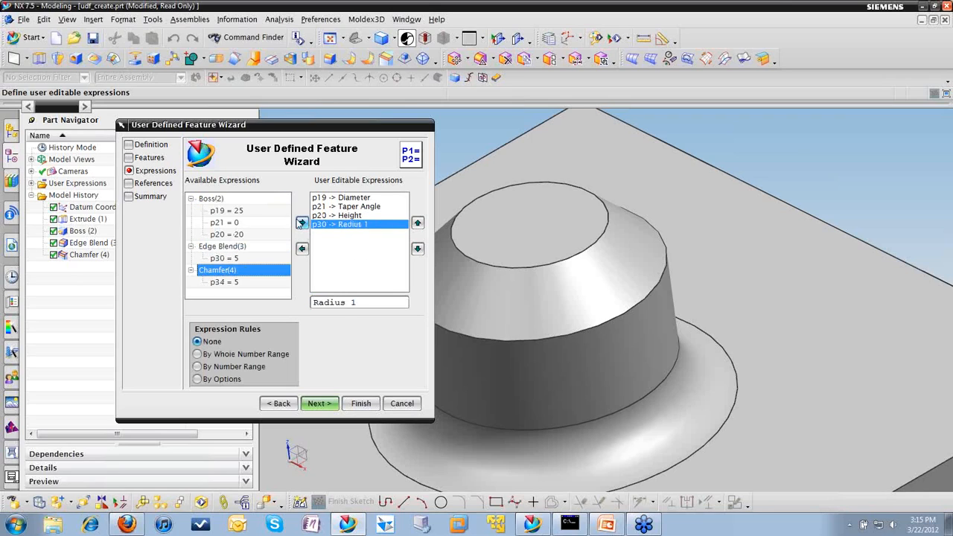
left_click(302, 223)
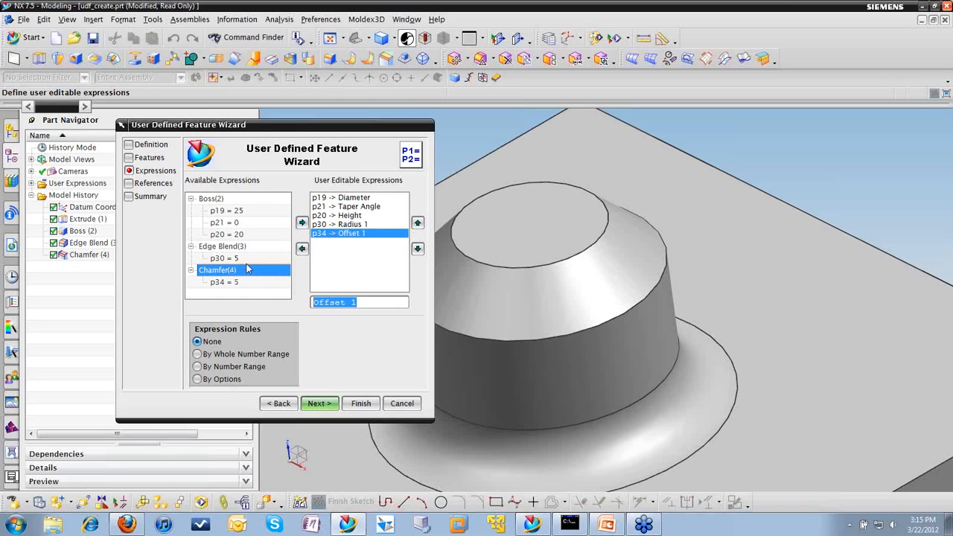
Step: Try the whole number and number range rules on the Diameter expression, and set its rule to By Options
left_click(342, 197)
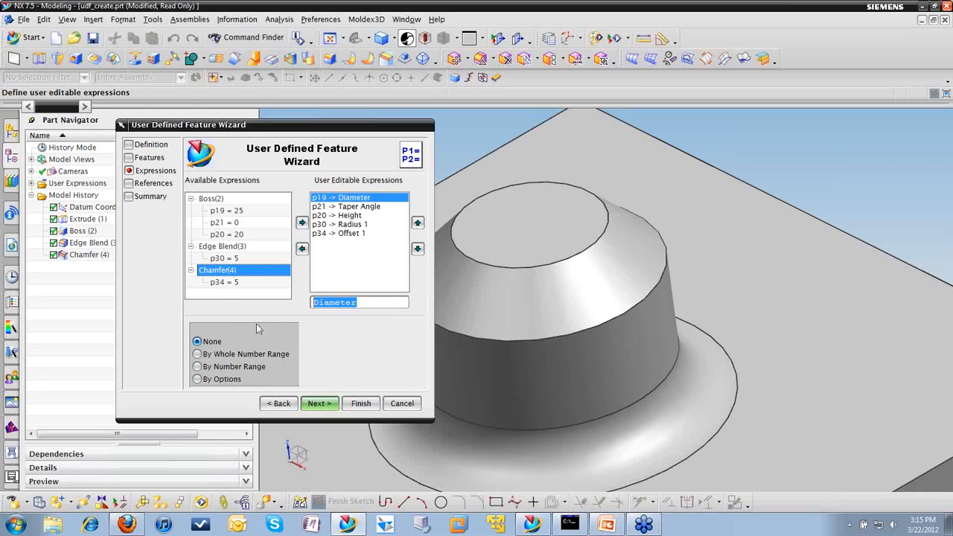
left_click(198, 354)
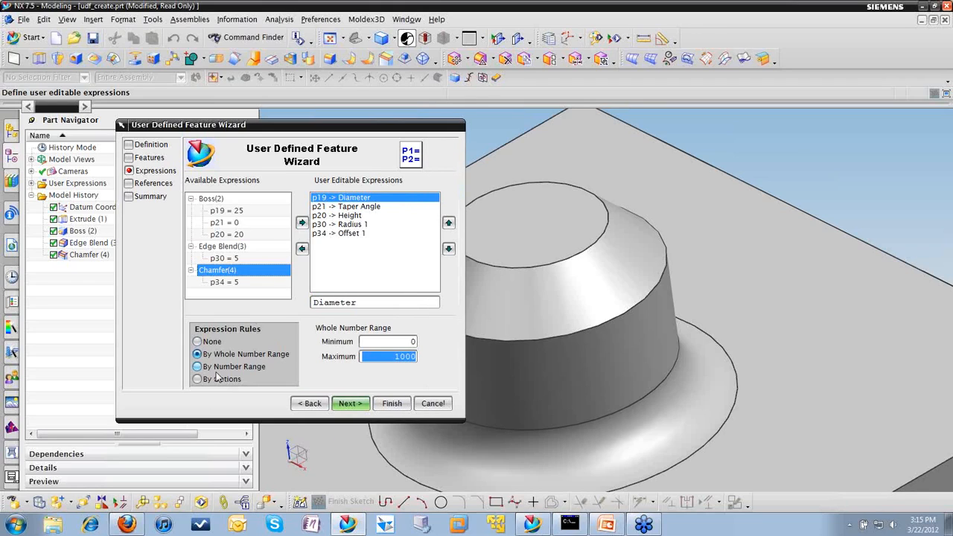
left_click(197, 367)
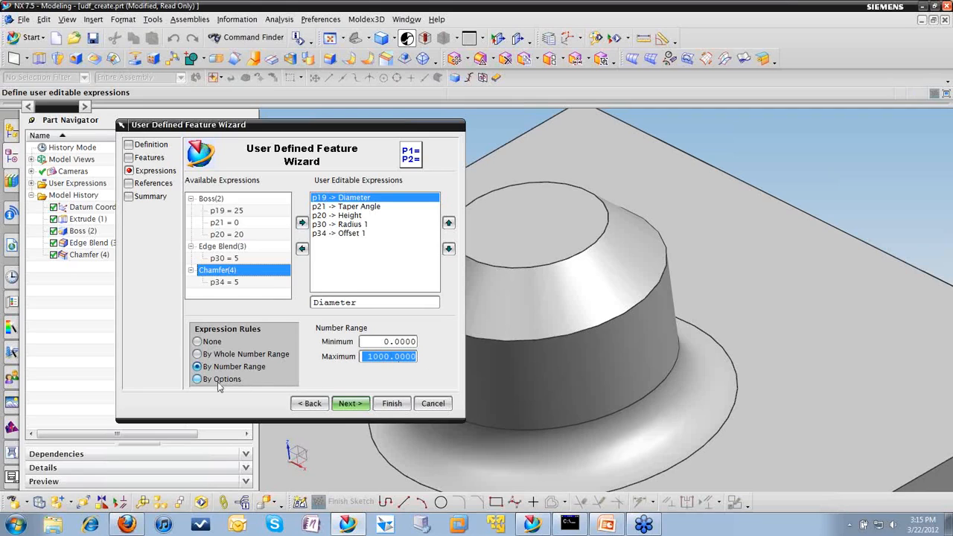
left_click(198, 379)
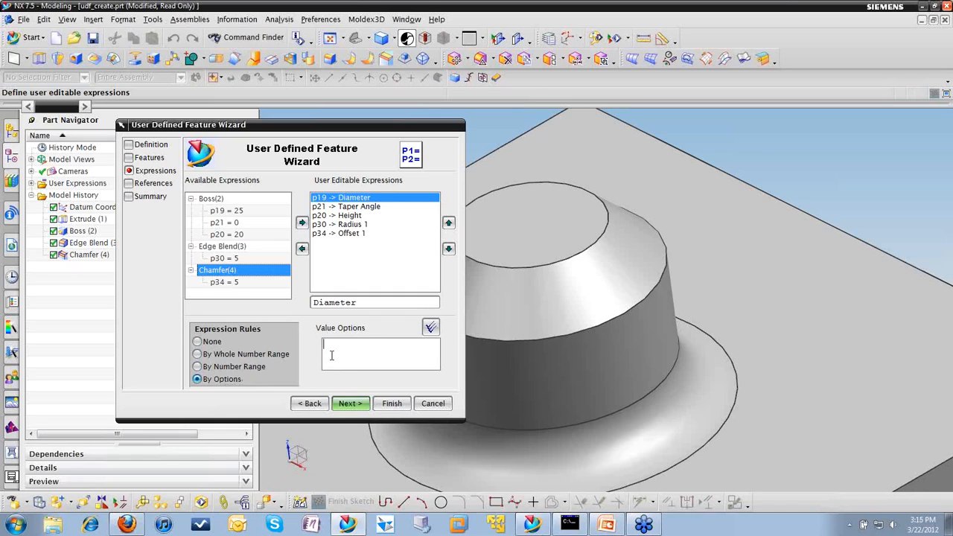
Step: Measure the radius of the circular edge between the boss and its chamfer, leaving the wizard open
left_click_drag(356, 126, 227, 158)
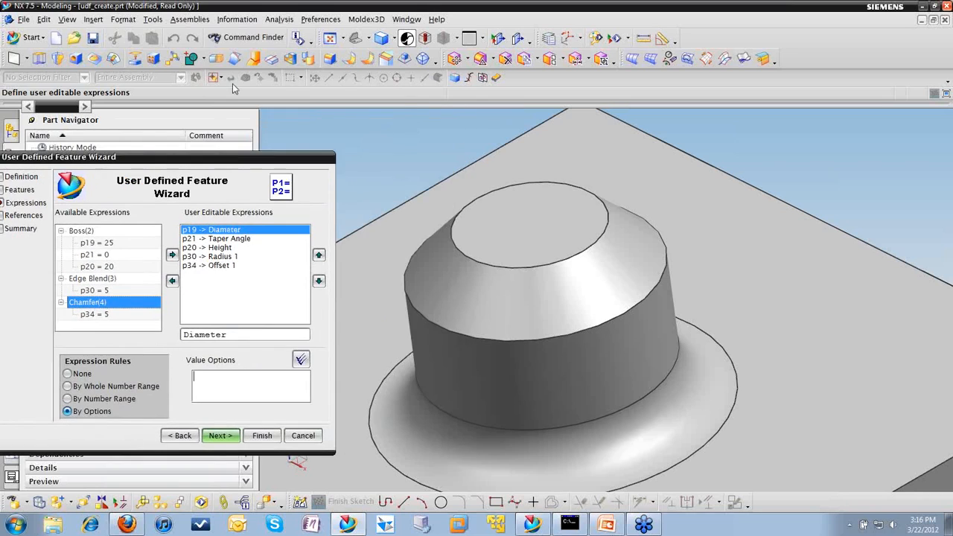
left_click(278, 20)
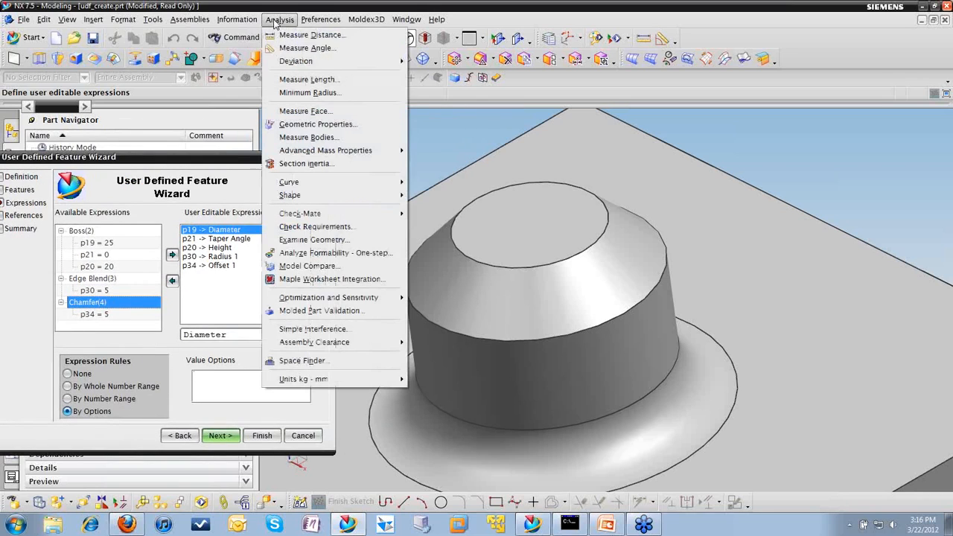
left_click(312, 36)
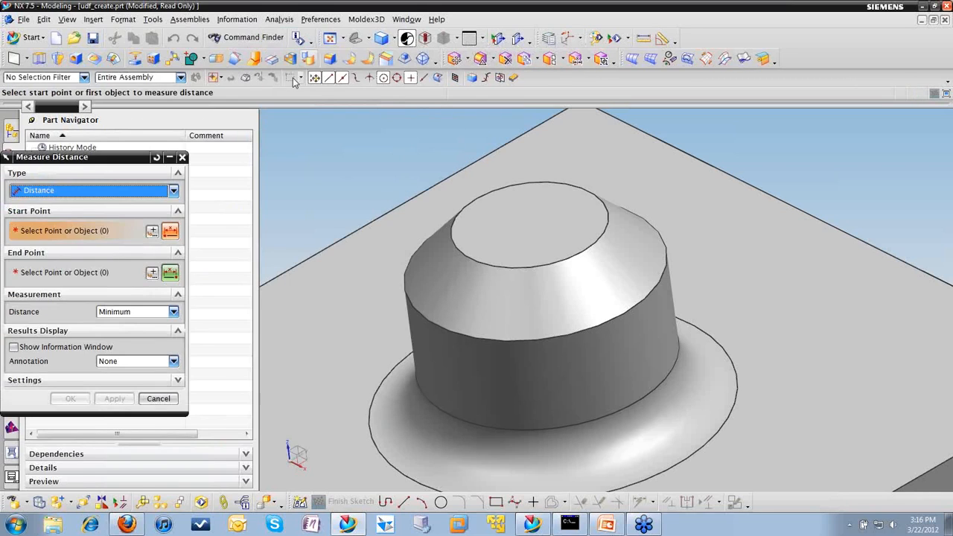
left_click(172, 190)
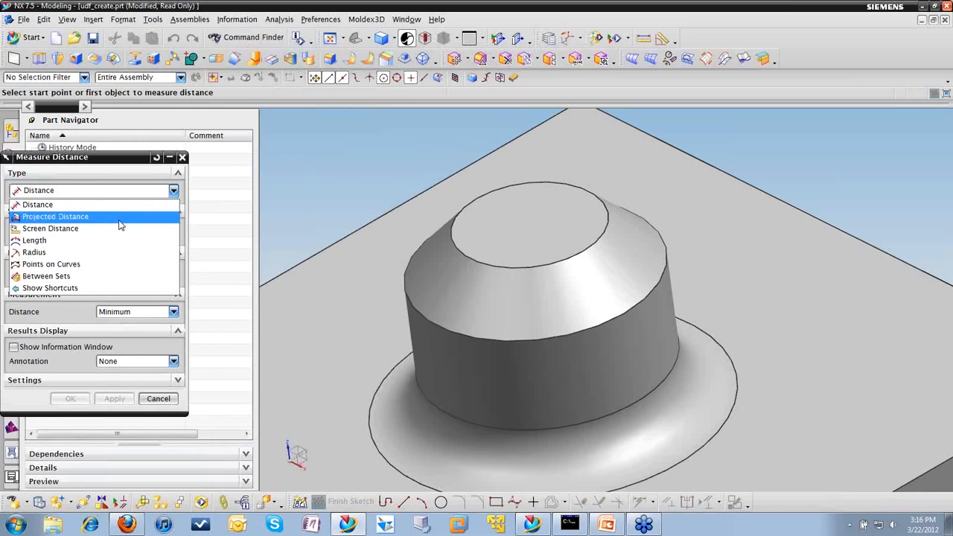
left_click(89, 251)
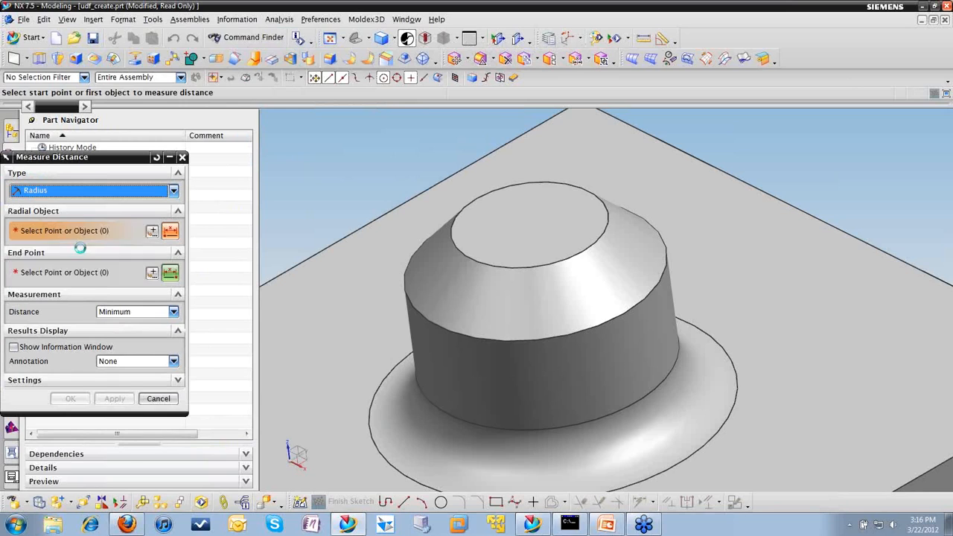
left_click(542, 339)
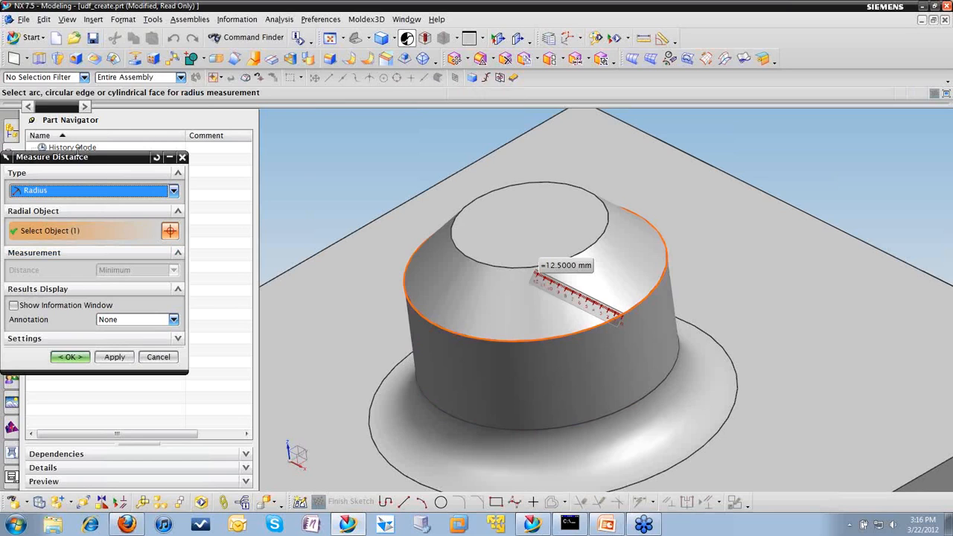
left_click_drag(78, 156, 414, 160)
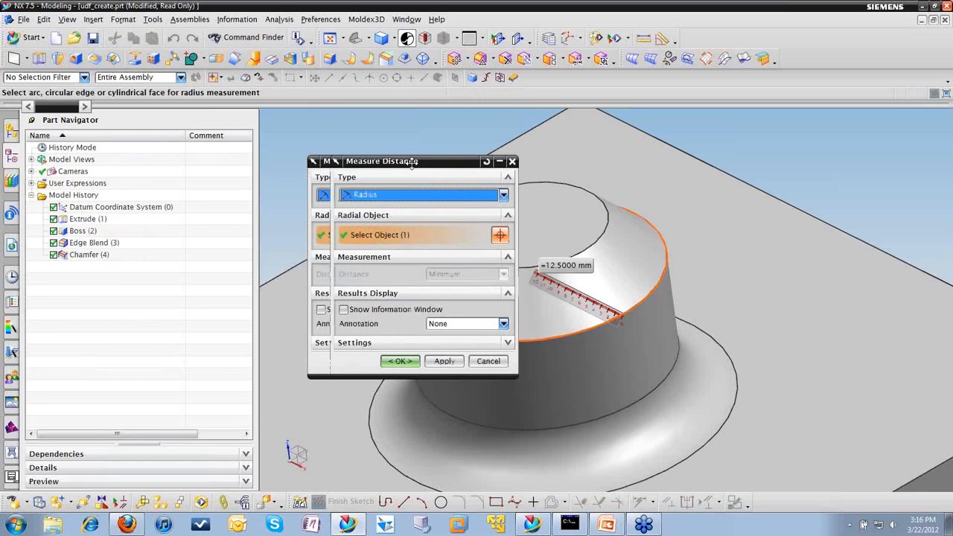
left_click(494, 362)
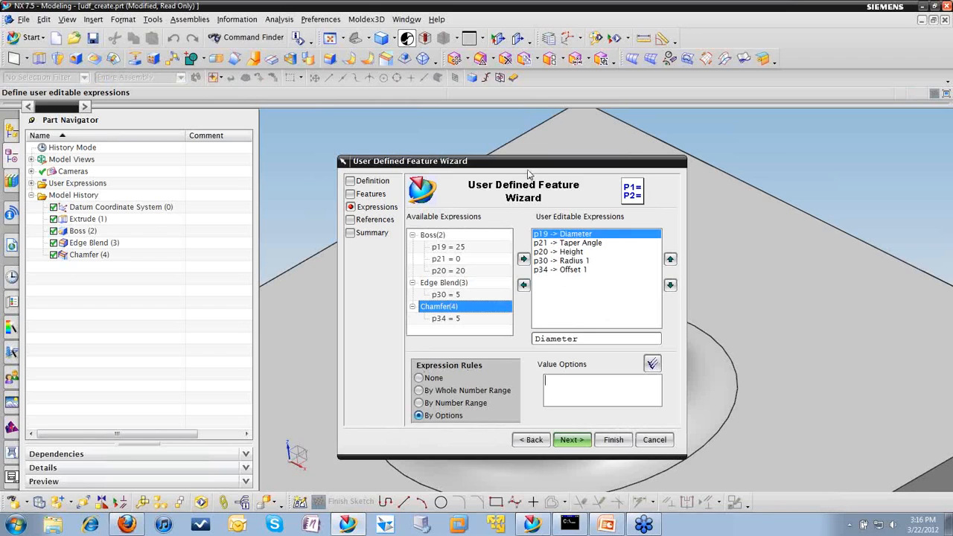
Step: Enter 25 and 30 as the value options for the Diameter expression and proceed to the references
left_click_drag(528, 170, 424, 161)
left_click(481, 397)
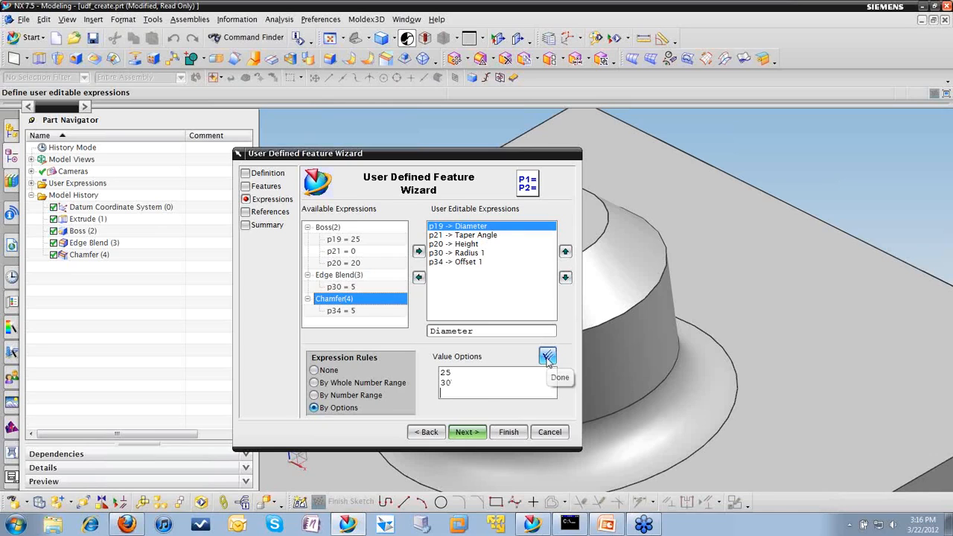
left_click(472, 244)
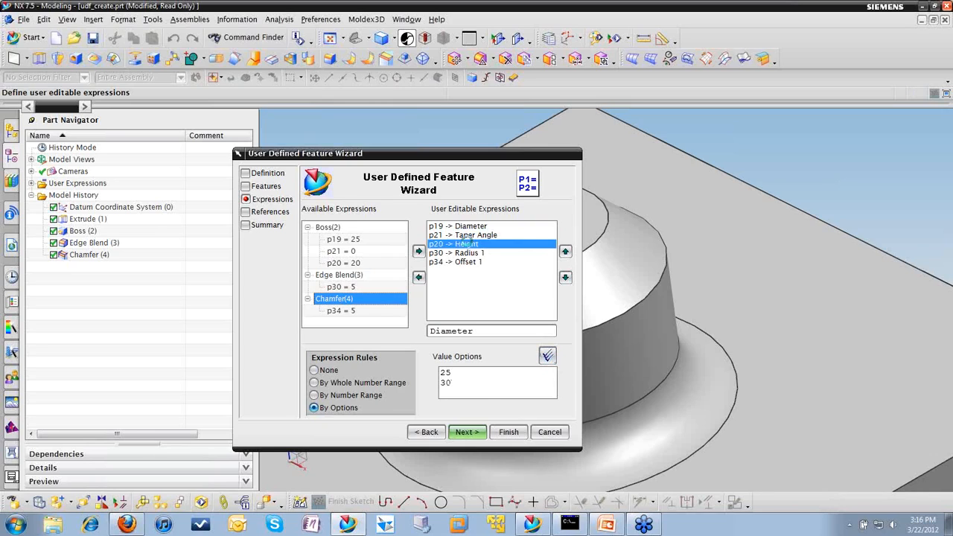
left_click(471, 226)
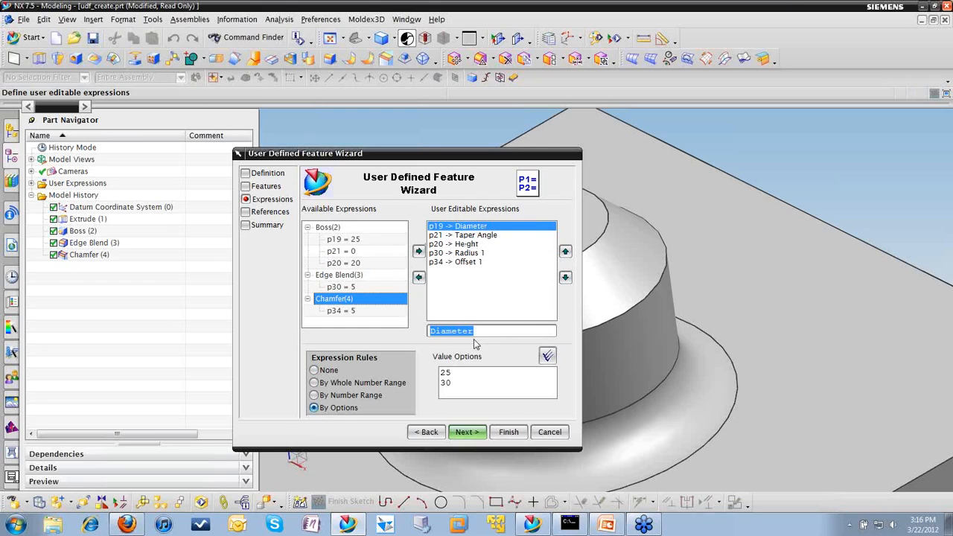
left_click(469, 434)
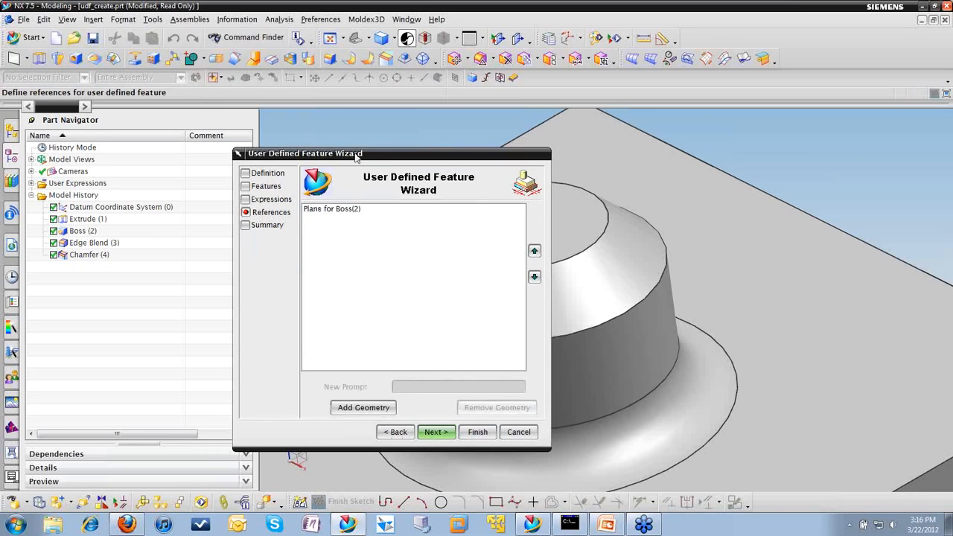
Step: Keep the Plane for Boss(2) reference with its default prompt, and finish the post_1 user defined feature after reviewing its summary
left_click_drag(356, 154, 326, 131)
left_click(313, 187)
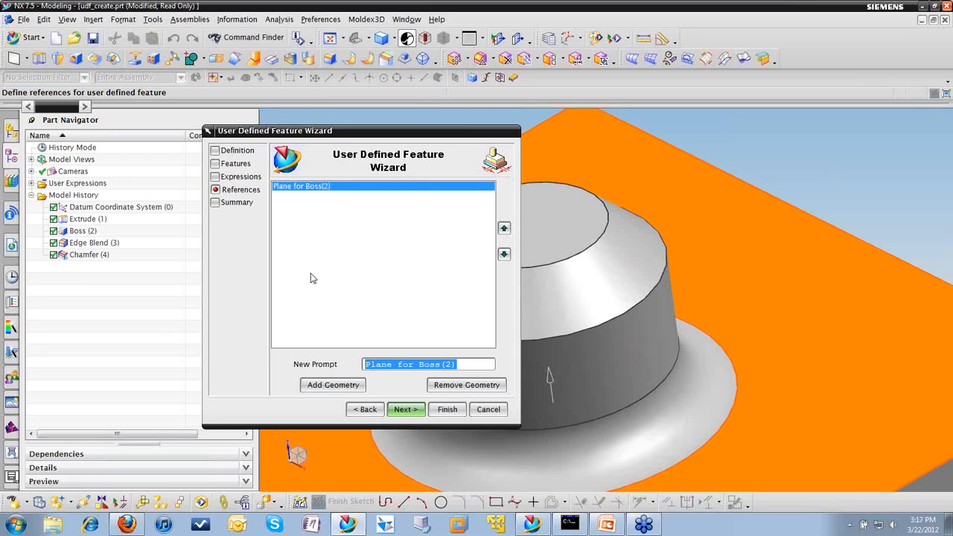
left_click(400, 410)
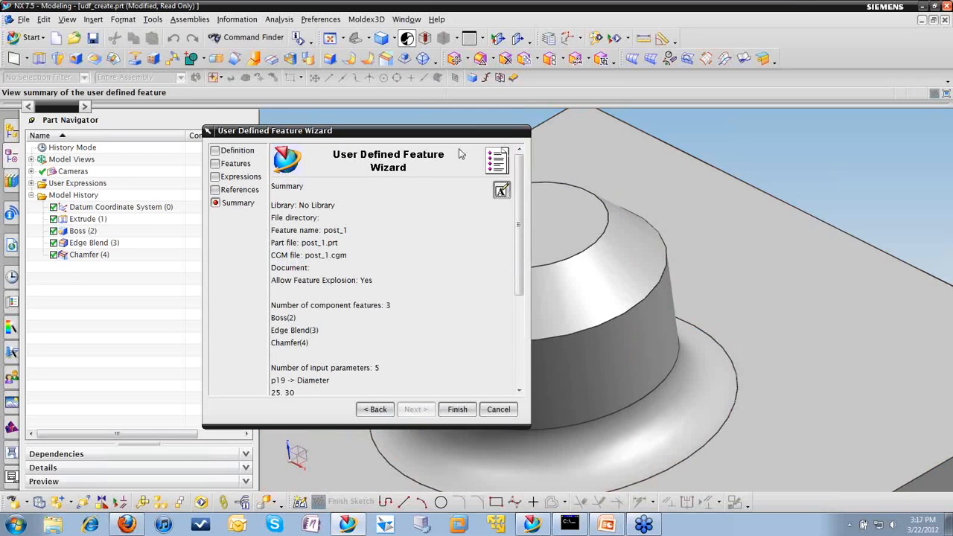
scroll(519, 251, "down", 2)
left_click_drag(515, 245, 519, 185)
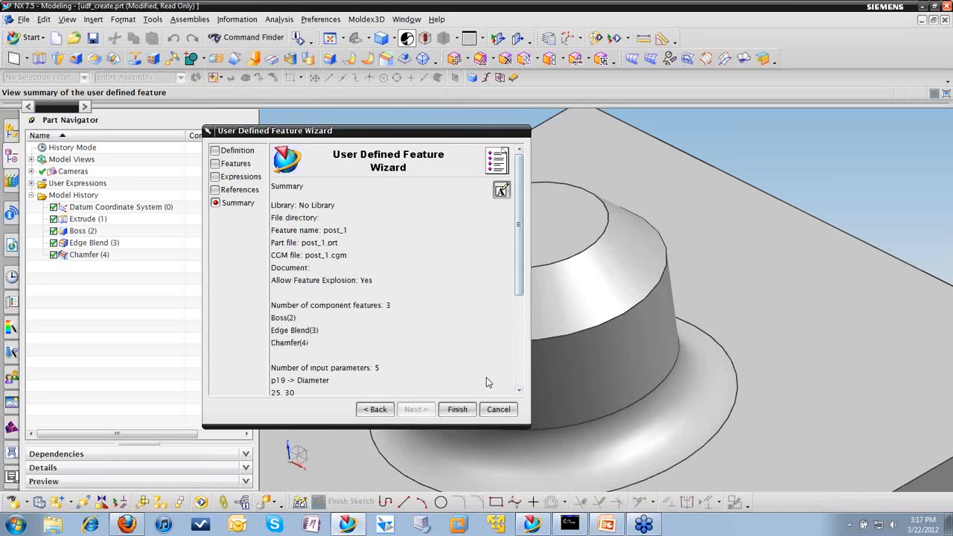
left_click(457, 409)
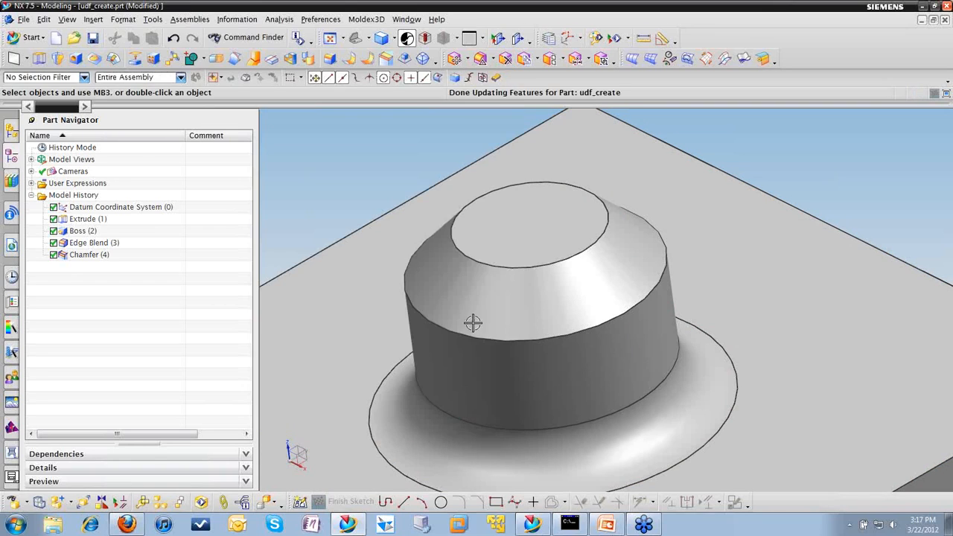
left_click(427, 281)
scroll(315, 310, "down", 3)
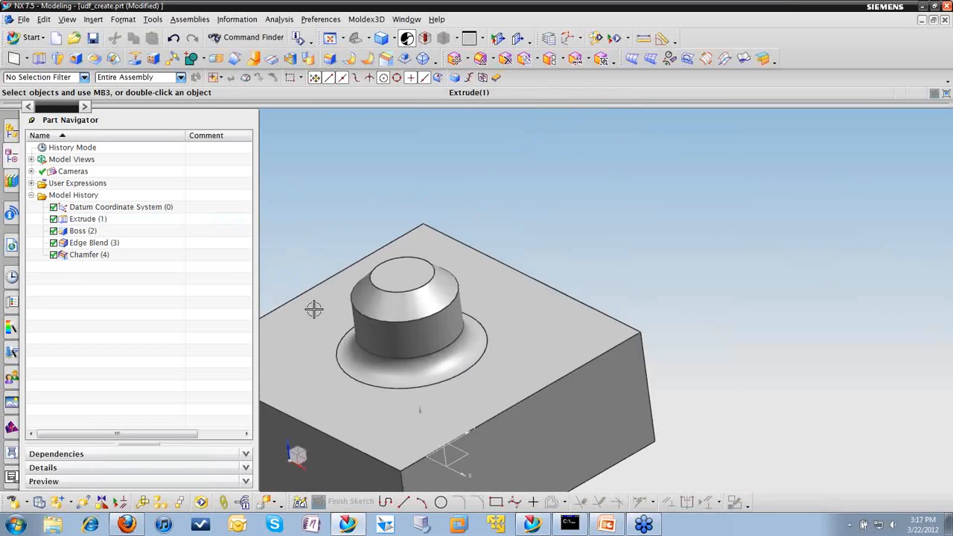
scroll(313, 310, "down", 1)
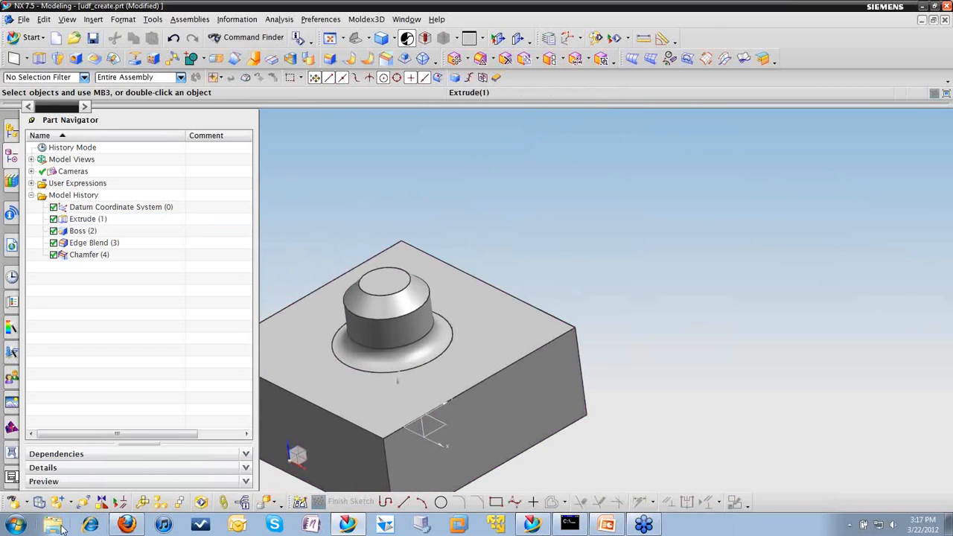
Step: Switch to Windows Explorer and look through the UDF folder on Local Disk (C:)
left_click(54, 525)
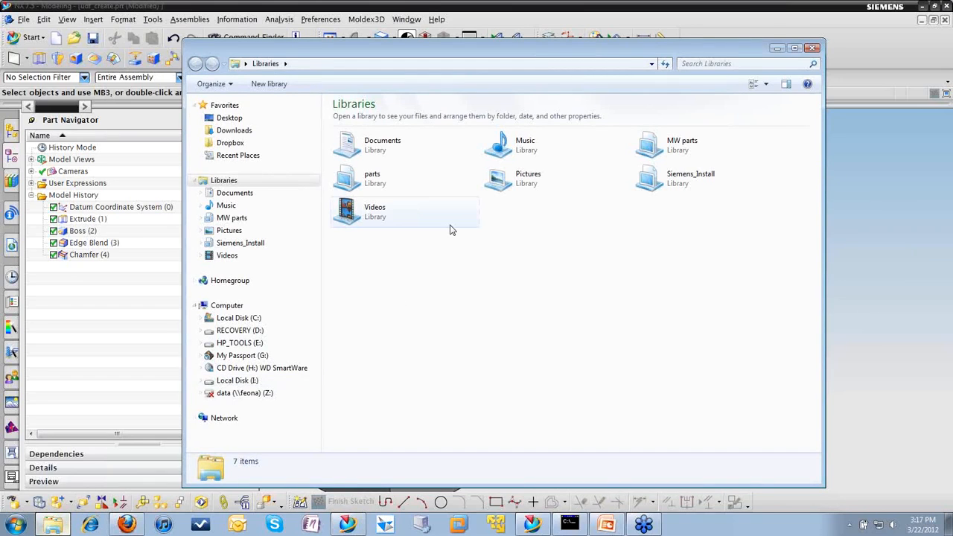
left_click(240, 320)
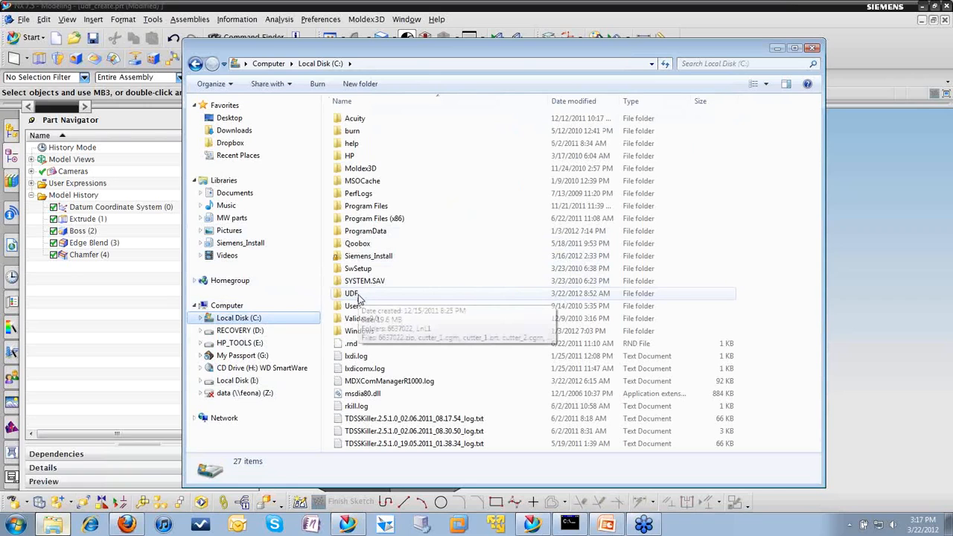
left_click(354, 294)
double_click(358, 294)
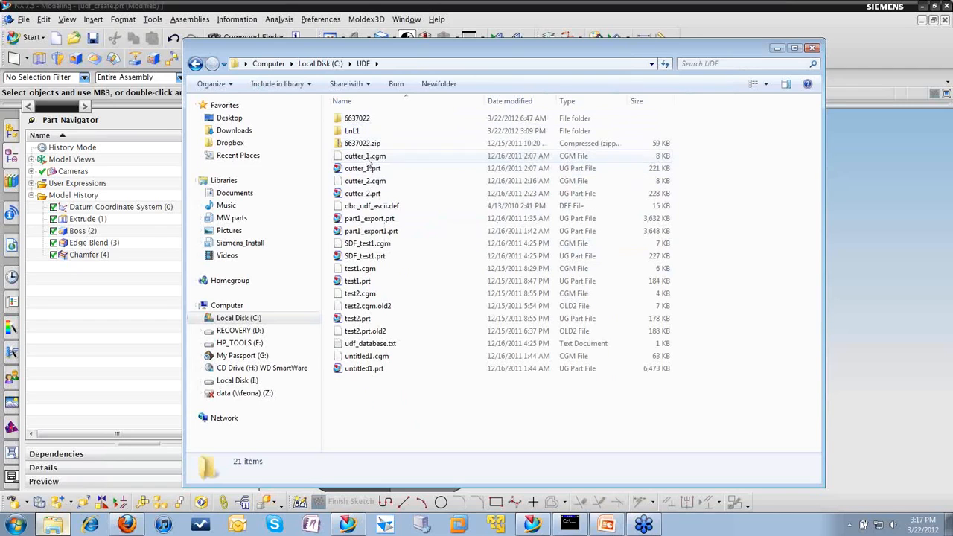
left_click(195, 64)
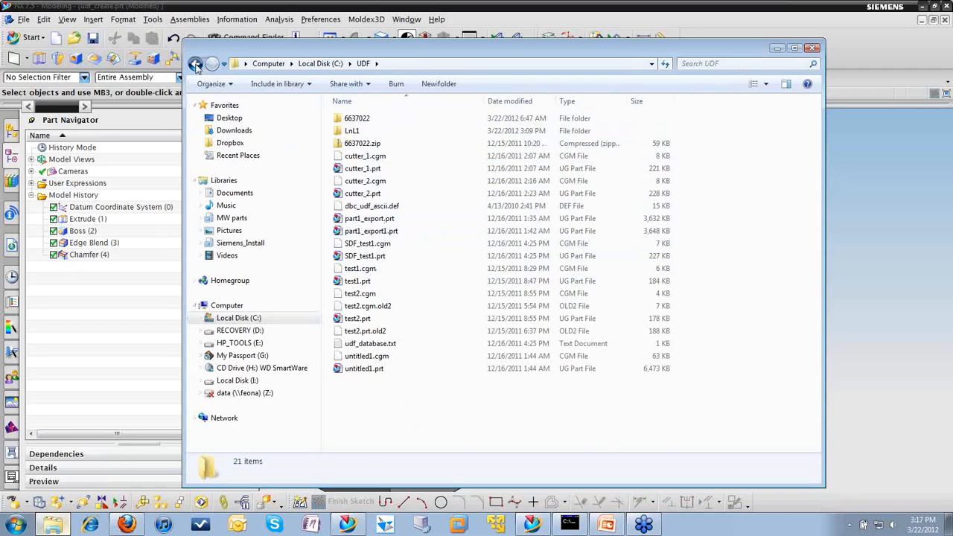
Step: Copy post_1.cgm and post_1.prt from the Acuity work\NX75_data folder in the Documents library
left_click(246, 194)
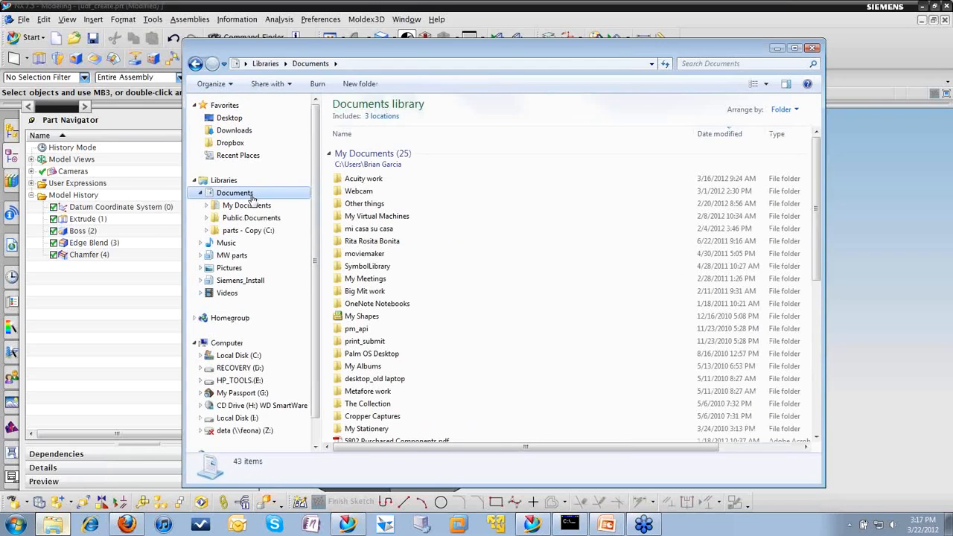
double_click(365, 179)
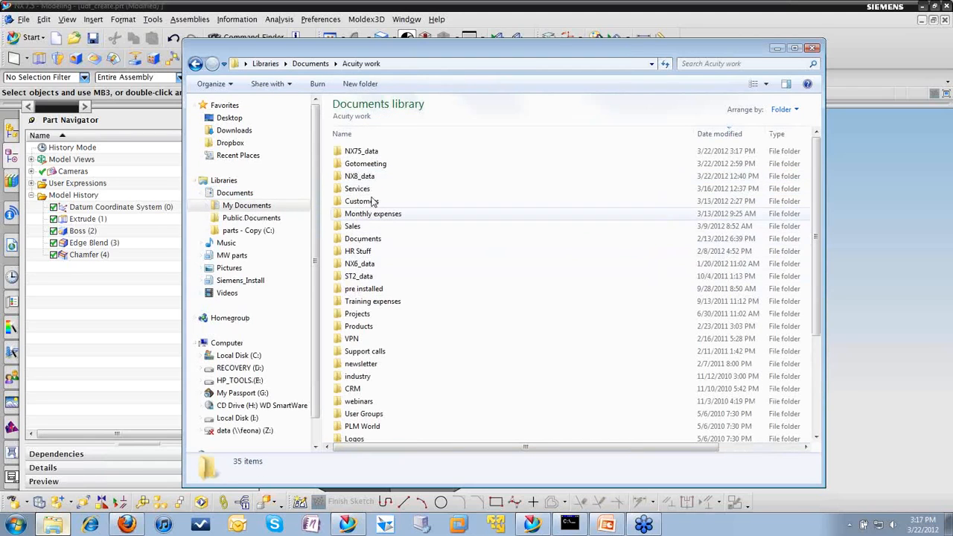
double_click(364, 151)
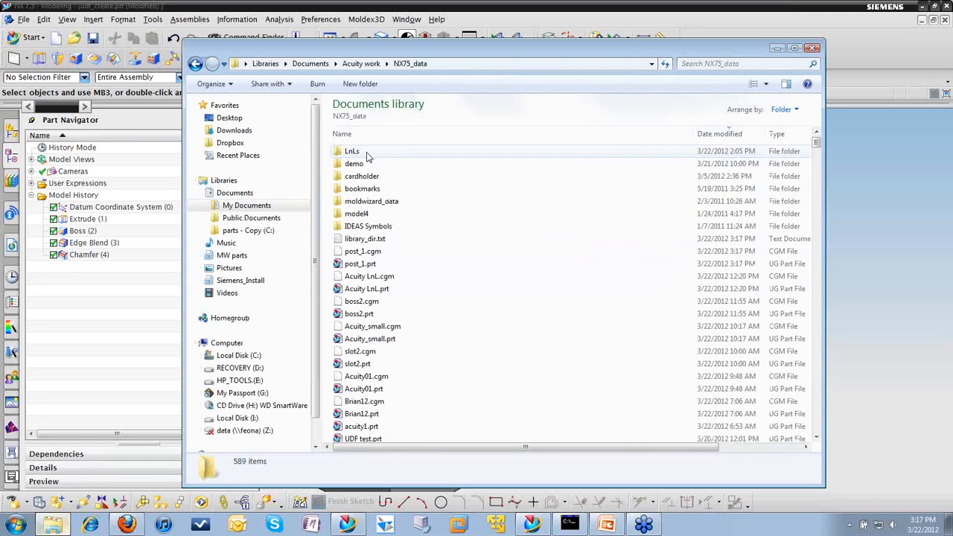
left_click(366, 254)
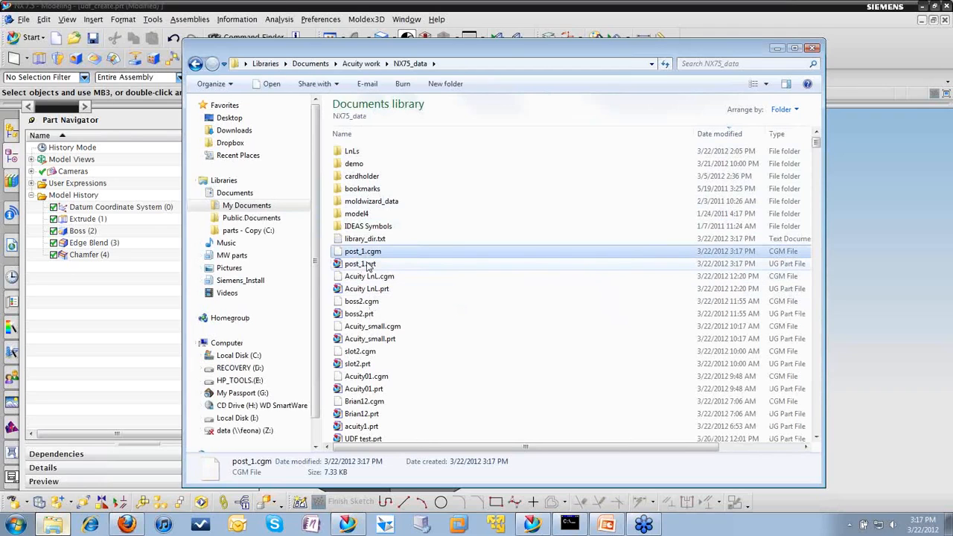
left_click(365, 265, "shift")
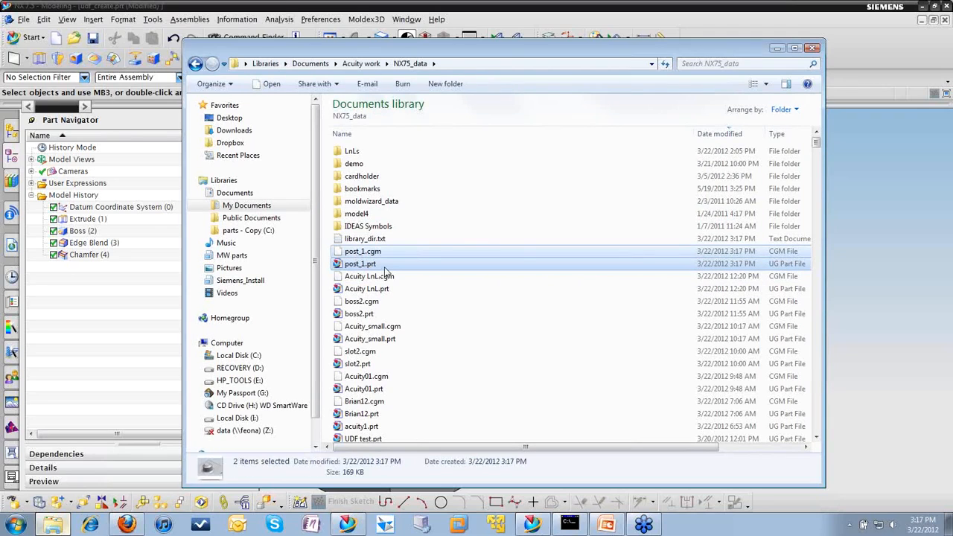
right_click(383, 267)
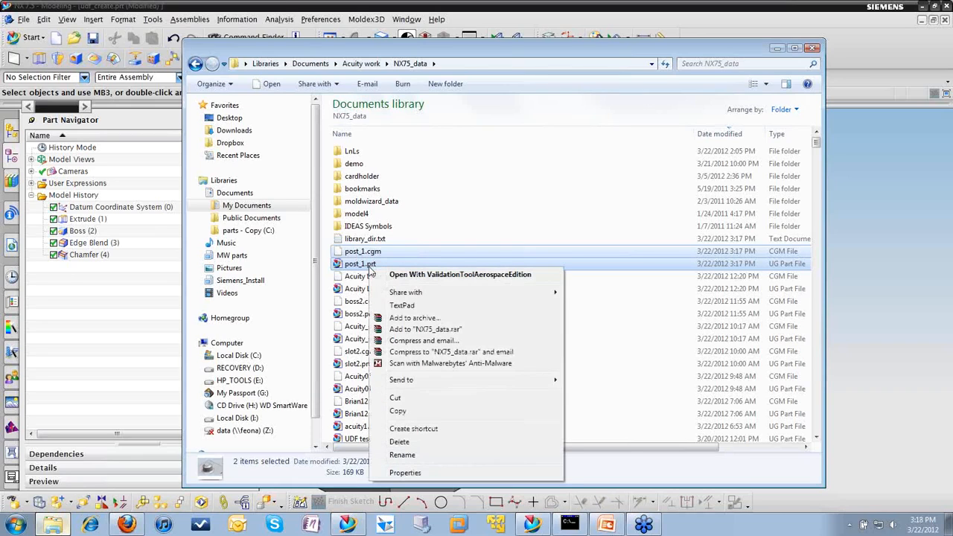
left_click(423, 411)
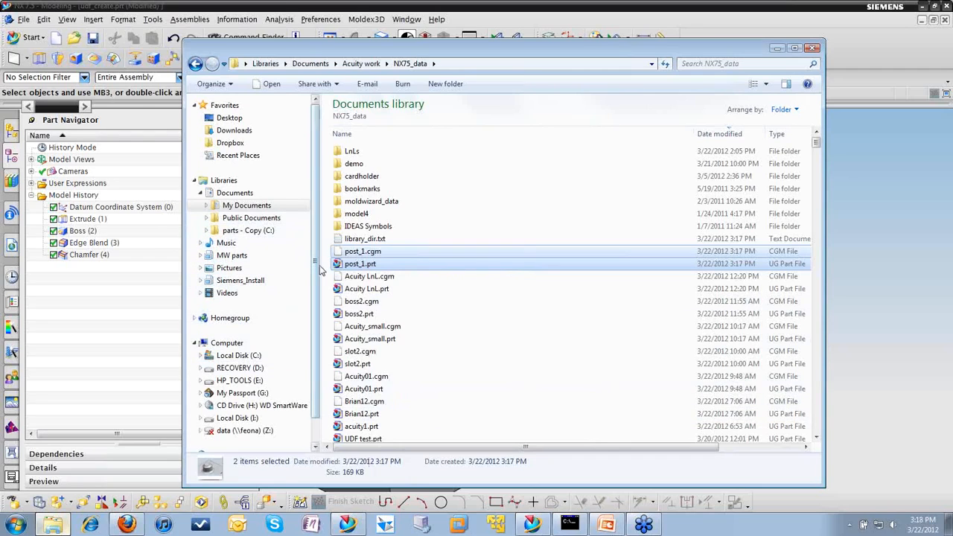
Step: Paste the copied post_1 files into the C:\UDF\LnL1 folder and return to NX
scroll(316, 268, "down", 1)
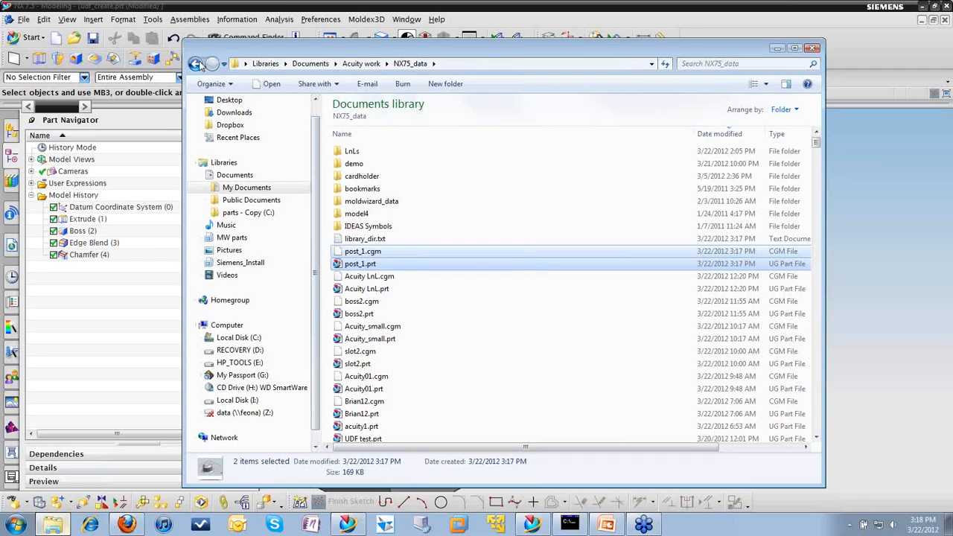
left_click(197, 64)
left_click(196, 64)
left_click(196, 64)
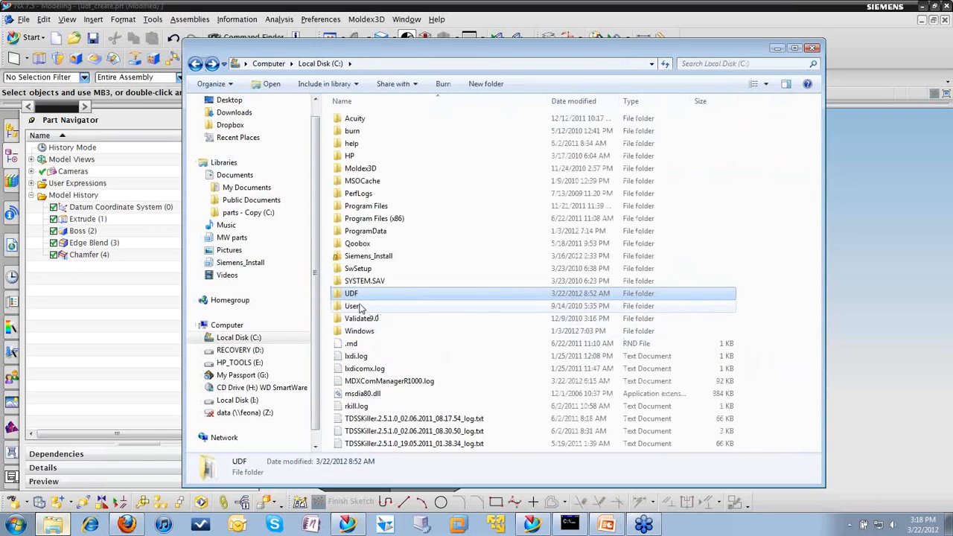
double_click(357, 295)
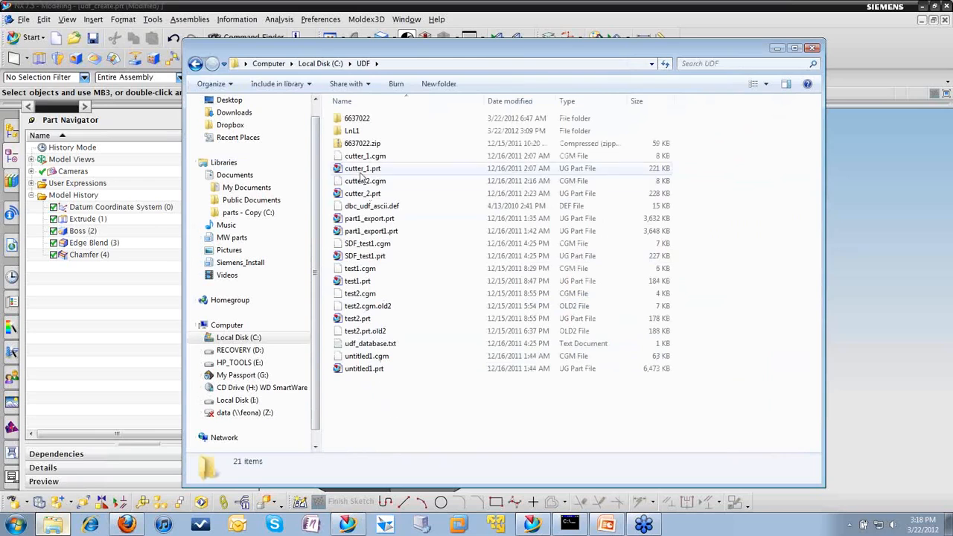
double_click(358, 132)
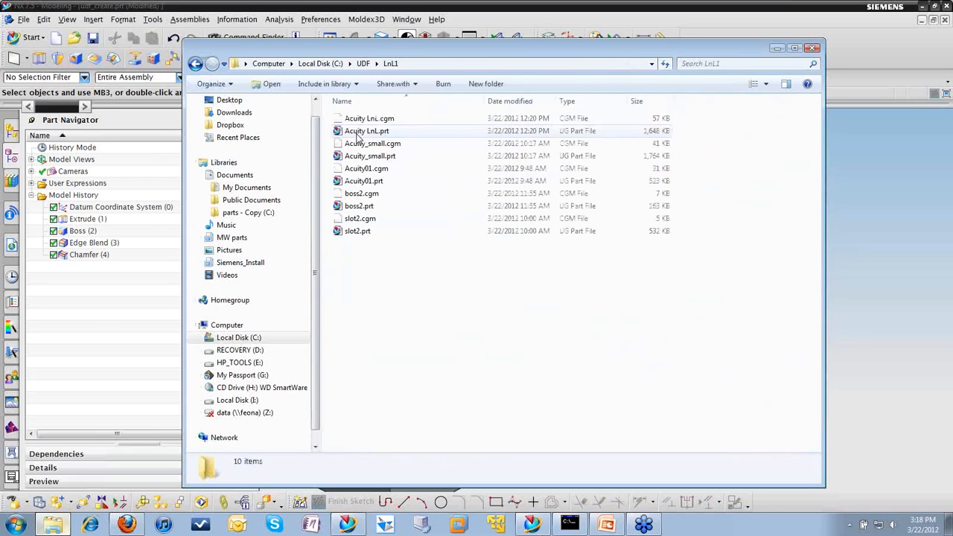
right_click(360, 290)
left_click(398, 365)
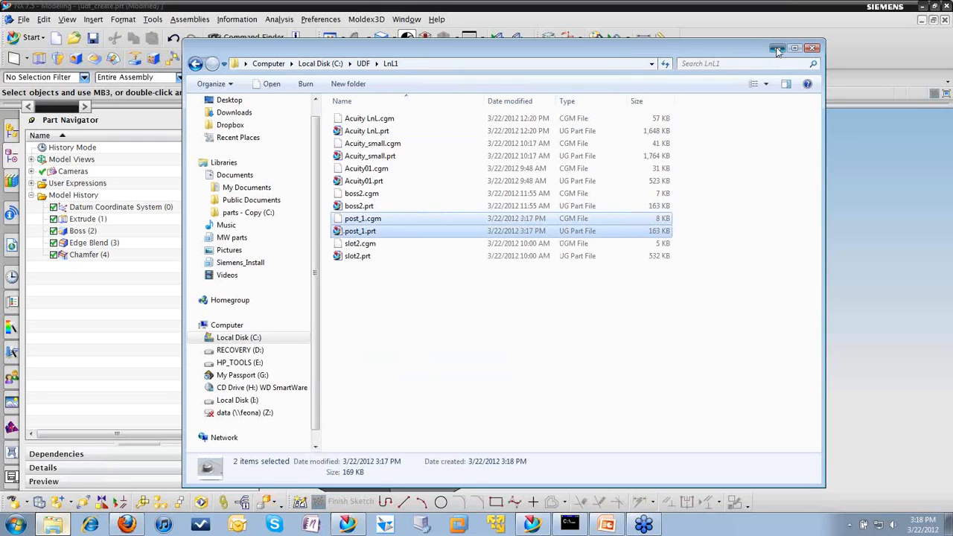
left_click(776, 48)
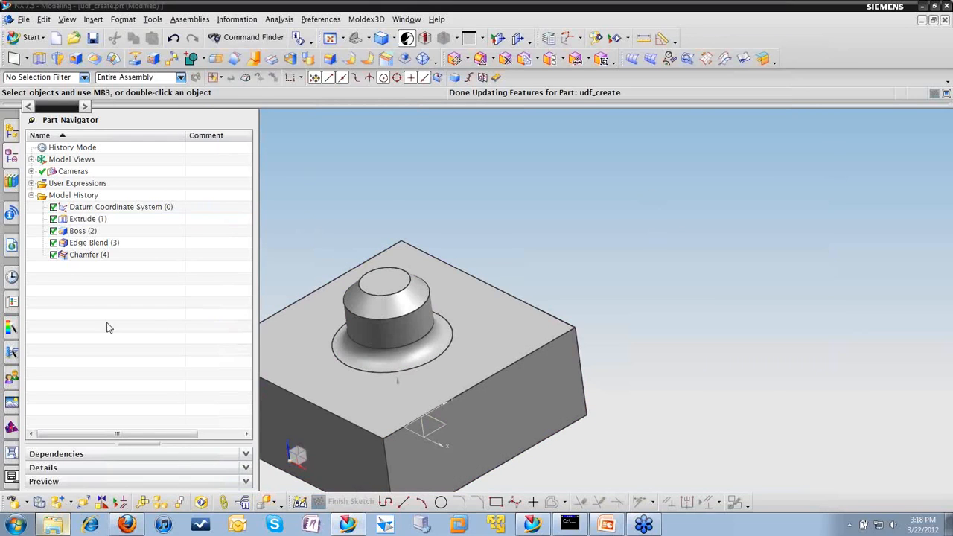
Step: Open the copy of face_finder_2.prt under C:\Users from the recent parts history and review its model history
left_click(12, 278)
scroll(140, 372, "down", 3)
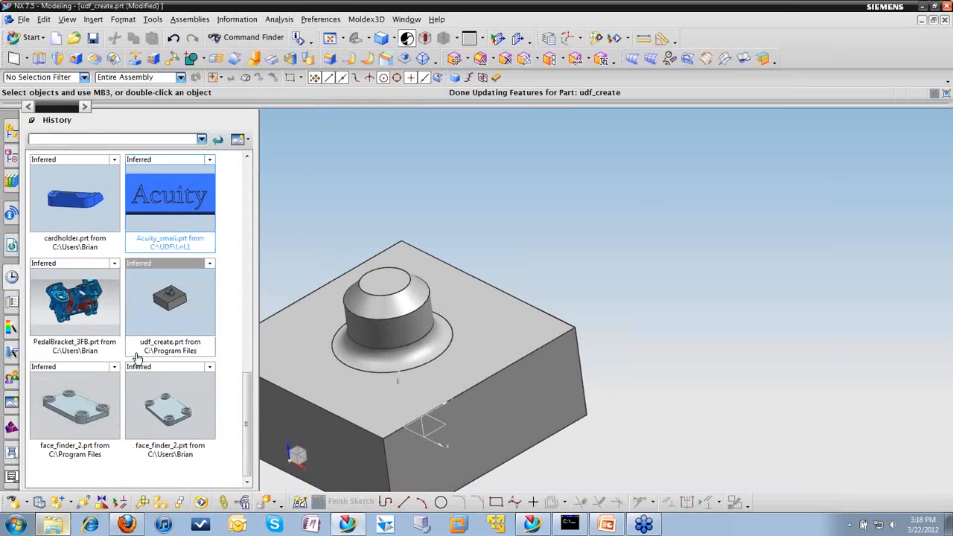
left_click(185, 391)
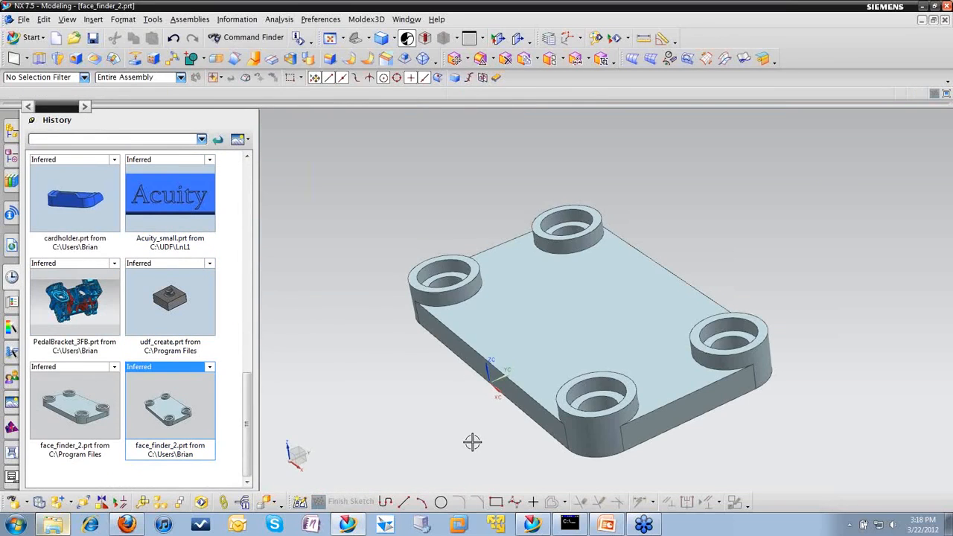
middle_click_drag(640, 268, 633, 264)
left_click(11, 156)
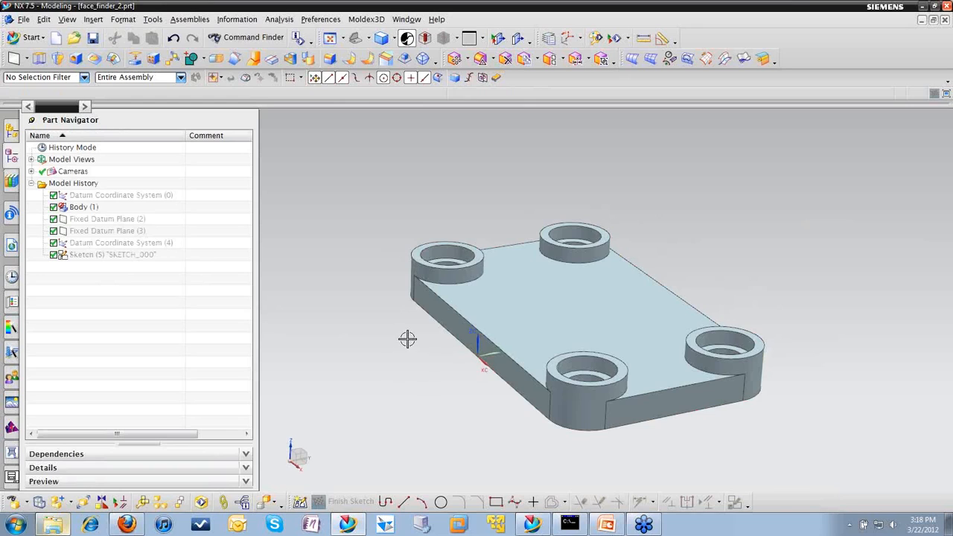
middle_click_drag(406, 338, 422, 359)
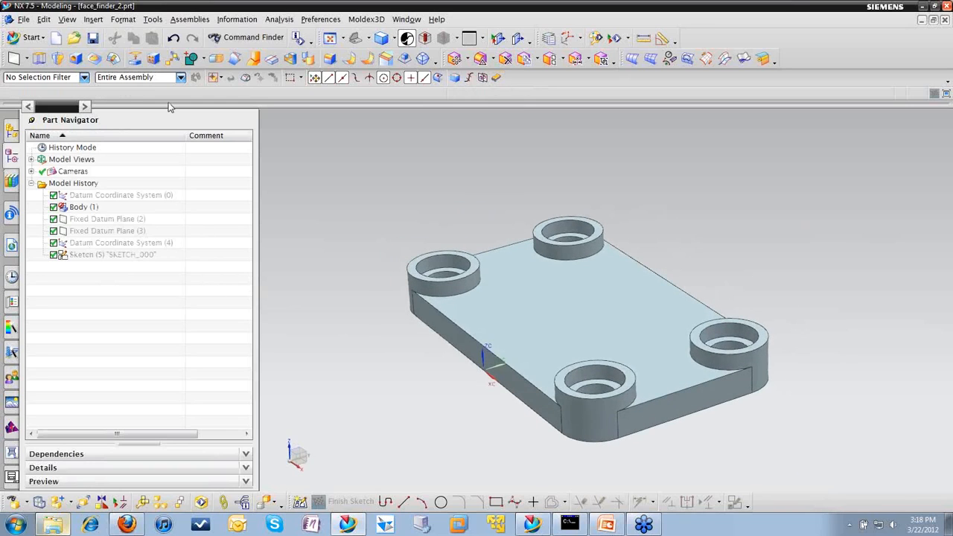
Step: Refresh the LnL1 folder under My UDFs in the Reuse Library's UDF Library
left_click(12, 179)
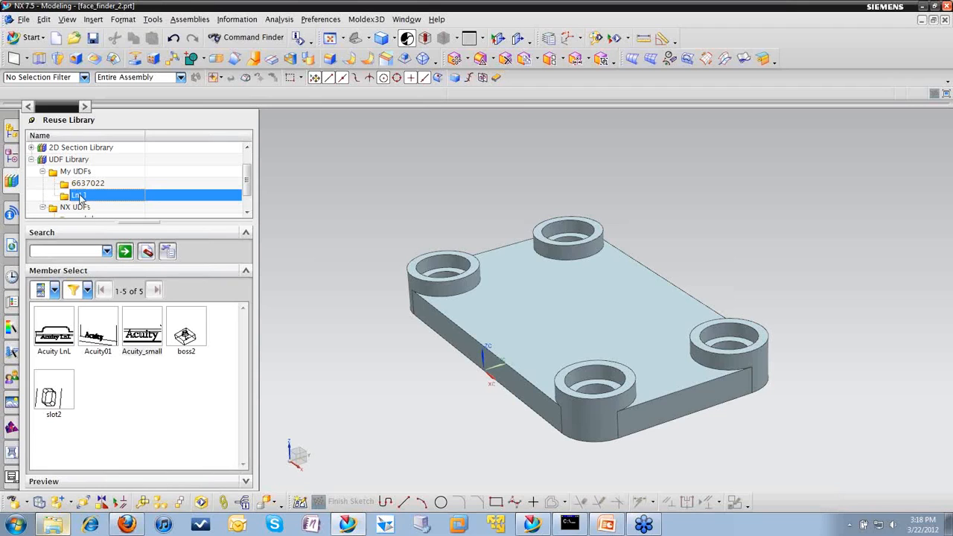
right_click(81, 197)
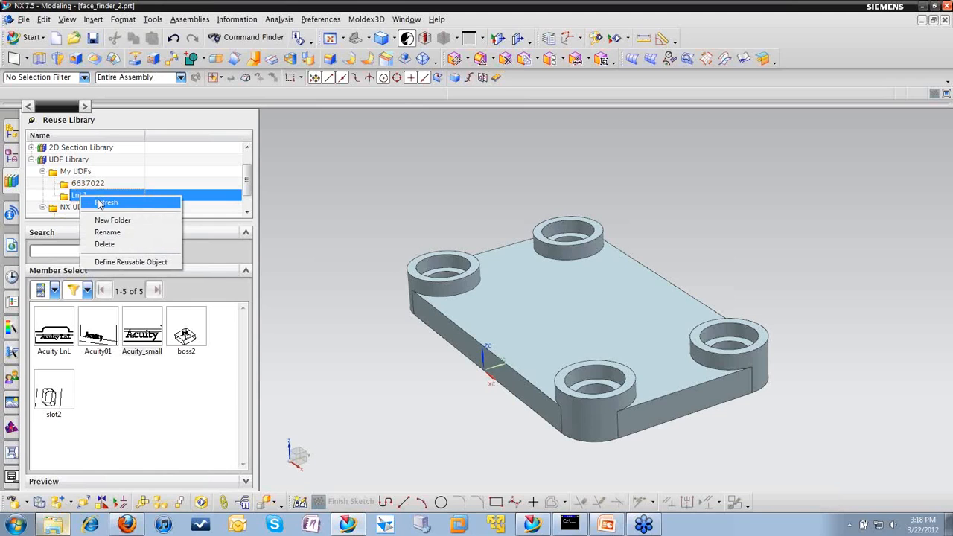
left_click(104, 202)
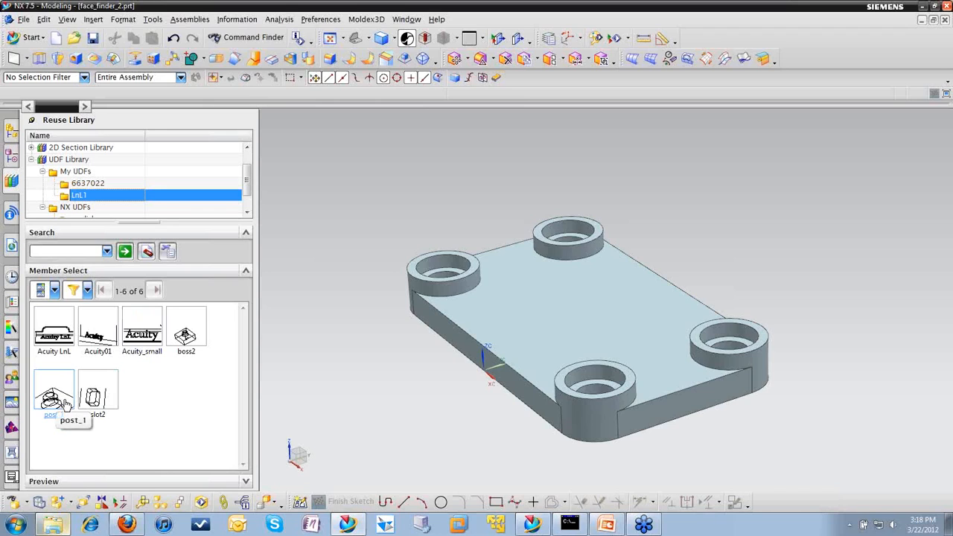
Step: Insert the post_1 UDF into the part and assign the plate's upper face to the Plane for Boss(2) reference
left_click_drag(55, 397, 362, 381)
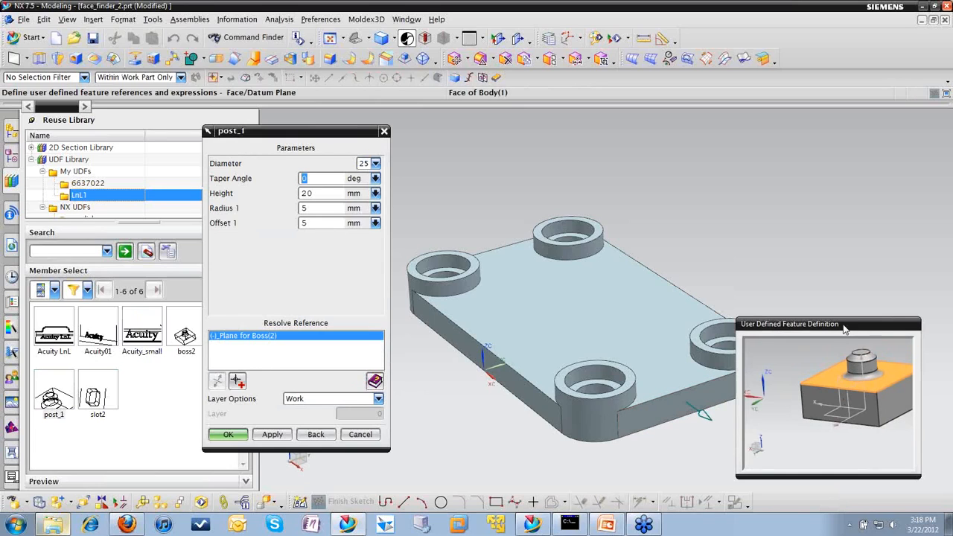
left_click_drag(838, 328, 813, 135)
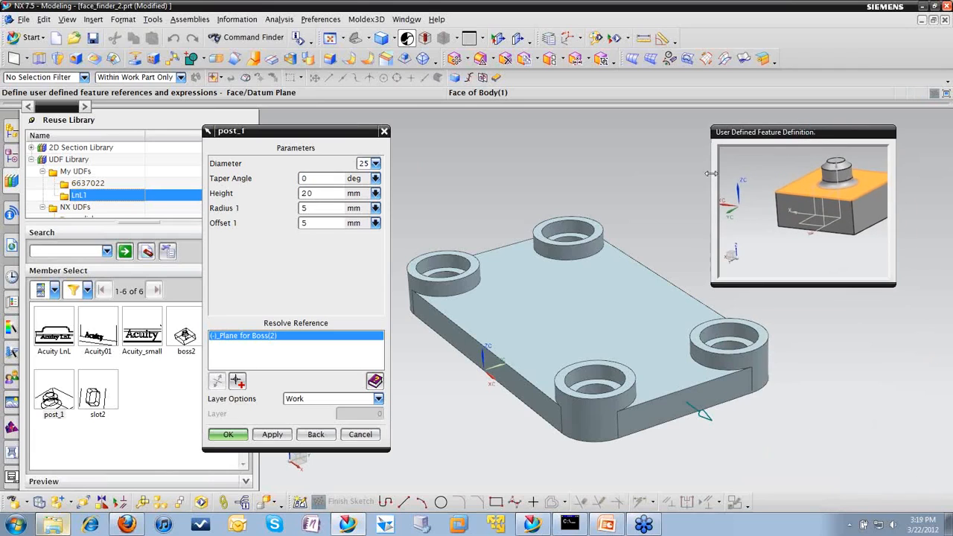
left_click(566, 313)
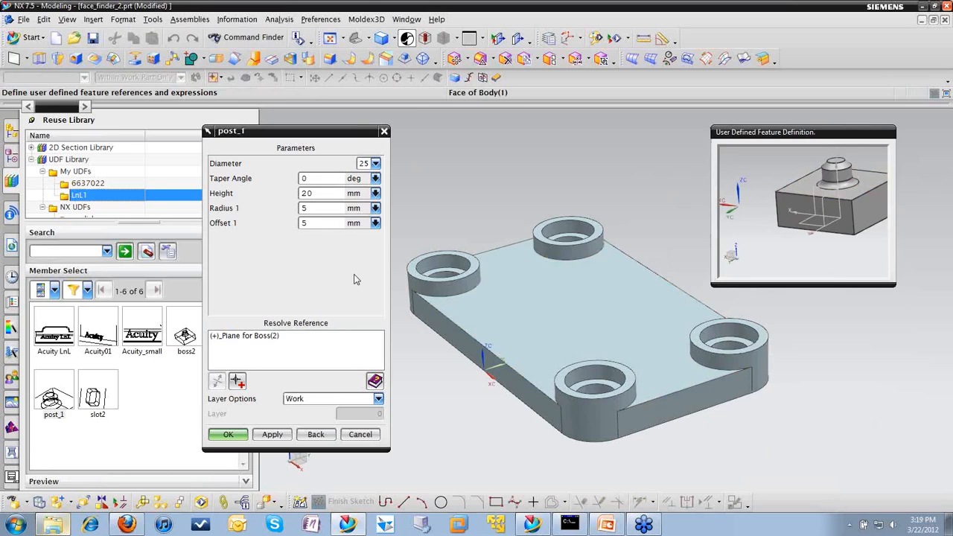
Step: Set the post's diameter to 30 and height to 25 mm, and accept the UDF parameters
left_click(376, 164)
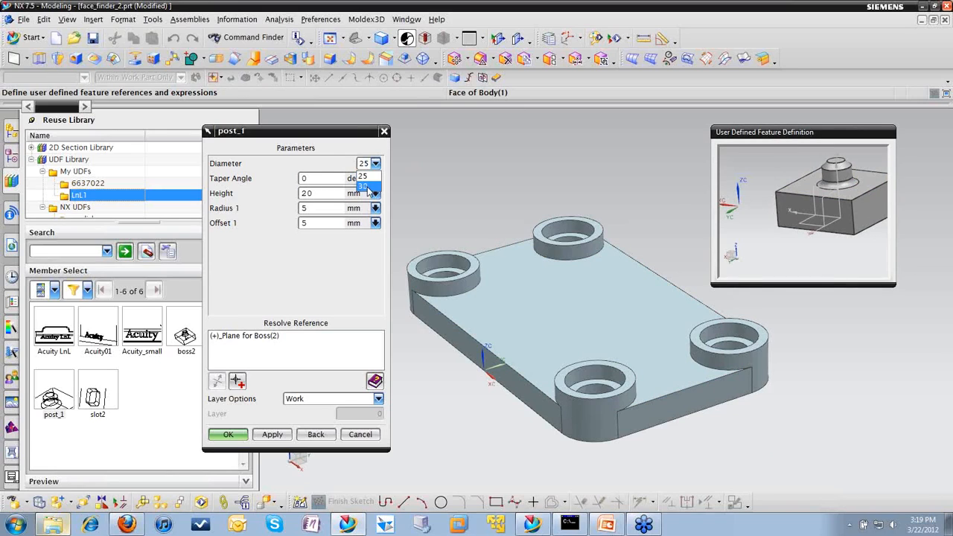
left_click(368, 186)
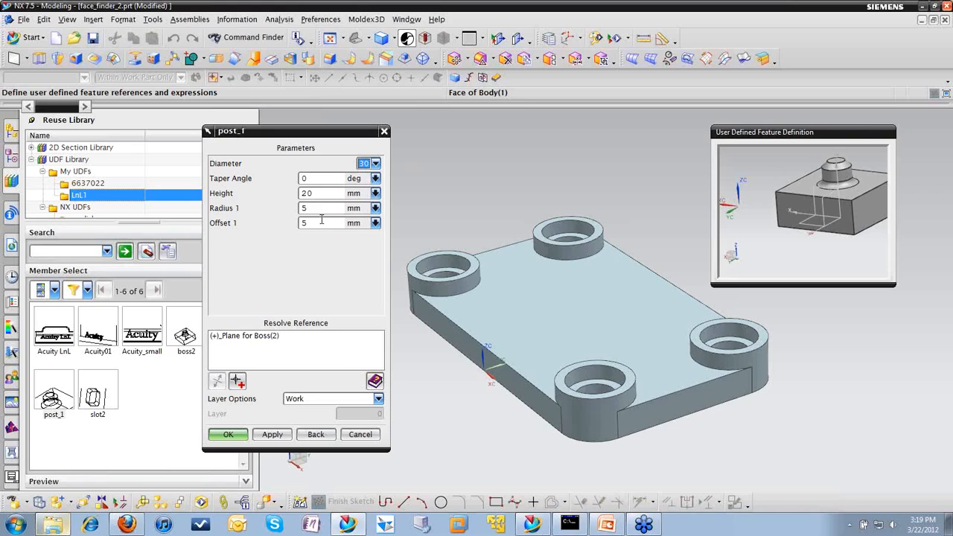
left_click(320, 191)
double_click(320, 190)
type("25")
left_click(228, 435)
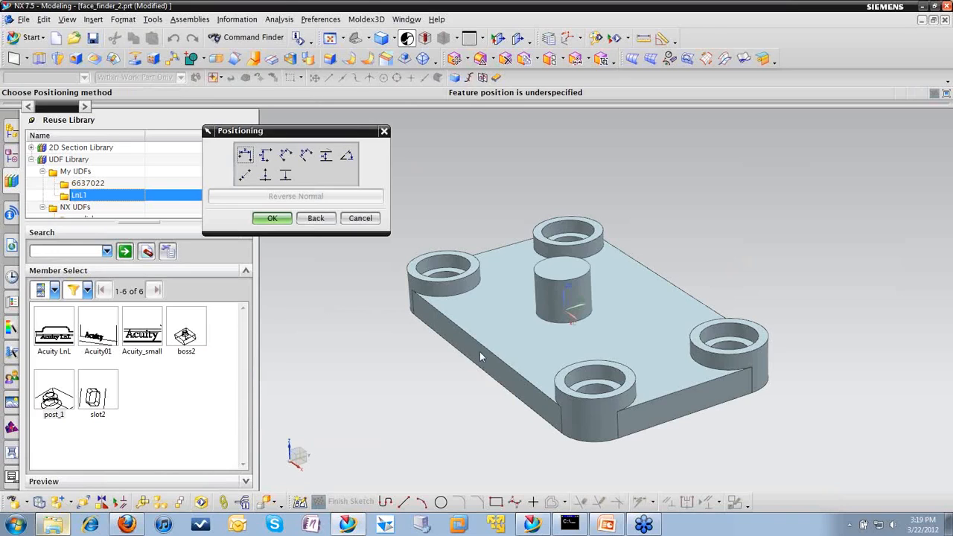
Step: Position the post with a Perpendicular dimension of 40 mm from the plate's near long edge
left_click(308, 157)
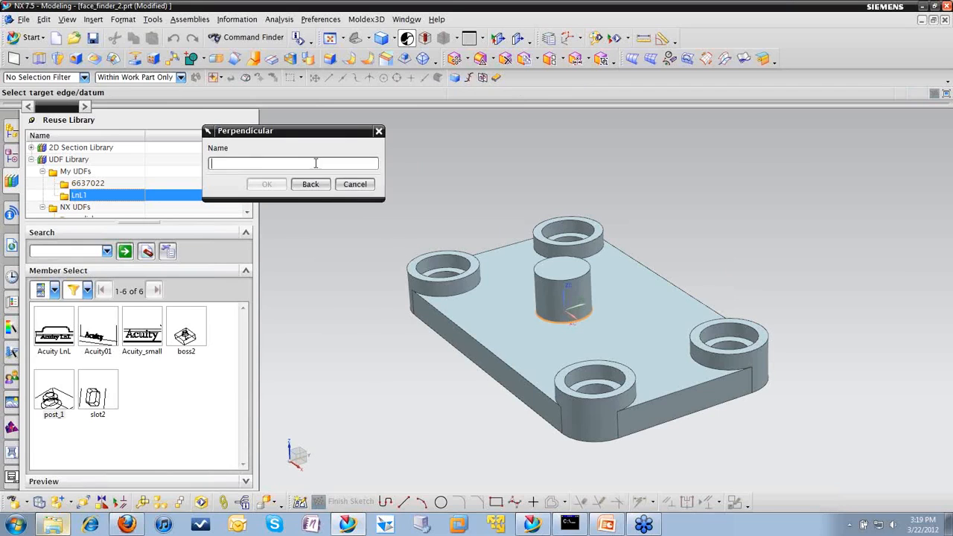
left_click(481, 336)
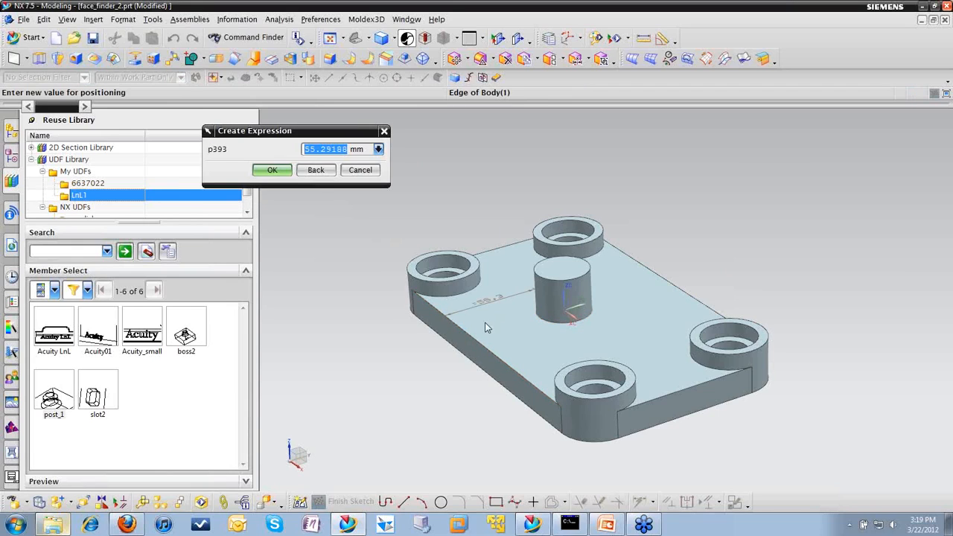
type("40")
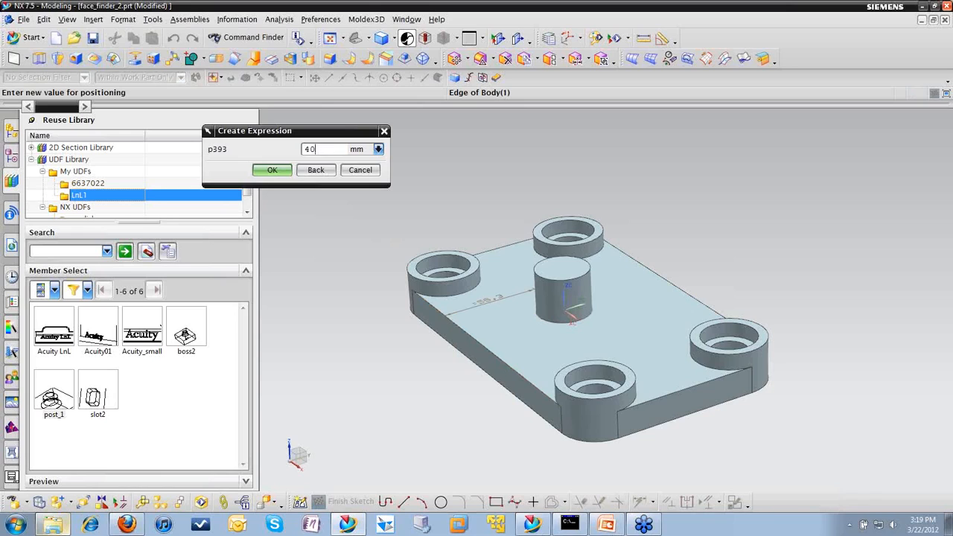
middle_click(485, 329)
middle_click(485, 333)
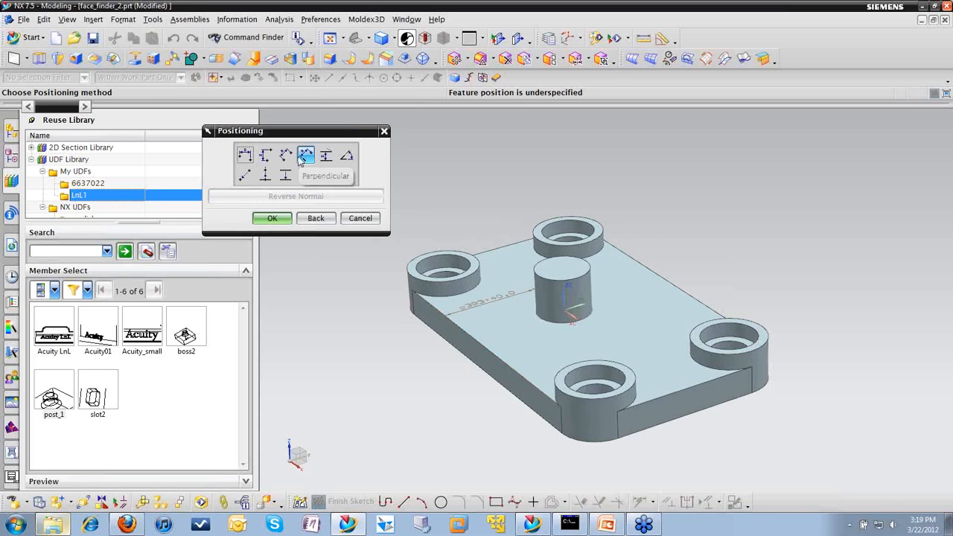
Step: Add a Perpendicular positioning dimension of 60 mm from the plate's far short edge and finish placing the post
left_click(306, 154)
left_click(480, 254)
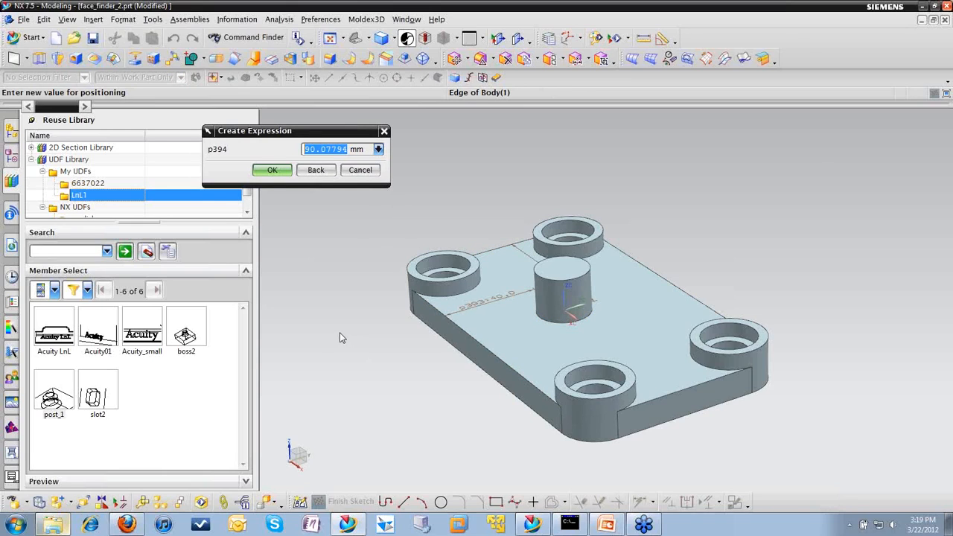
type("60")
key("Return")
type("40")
left_click(273, 170)
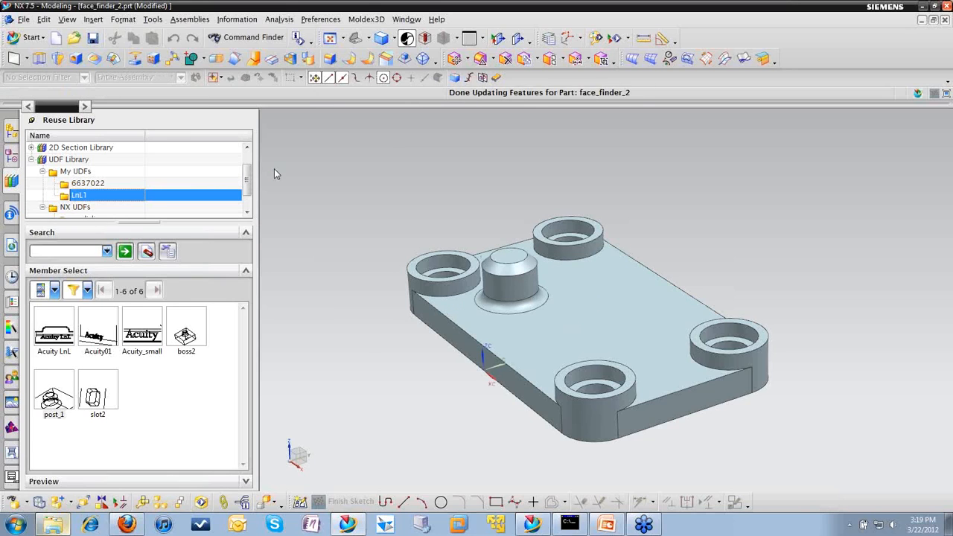
Step: Edit the parameters of the placed post_1 feature and set its height to 40 mm
middle_click_drag(644, 223, 655, 241)
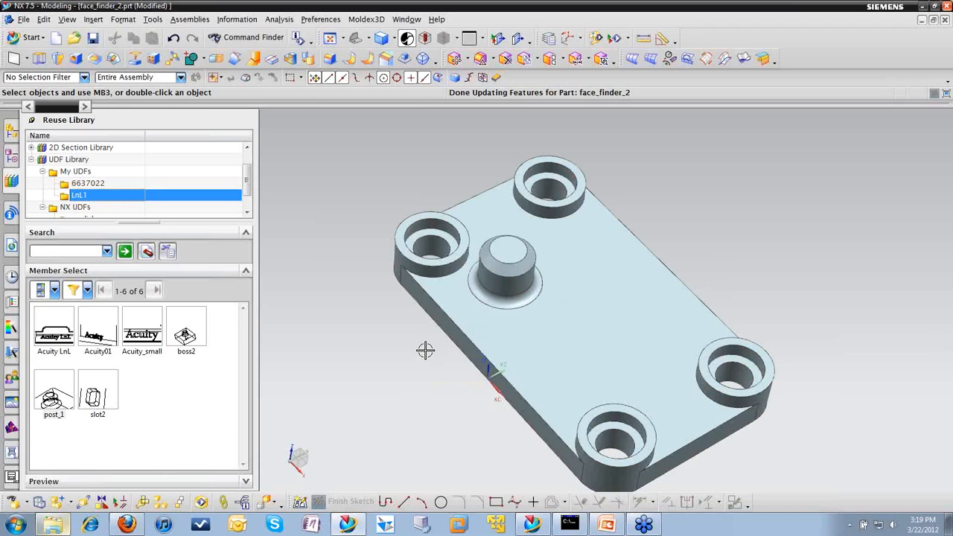
left_click(12, 159)
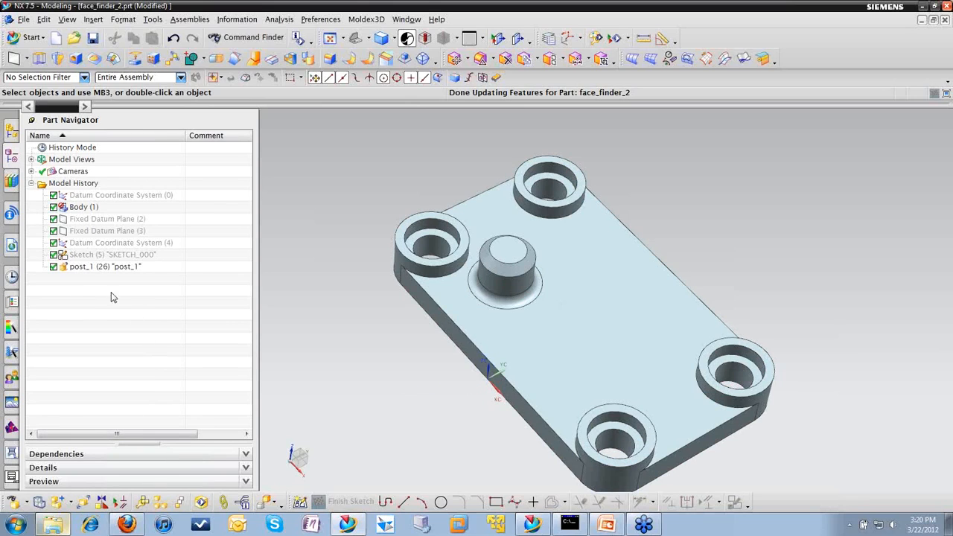
right_click(102, 268)
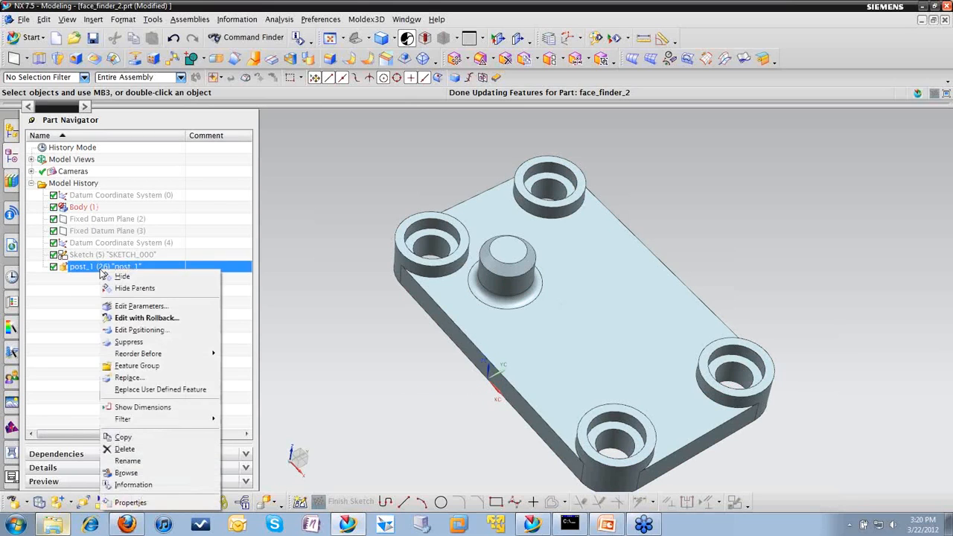
left_click(140, 307)
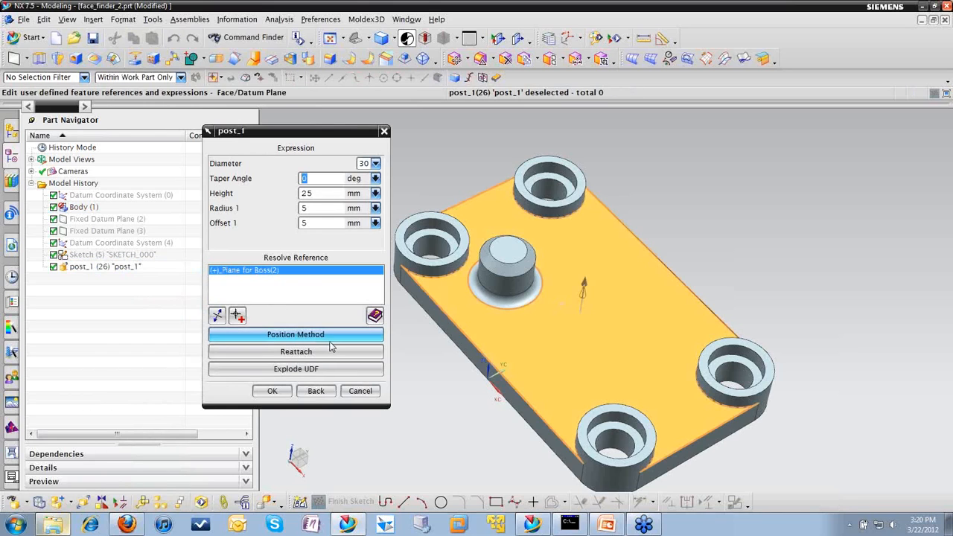
left_click(321, 208)
double_click(323, 194)
type("40")
left_click_drag(312, 192, 297, 193)
left_click(277, 391)
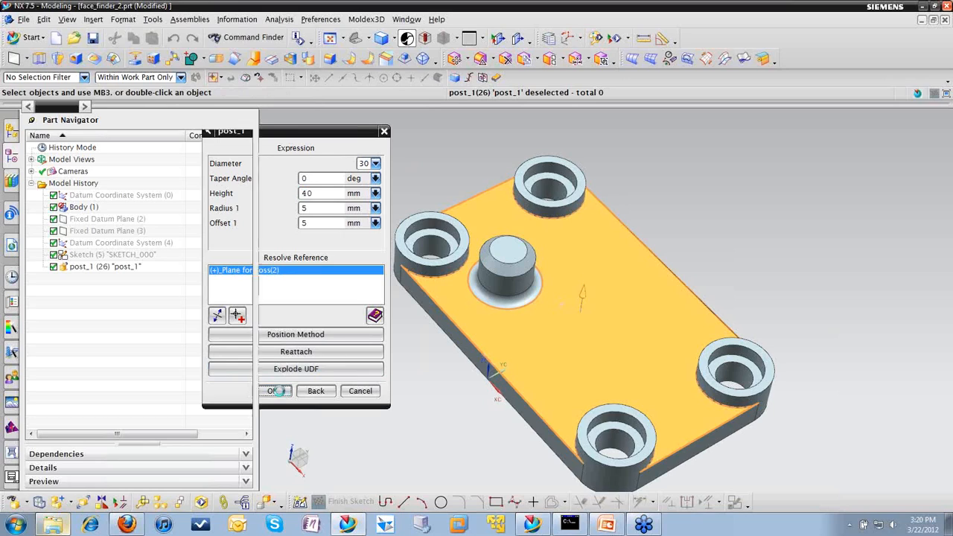
Step: Explode the post_1 UDF into its individual boss, edge blend and chamfer features through its parameters
scroll(426, 375, "down", 1)
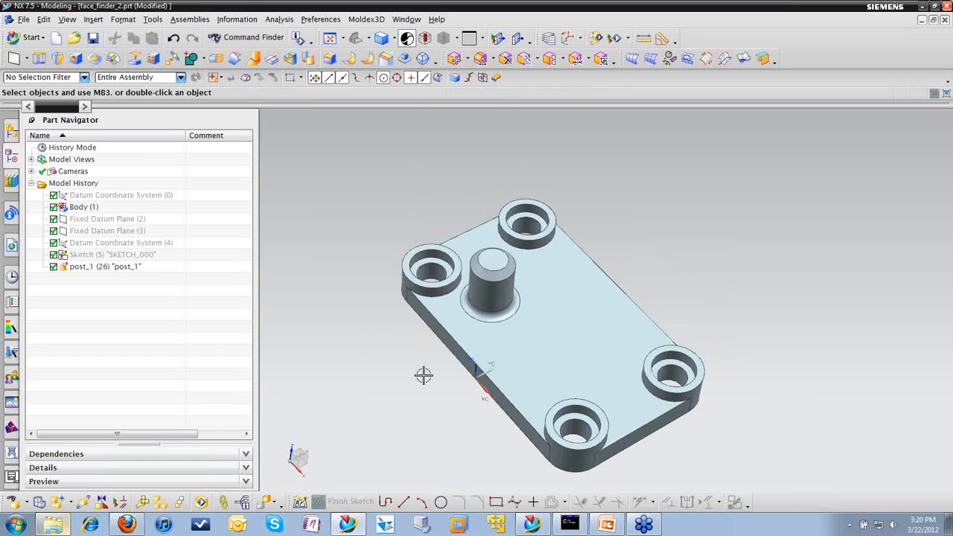
right_click(112, 269)
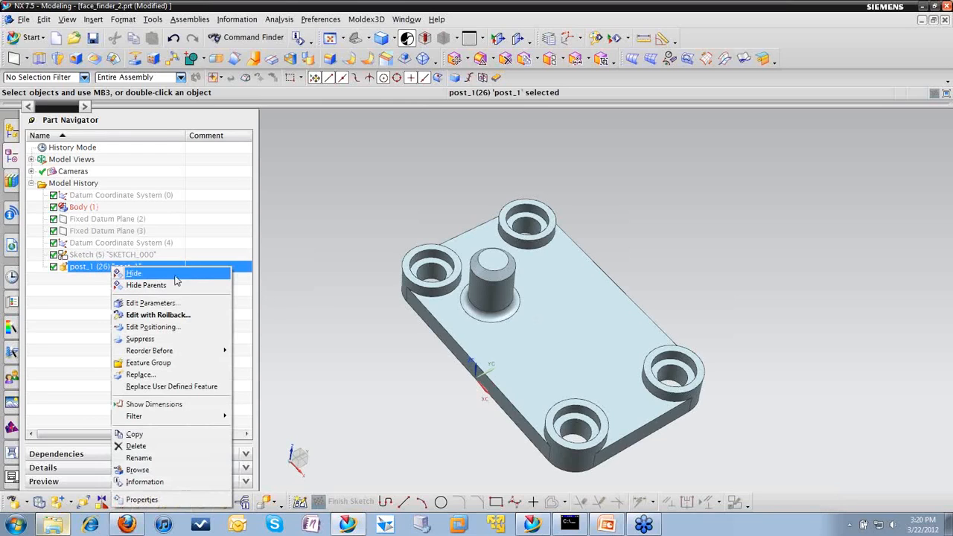
left_click(157, 303)
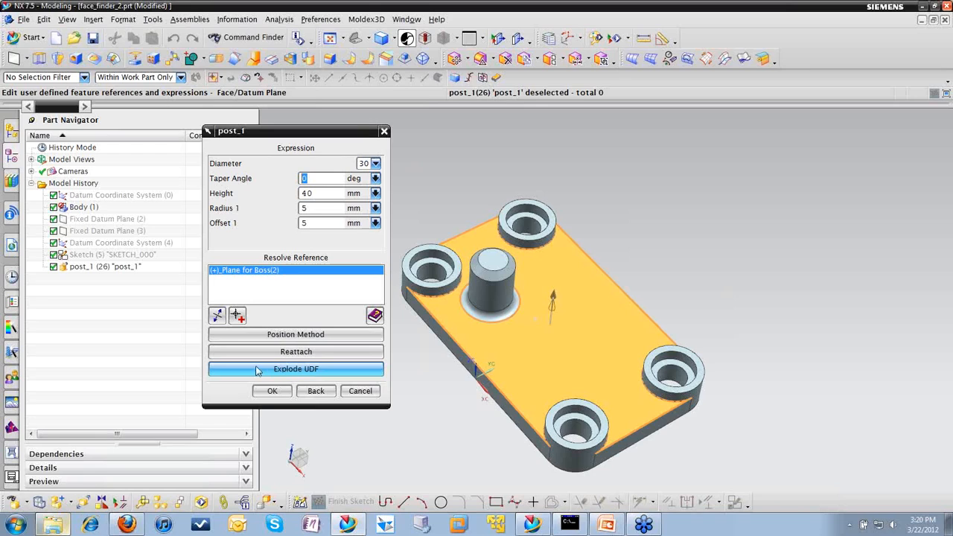
left_click(294, 374)
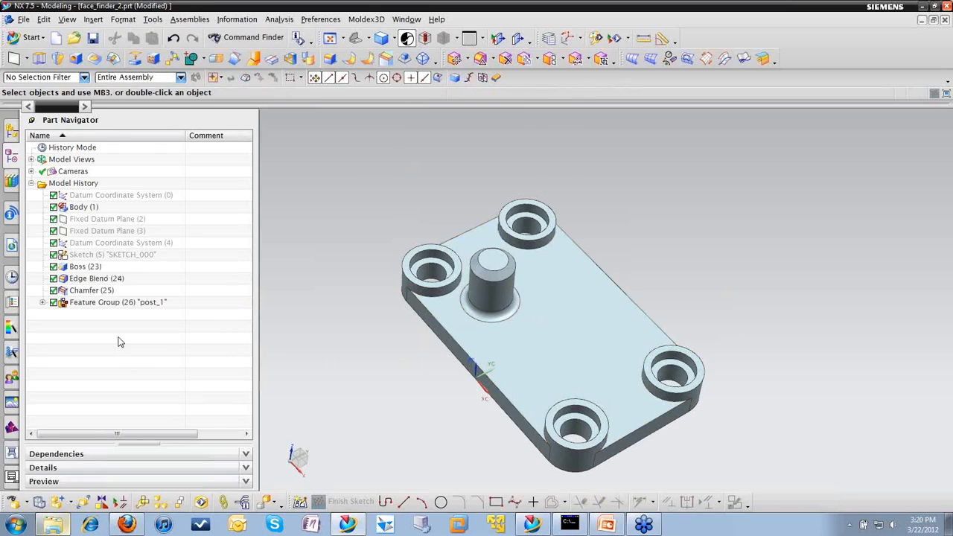
Step: Inspect the exploded Edge Blend with rollback, cancel without changes, and collapse the features back into post_1
left_click(83, 278)
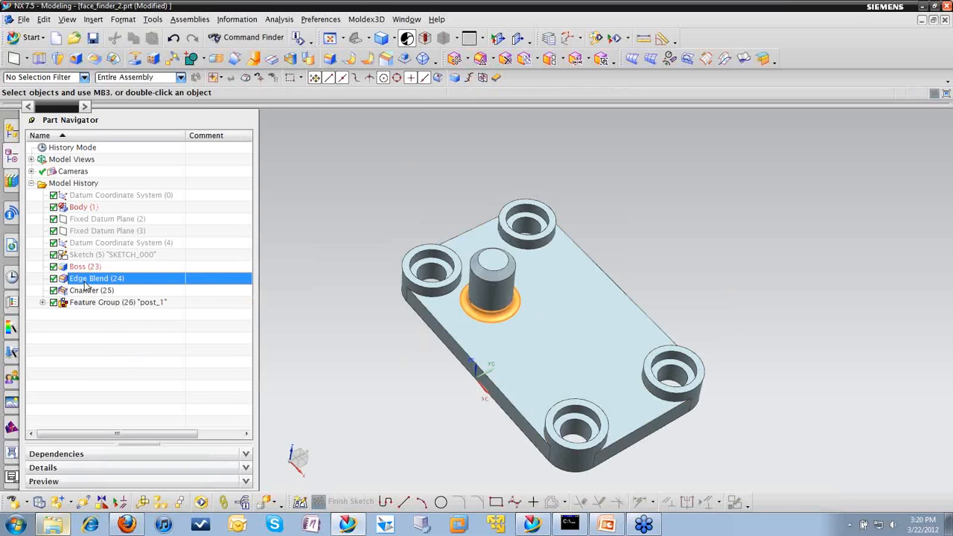
right_click(83, 279)
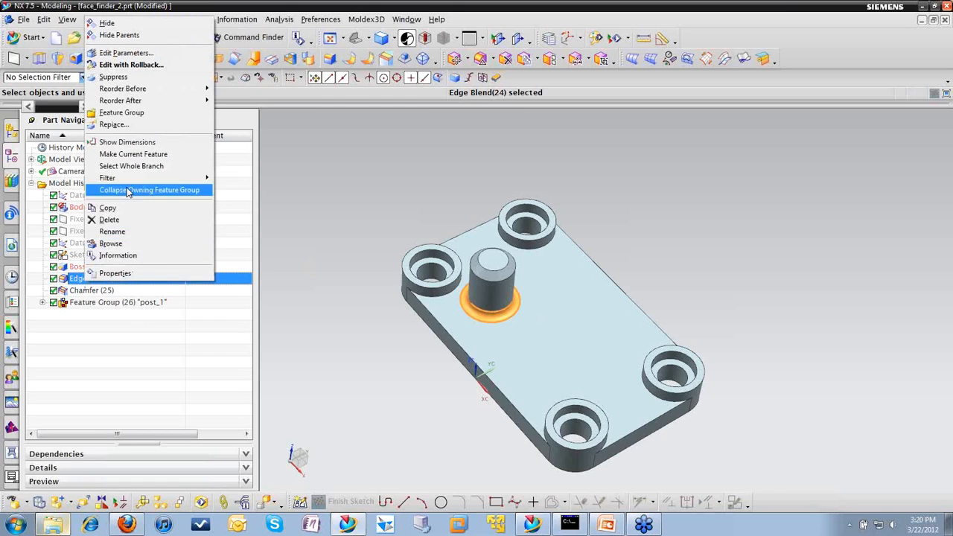
left_click(130, 65)
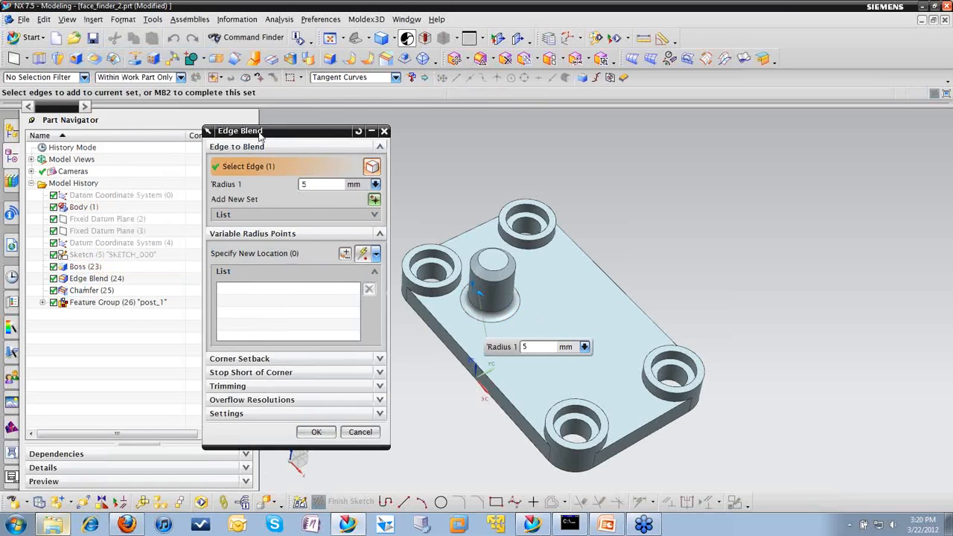
left_click_drag(257, 131, 211, 119)
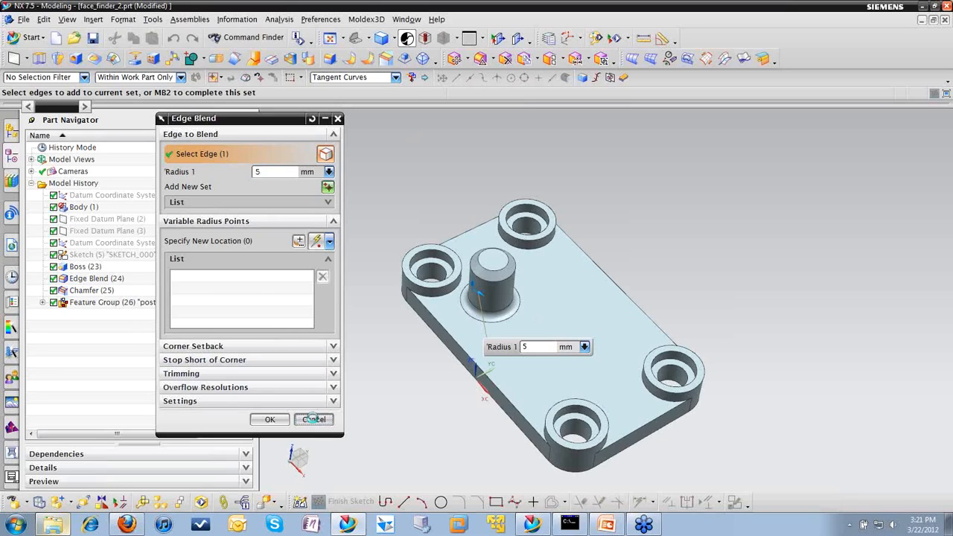
left_click(314, 420)
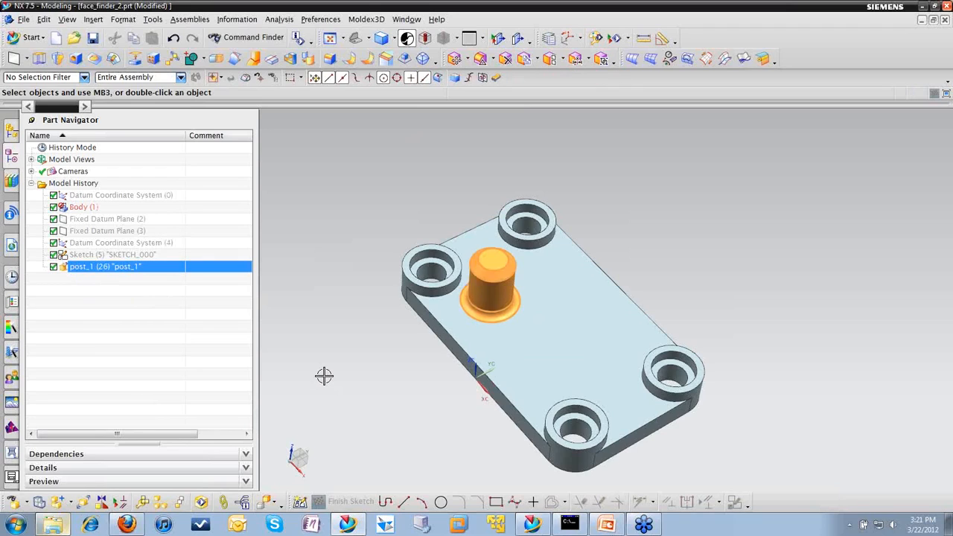
key("Escape")
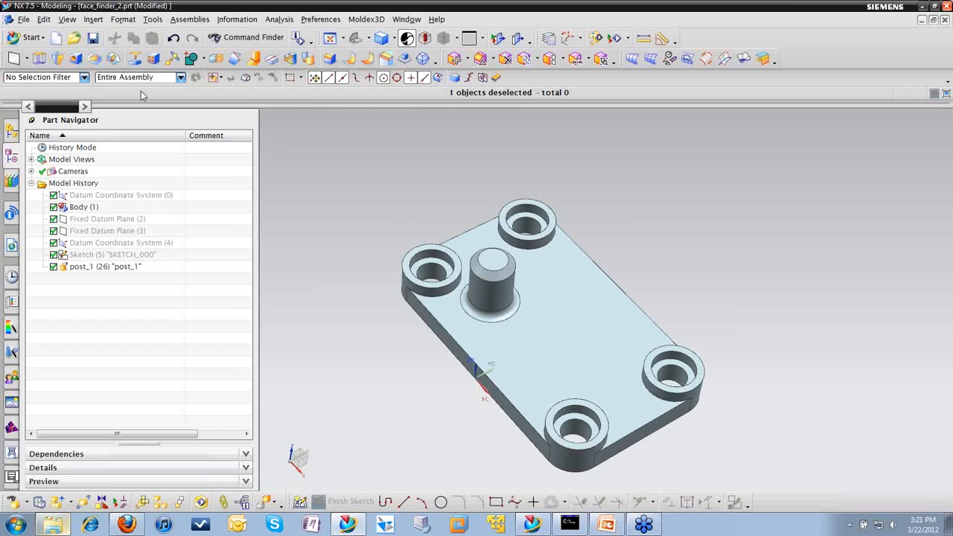
left_click(95, 267)
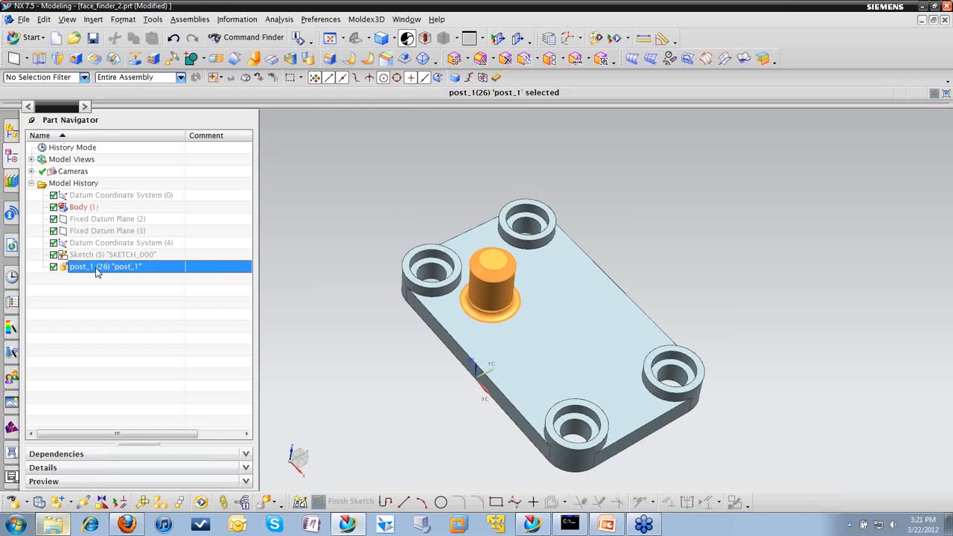
Step: Copy the post_1 feature and paste it onto the plate's top face with Expressions set to Create New and Parents to Prompt for New
right_click(95, 267)
mouse_move(124, 356)
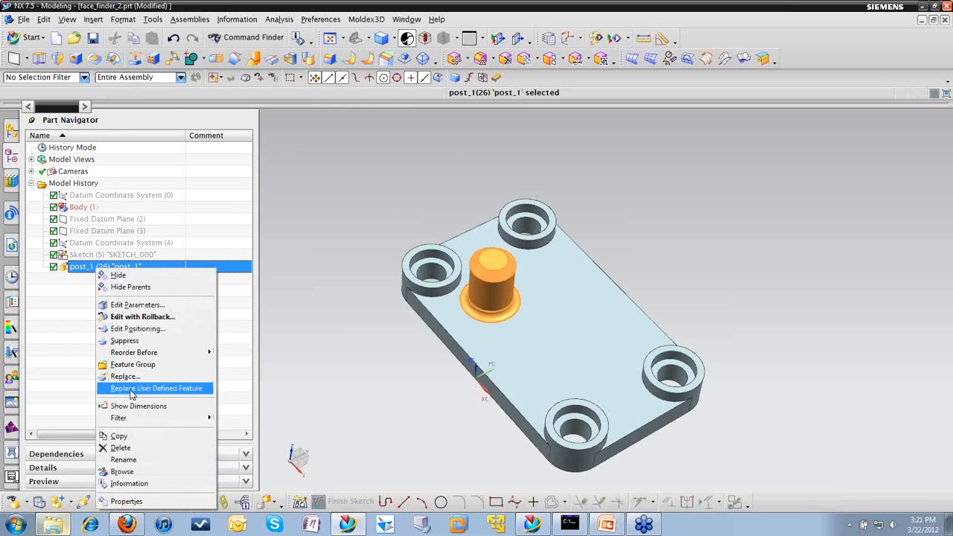
left_click(141, 436)
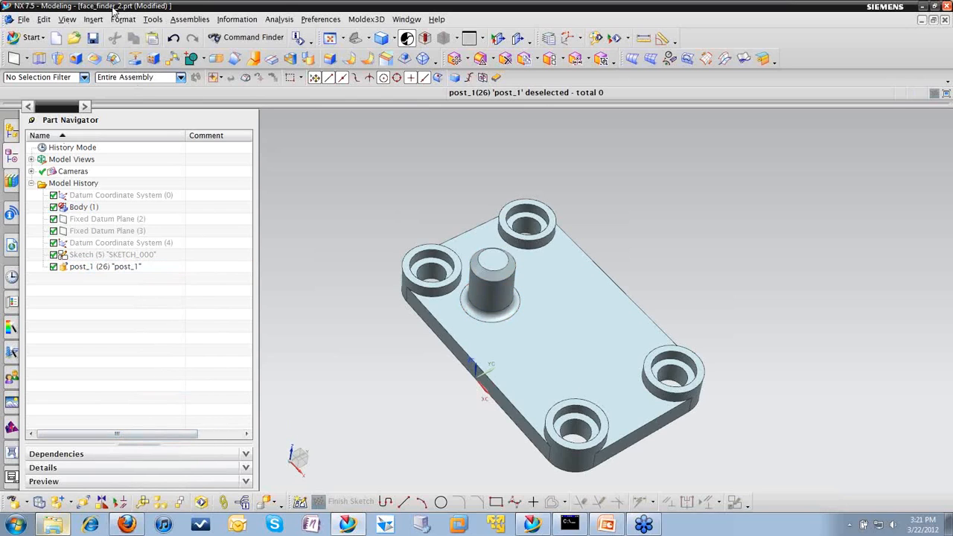
left_click(44, 20)
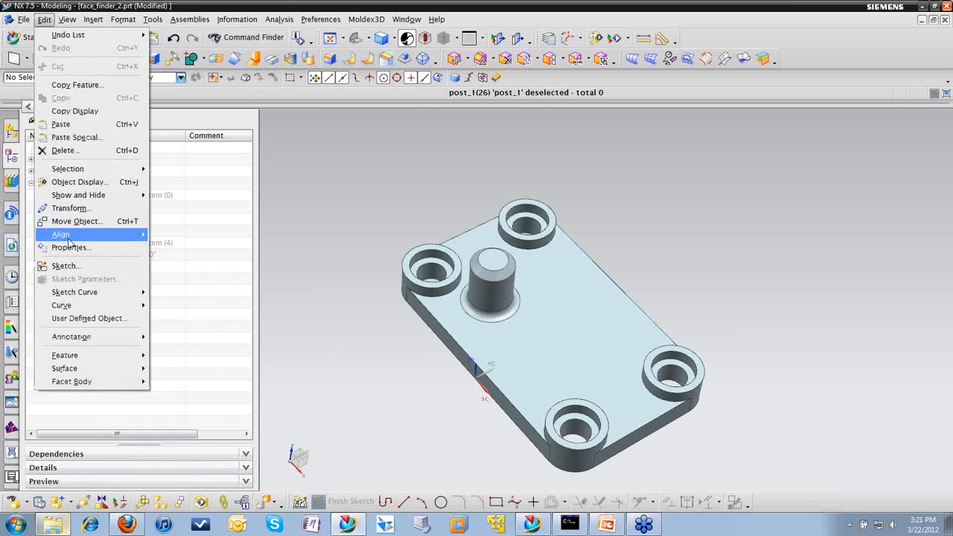
left_click(77, 125)
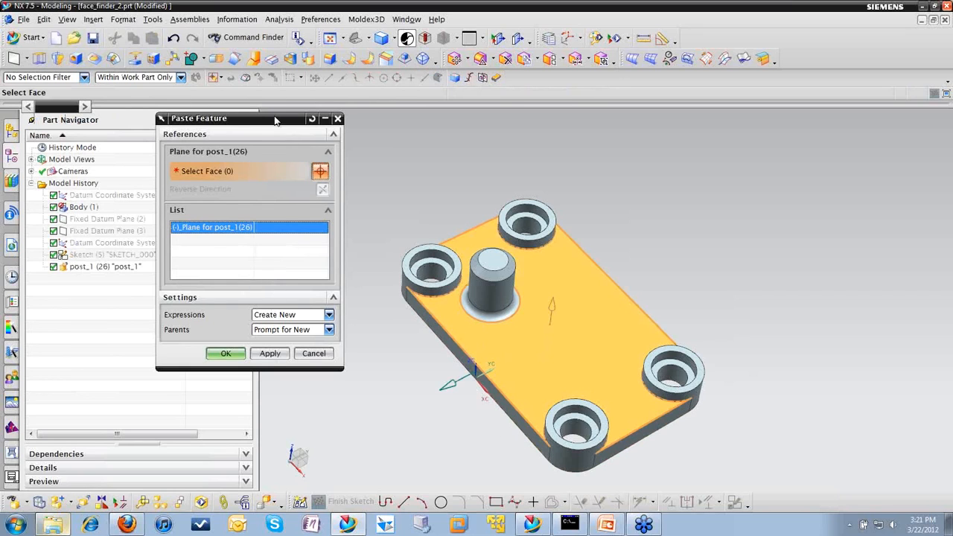
left_click_drag(247, 121, 246, 125)
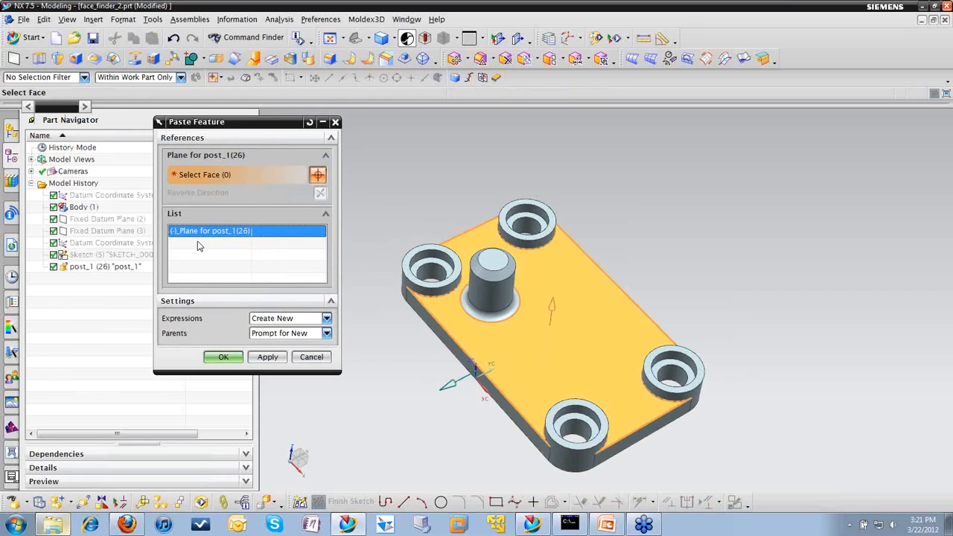
left_click(575, 317)
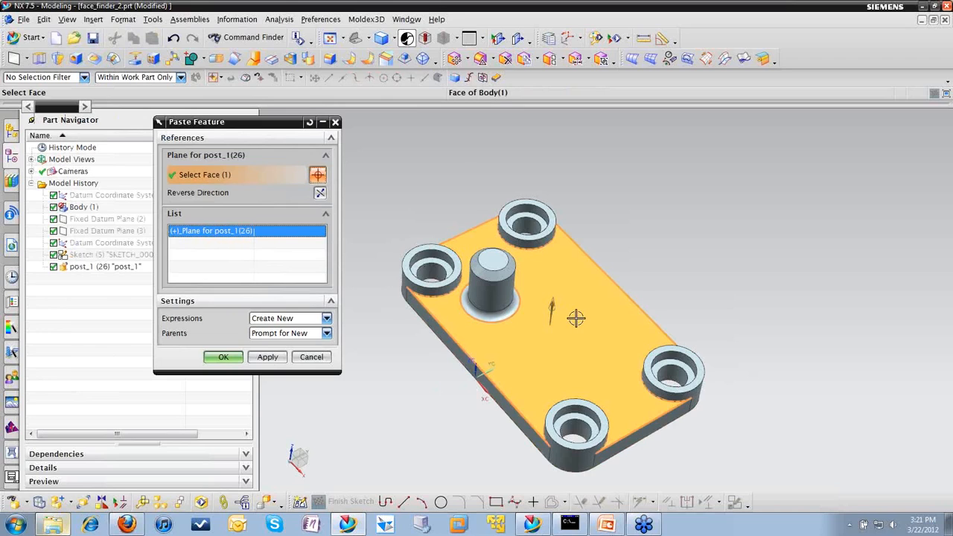
left_click(223, 357)
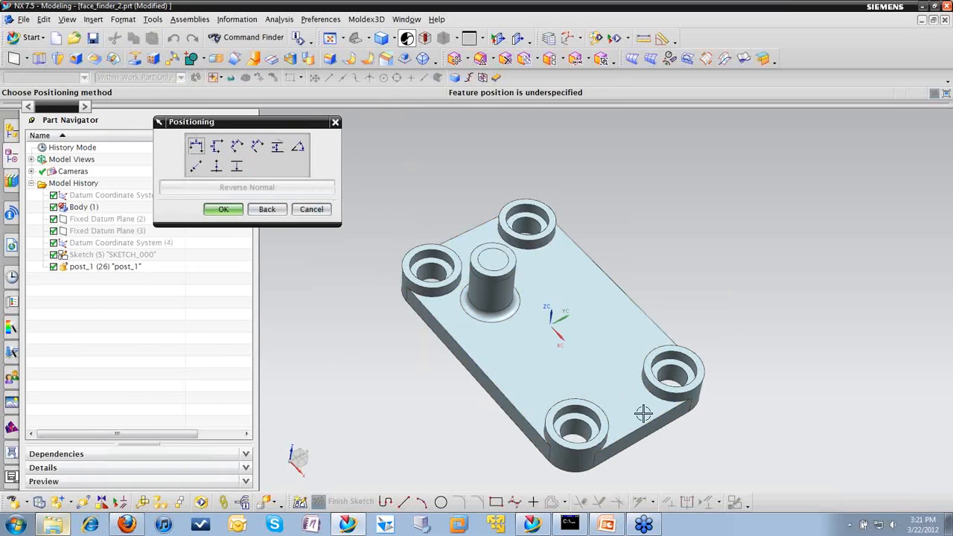
Step: Position the pasted post with Perpendicular dimensions of 60 mm from the plate's near short edge and 40 mm from its front long edge
left_click(257, 145)
left_click(659, 417)
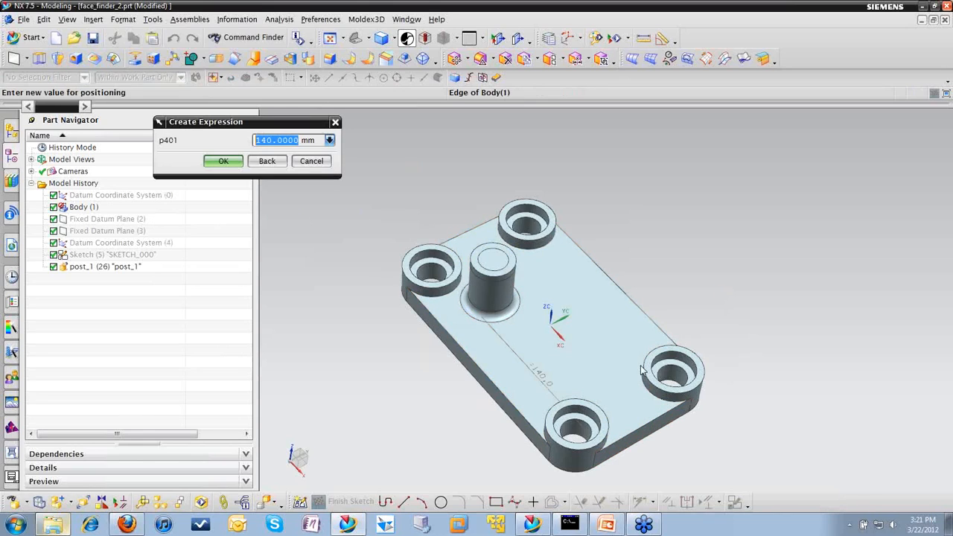
type("60")
left_click(229, 163)
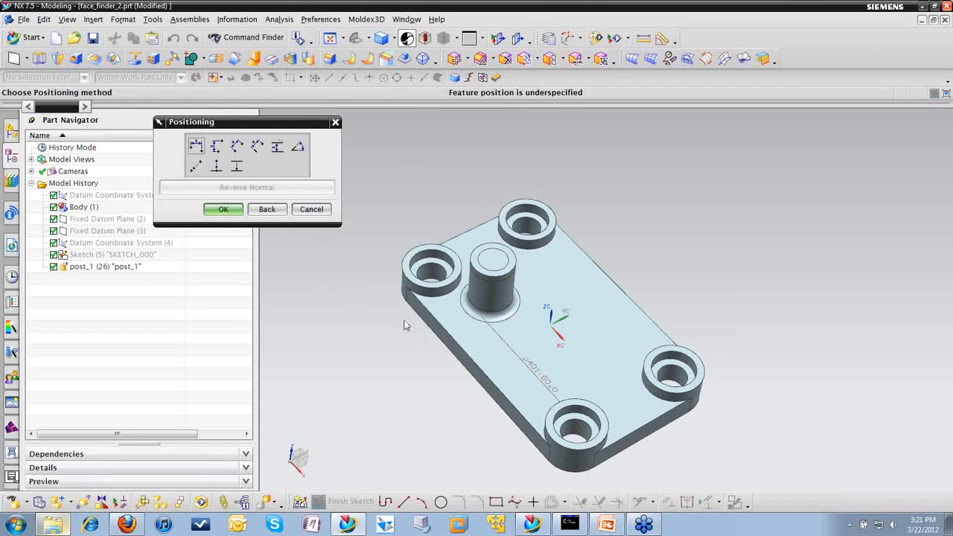
left_click(257, 146)
left_click(512, 408)
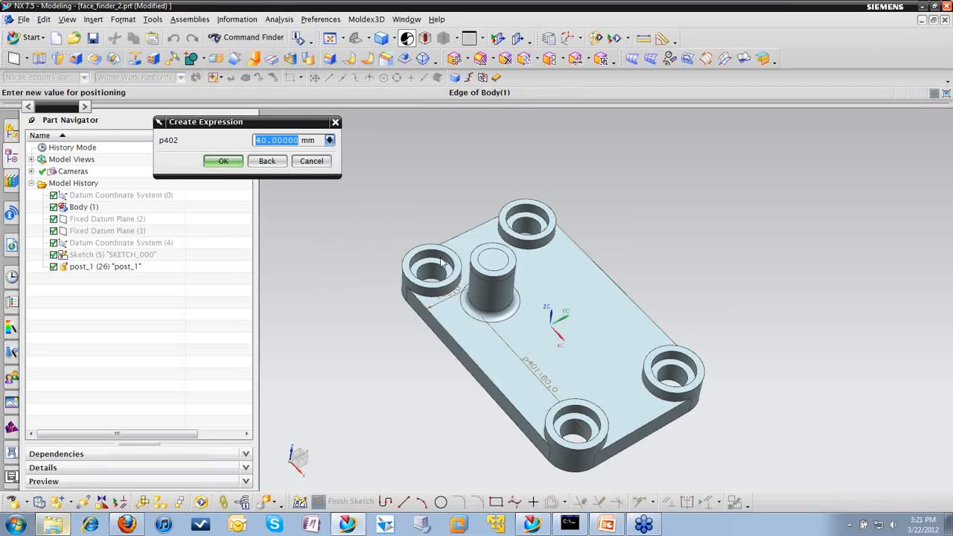
left_click(223, 161)
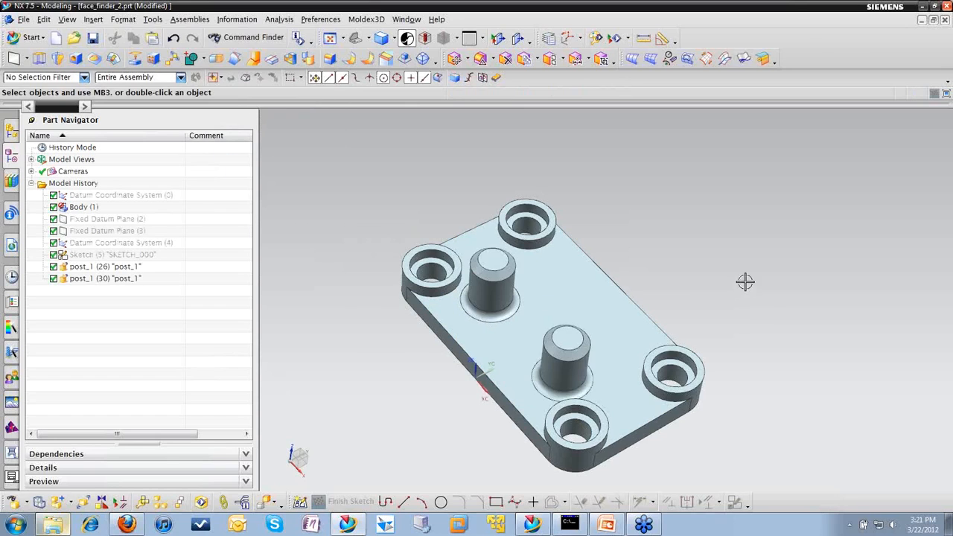
Step: Check the two posts from several angles and undo the pasting of the second post
middle_click_drag(742, 281, 762, 229)
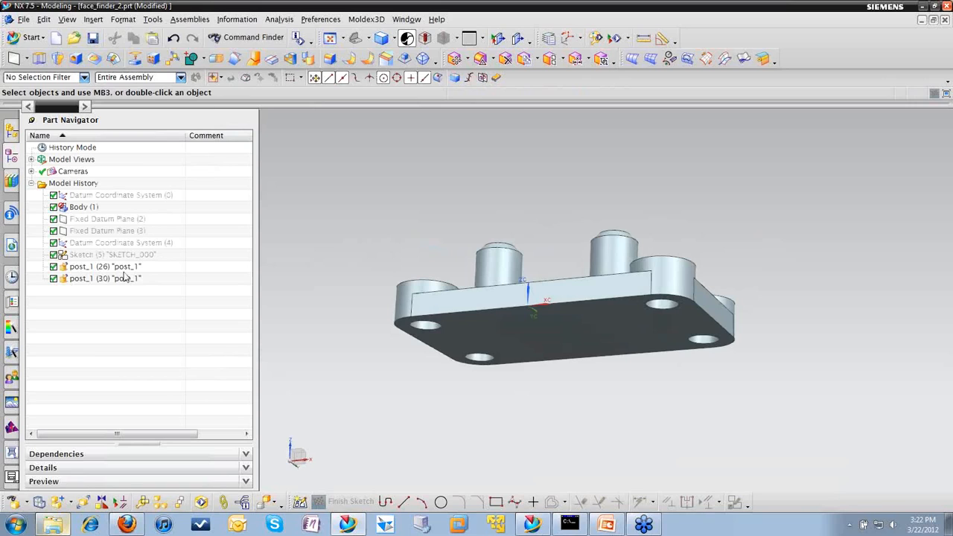
middle_click_drag(552, 198, 539, 230)
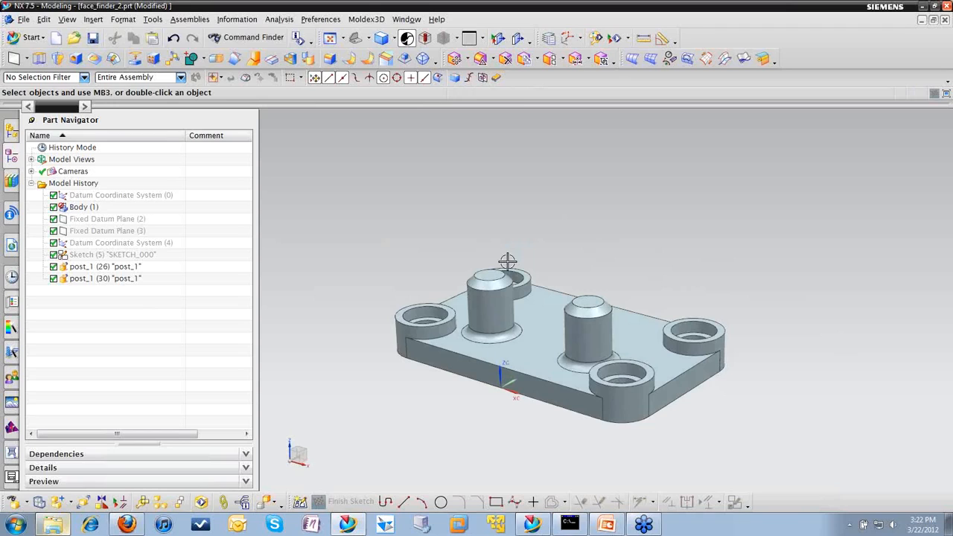
key("ctrl+z")
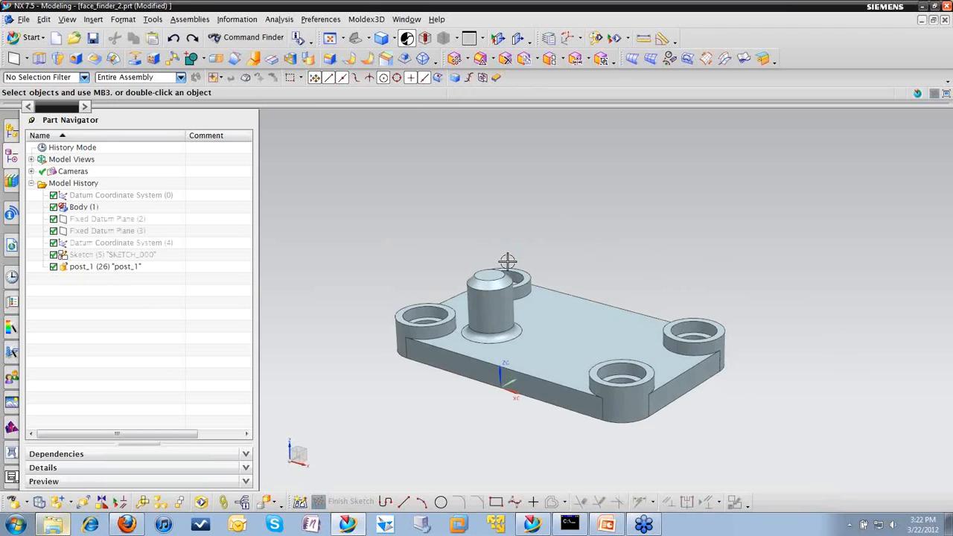
Step: Create a rectangular array of post_1 using Instance Feature, with 2 along XC, 2 along YC and 40 mm offsets in both directions
left_click(154, 59)
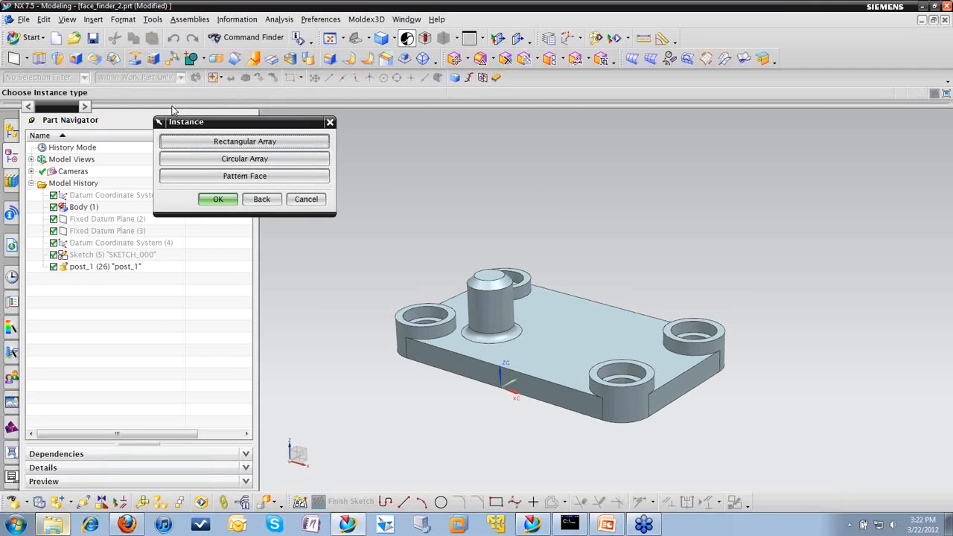
left_click(208, 143)
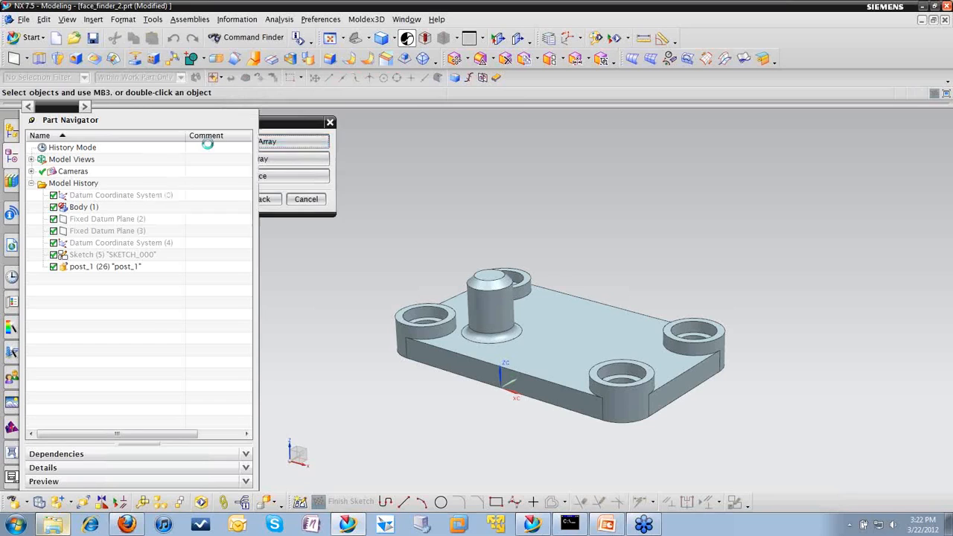
left_click(187, 168)
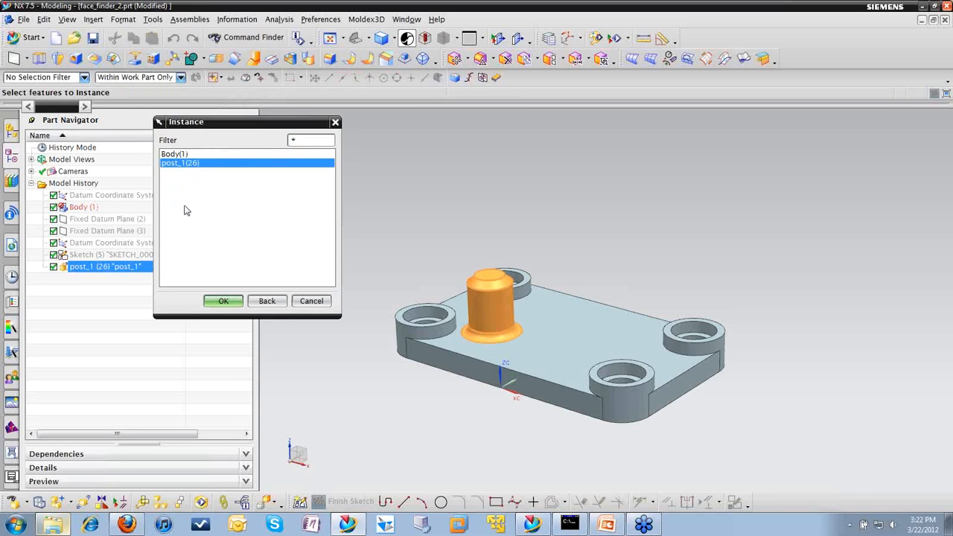
left_click(222, 305)
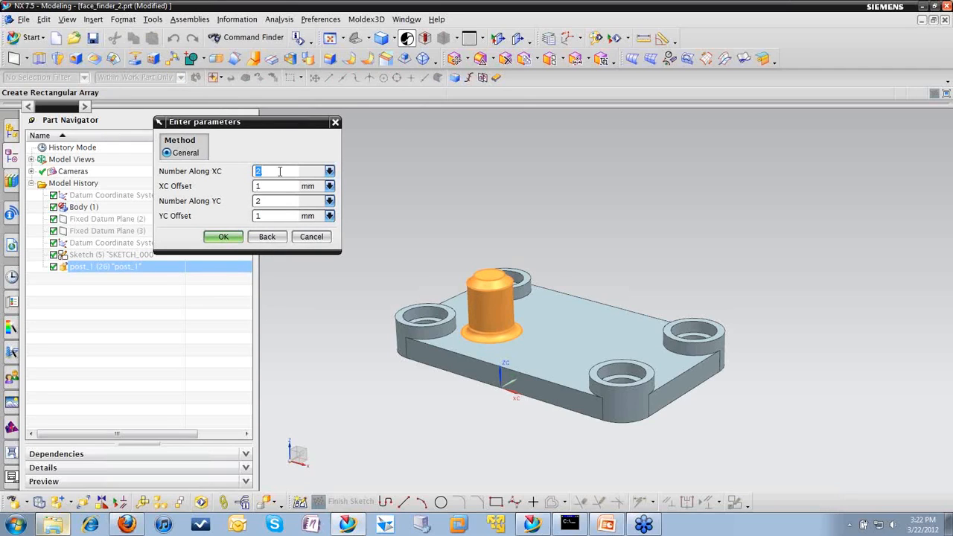
key("Tab")
type("40")
double_click(257, 215)
type("40")
left_click(225, 236)
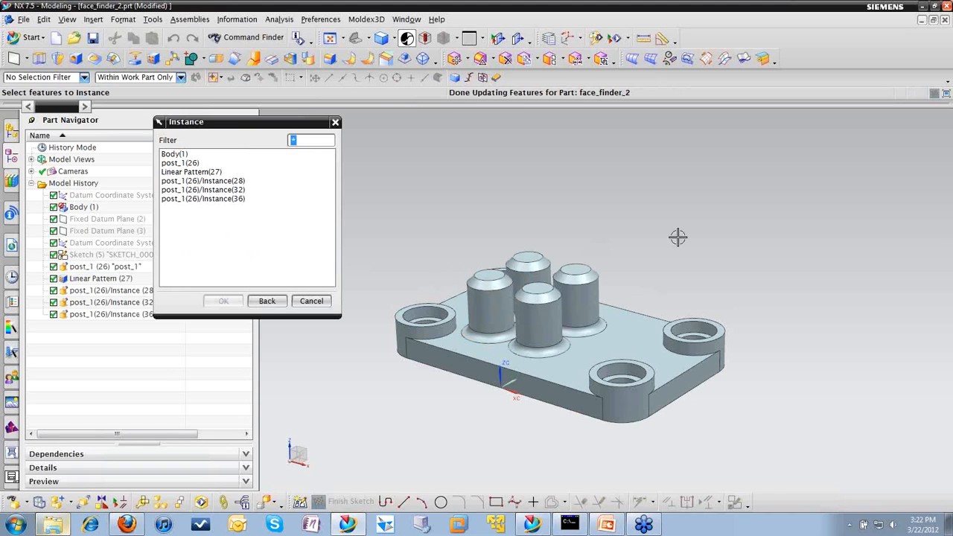
middle_click_drag(647, 199, 618, 231)
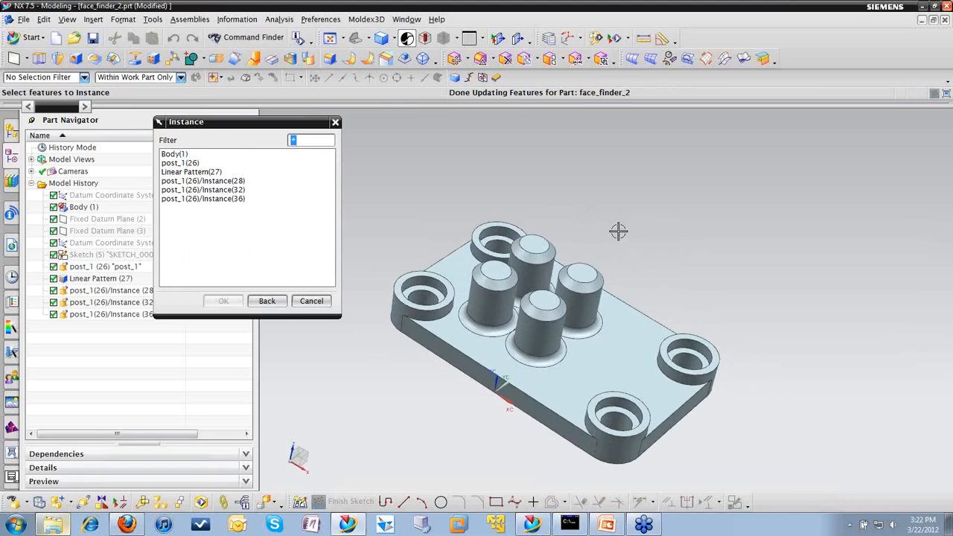
left_click(310, 301)
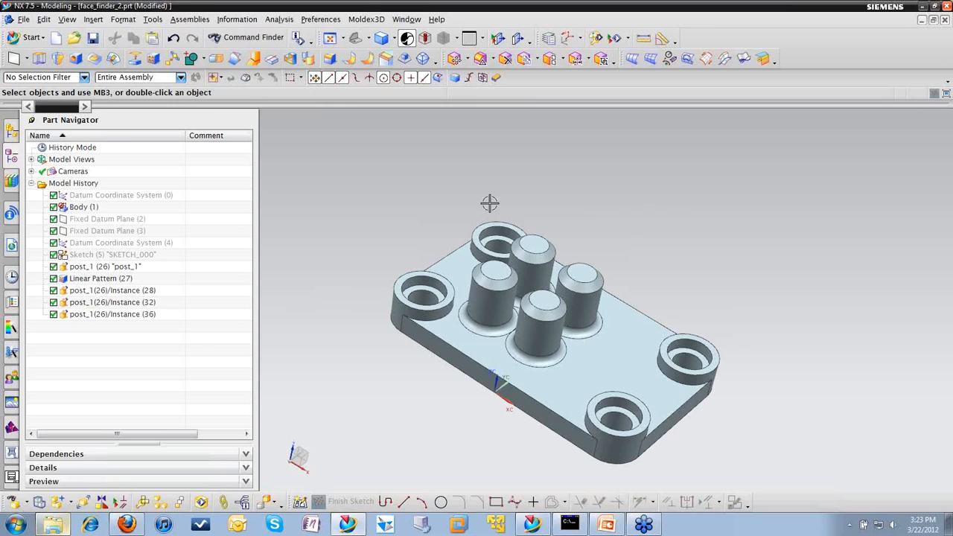
scroll(421, 200, "down", 1)
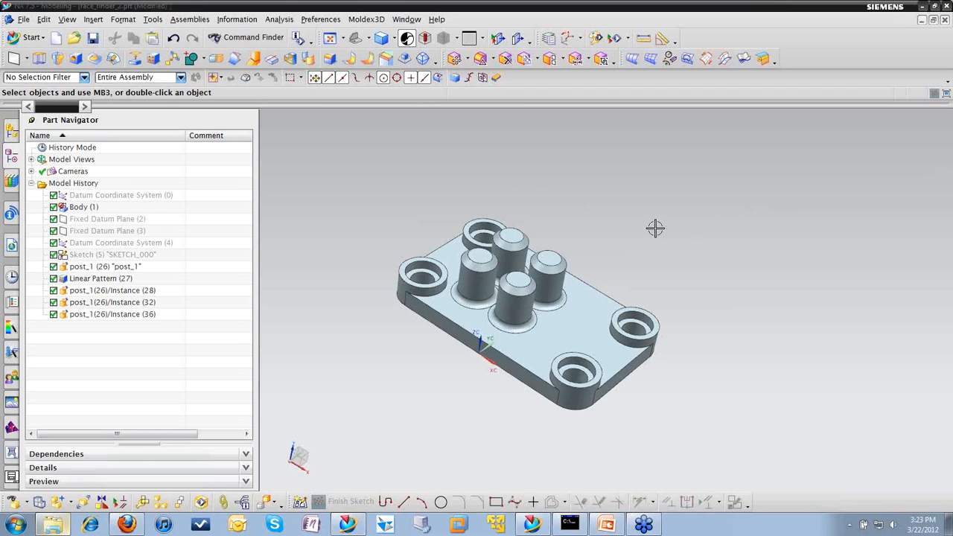
left_click(548, 268)
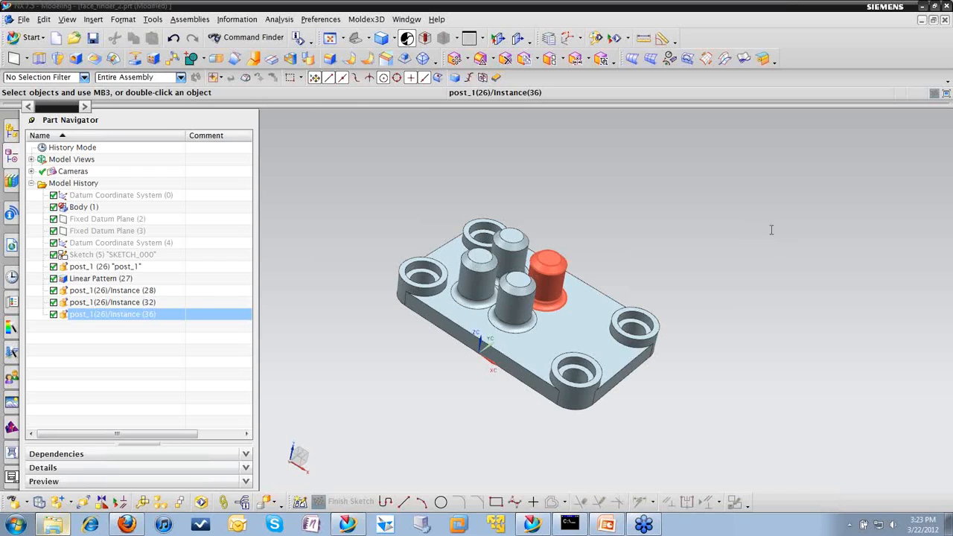
left_click(834, 180)
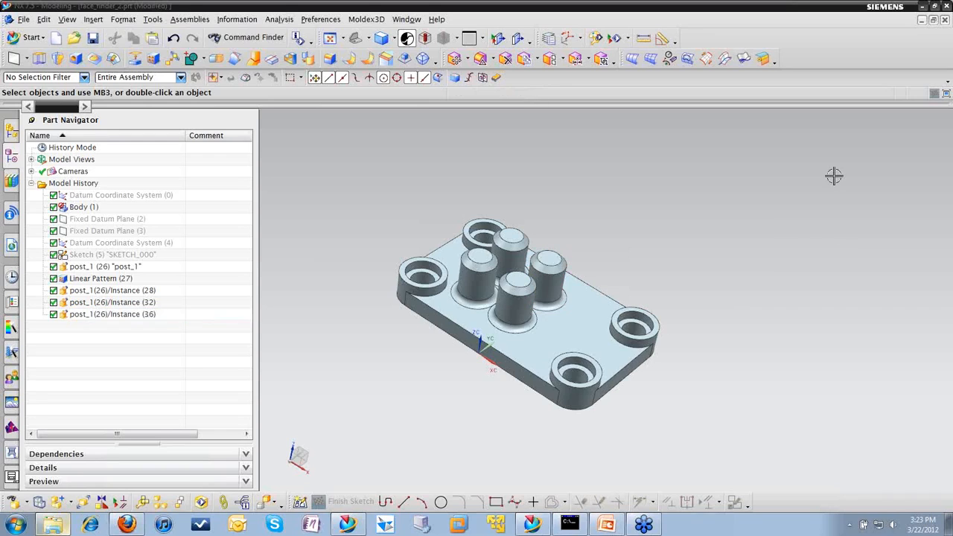
Step: Examine the native NX UDF library paths in the Reuse Library customer defaults and compare them with the UDF folder on disk
left_click(25, 19)
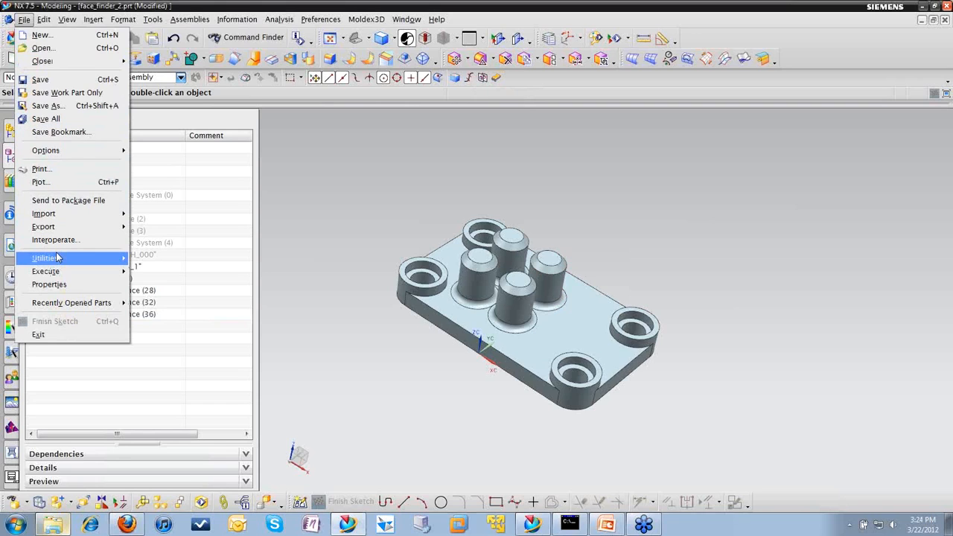
mouse_move(56, 255)
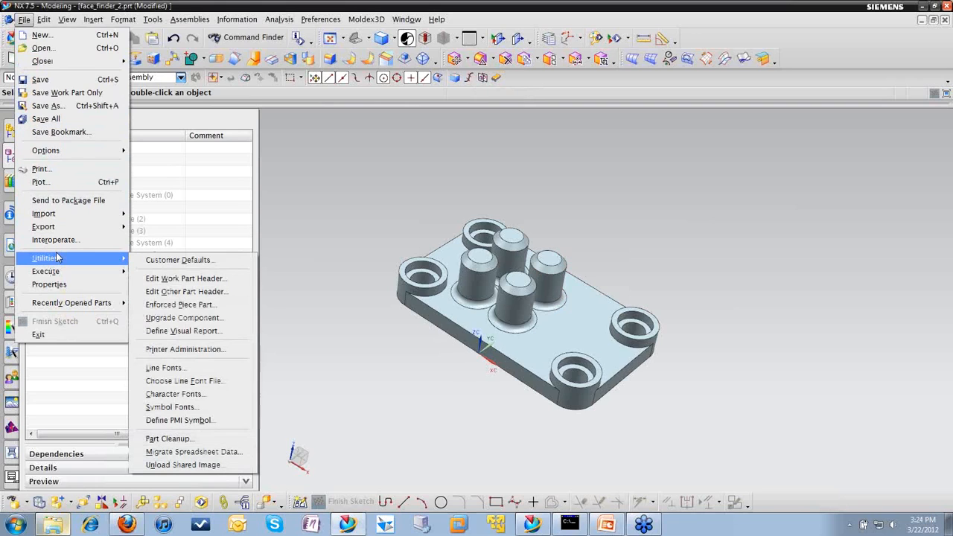
left_click(174, 260)
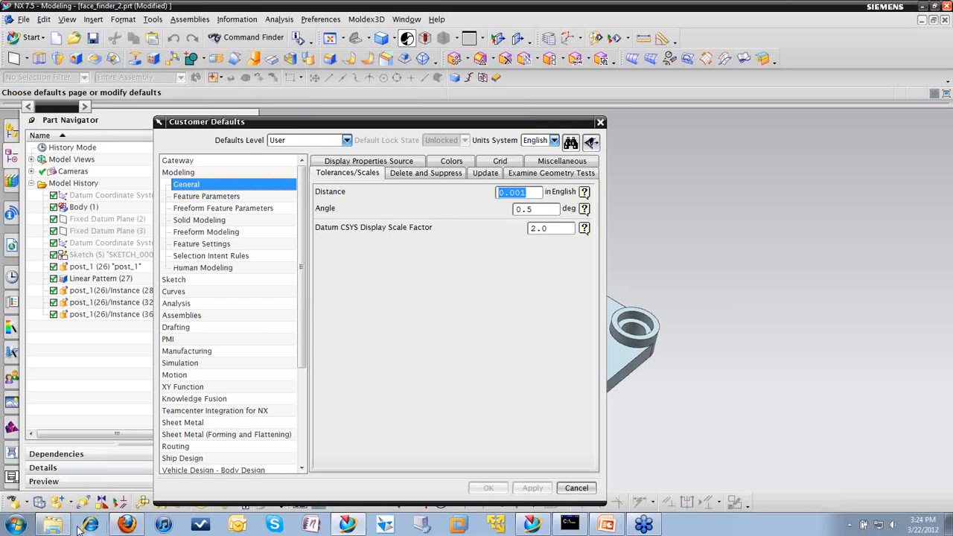
left_click(52, 526)
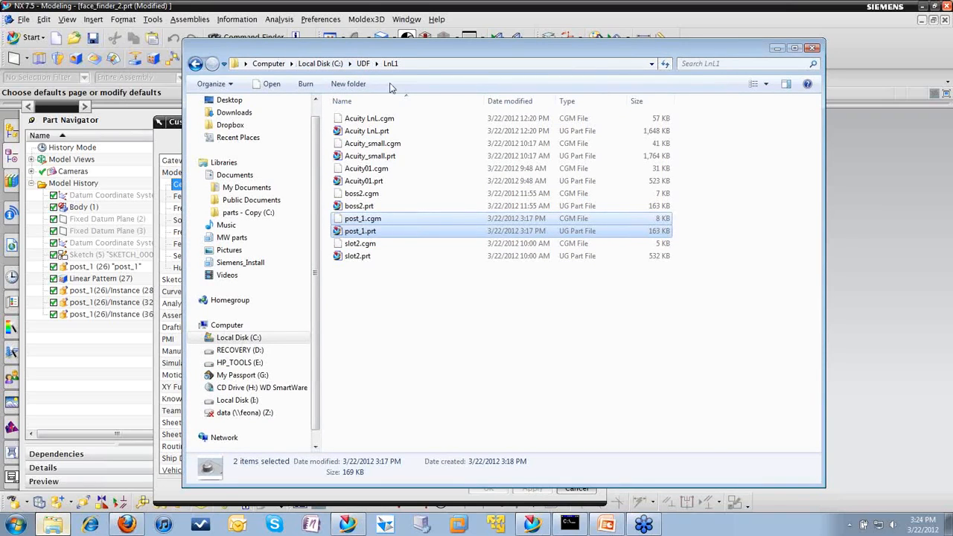
left_click(778, 49)
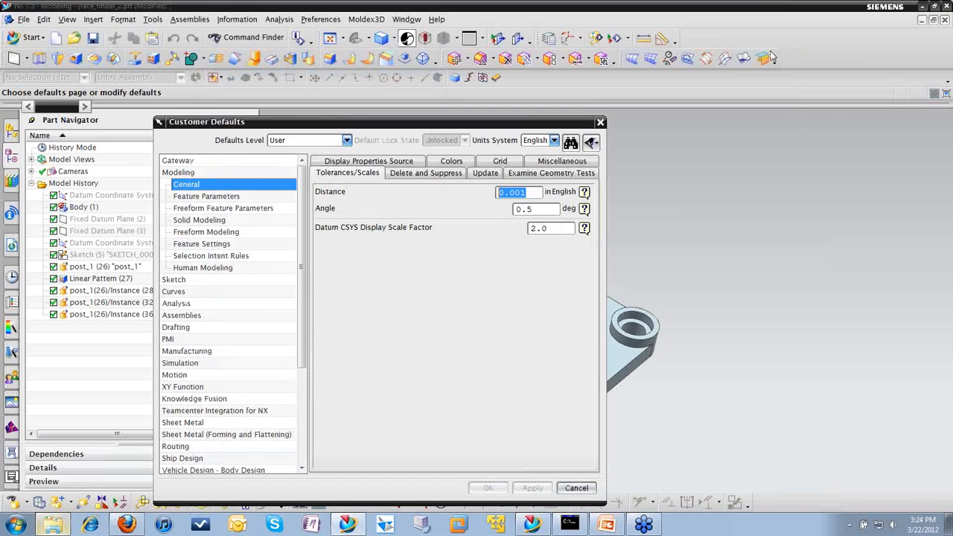
left_click(177, 161)
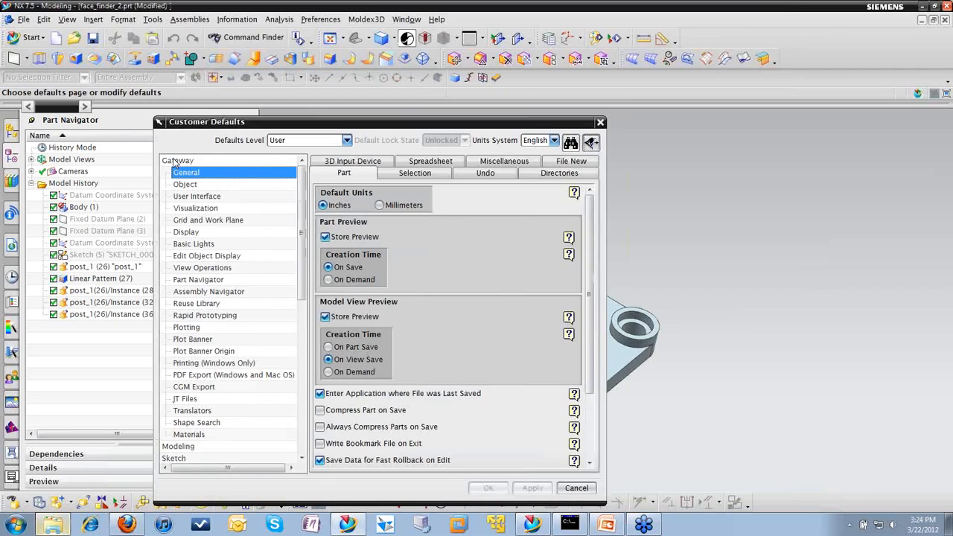
left_click(195, 304)
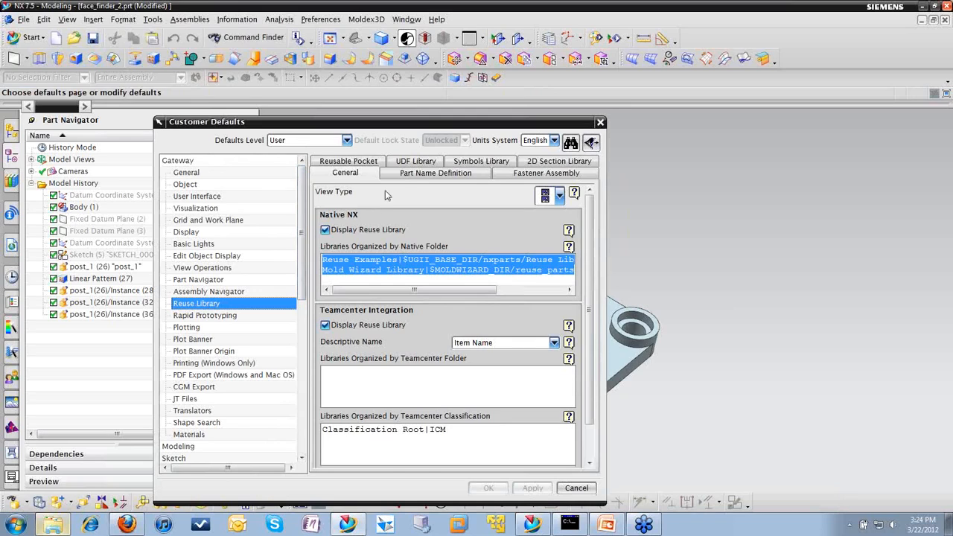
left_click(404, 162)
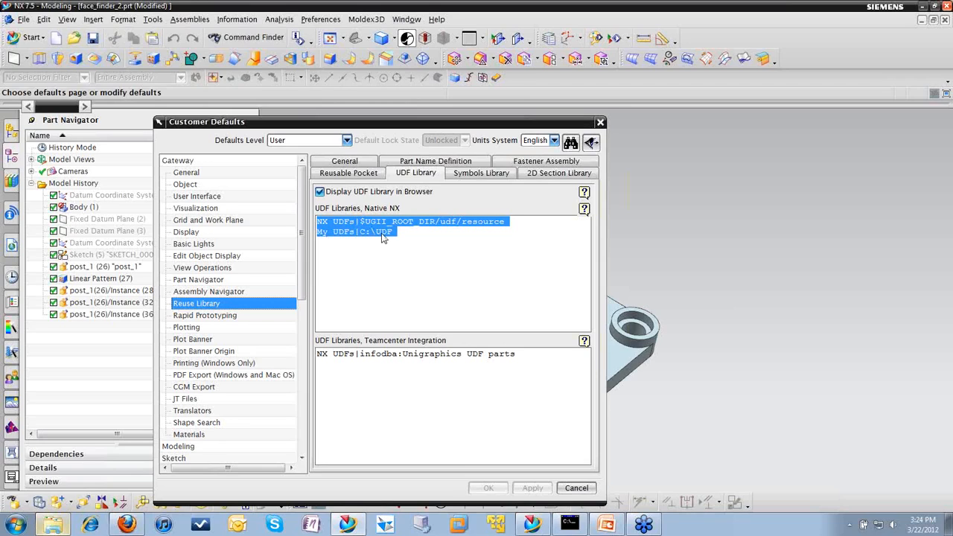
left_click(575, 488)
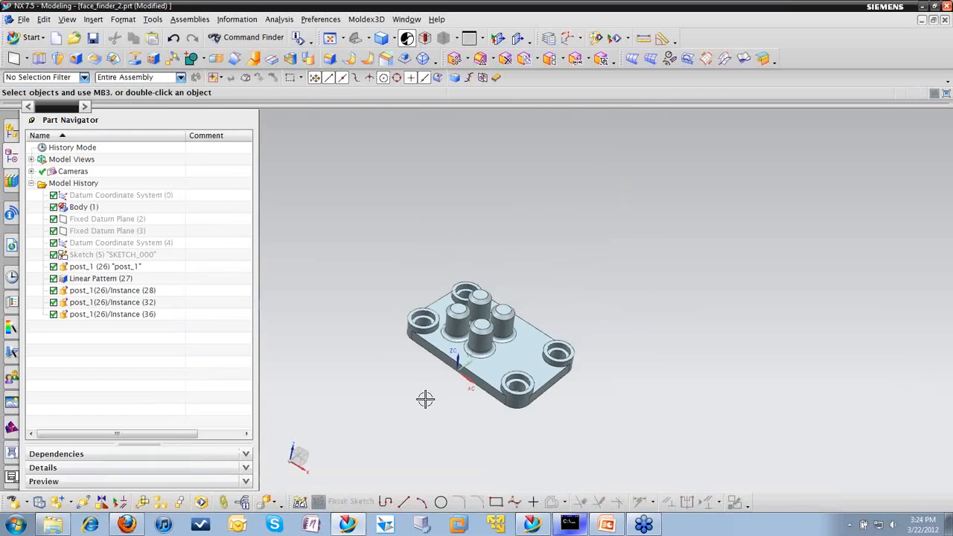
scroll(425, 400, "up", 2)
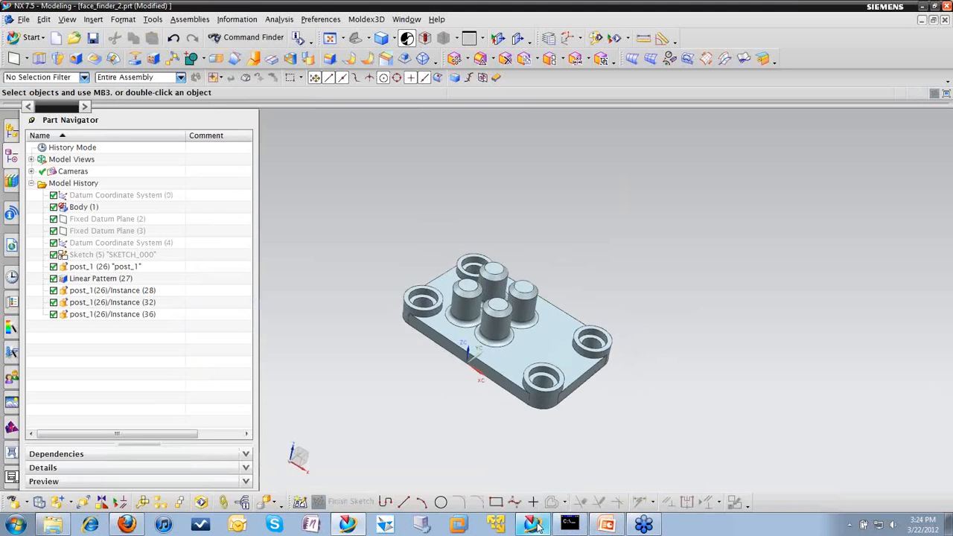
Step: Switch to NX 8 and create a folder named NX8_UDF on the C: drive in Windows Explorer
left_click(537, 524)
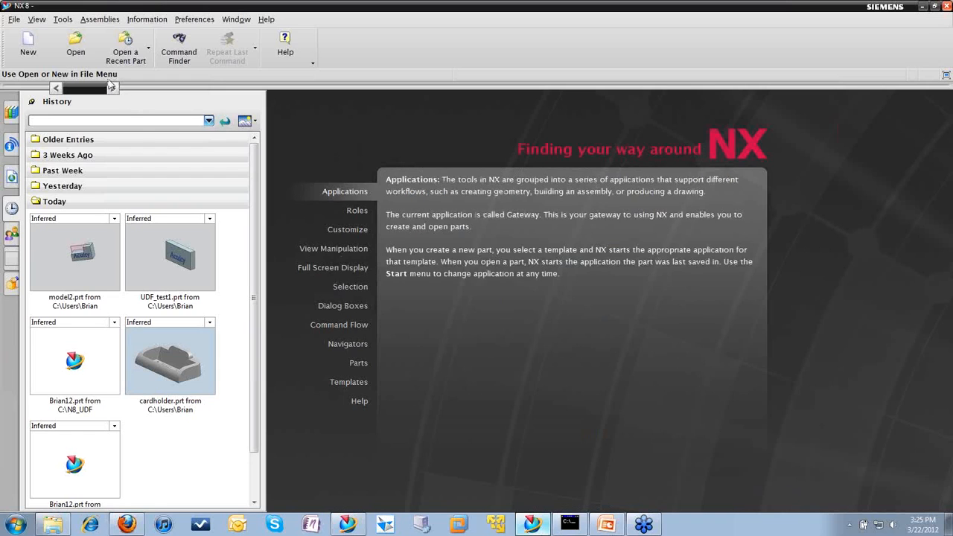
left_click(54, 526)
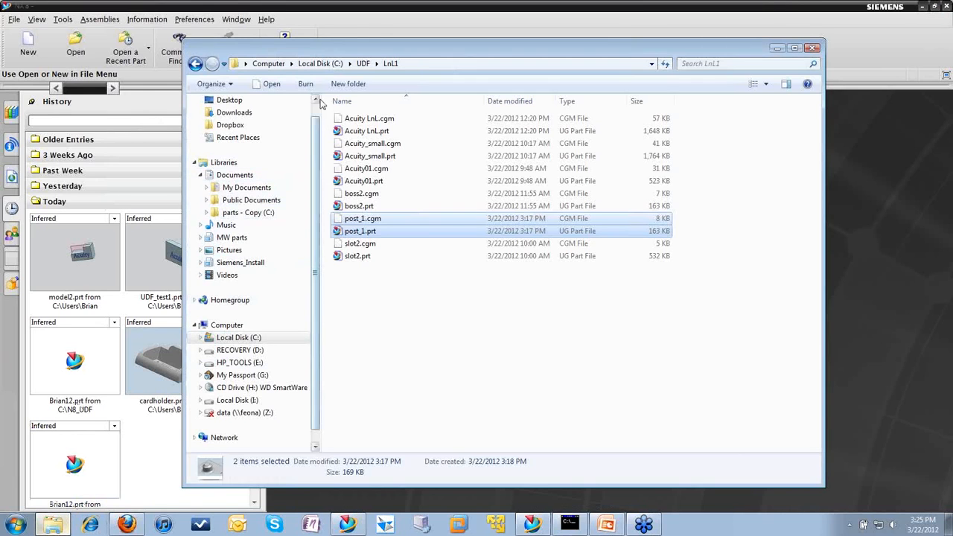
left_click(320, 63)
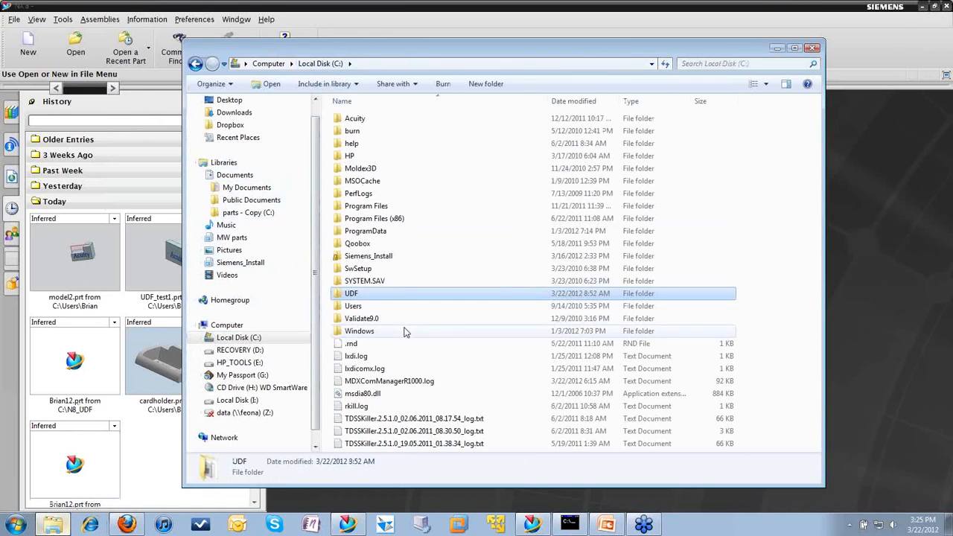
right_click(481, 226)
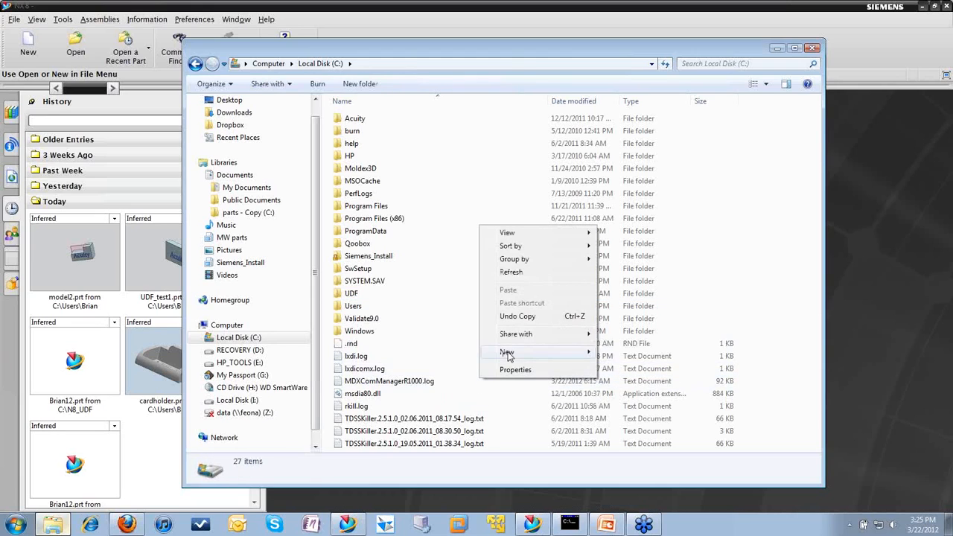
mouse_move(509, 356)
left_click(625, 354)
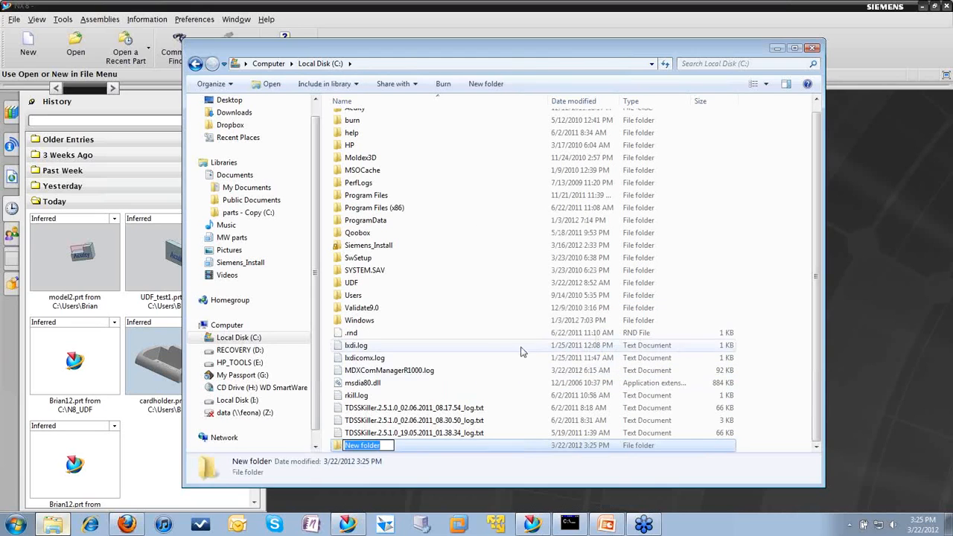
type("NX")
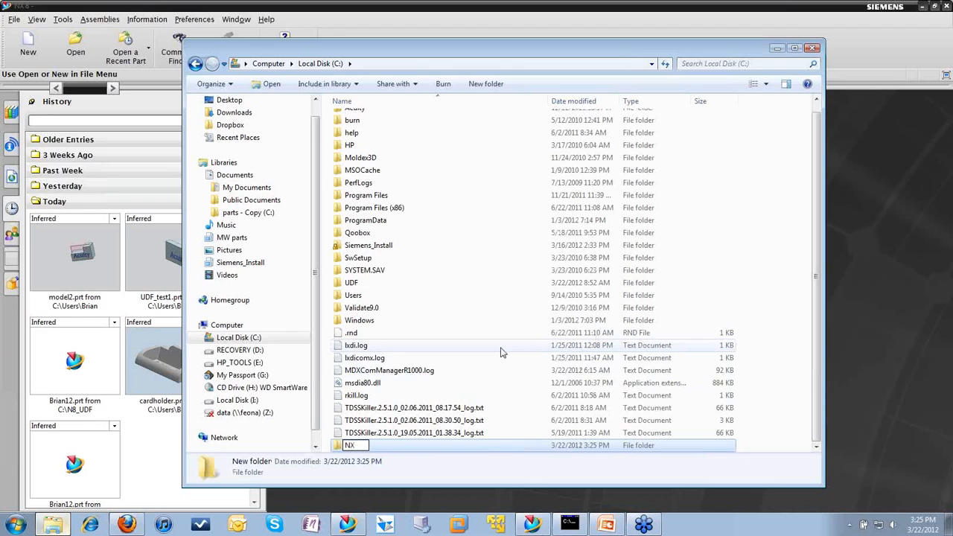
type("8_UDF")
key("Return")
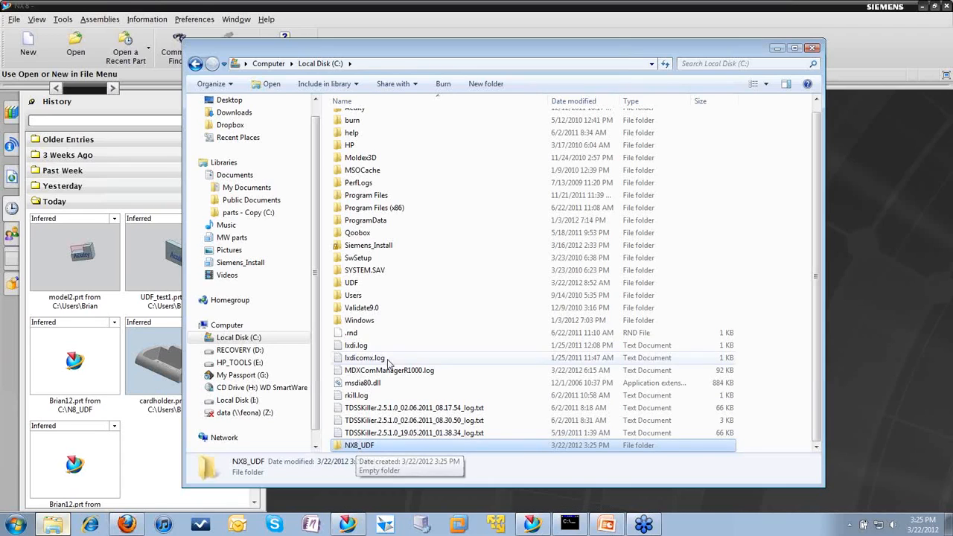
Step: Open the NX8_UDF folder, select its full path C:\NX8_UDF, and return to NX 8
double_click(372, 446)
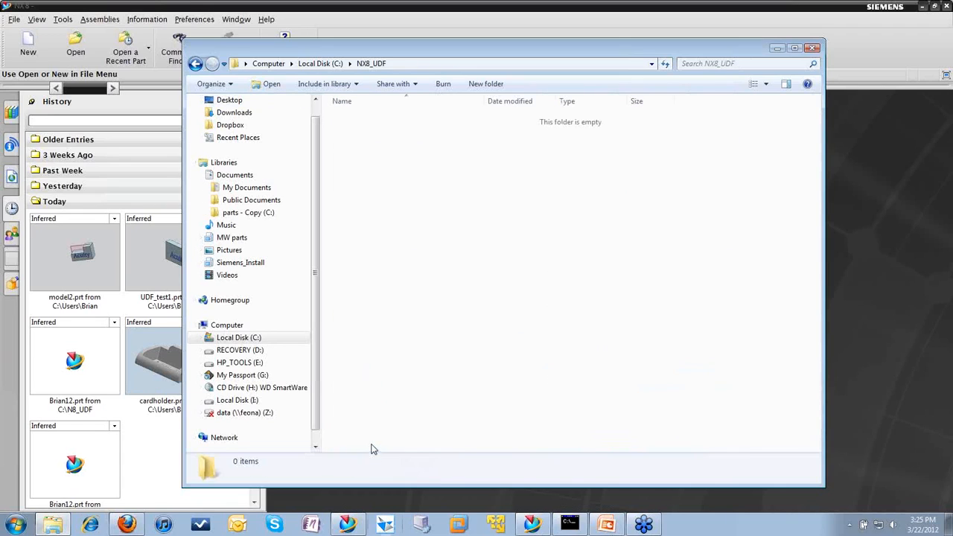
left_click(237, 65)
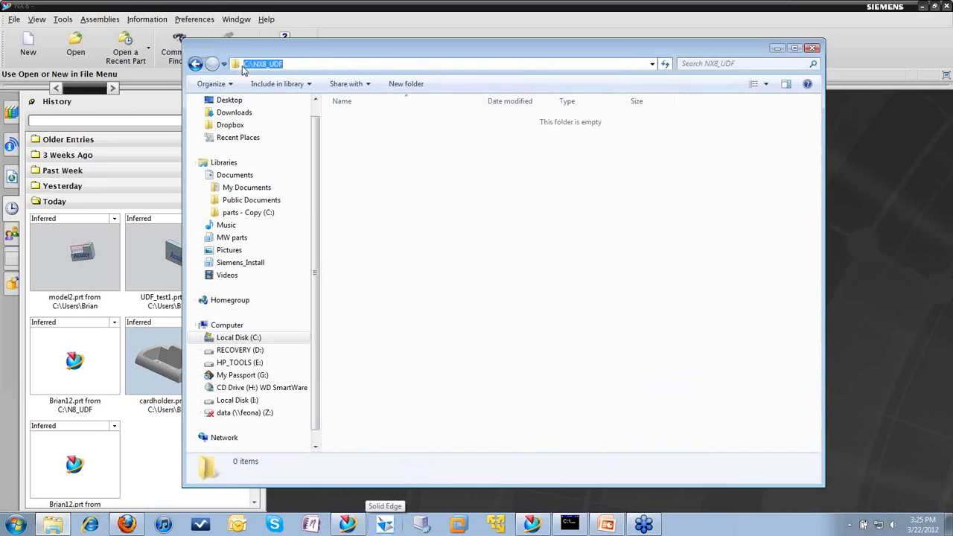
left_click(775, 49)
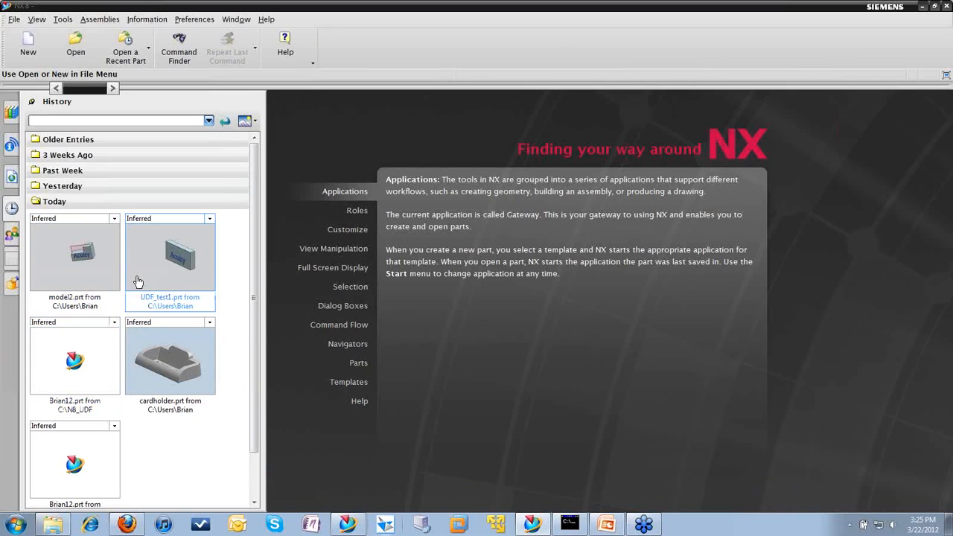
Step: Open cardholder.prt from today's history and expand the UDF Library in the Reuse Library
left_click(148, 372)
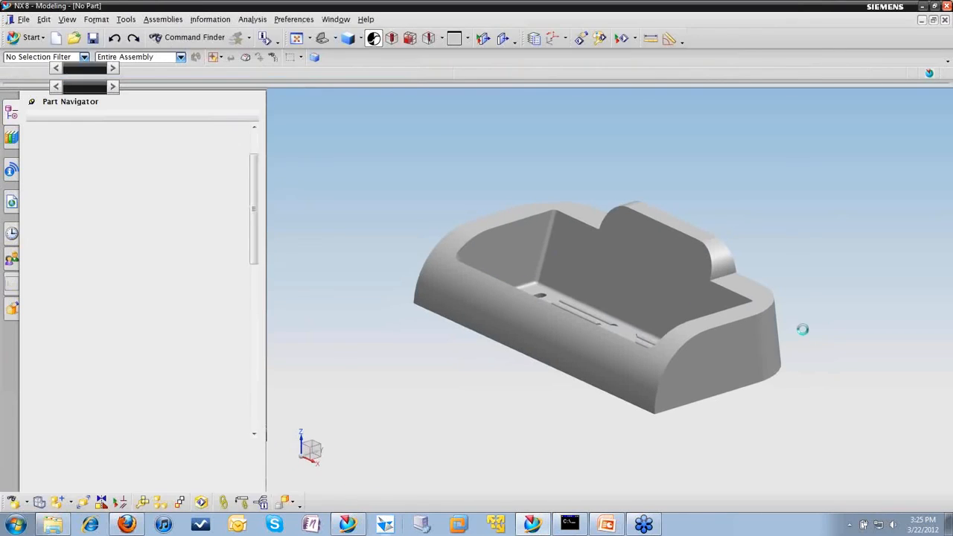
middle_click_drag(808, 317, 681, 349)
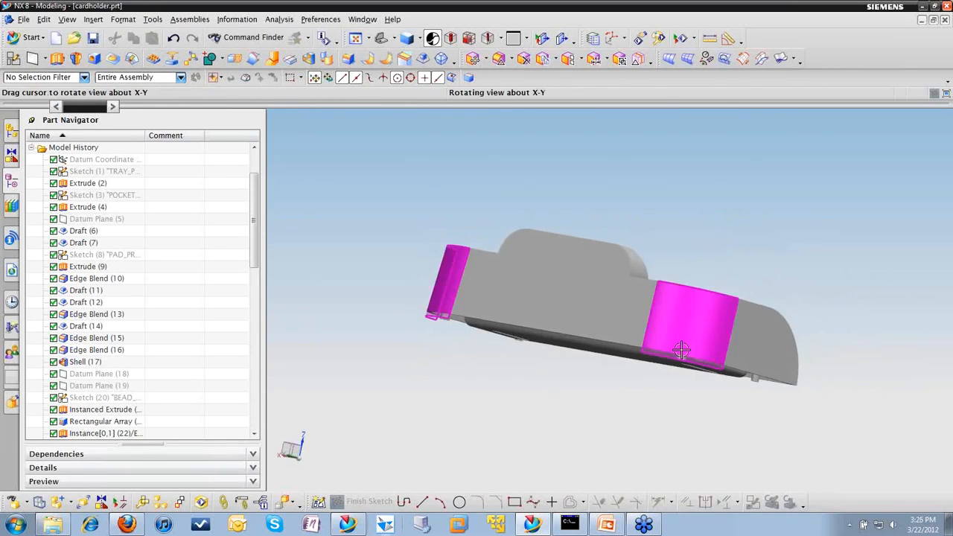
left_click(281, 20)
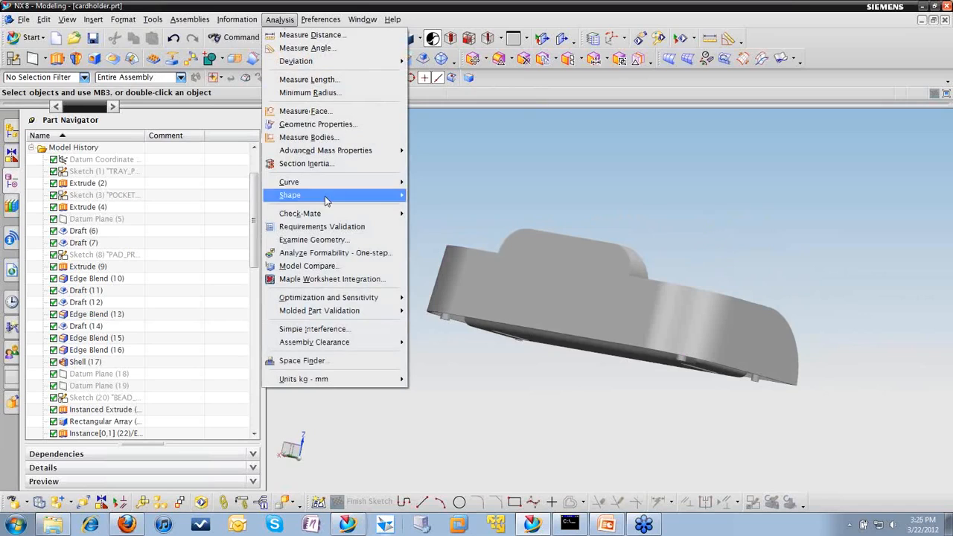
left_click(485, 158)
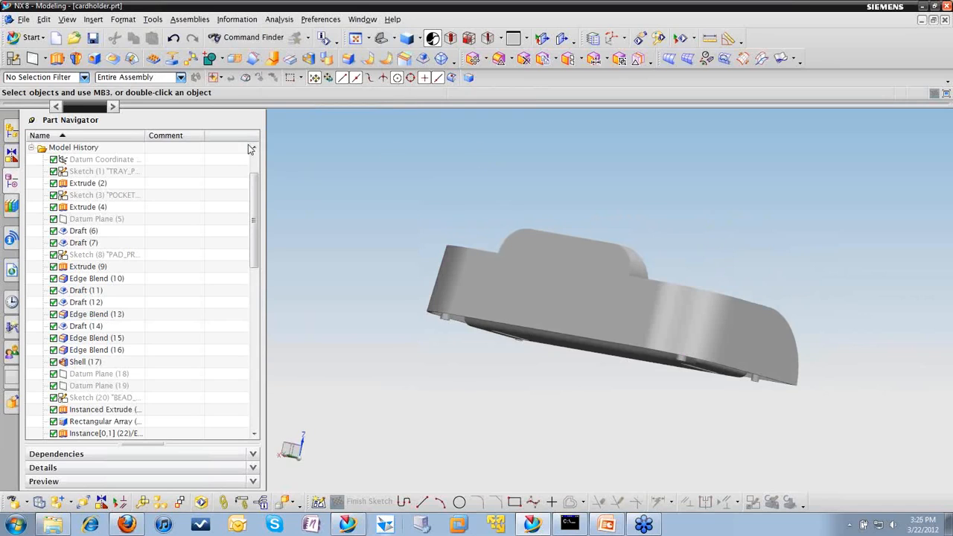
left_click(14, 207)
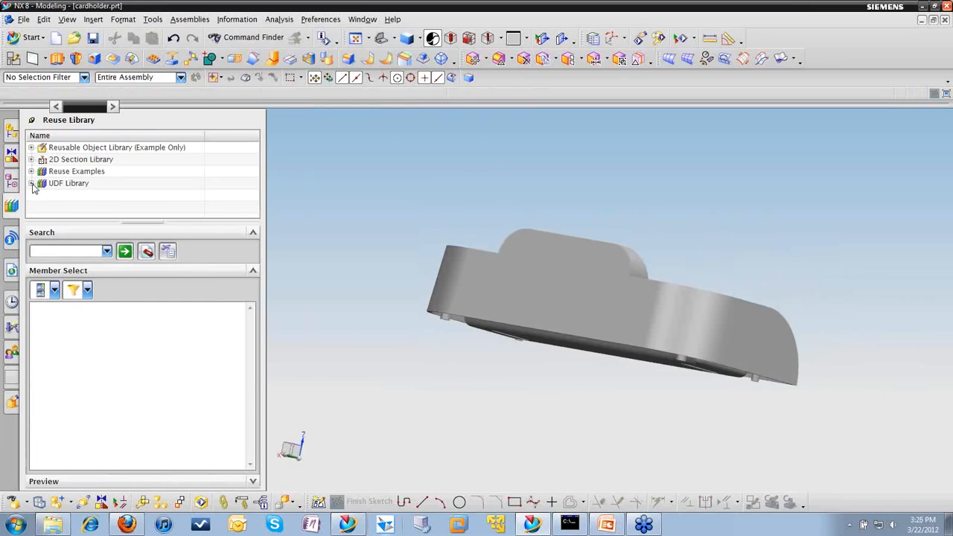
left_click(31, 184)
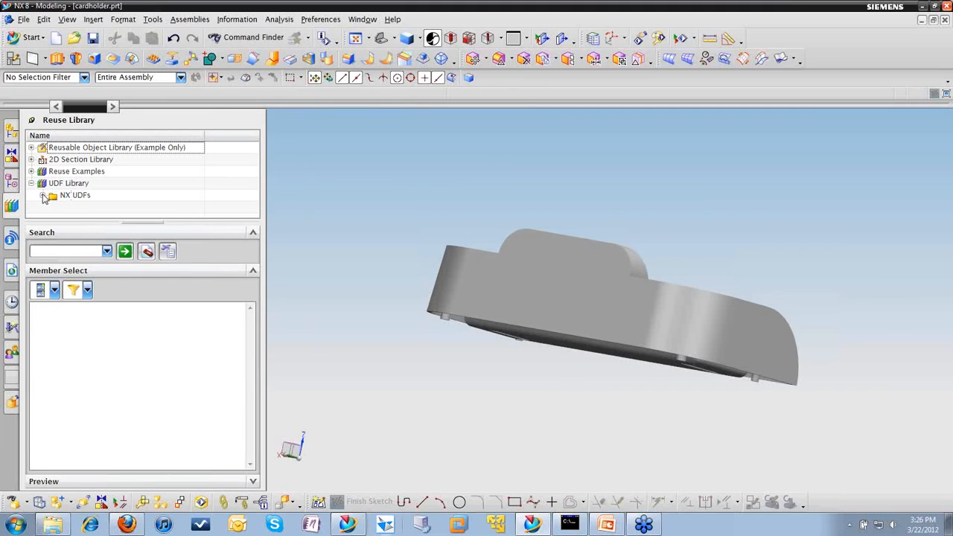
Step: Open the UDF Library page of the Reuse Library settings in the Customer Defaults
left_click(23, 20)
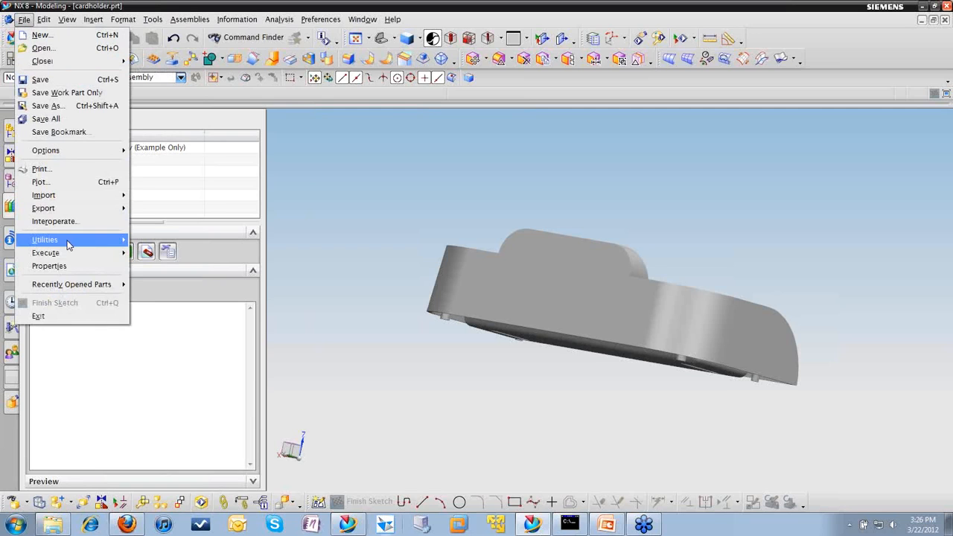
mouse_move(68, 244)
left_click(179, 241)
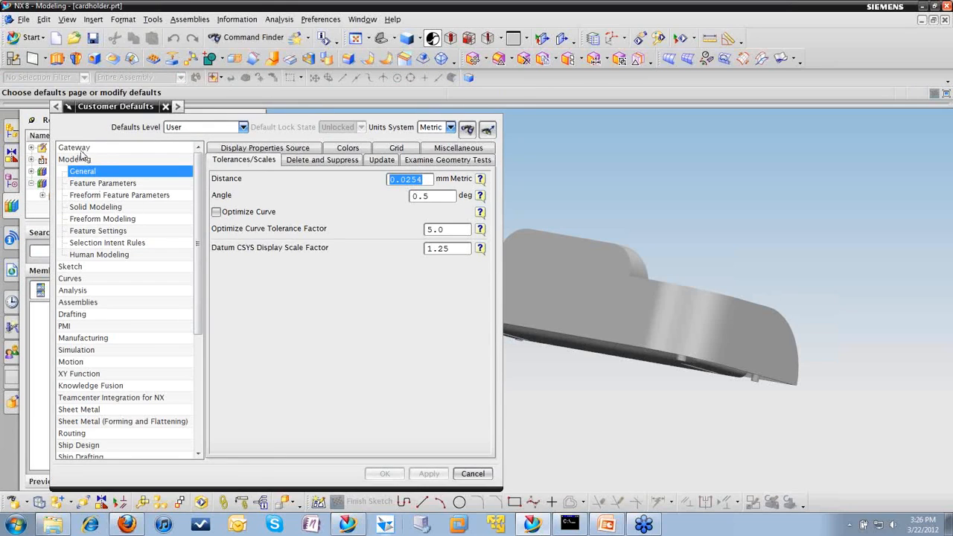
left_click(78, 147)
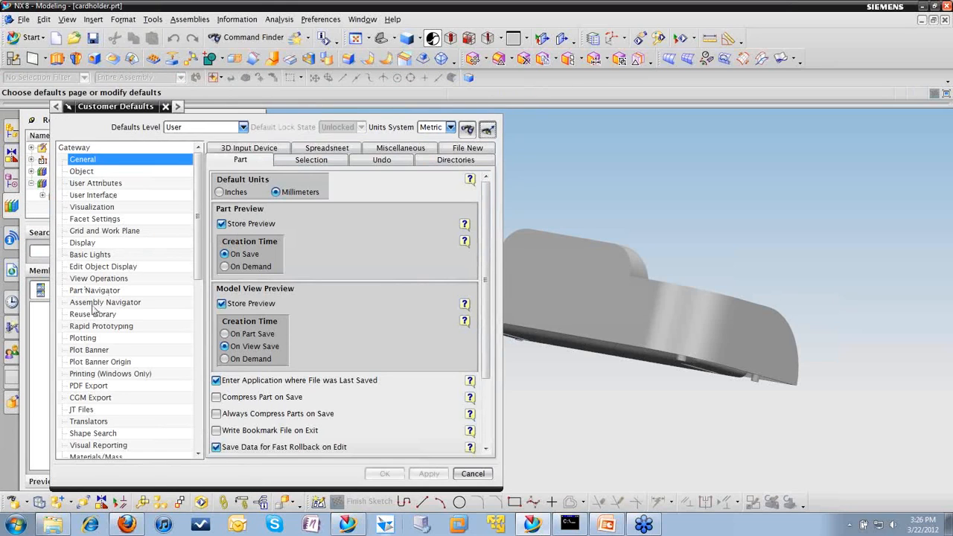
left_click(94, 316)
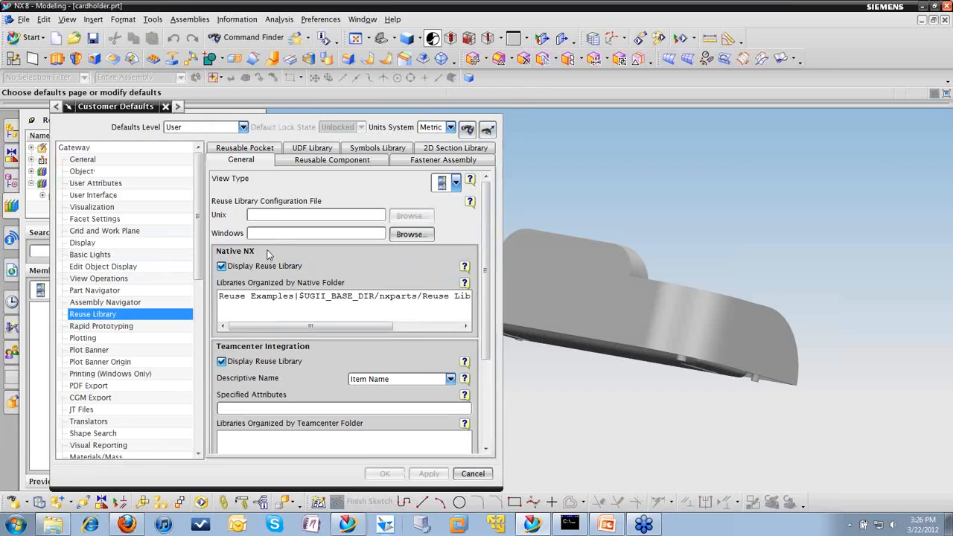
left_click(307, 149)
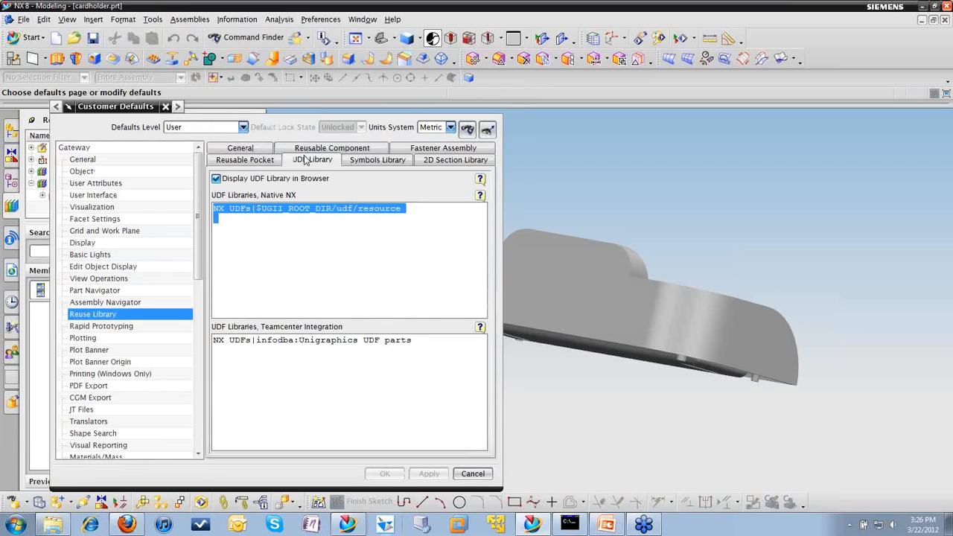
Step: Add a second native NX UDF library entry, personally named and pointing to C:\NX8_UDF, and save the customer defaults
left_click(241, 229)
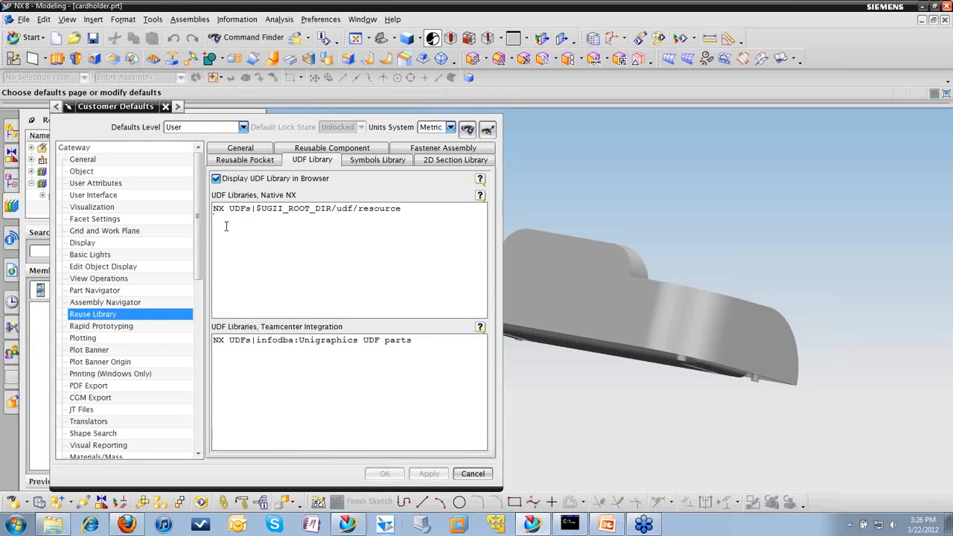
type("Bris")
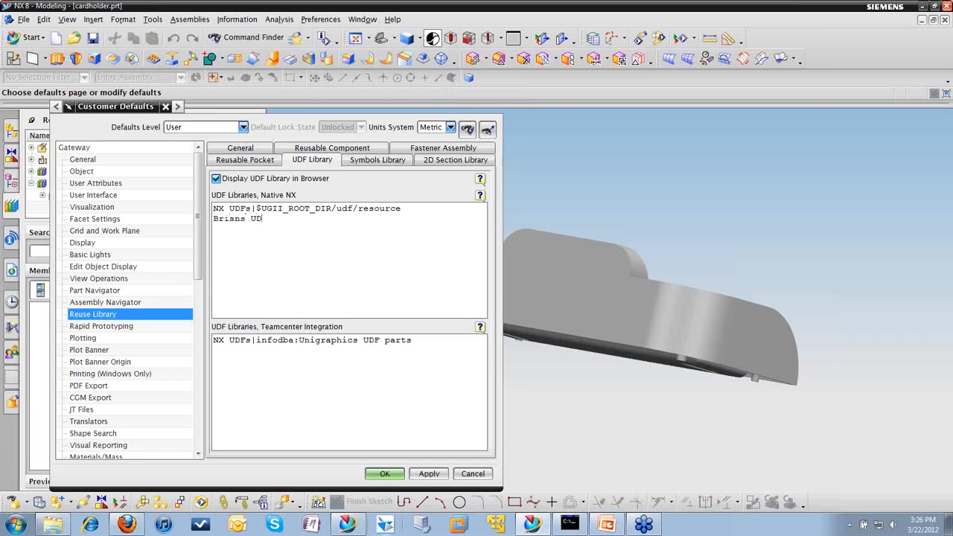
type("ns UDFs|C:\\NX8_UDF")
left_click(385, 474)
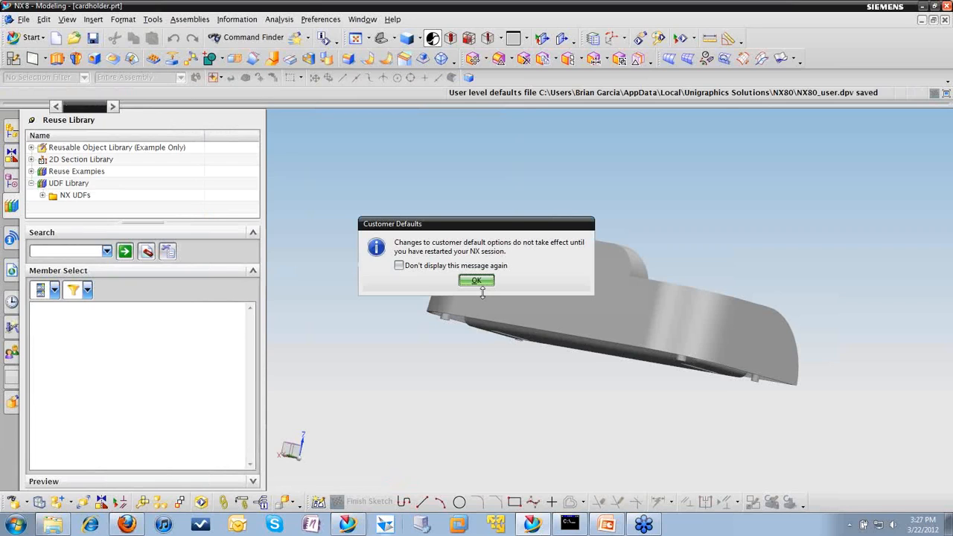
left_click(476, 281)
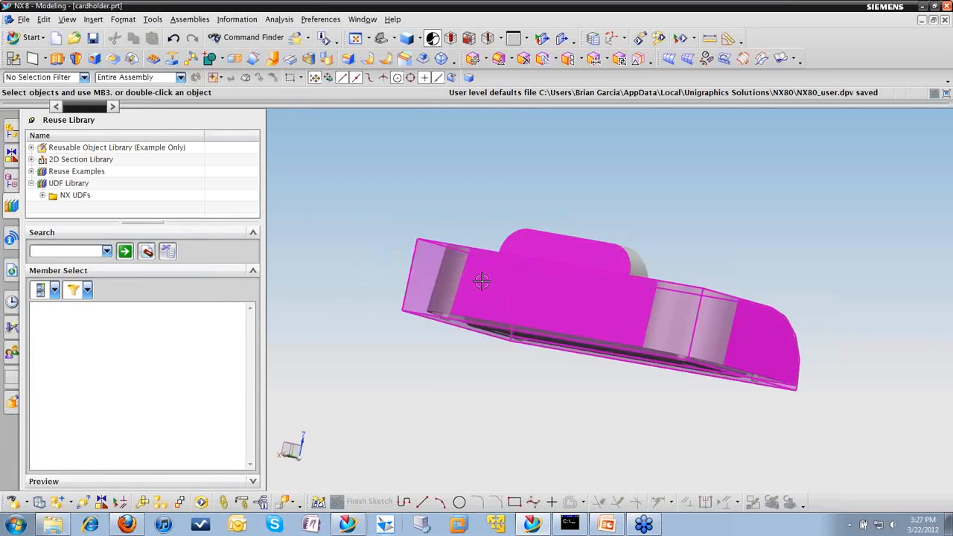
Step: Restart NX 8 and reopen cardholder.prt from today's history
left_click(947, 6)
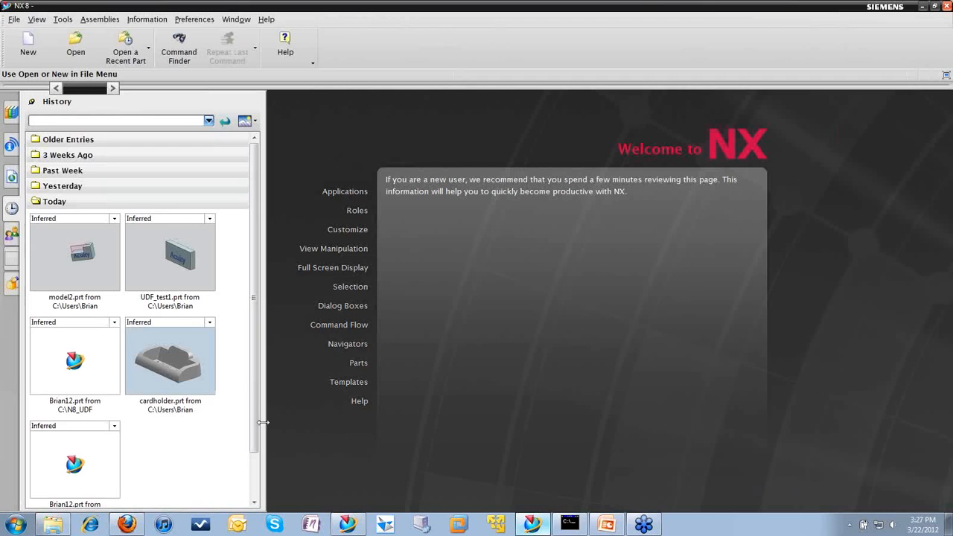
left_click(169, 361)
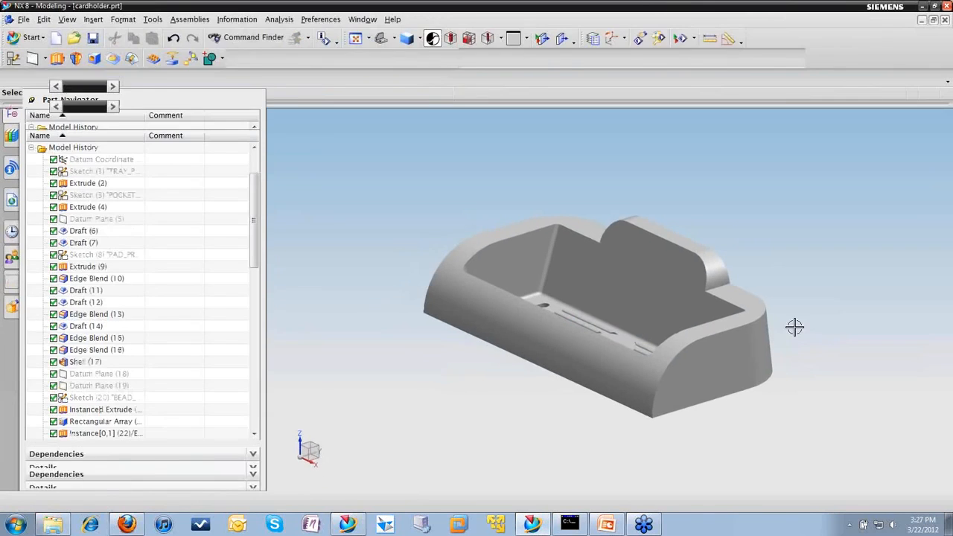
mouse_move(786, 332)
middle_mouse_down()
mouse_move(655, 332)
mouse_move(671, 347)
mouse_move(657, 357)
mouse_move(665, 345)
mouse_move(682, 346)
mouse_move(672, 347)
middle_mouse_up()
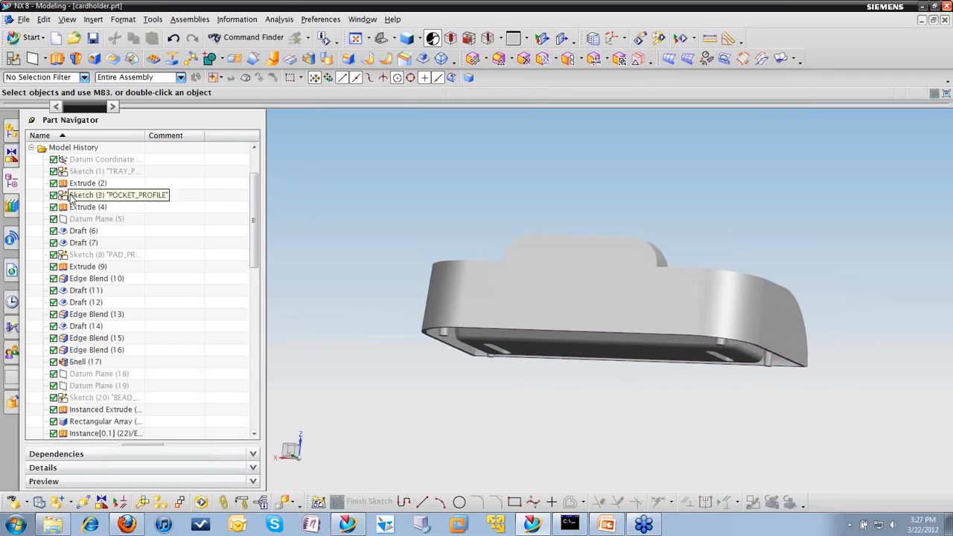
Step: Create a folder named English inside the newly added custom library under UDF Library in the Reuse Library
left_click(11, 205)
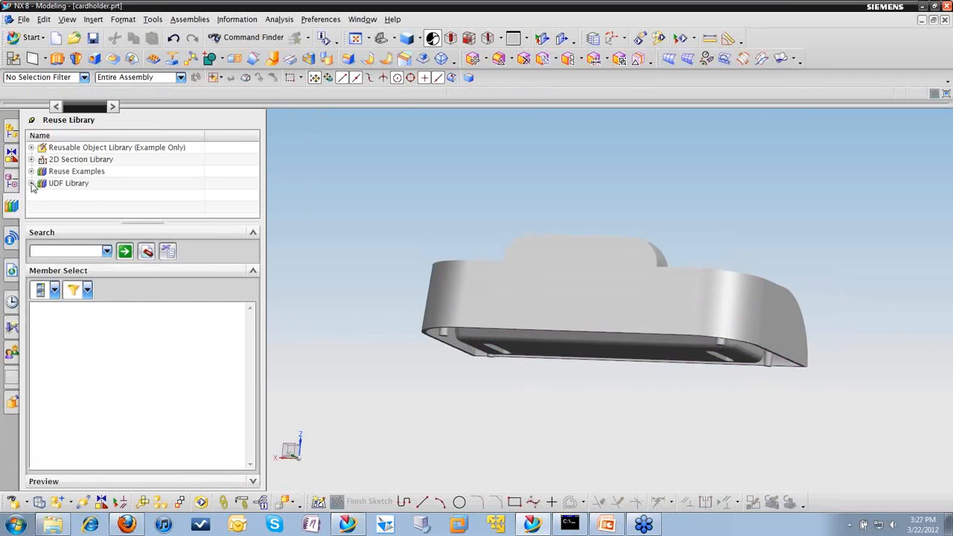
left_click(31, 183)
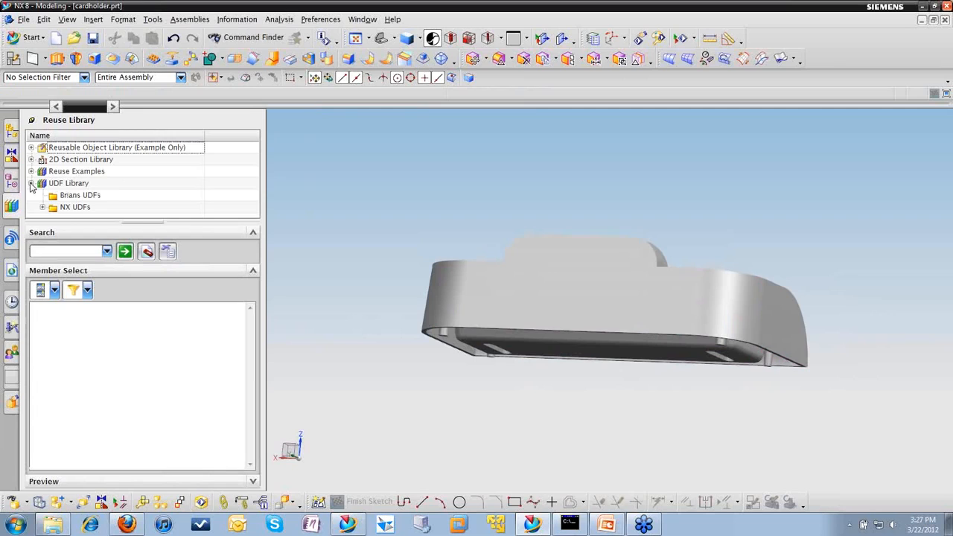
right_click(73, 196)
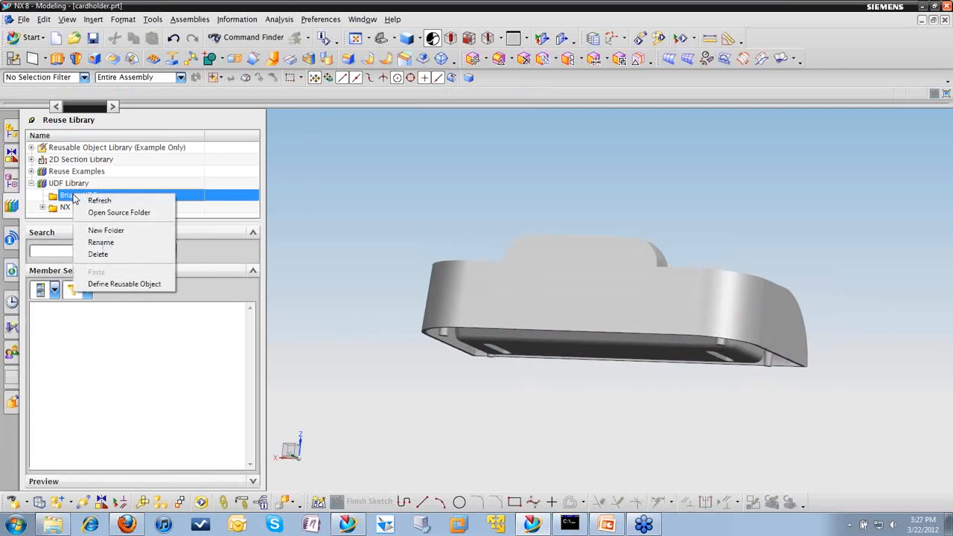
left_click(106, 231)
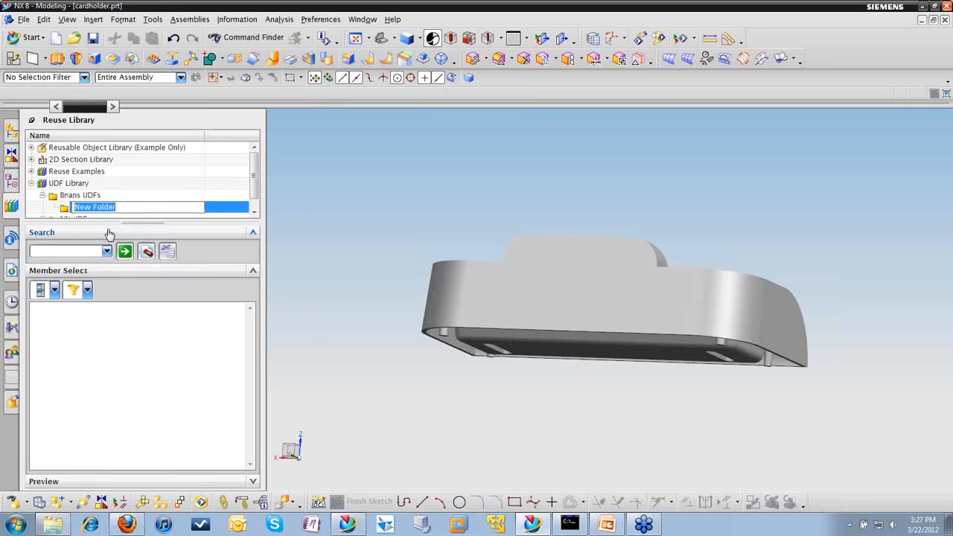
type("English")
key("Return")
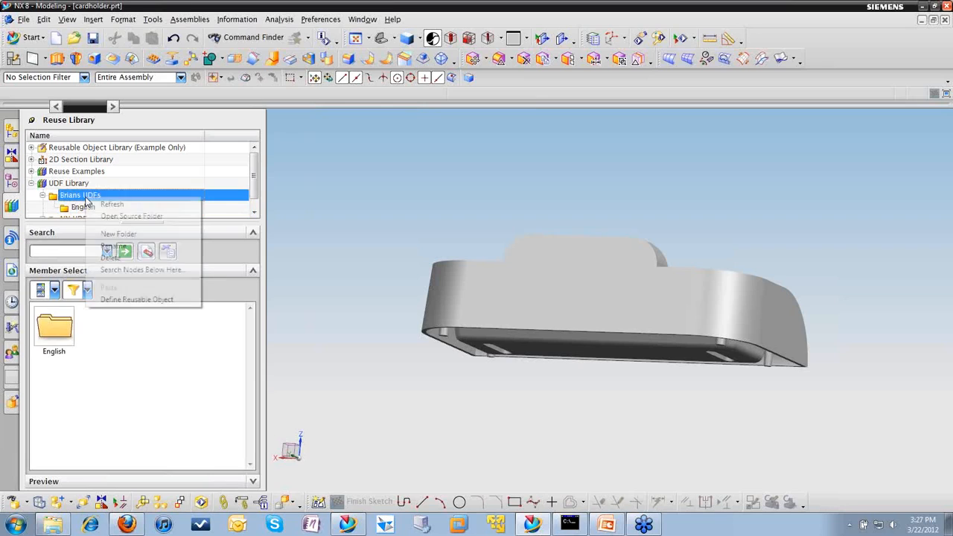
Step: Create a second folder named Metric in the custom UDF library, alongside English
right_click(80, 195)
left_click(146, 237)
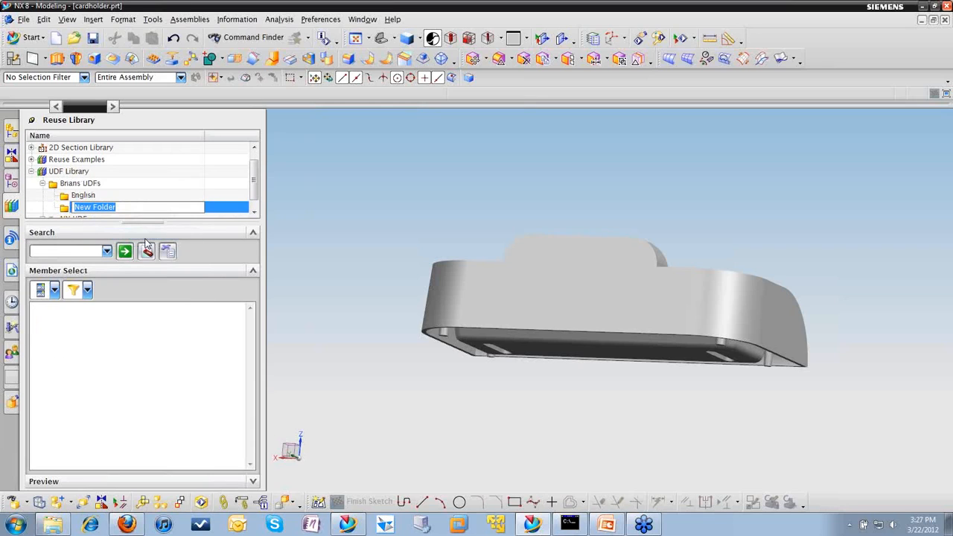
type("Metric")
key("Return")
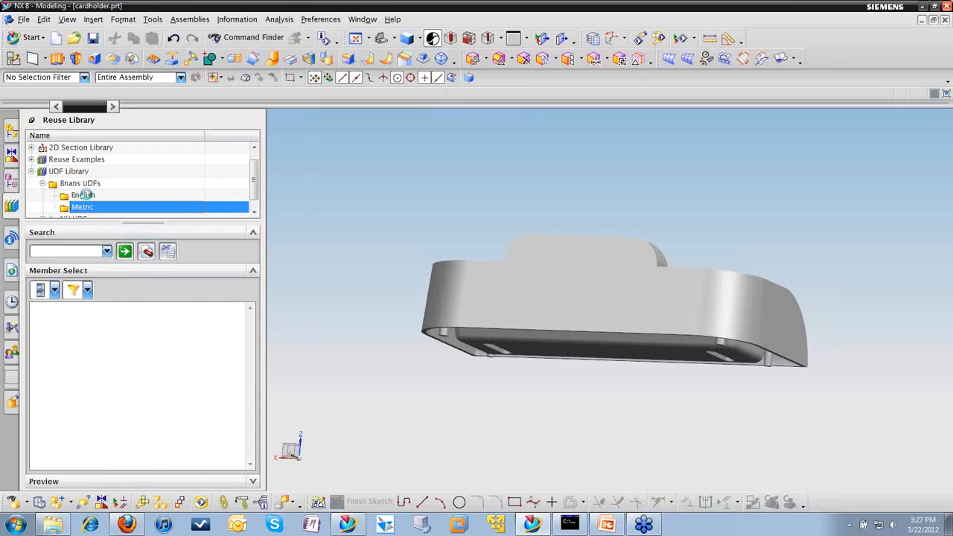
Step: Create a subfolder named LnL2 inside the English folder
right_click(85, 195)
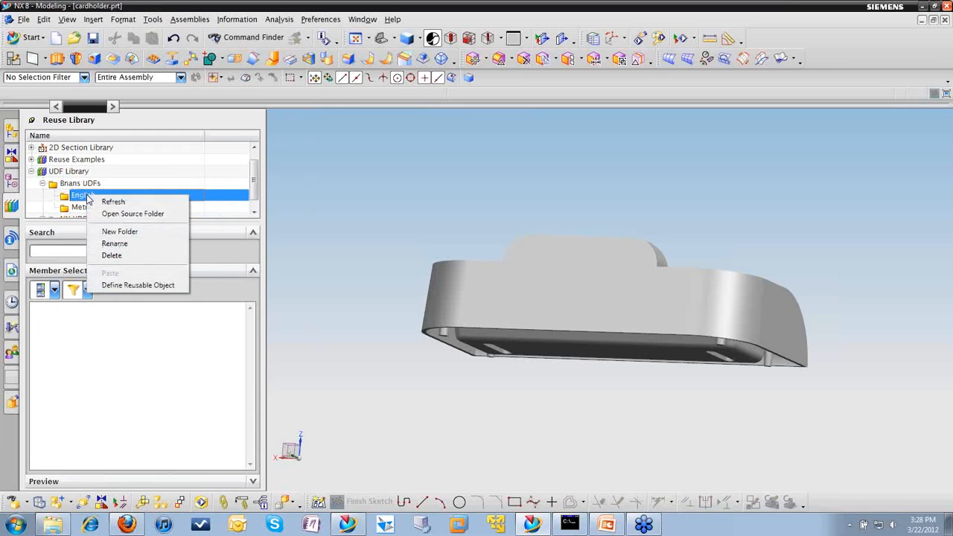
left_click(113, 230)
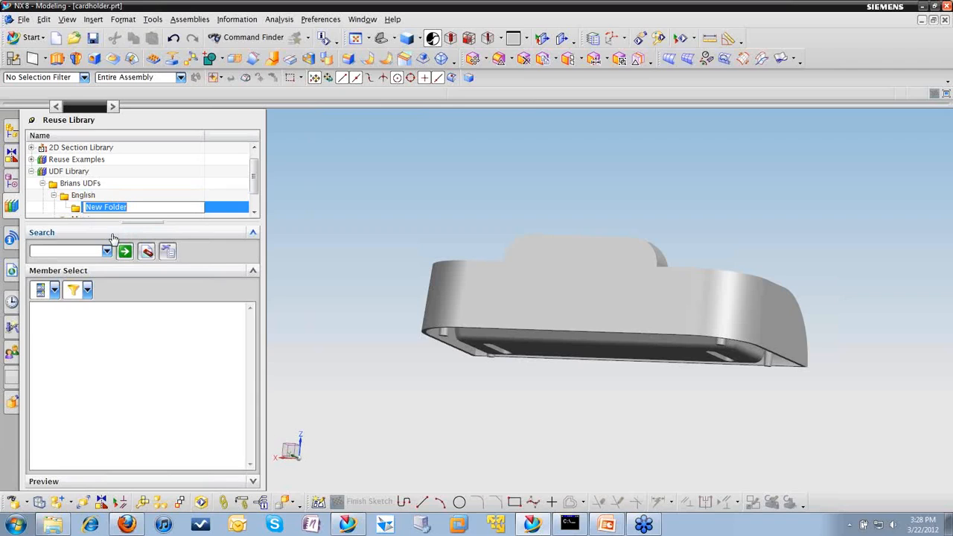
type("LnL2")
key("Return")
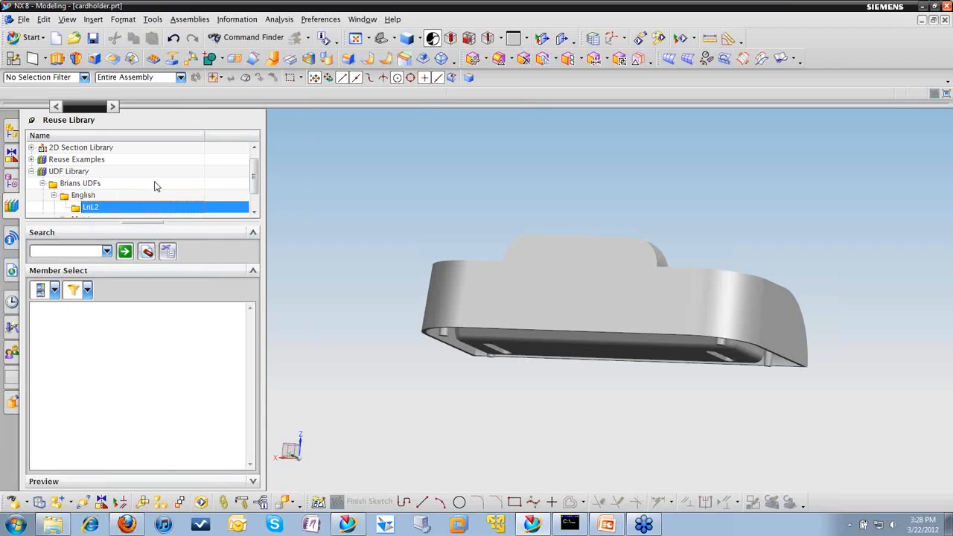
Step: Create a subfolder named LnL2 inside the Metric folder
scroll(253, 186, "down", 1)
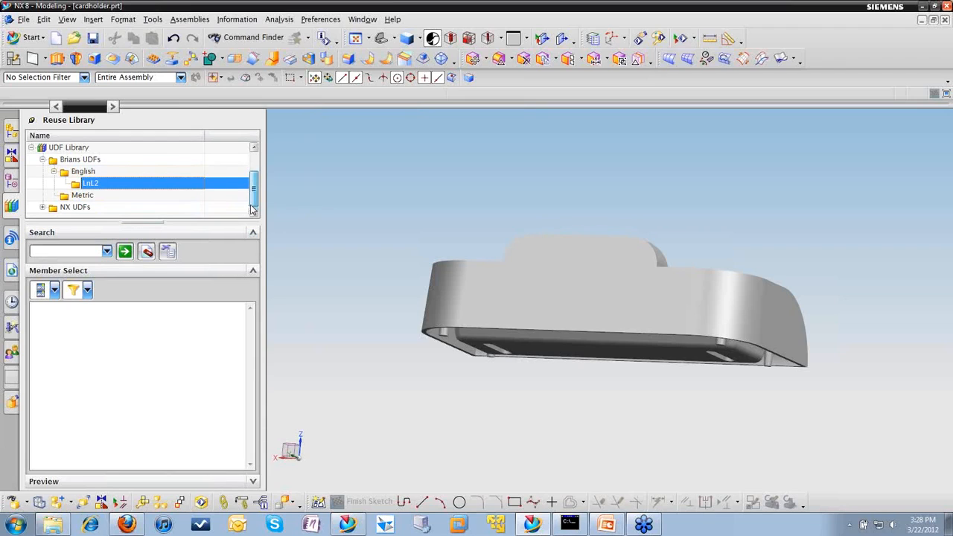
right_click(88, 197)
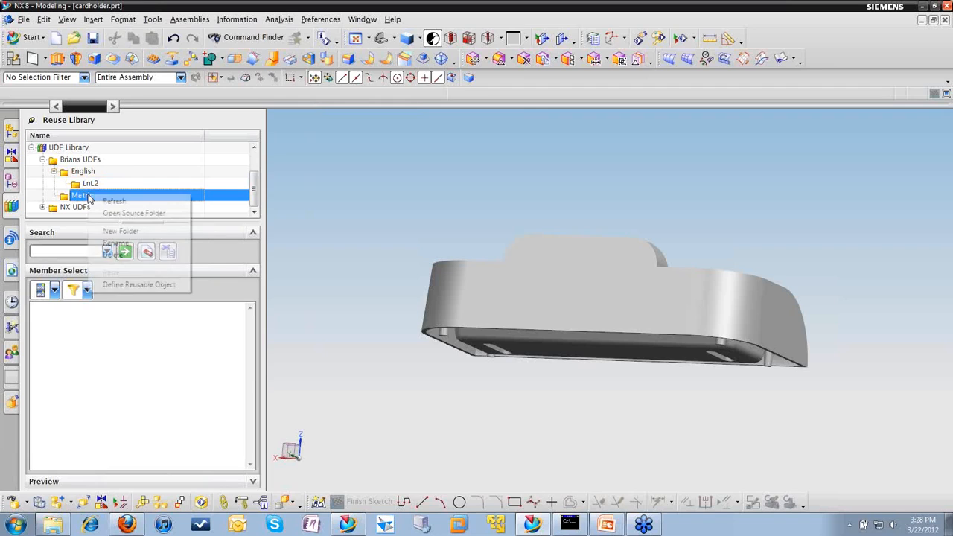
left_click(123, 233)
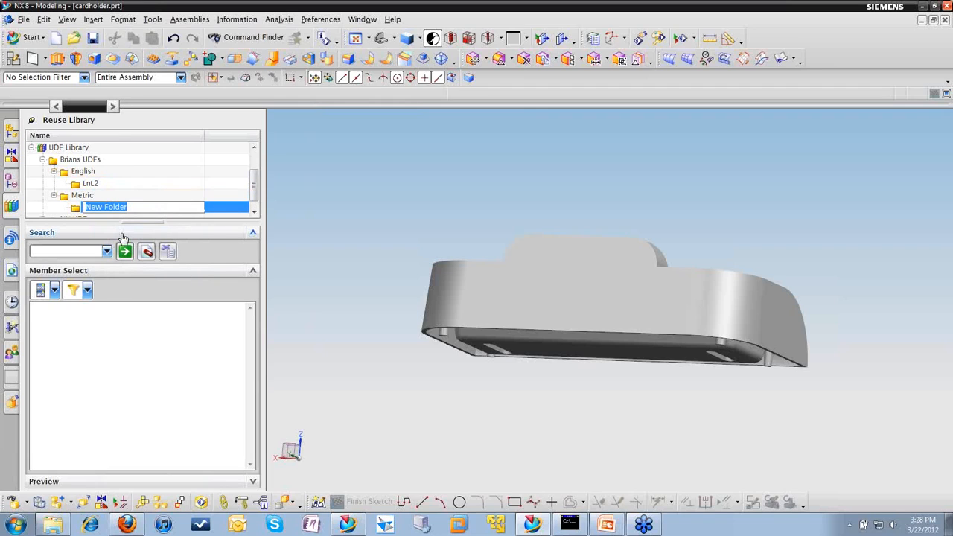
type("LnL2")
key("Return")
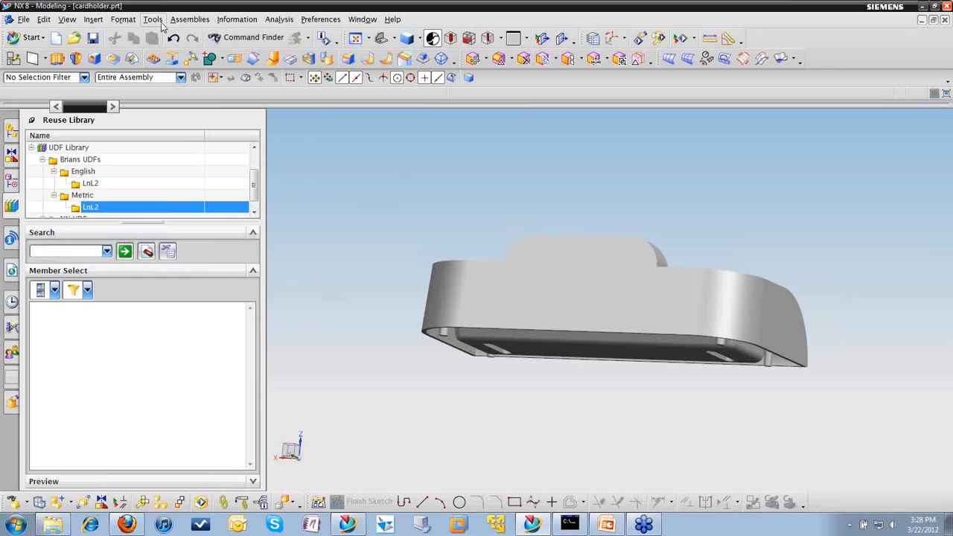
Step: Start a Text curve feature on the cardholder and set its type to On Face
left_click(10, 184)
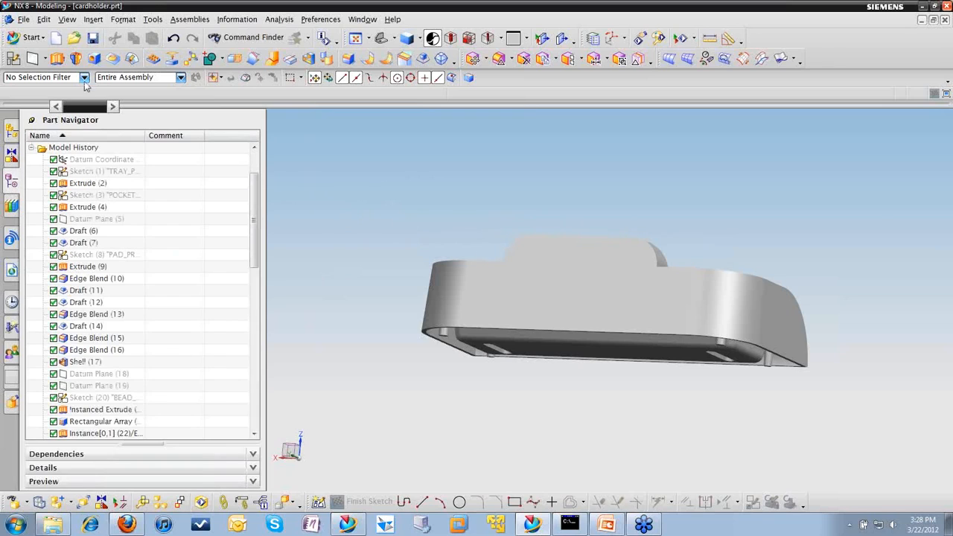
left_click(95, 19)
mouse_move(115, 108)
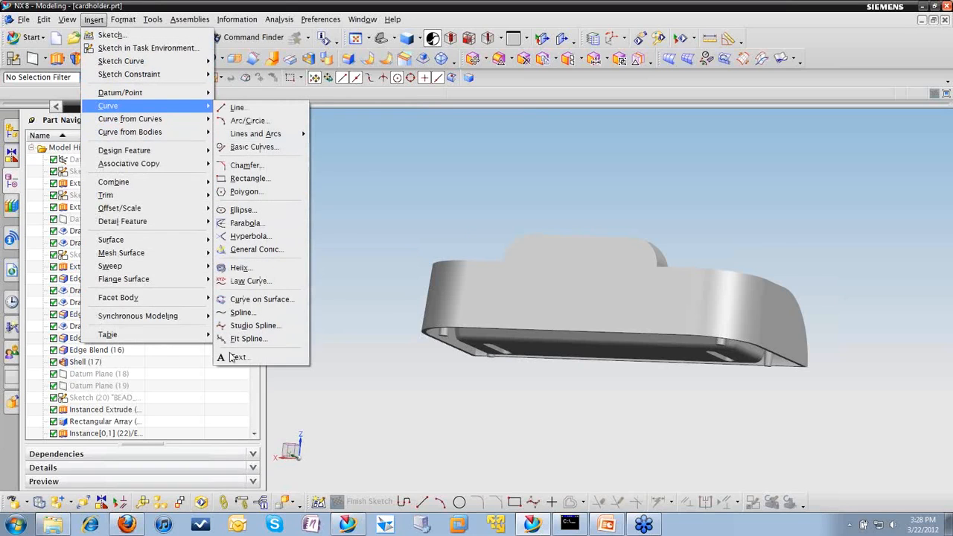
left_click(232, 358)
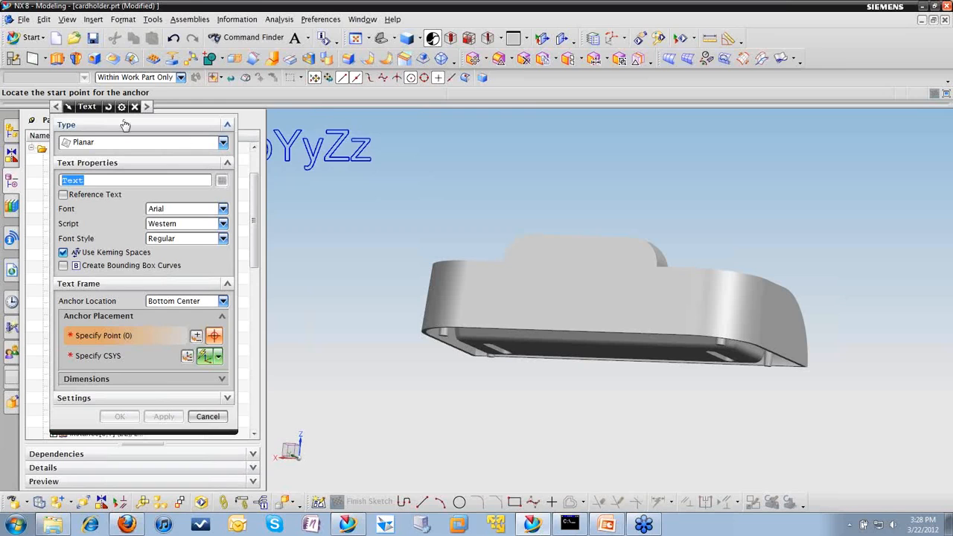
left_click_drag(87, 109, 185, 108)
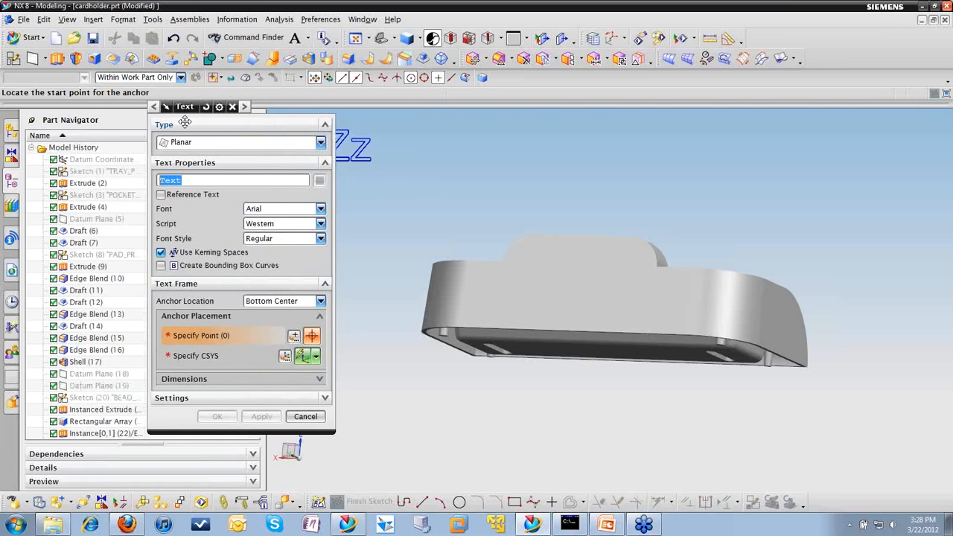
left_click(321, 142)
left_click(252, 181)
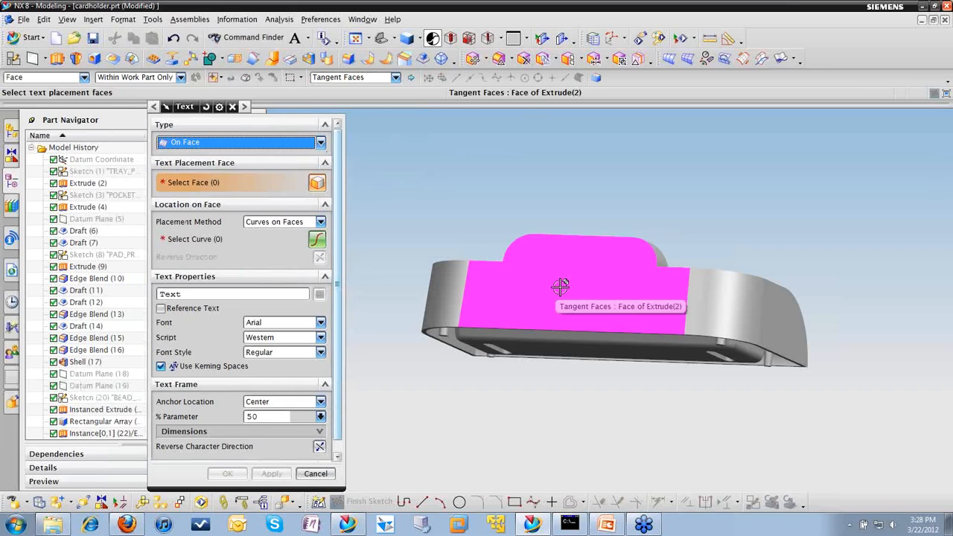
Step: Set the face rule to Single Face and select the cardholder's flat back face as the text placement face
left_click(396, 78)
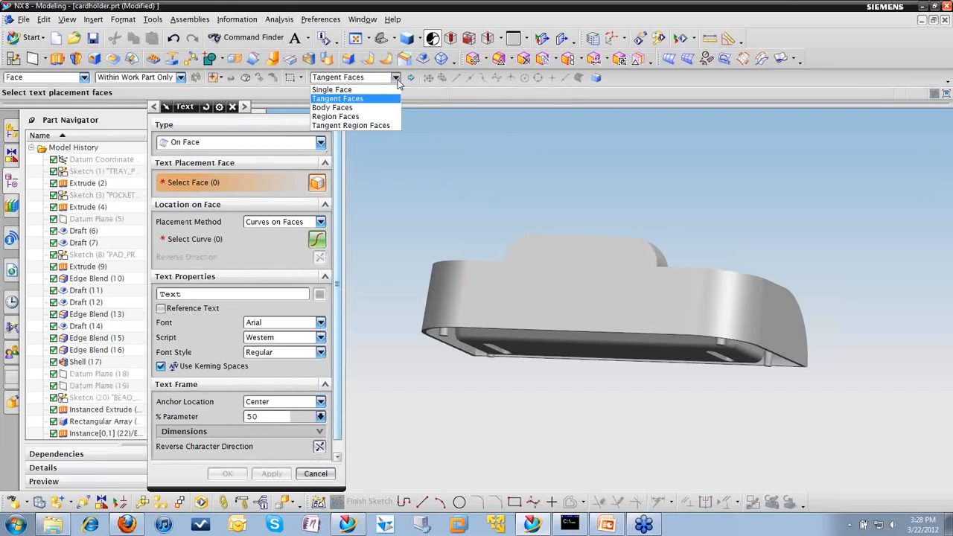
left_click(387, 89)
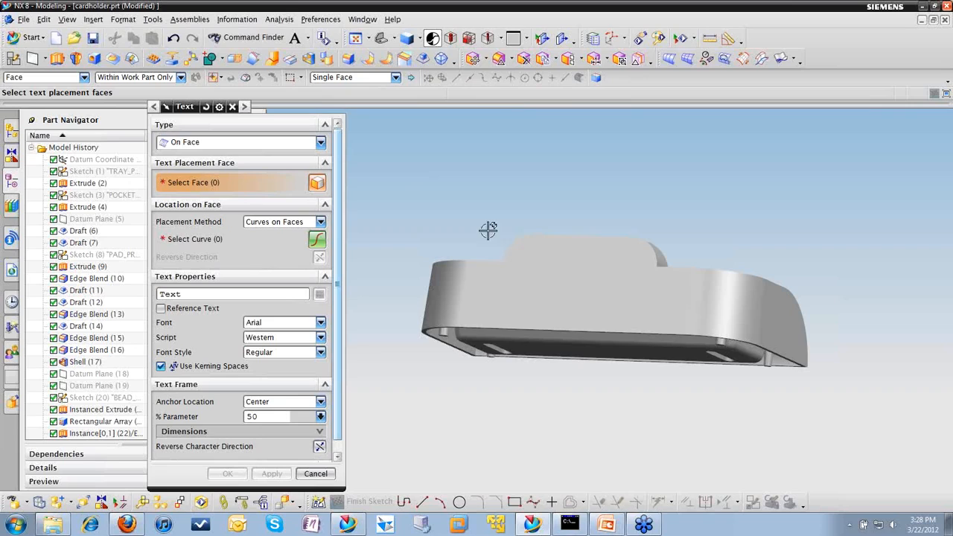
left_click(538, 304)
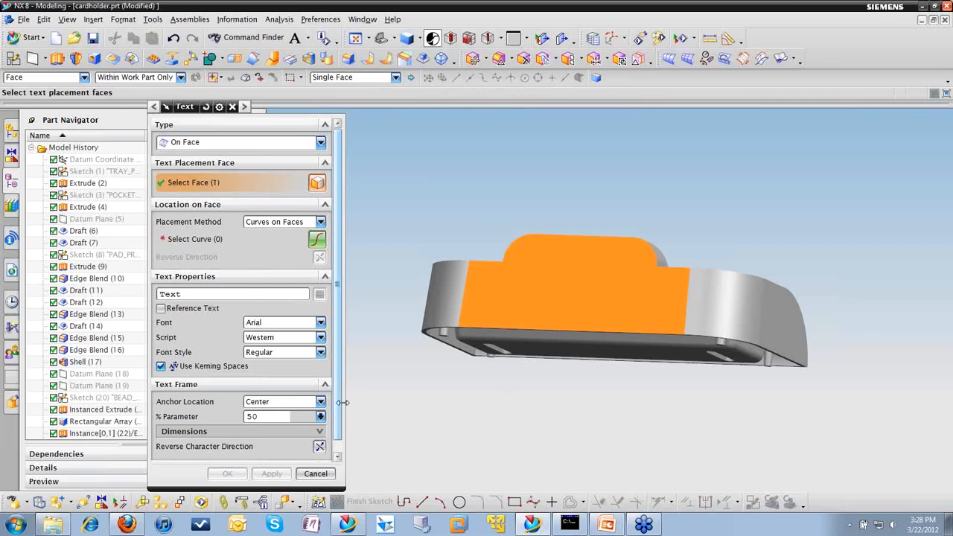
Step: Make the lower edge of the back face the text's placement curve, with an offset of 4.5 mm and a text height of 6.5 mm
left_click(192, 239)
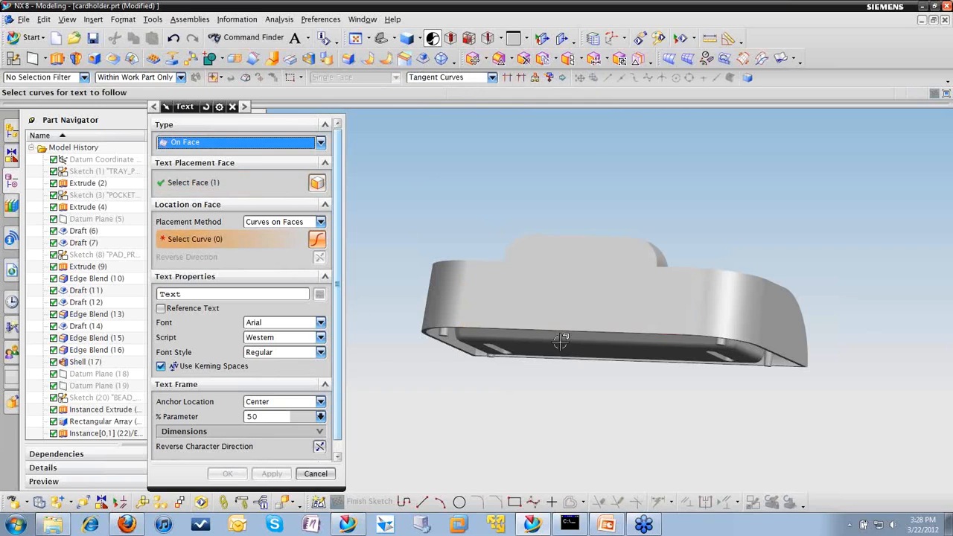
left_click(509, 328)
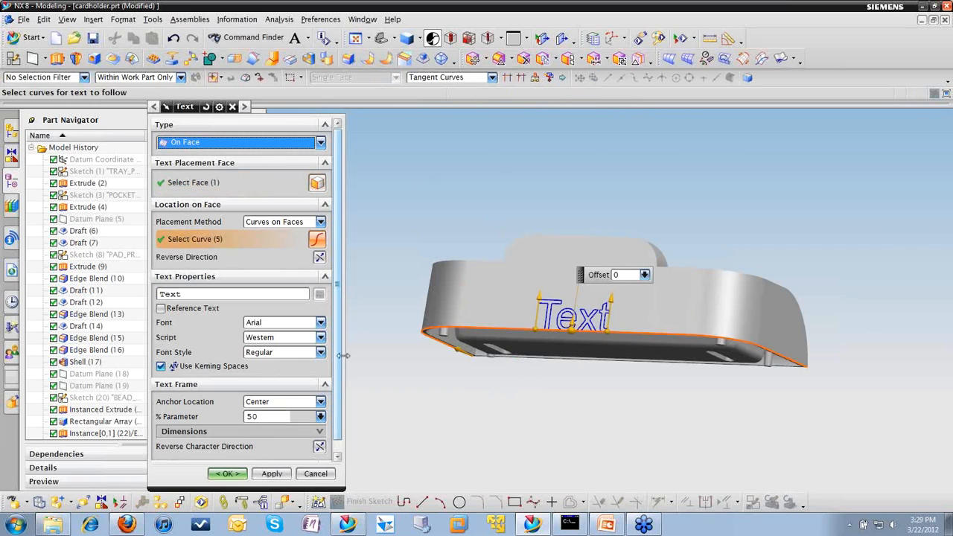
scroll(566, 319, "up", 4)
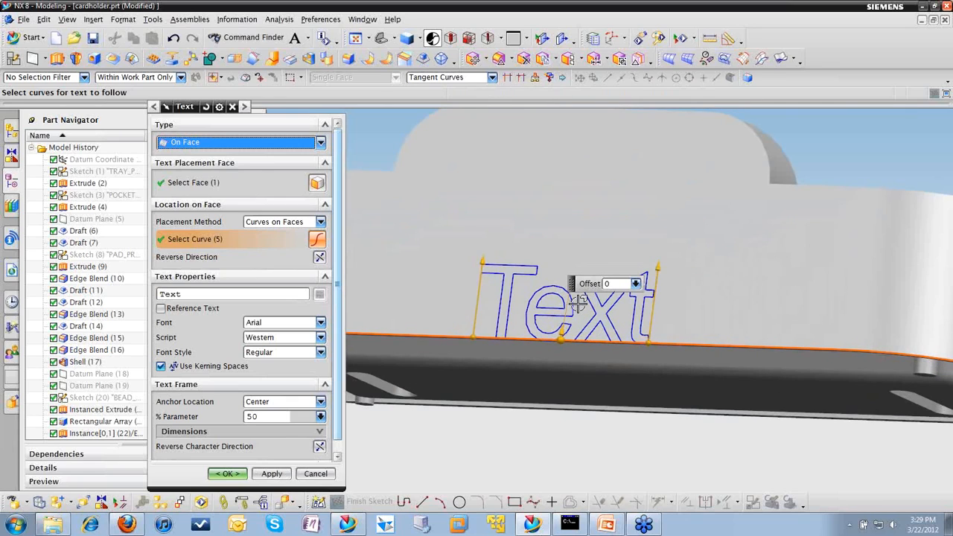
left_click_drag(562, 339, 566, 296)
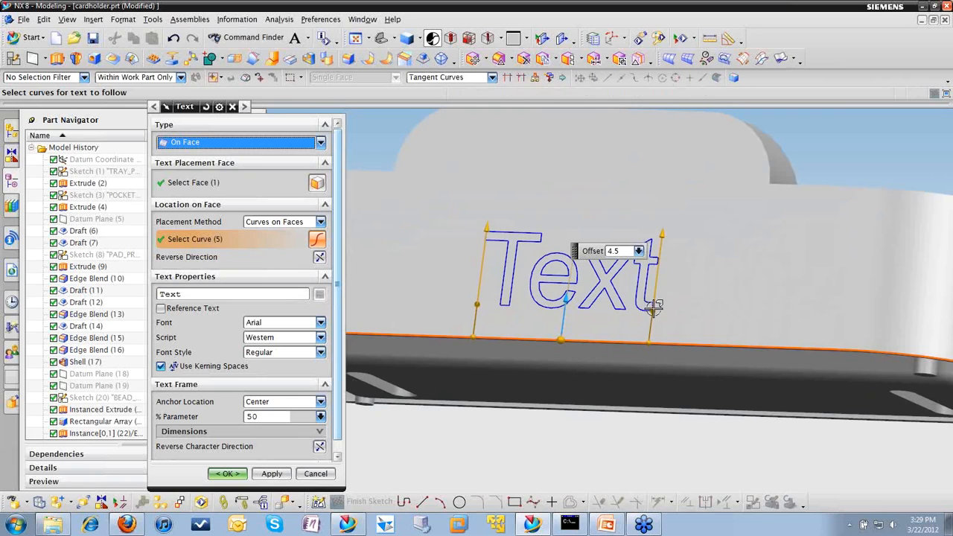
left_click_drag(667, 223, 661, 256)
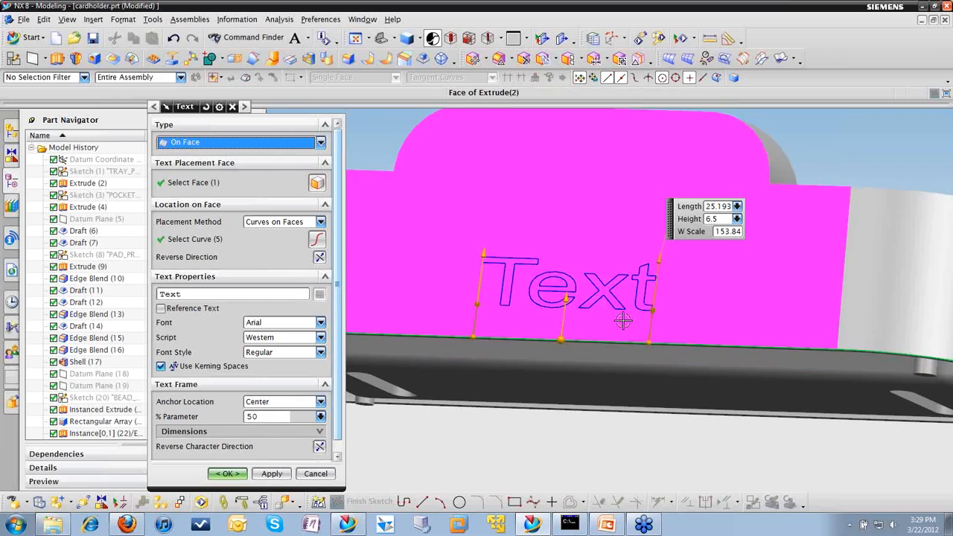
Step: Change the text string to Acuity and set its font to Californian FB
double_click(195, 294)
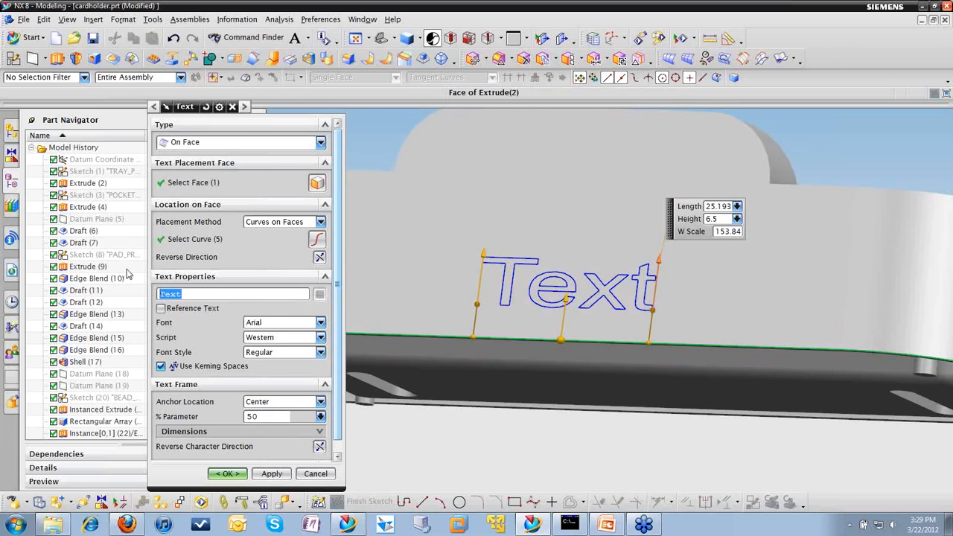
type("Acuity")
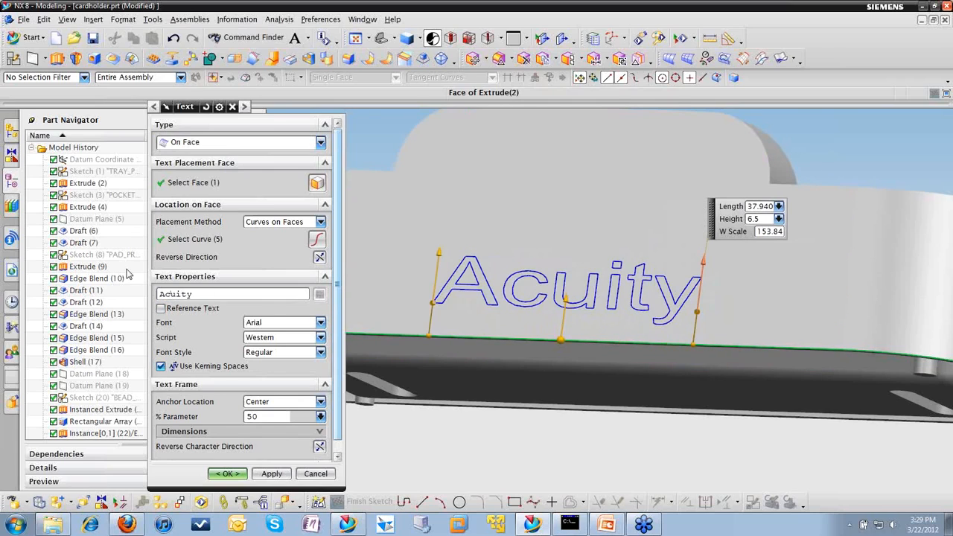
left_click(322, 339)
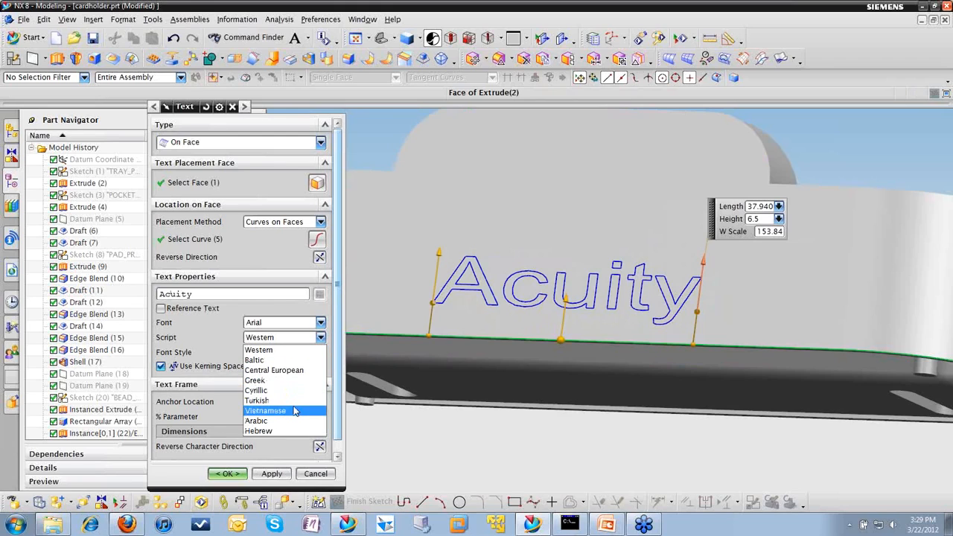
left_click(321, 326)
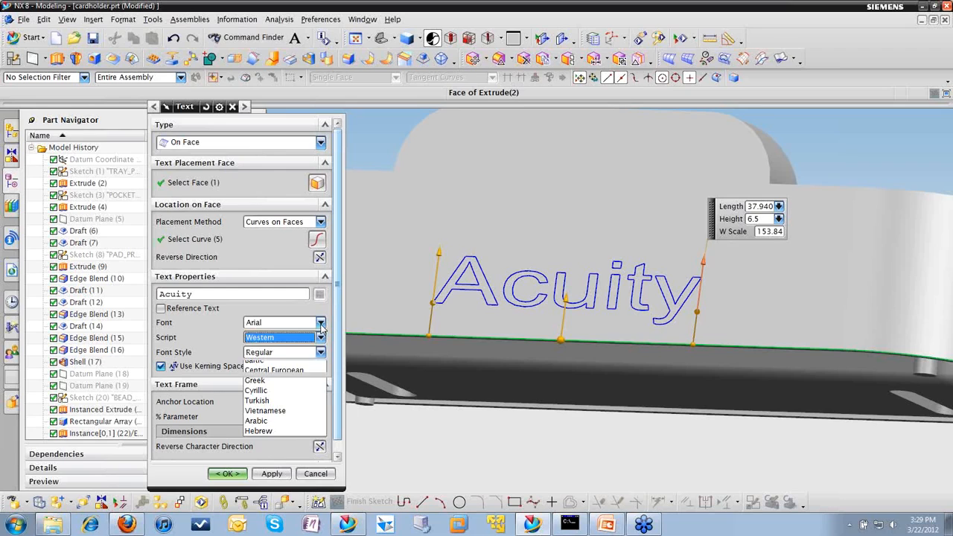
scroll(314, 454, "down", 1)
scroll(313, 450, "down", 7)
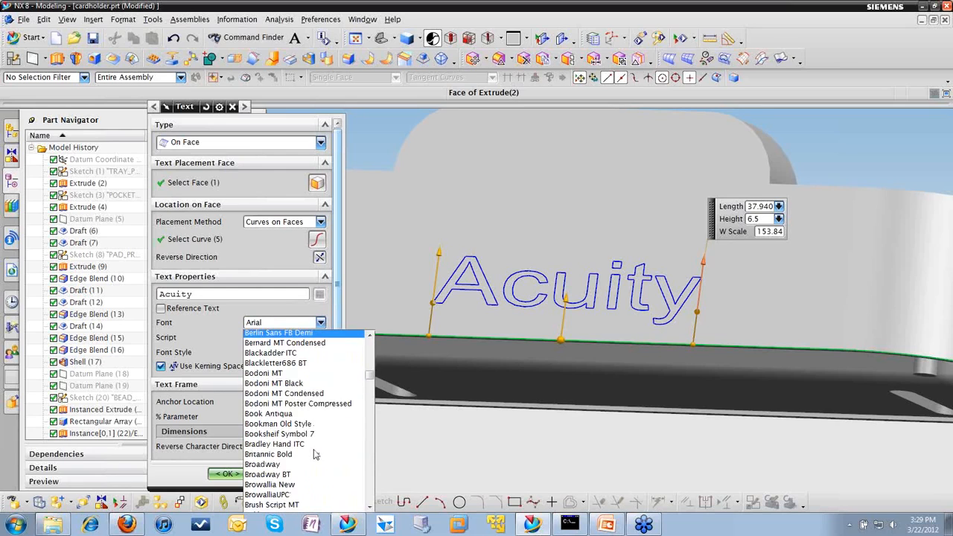
left_click(277, 431)
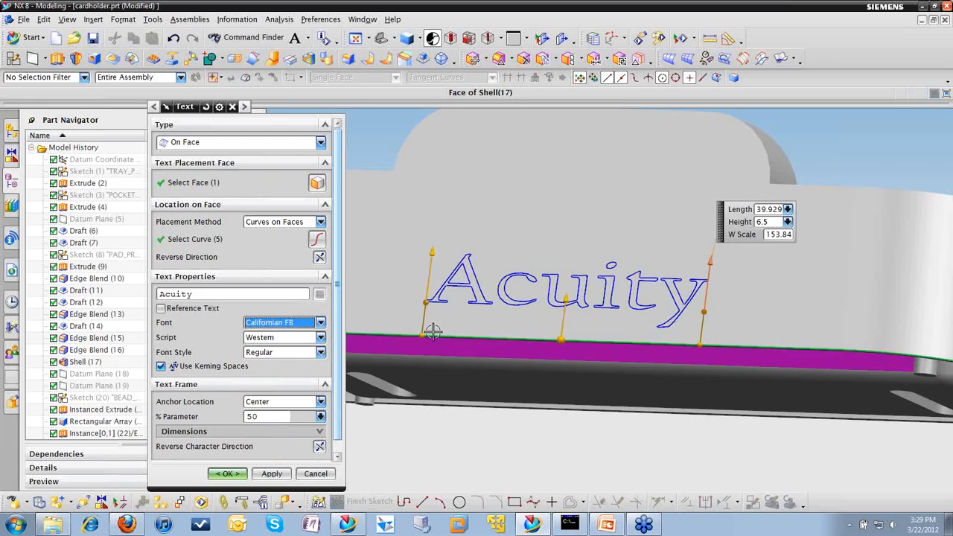
Step: Raise the text's offset from the lower edge to 9 mm and create the text feature
scroll(560, 309, "down", 2)
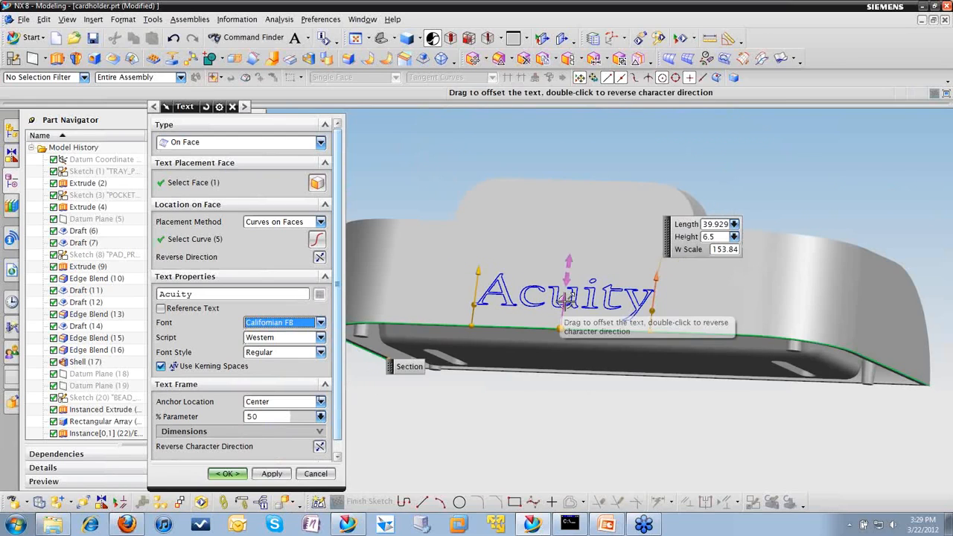
left_click_drag(562, 305, 568, 277)
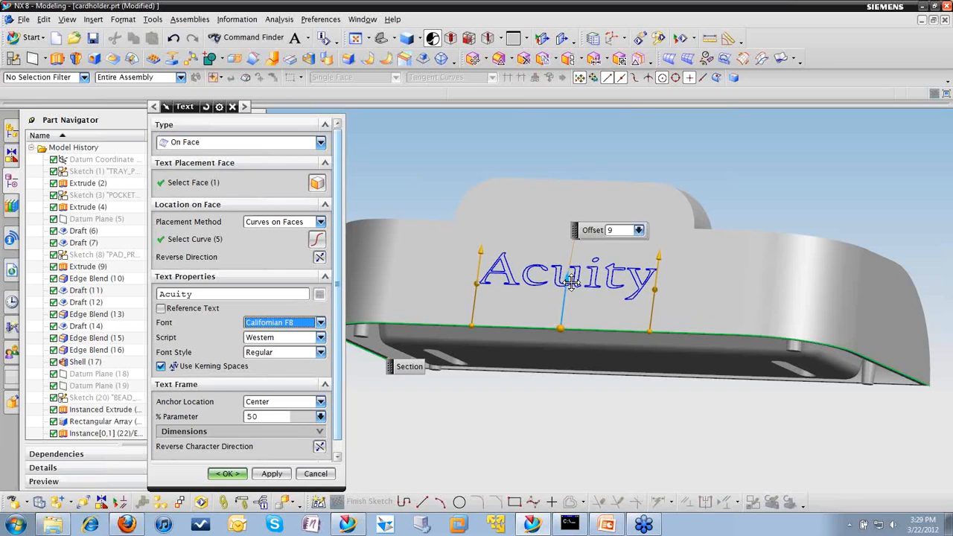
left_click(228, 474)
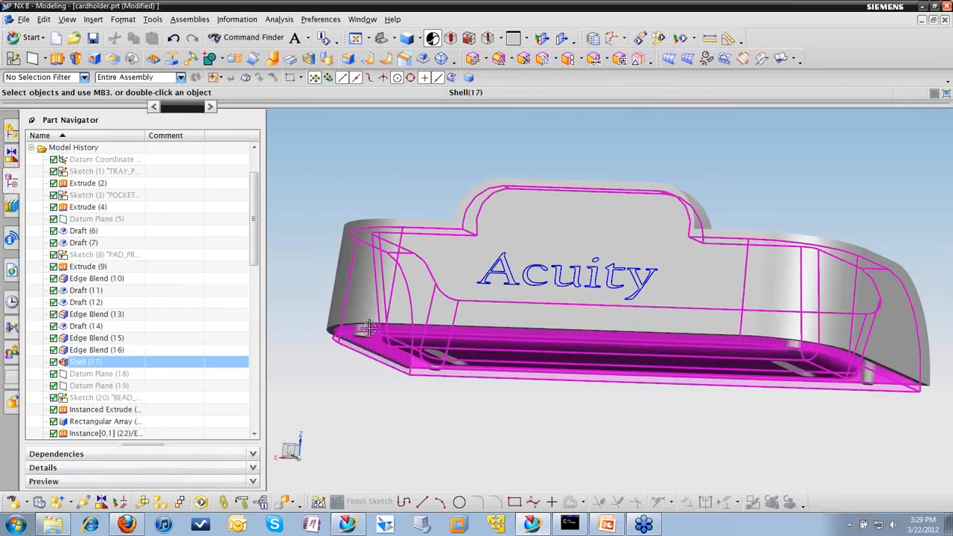
Step: Start an Extrude of the Acuity text curves outward from the back face with an end distance of 1 mm
left_click(57, 58)
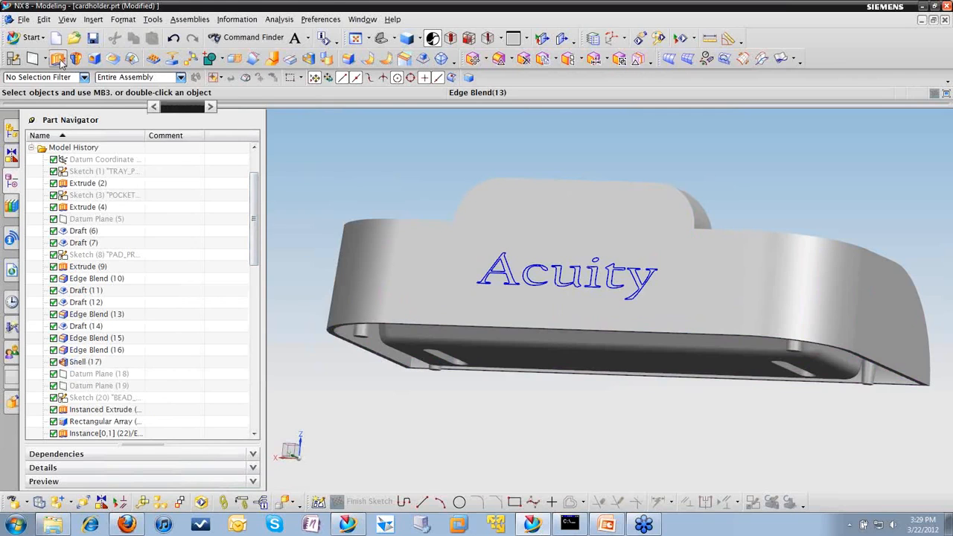
left_click(606, 274)
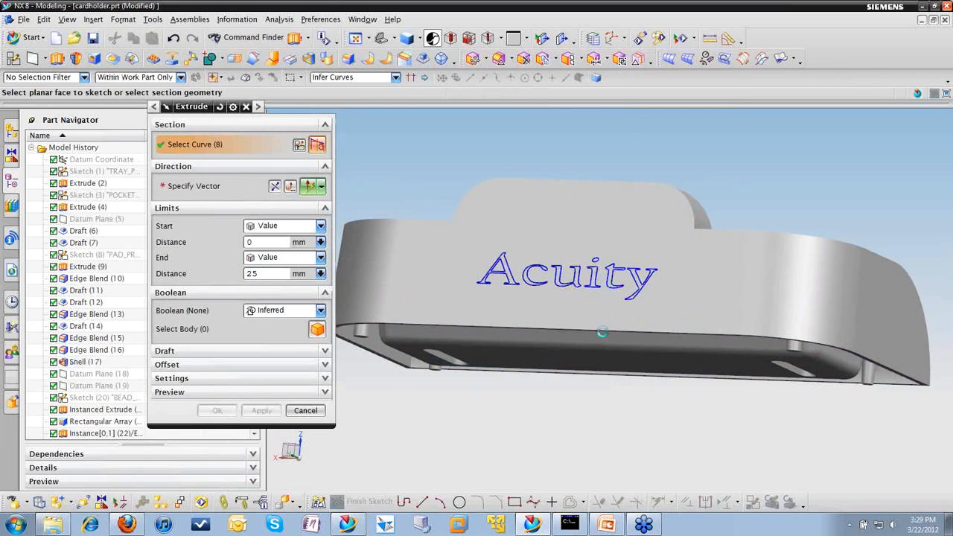
left_click(530, 245)
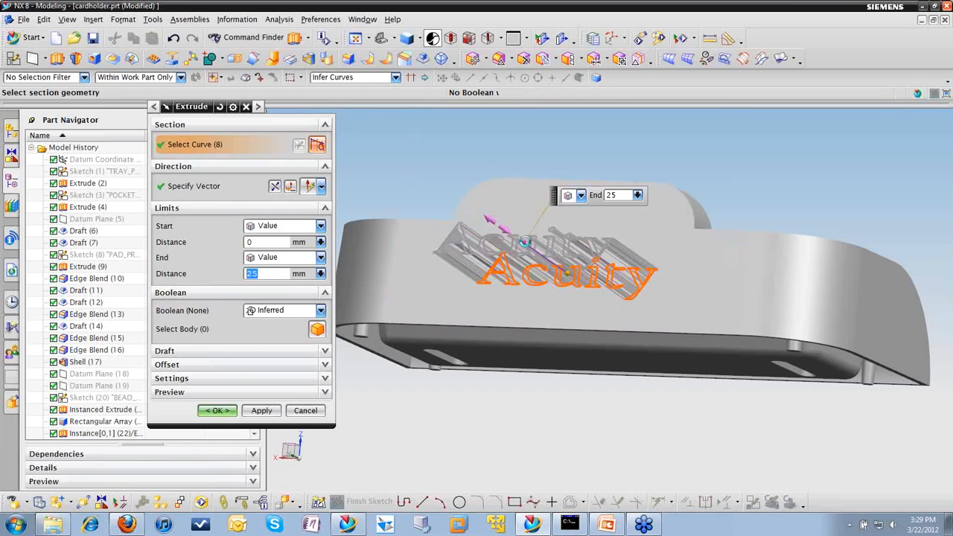
left_click_drag(547, 256, 572, 281)
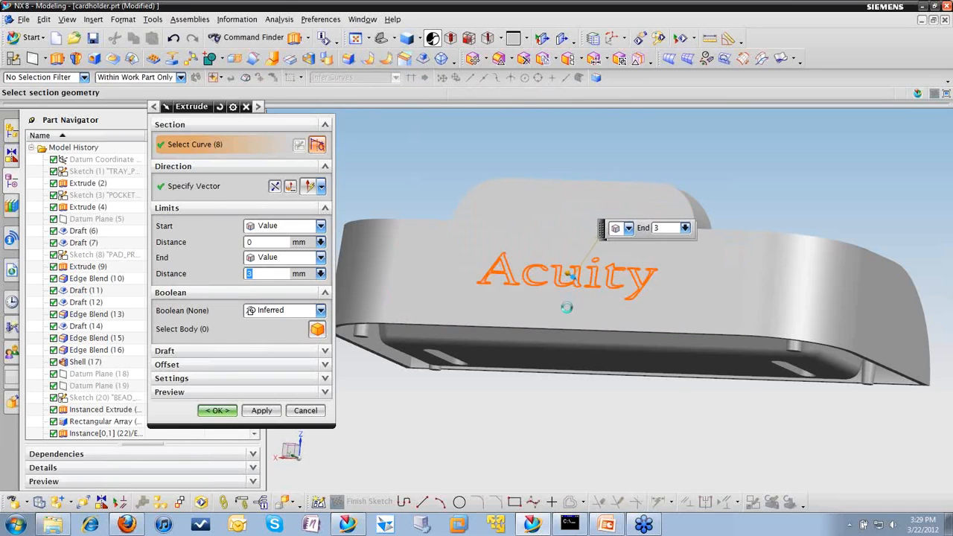
middle_click_drag(568, 297, 503, 294)
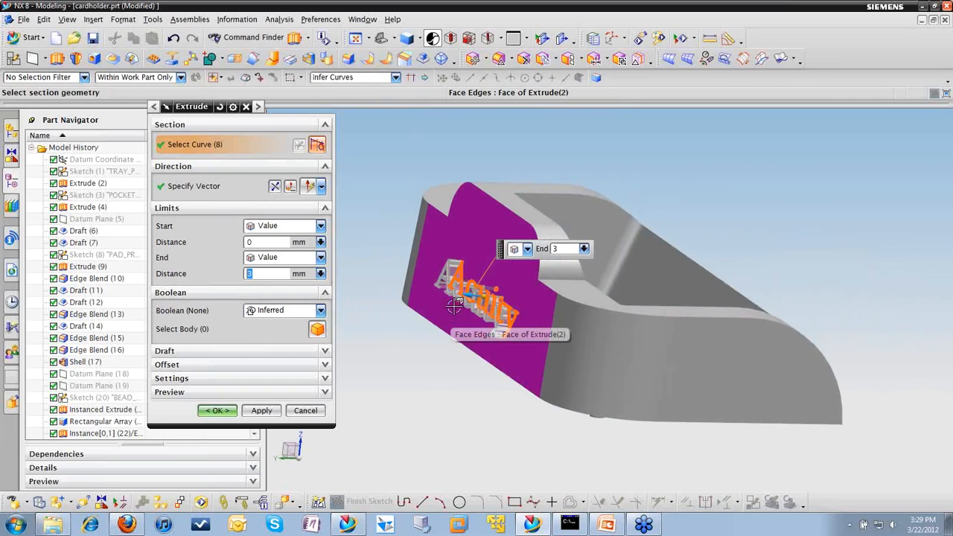
left_click(561, 252)
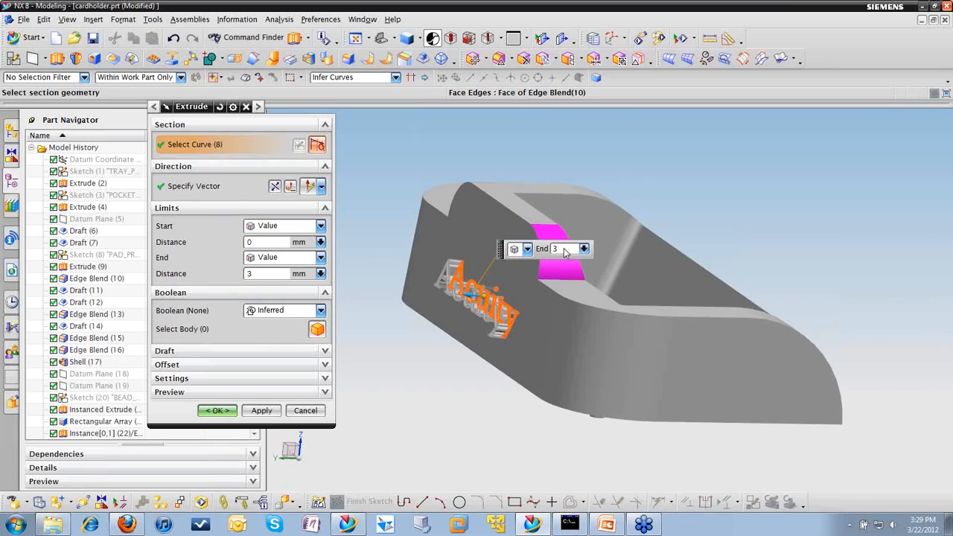
type("1")
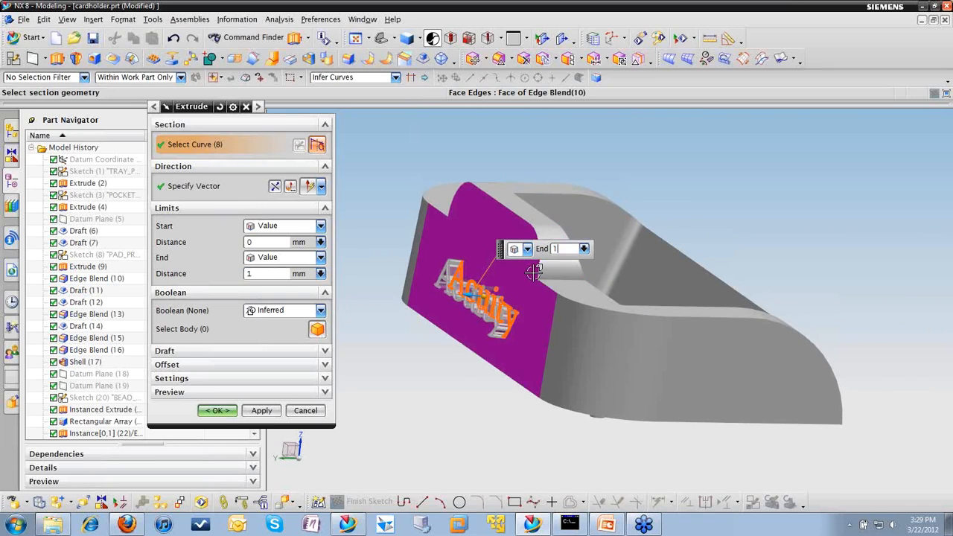
key("Return")
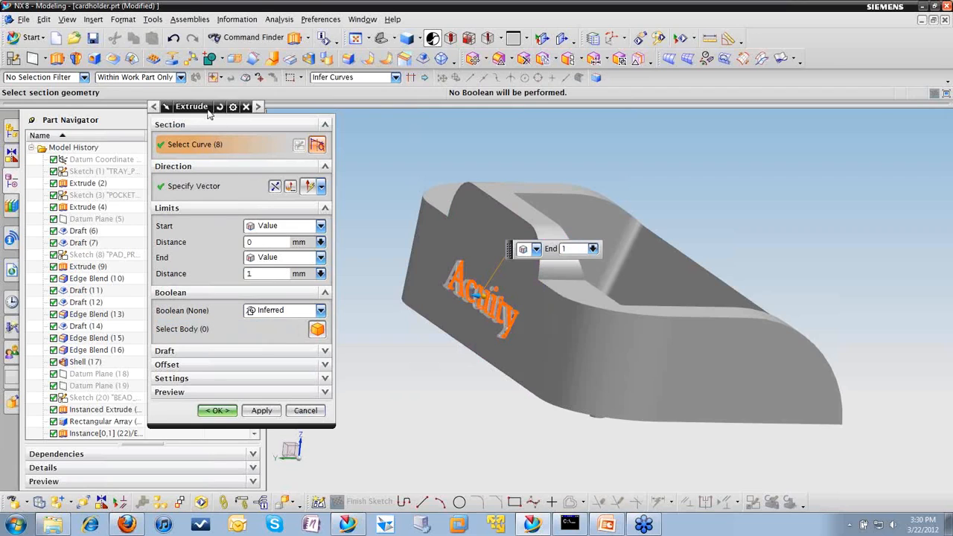
Step: Try extruding the text 10 mm into the body with the inferred Boolean, and restore the outward end distance of 1 mm
left_click_drag(208, 111, 167, 112)
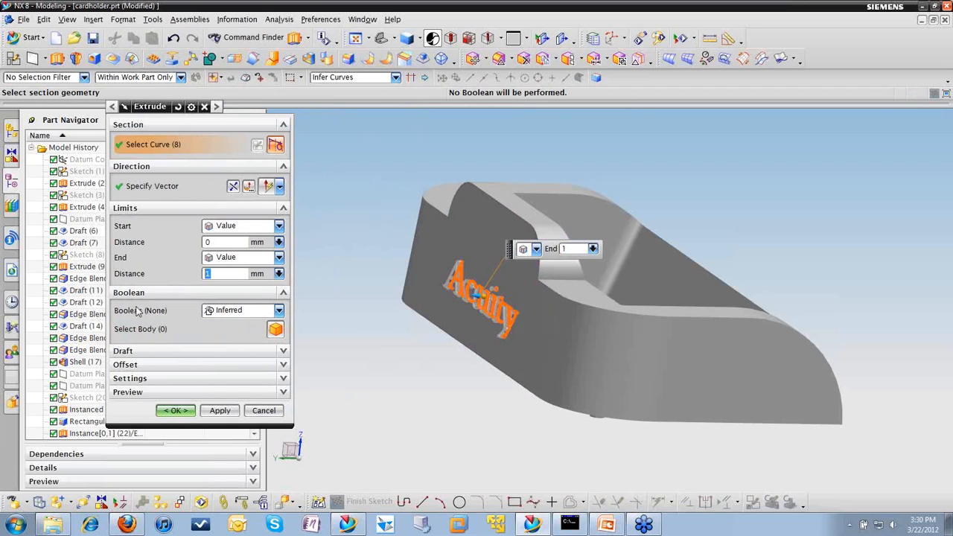
left_click(249, 310)
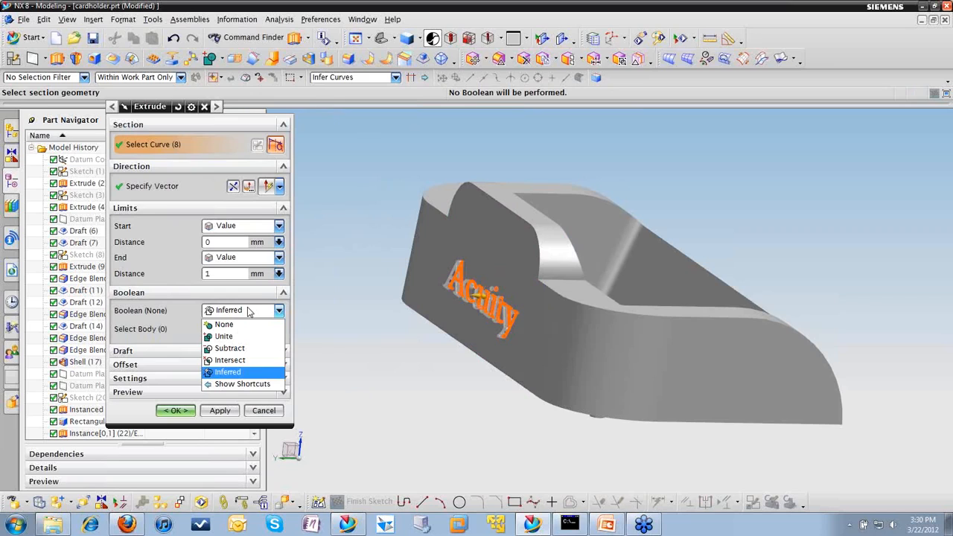
left_click(188, 324)
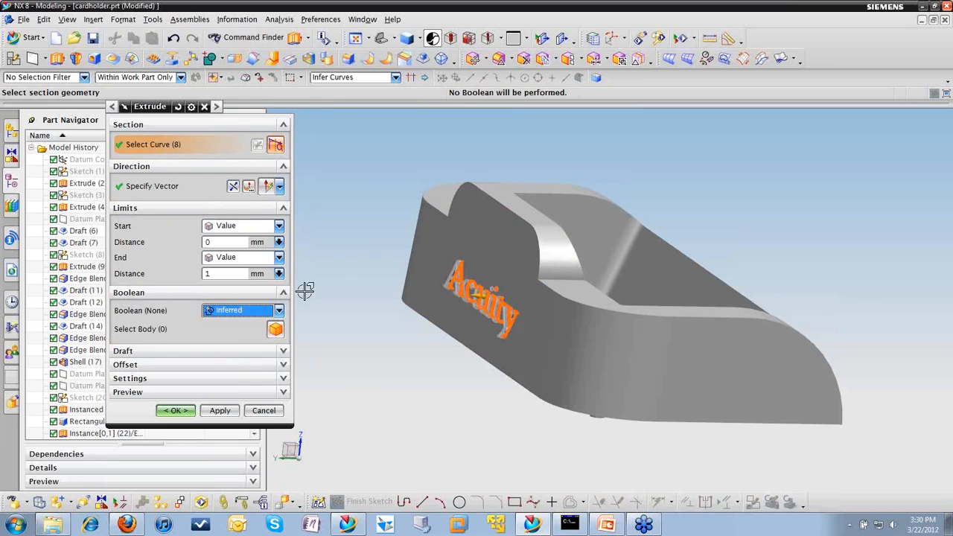
left_click(481, 296)
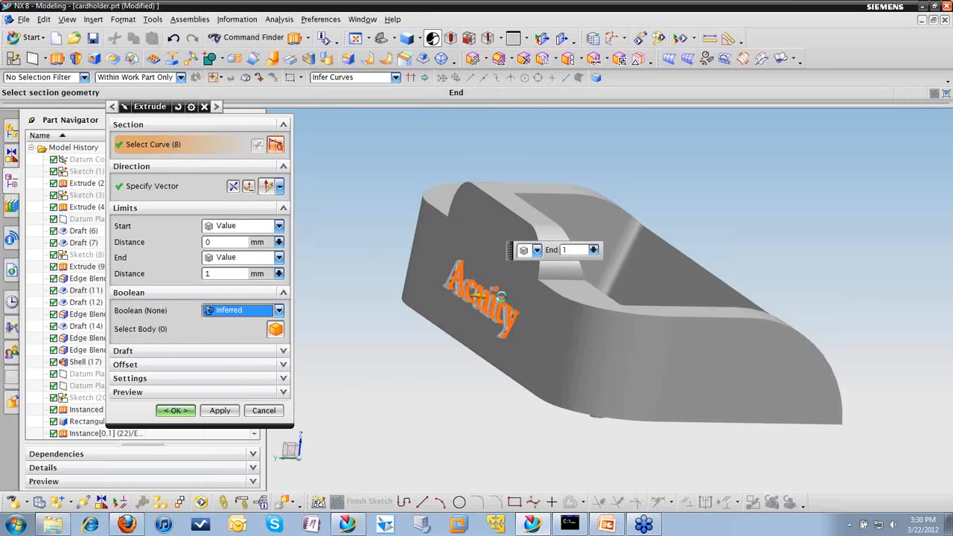
left_click_drag(481, 296, 437, 292)
double_click(438, 293)
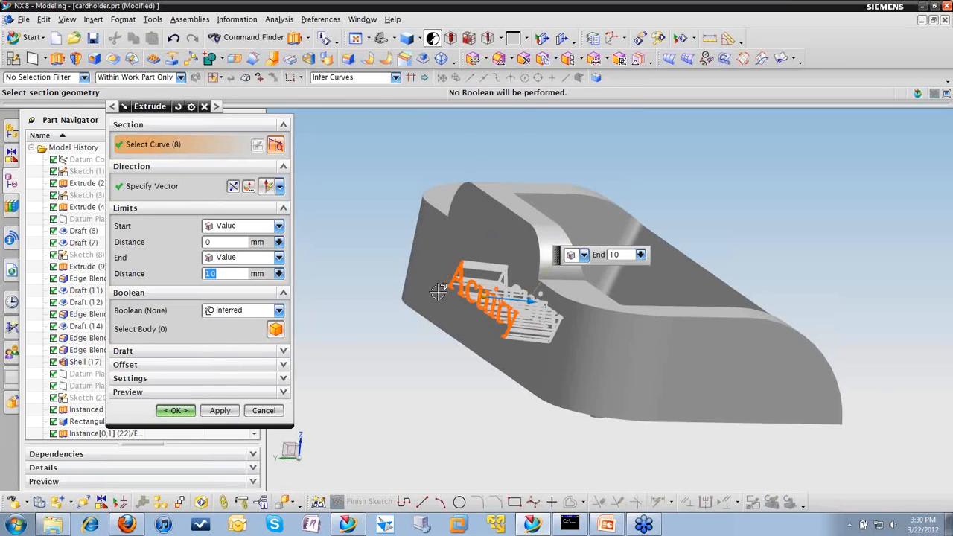
double_click(533, 302)
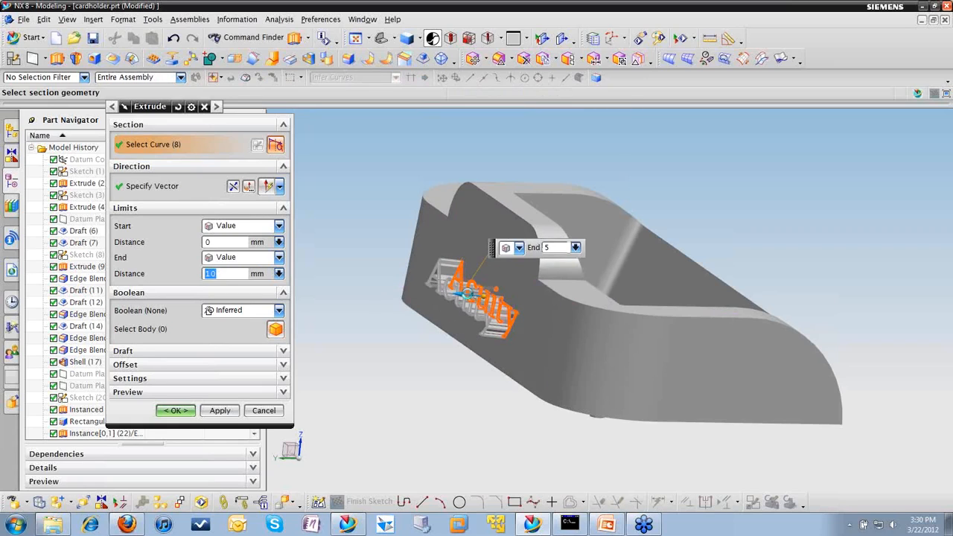
type("3")
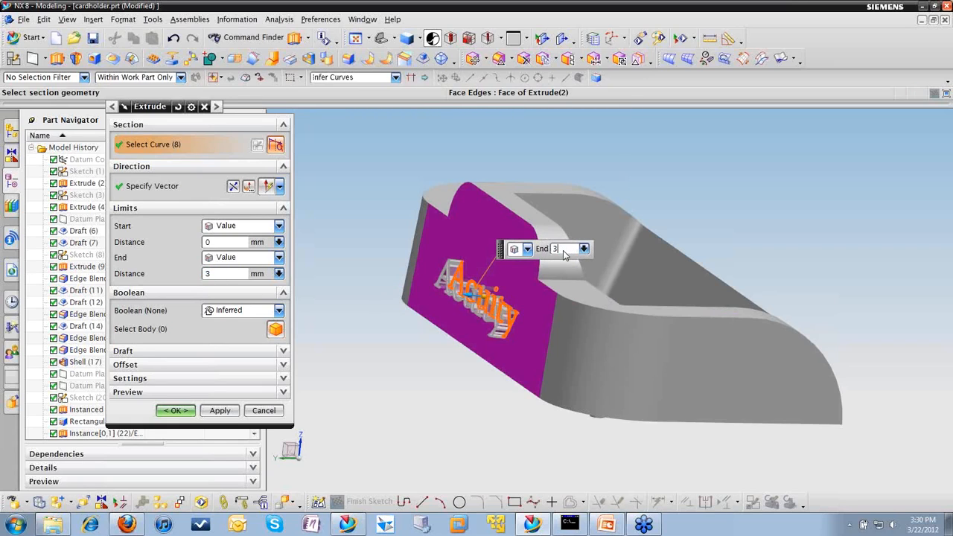
key("BackSpace")
type("1")
key("Return")
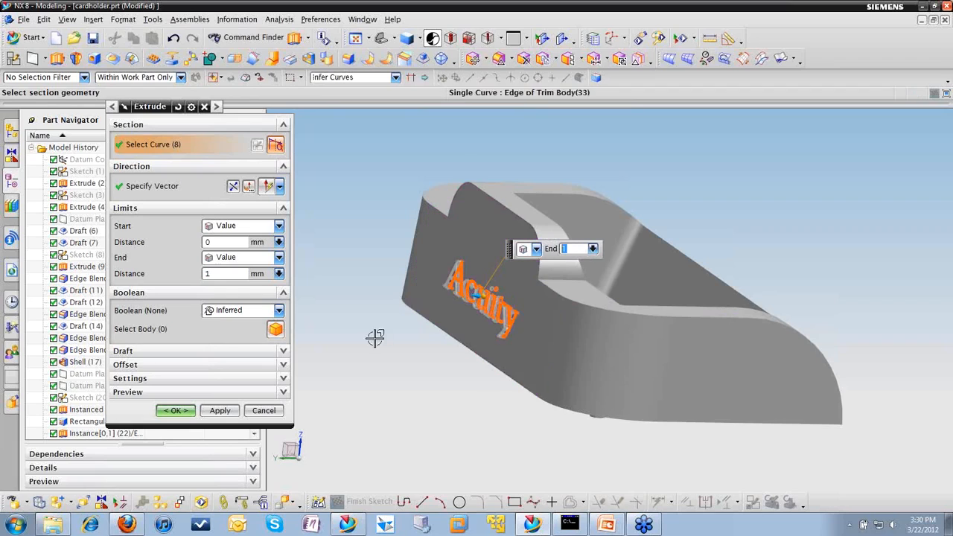
Step: Set the extrusion's Boolean to Unite with the cardholder body and create the raised text
left_click(262, 311)
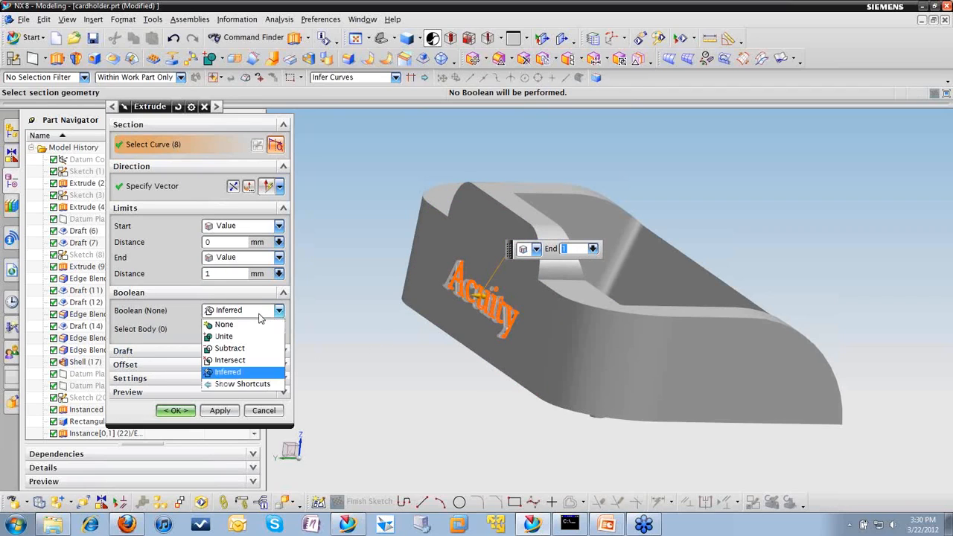
left_click(238, 336)
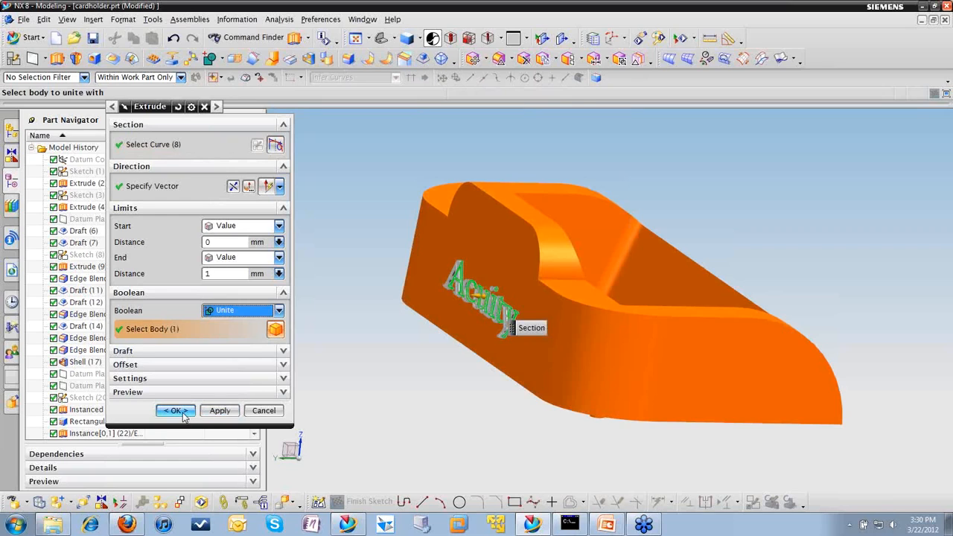
left_click(183, 412)
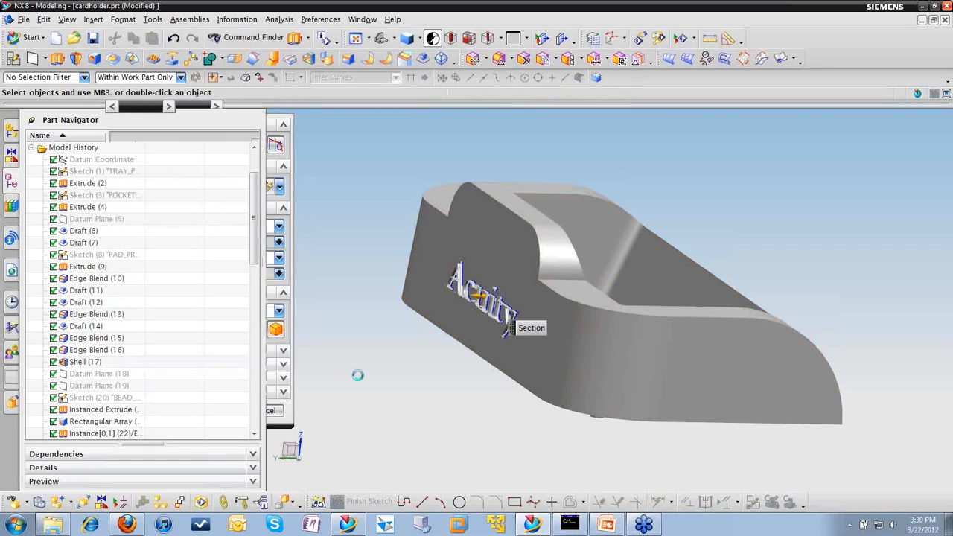
Step: Inspect the new text and extrude features in turn at the end of the model history
middle_click_drag(419, 412, 342, 374)
left_click_drag(255, 264, 255, 439)
left_click(101, 410)
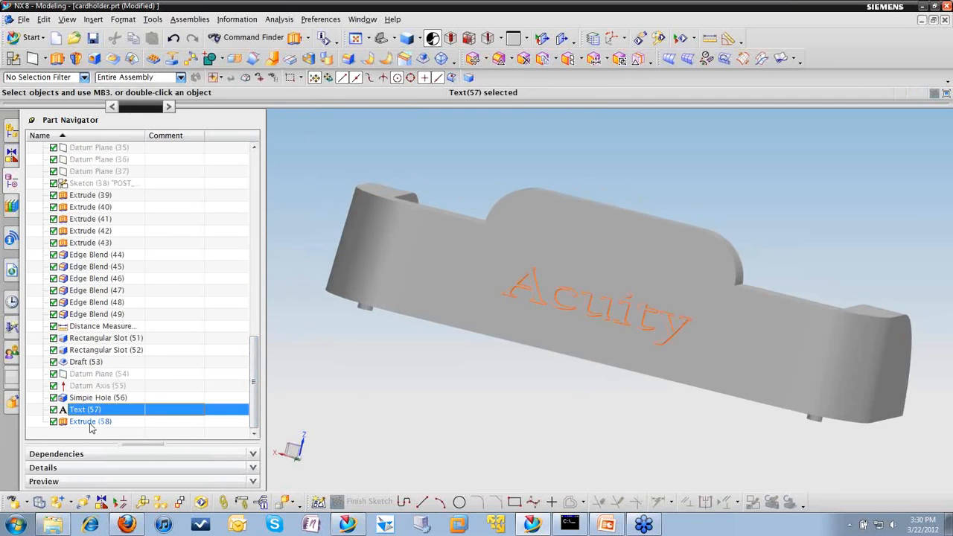
left_click(90, 422)
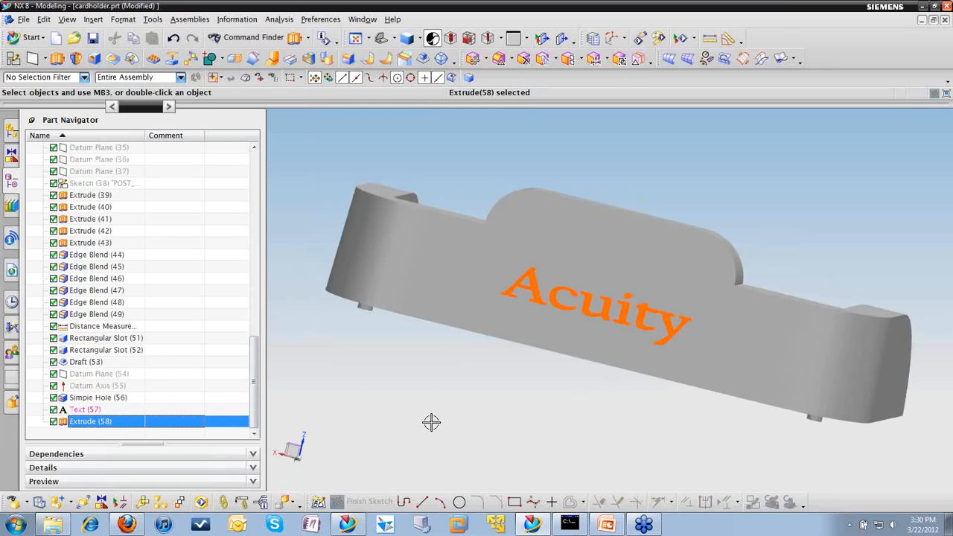
Step: Start the User Defined Feature Wizard and capture a straight-on view of the raised Acuity text as the feature's preview image
middle_click_drag(583, 434, 561, 402)
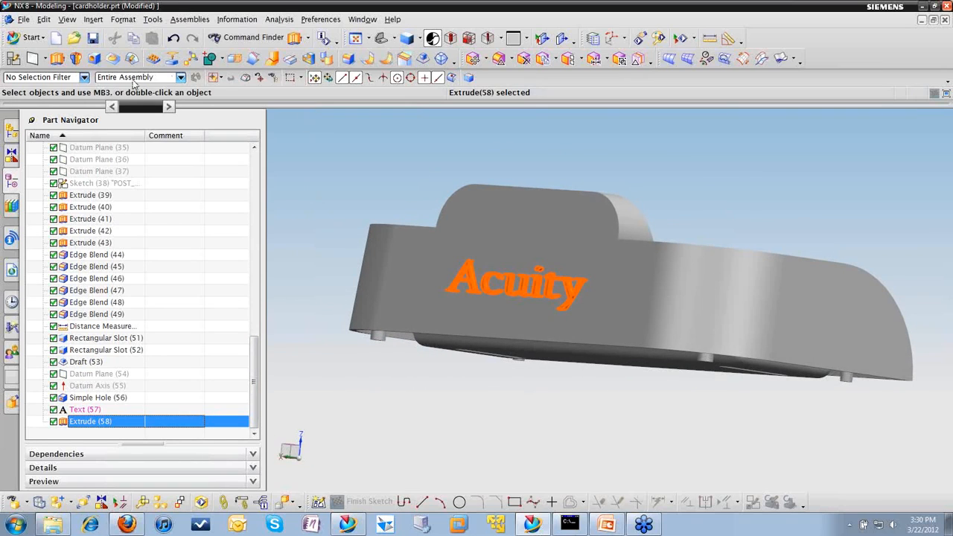
left_click(152, 19)
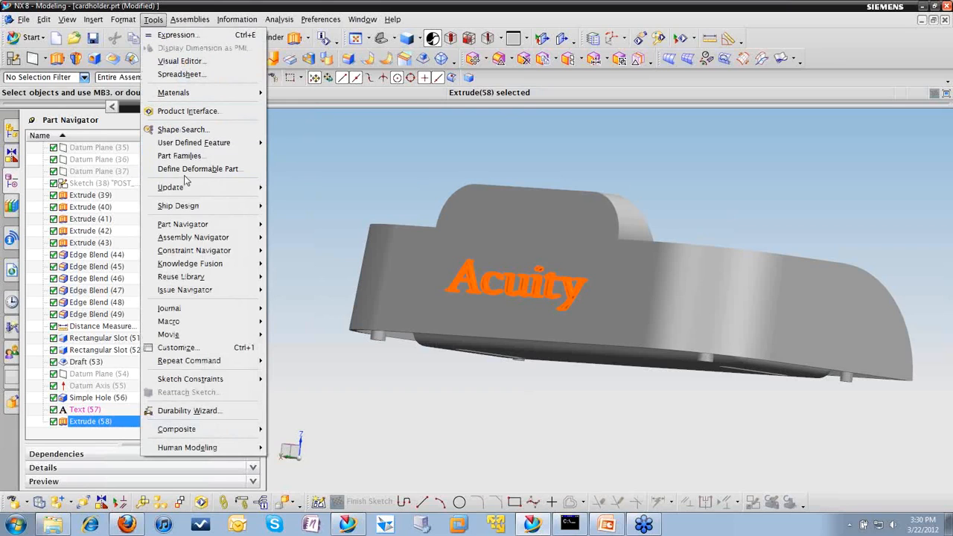
mouse_move(216, 143)
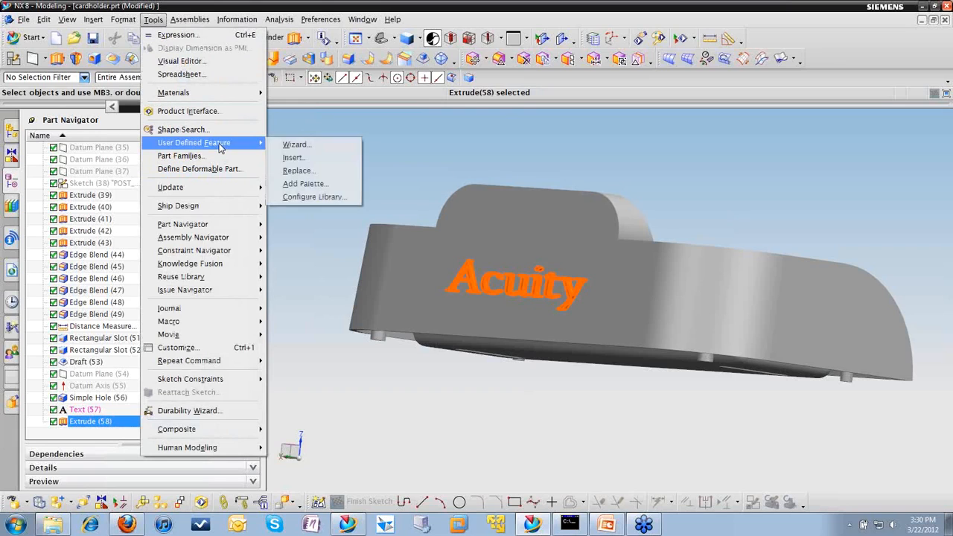
left_click(295, 144)
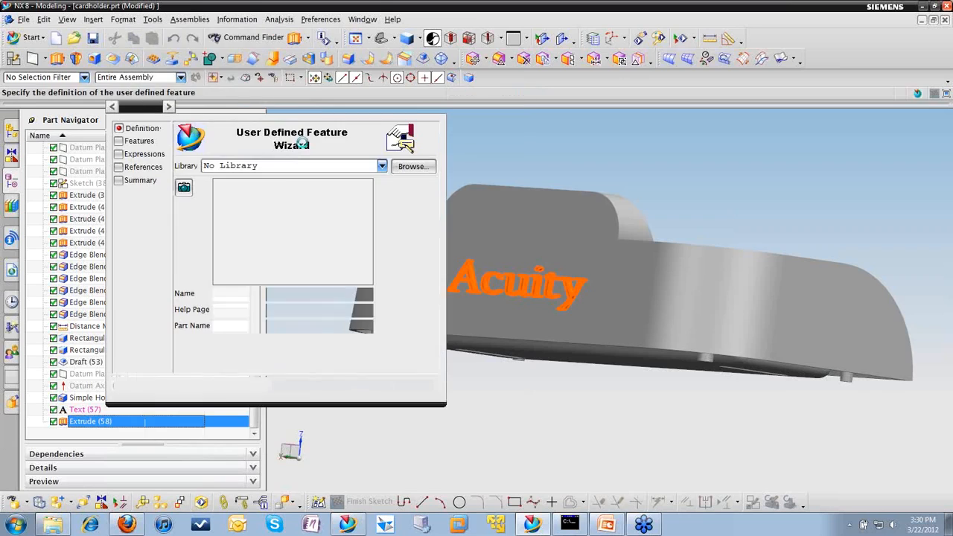
scroll(541, 342, "up", 1)
scroll(541, 342, "up", 2)
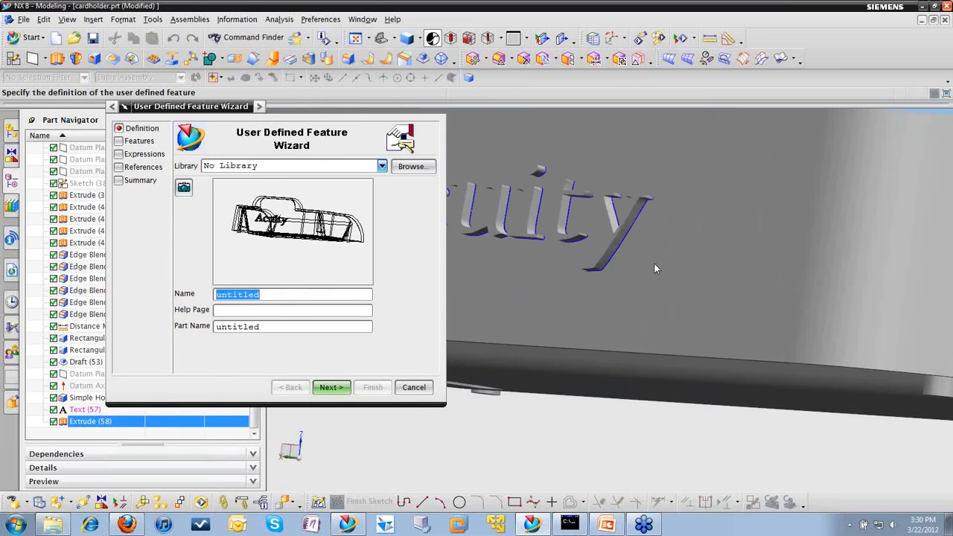
middle_click_drag(608, 294, 624, 344)
scroll(624, 344, "down", 1)
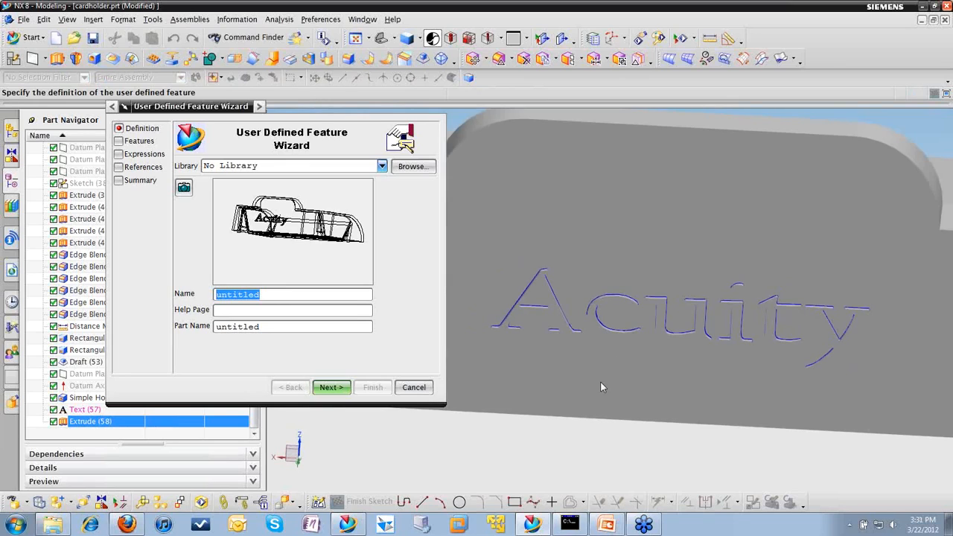
key("F8")
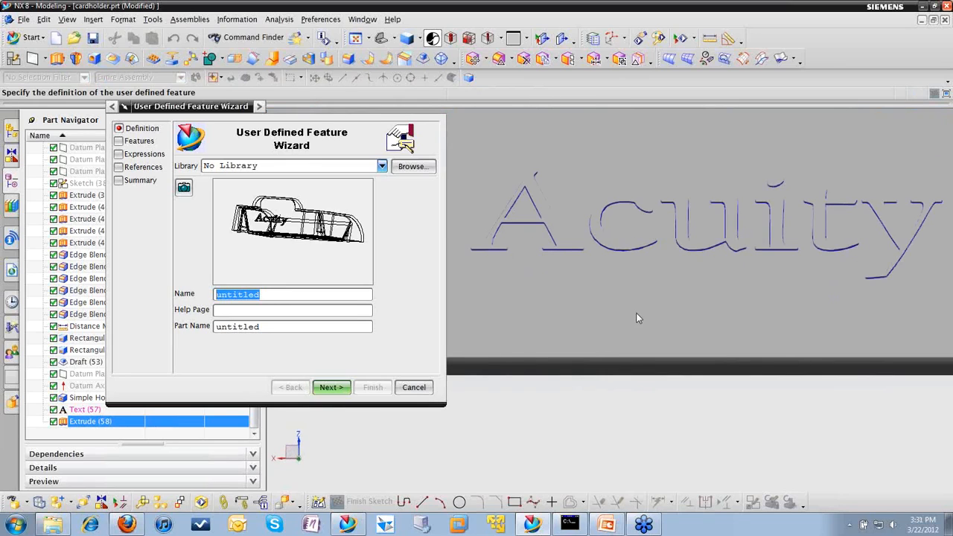
middle_click_drag(636, 317, 544, 395, "shift")
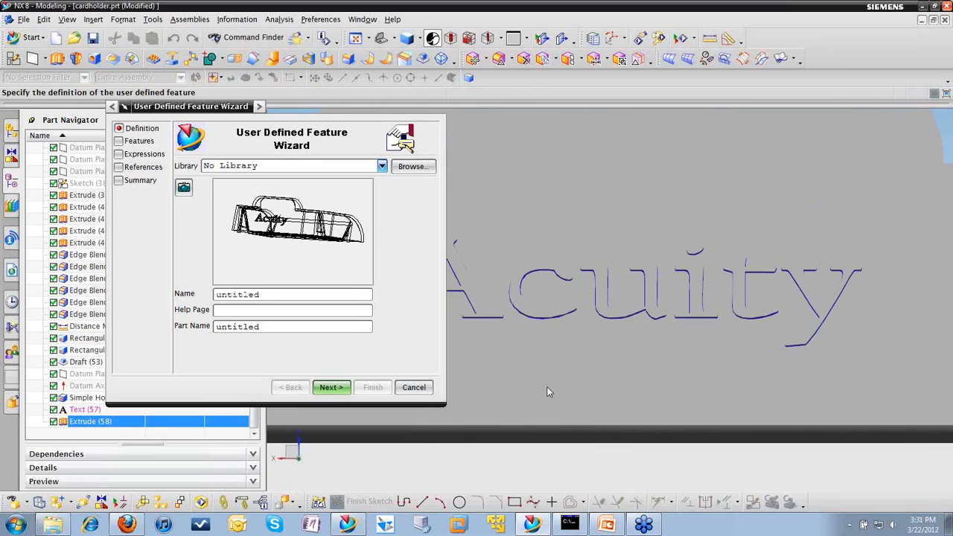
scroll(547, 392, "up", 1)
left_click(184, 187)
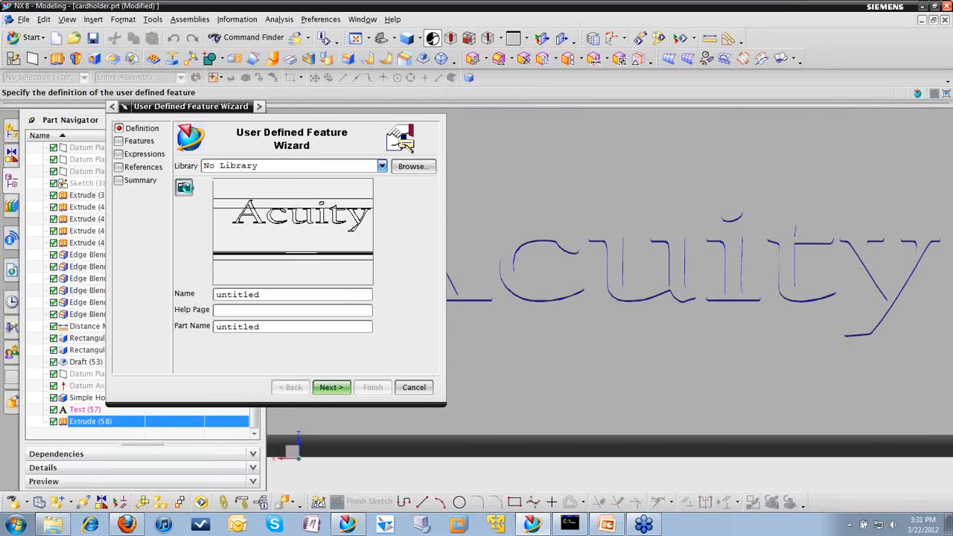
scroll(553, 355, "down", 1)
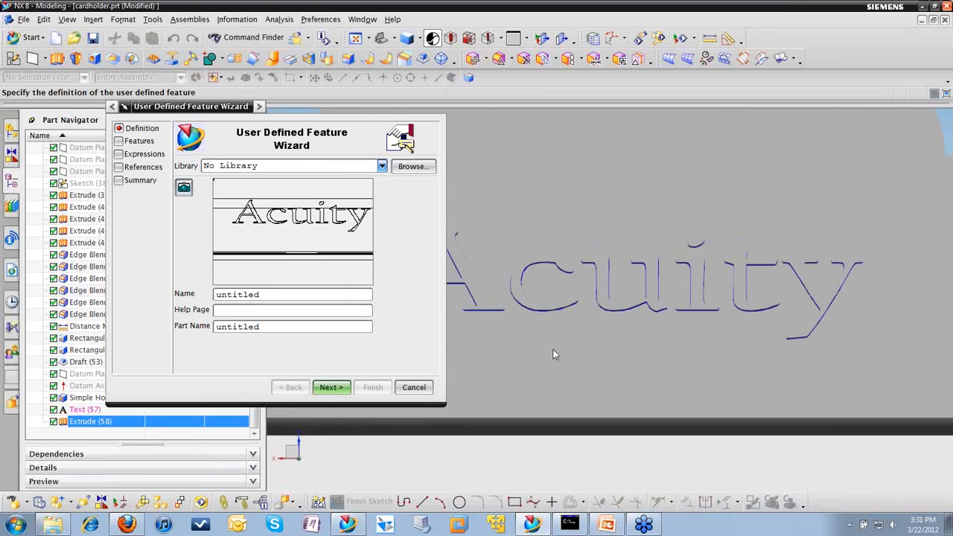
left_click(185, 188)
Step: Set both the name and the part name of the user defined feature to Acuity_logo and proceed to feature selection
double_click(279, 296)
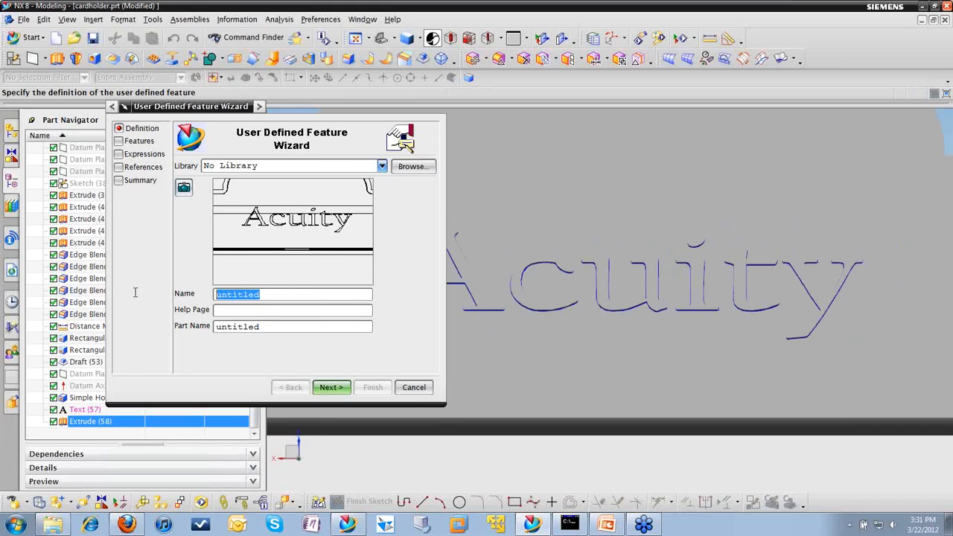
type("Ac")
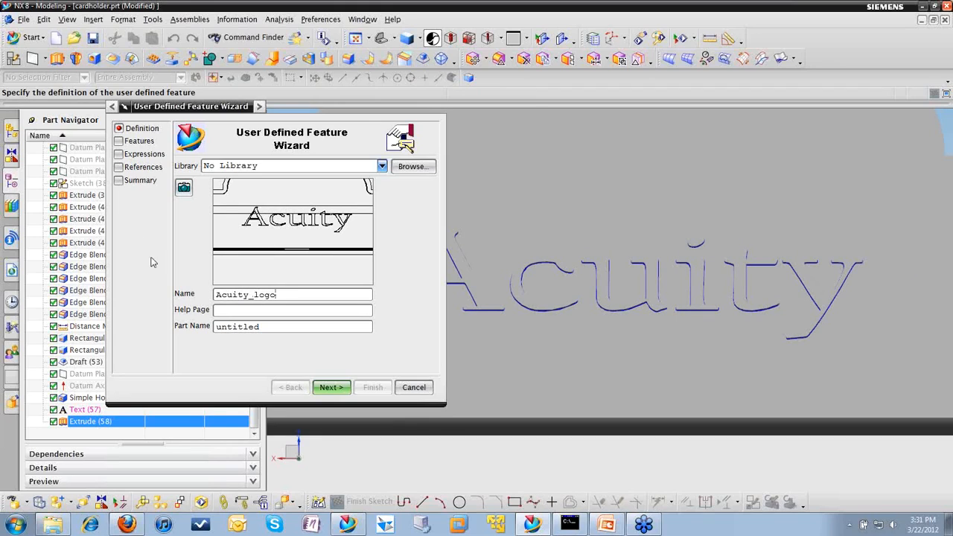
double_click(283, 295)
key("ctrl+c")
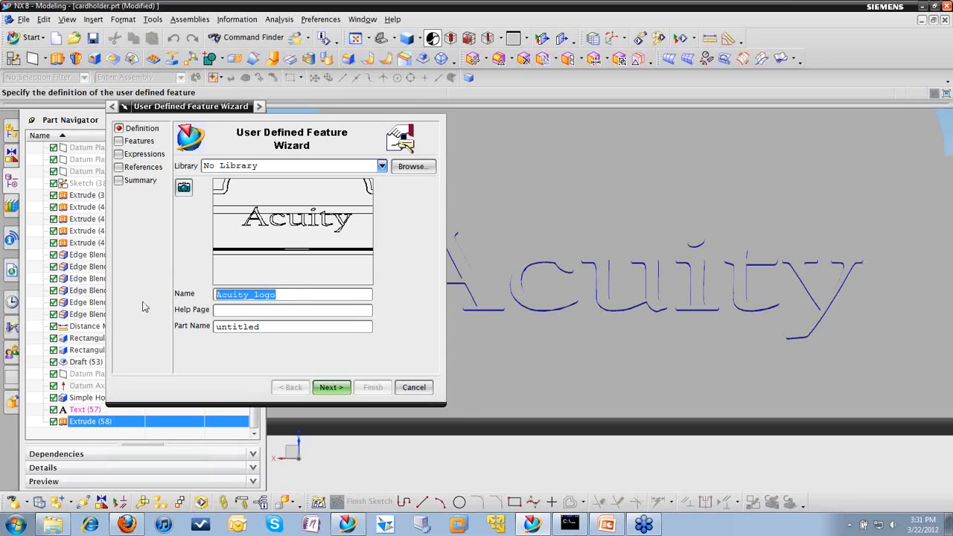
double_click(269, 328)
key("ctrl+v")
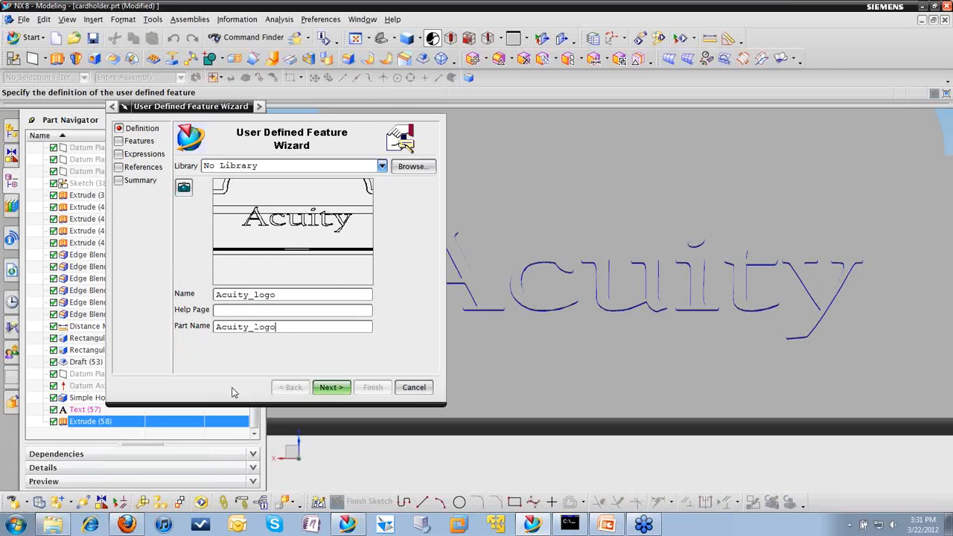
left_click(331, 387)
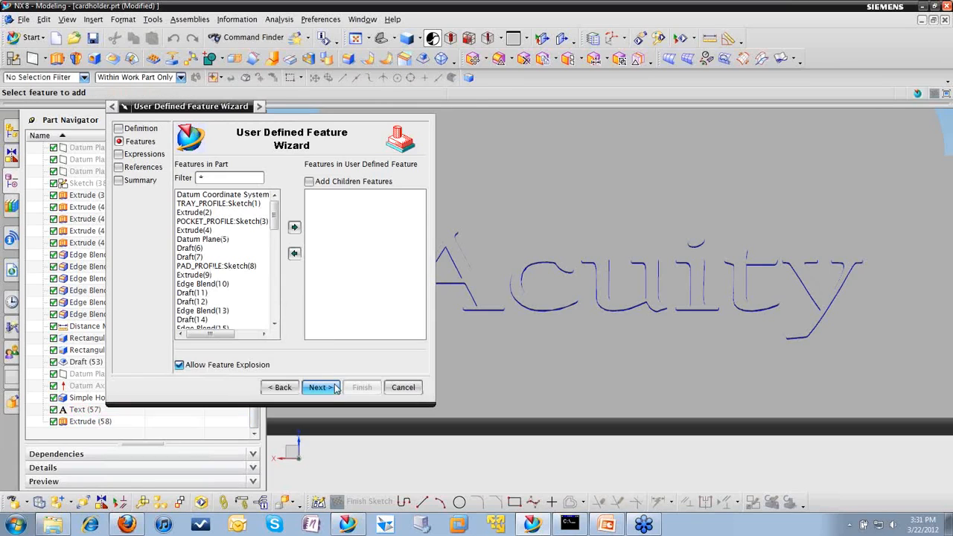
Step: Include the Text(57) and Extrude(58) features in the definition and disallow feature explosion
left_click_drag(274, 213, 269, 326)
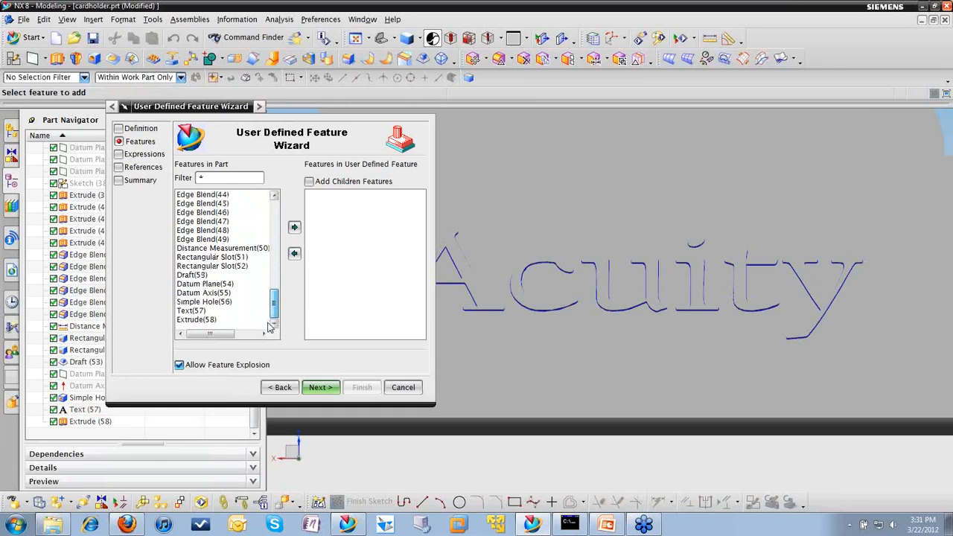
left_click(210, 321)
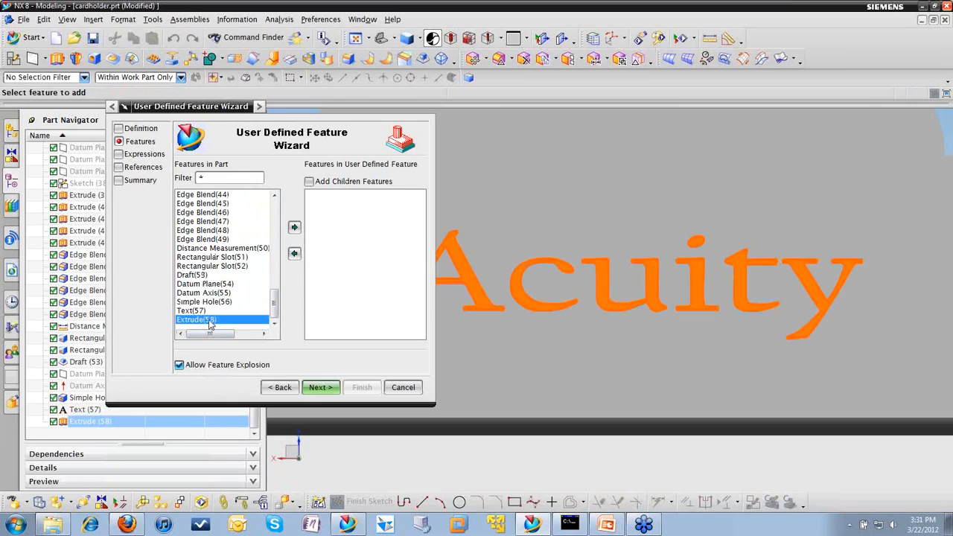
left_click(205, 311, "ctrl")
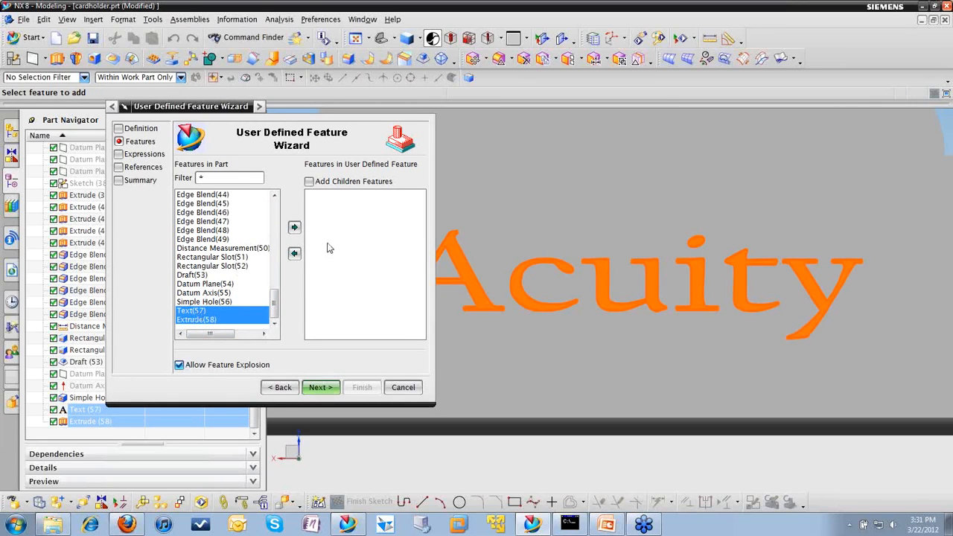
left_click(295, 227)
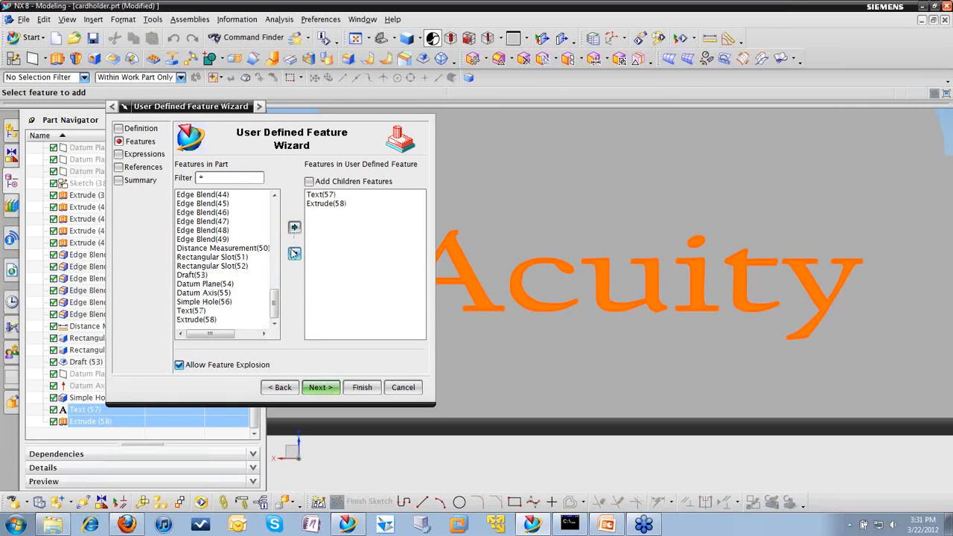
left_click(180, 366)
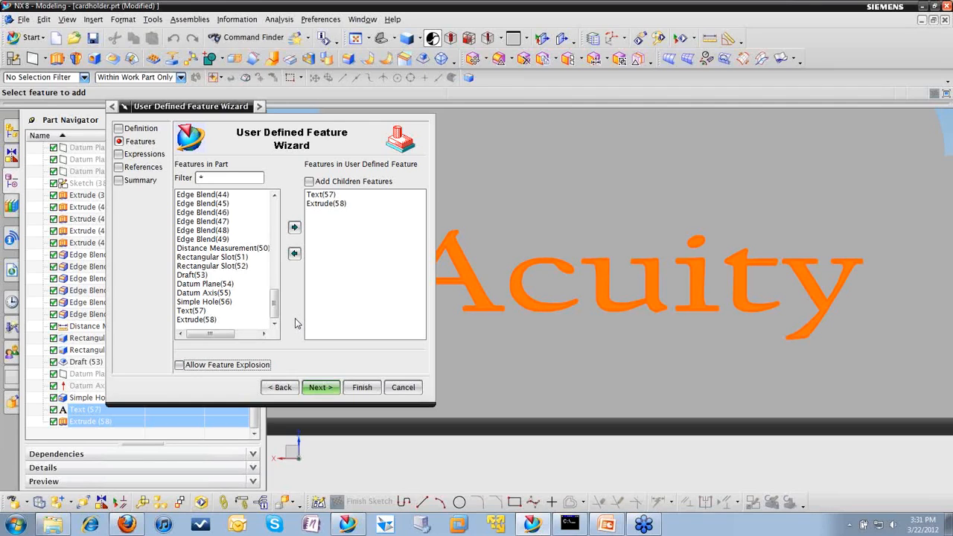
left_click(318, 387)
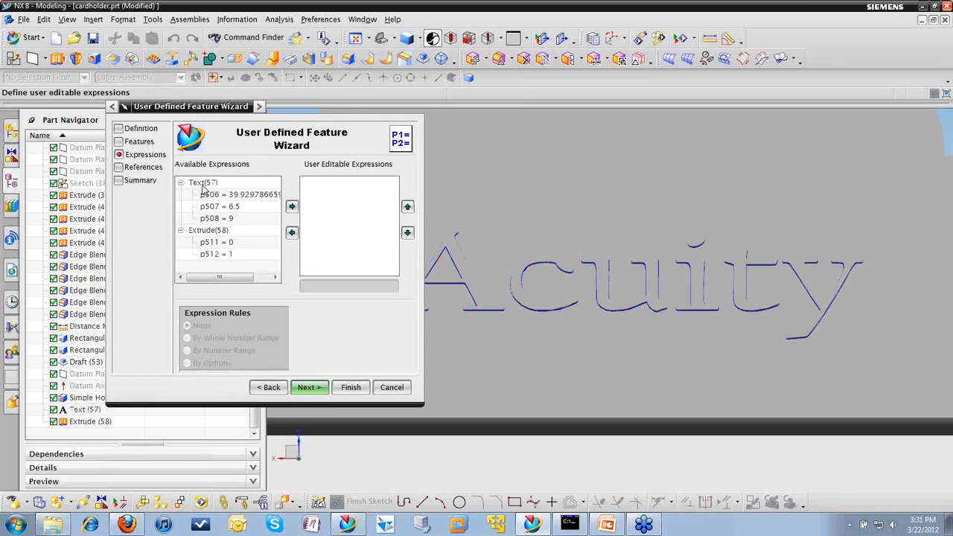
Step: Make all expressions of the text and extrude features user editable, except the extrusion's Start Limit
left_click(203, 183)
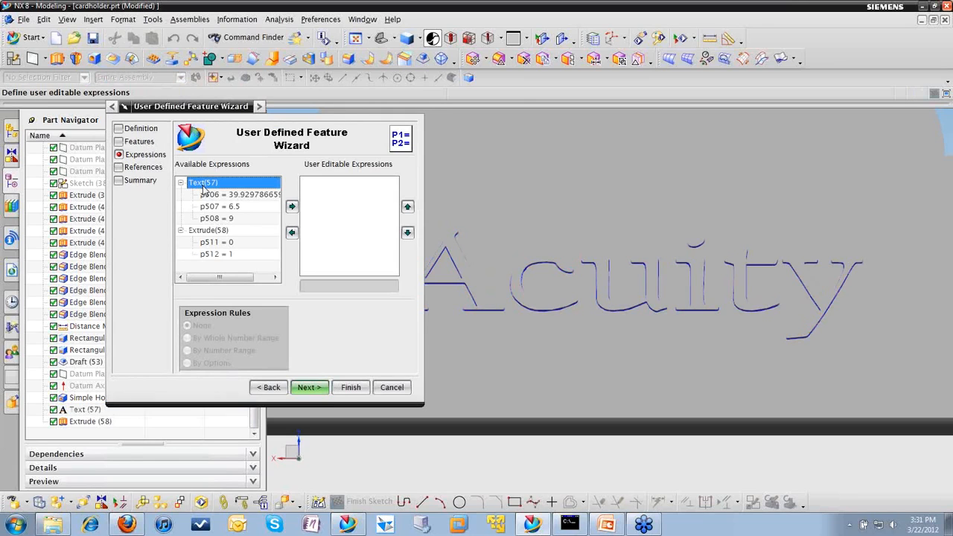
left_click(292, 206)
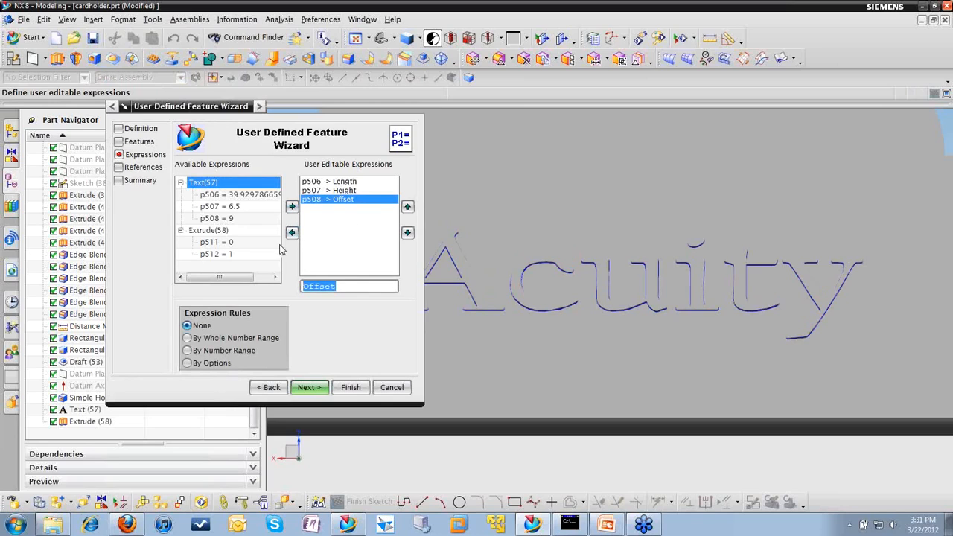
left_click(212, 231)
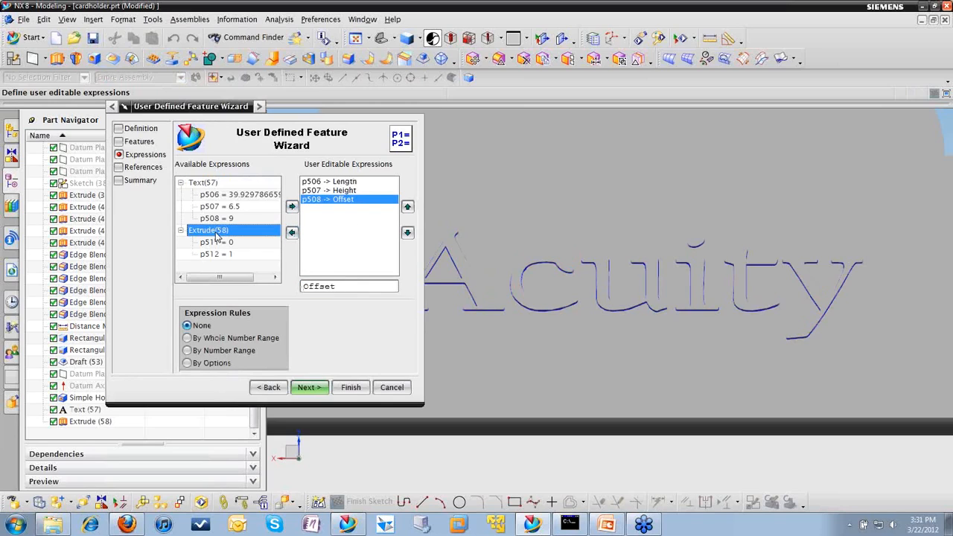
left_click(292, 208)
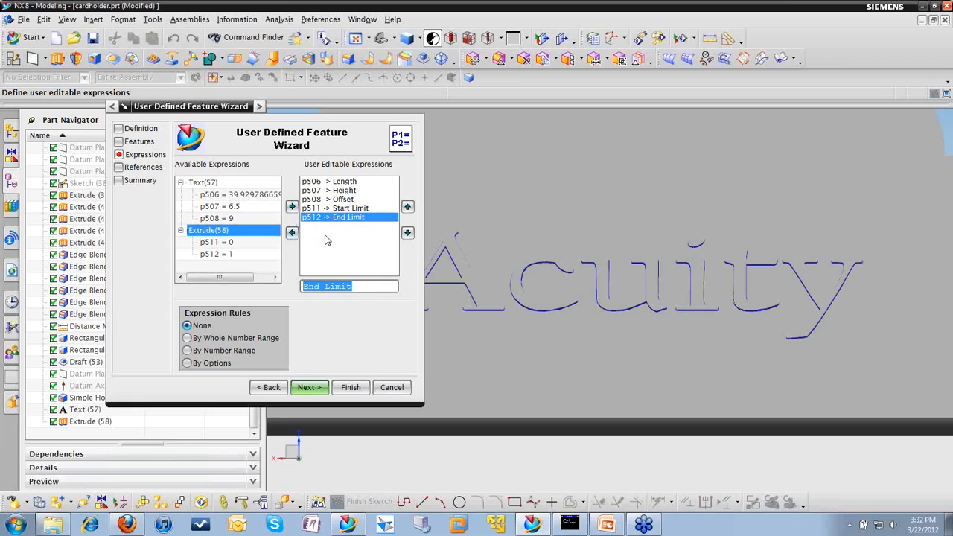
left_click(339, 211)
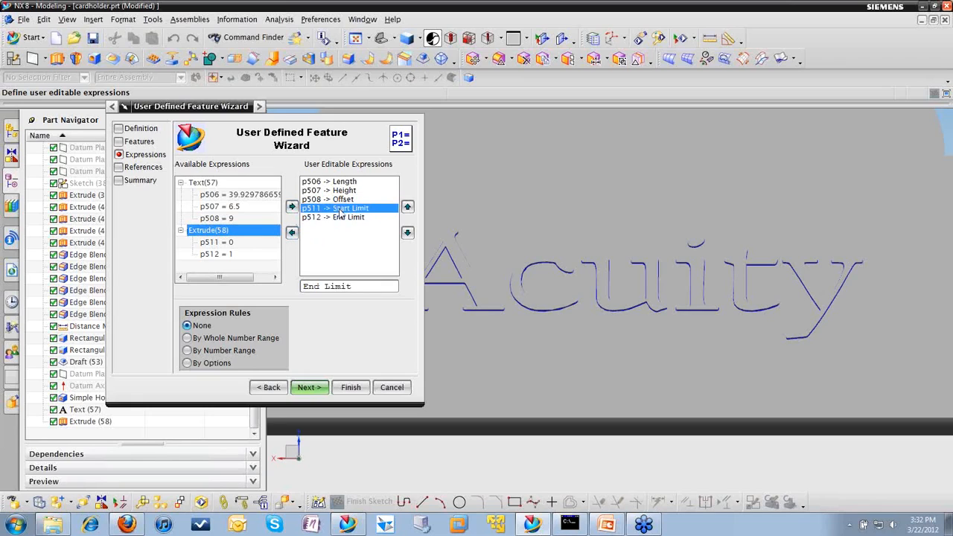
left_click(291, 232)
Step: Rename the extrusion's End Limit expression as Extrude Distance
left_click(345, 211)
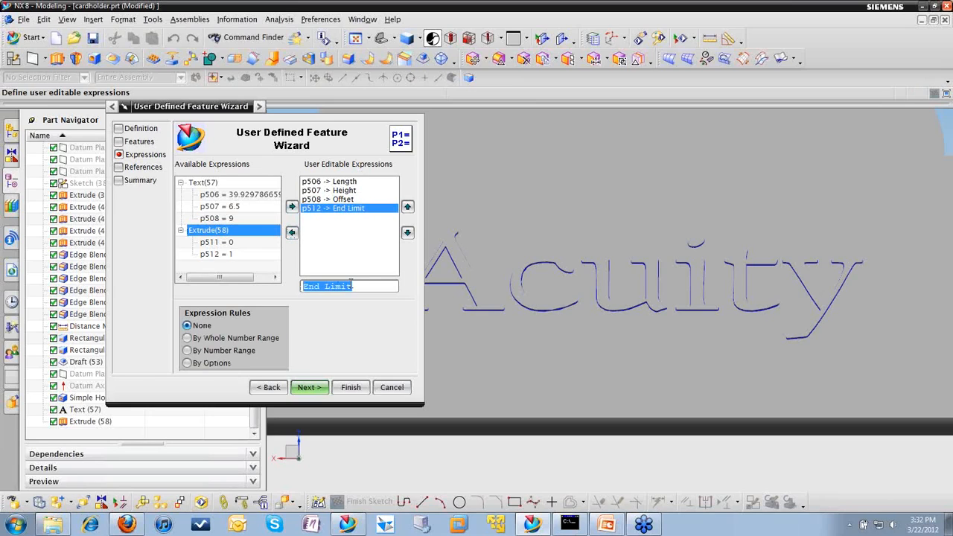
left_click_drag(356, 290, 297, 286)
type("Ex")
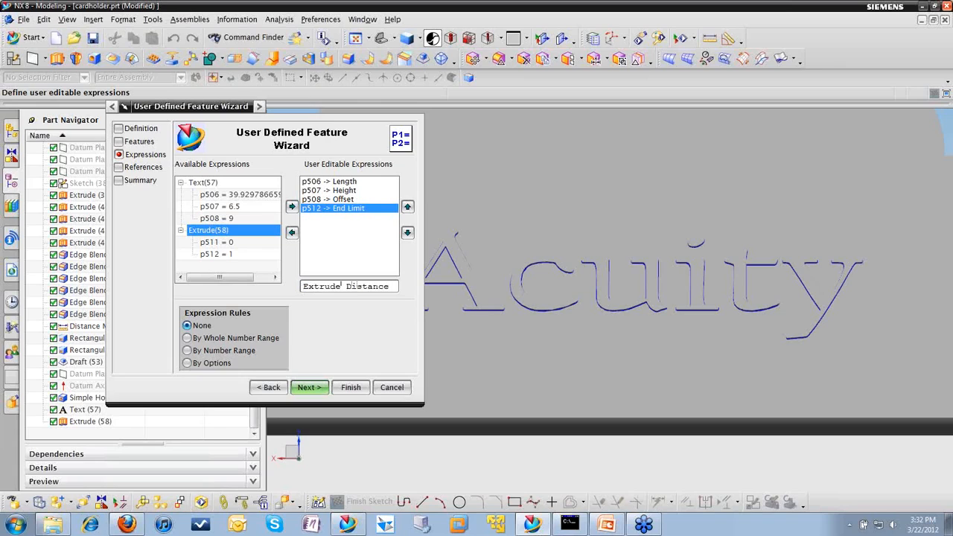
type("trude Distance")
key("Return")
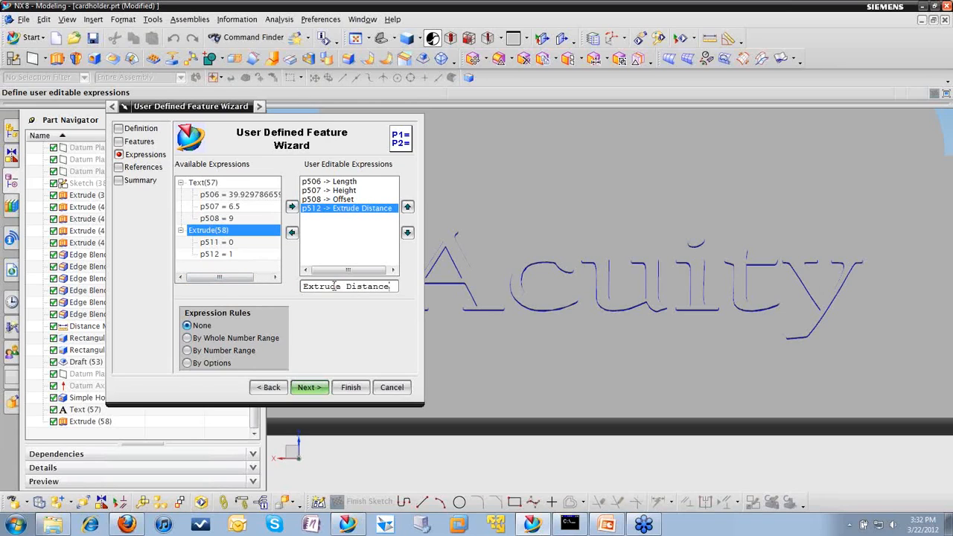
Step: Restrict the Extrude Distance expression by options to the values 1 and 2
left_click(187, 363)
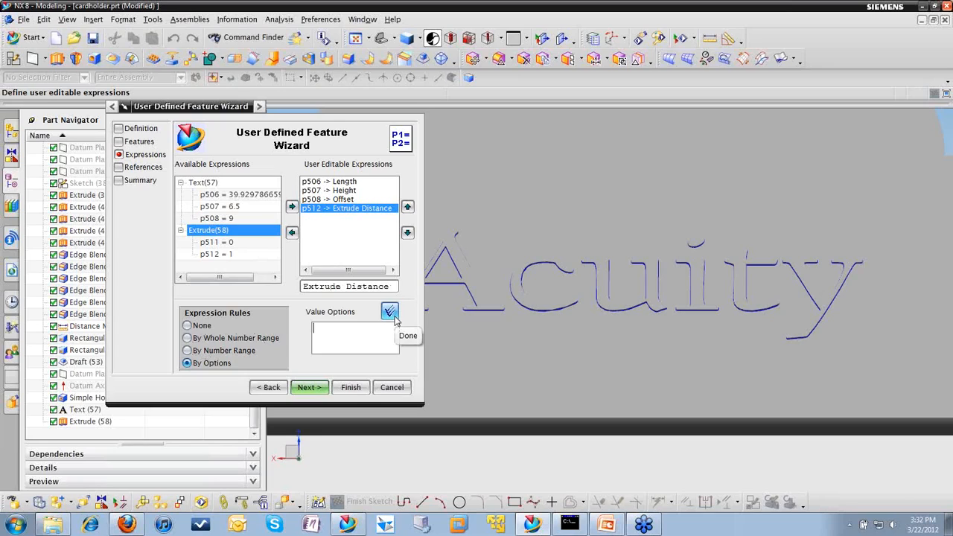
type("1")
left_click(394, 315)
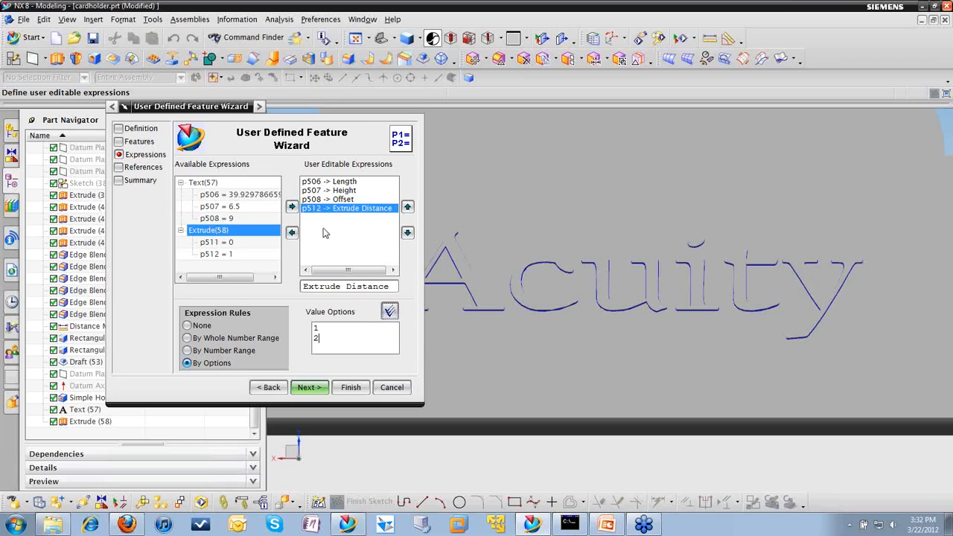
Step: Rename the text's Length expression as Width, recheck the Extrude Distance rule and proceed to the reference definitions
left_click(339, 182)
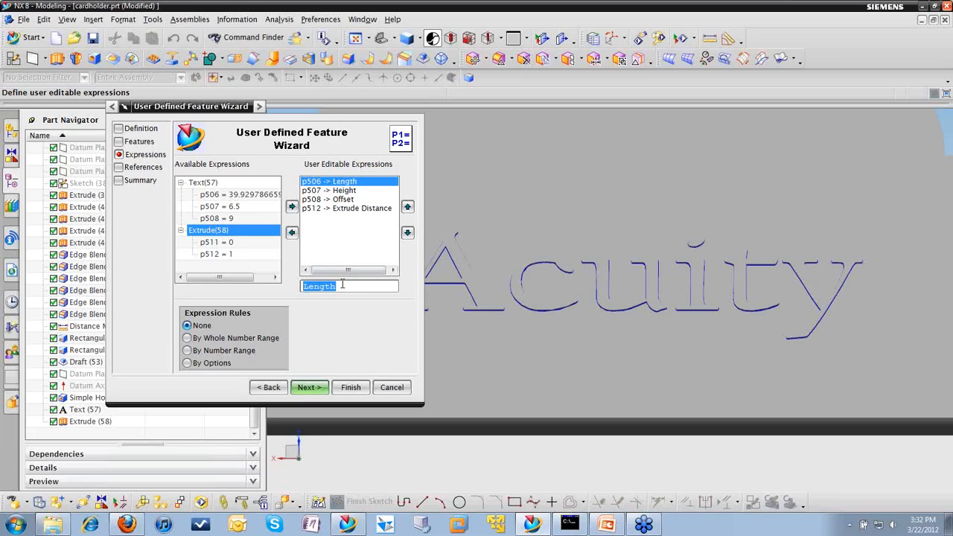
type("Wid")
key("Return")
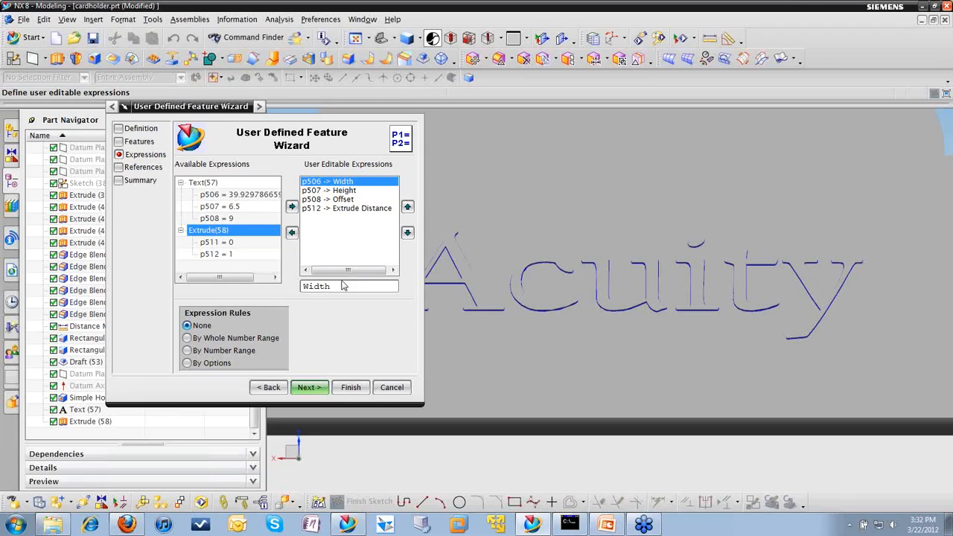
left_click(349, 209)
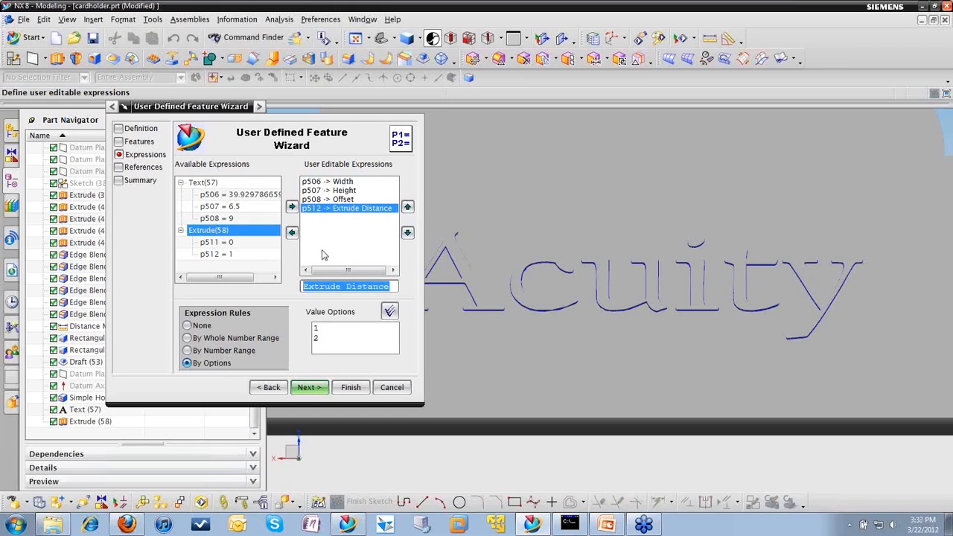
left_click(306, 389)
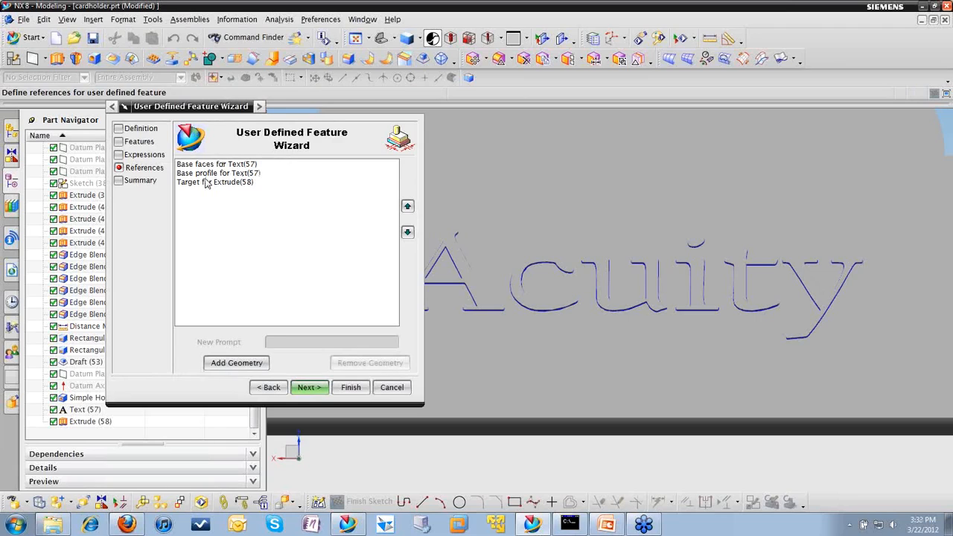
Step: Accept the reference definitions and finish creating the Acuity_logo user defined feature
left_click(306, 388)
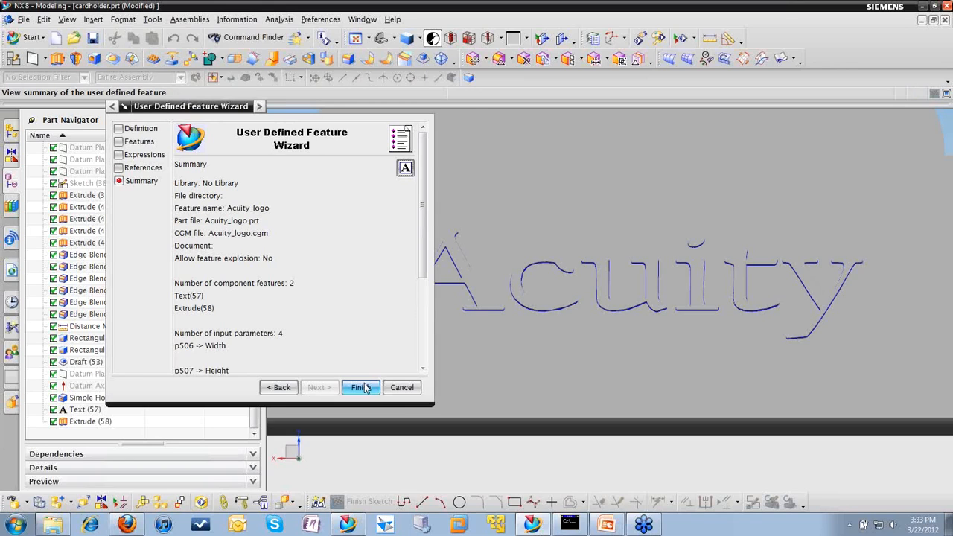
left_click(361, 387)
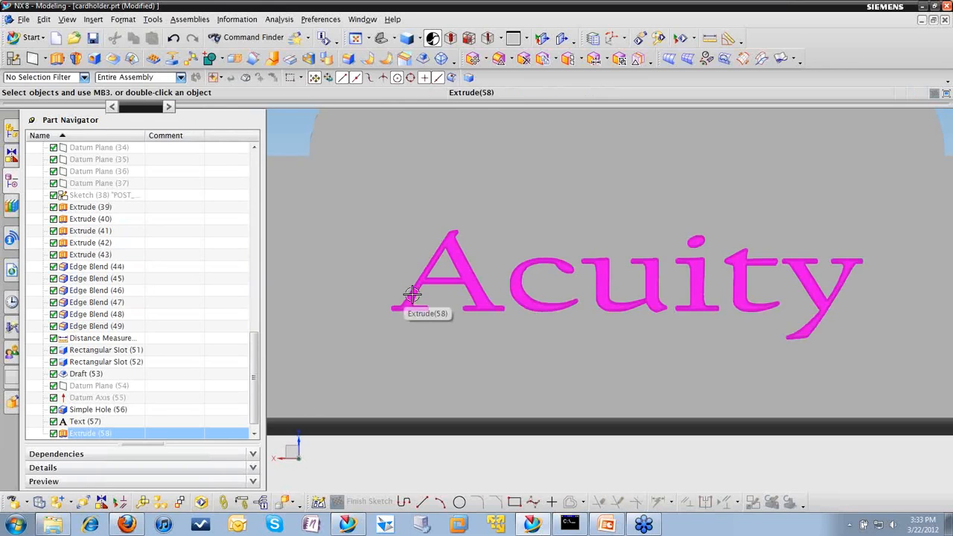
scroll(486, 359, "down", 5)
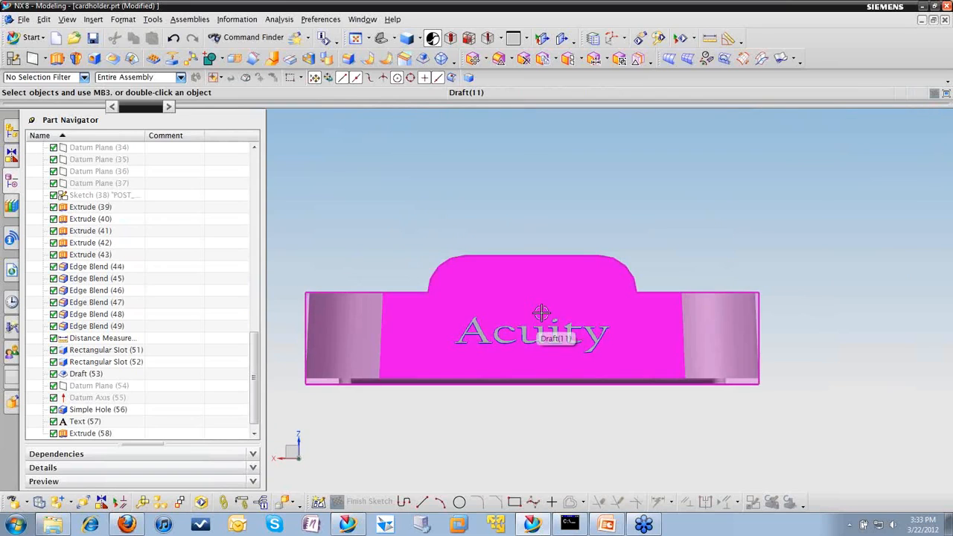
middle_click_drag(540, 317, 461, 342)
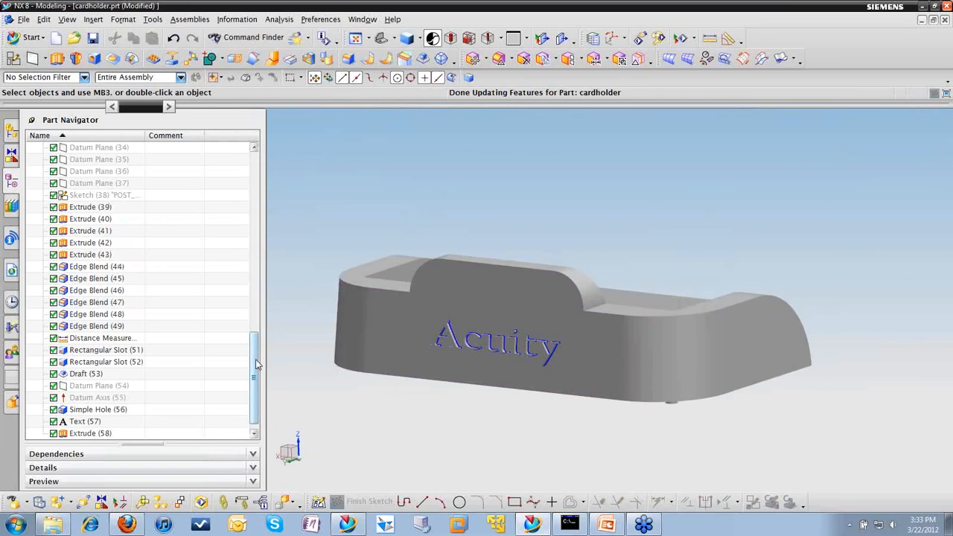
Step: Delete the original Acuity text feature and its extrusion from the cardholder
scroll(255, 363, "down", 1)
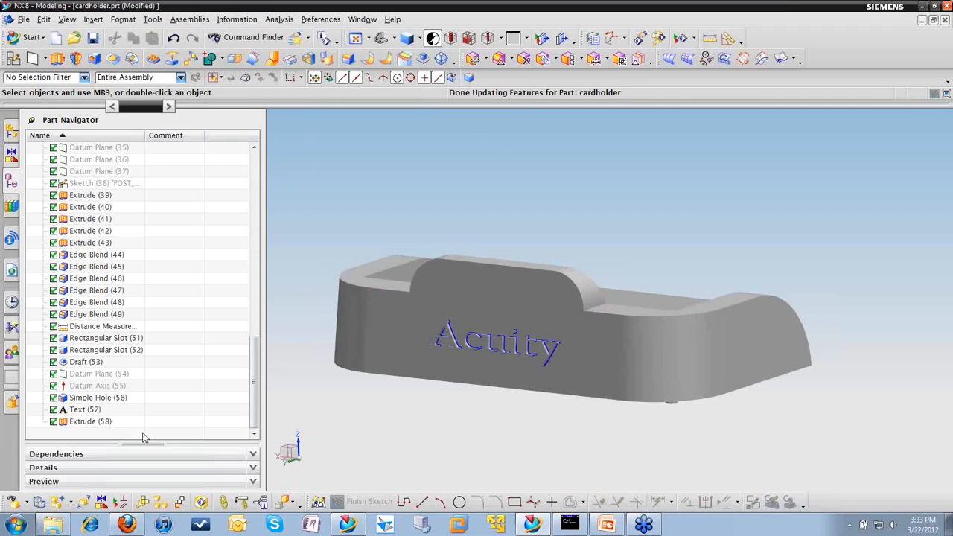
left_click(97, 422)
left_click(95, 409, "ctrl")
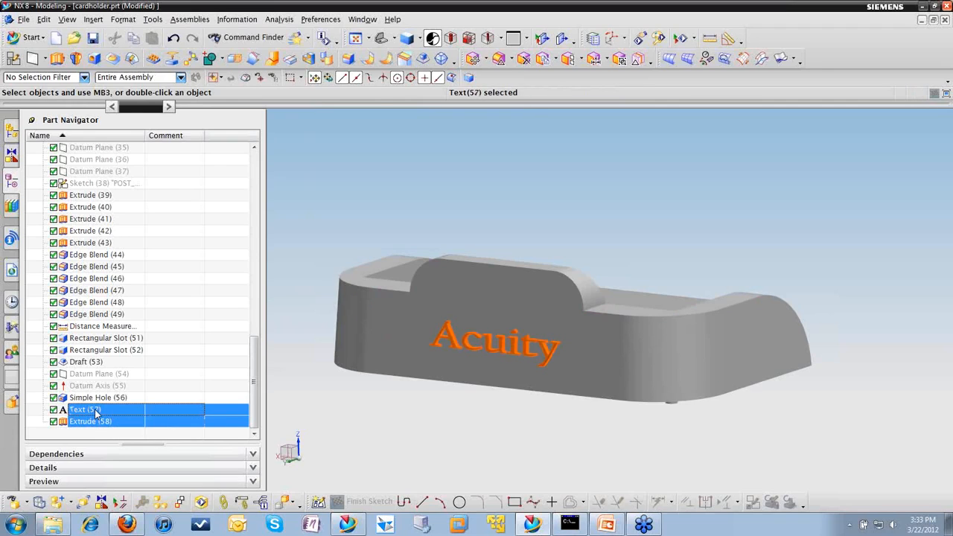
key("Delete")
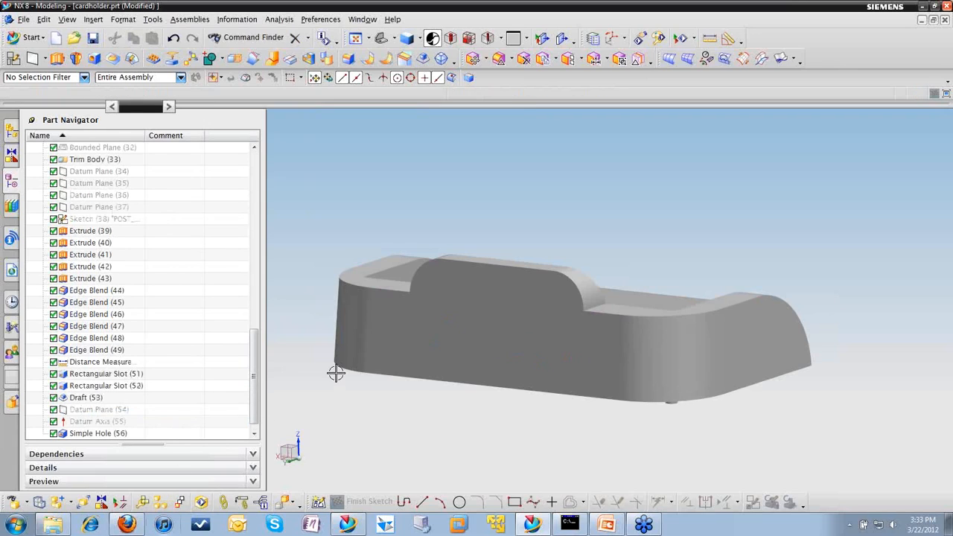
Step: In Windows Explorer, copy Acuity_logo.cgm and Acuity_logo.prt from the NX8_data folder under Documents, Acuity work
left_click(64, 525)
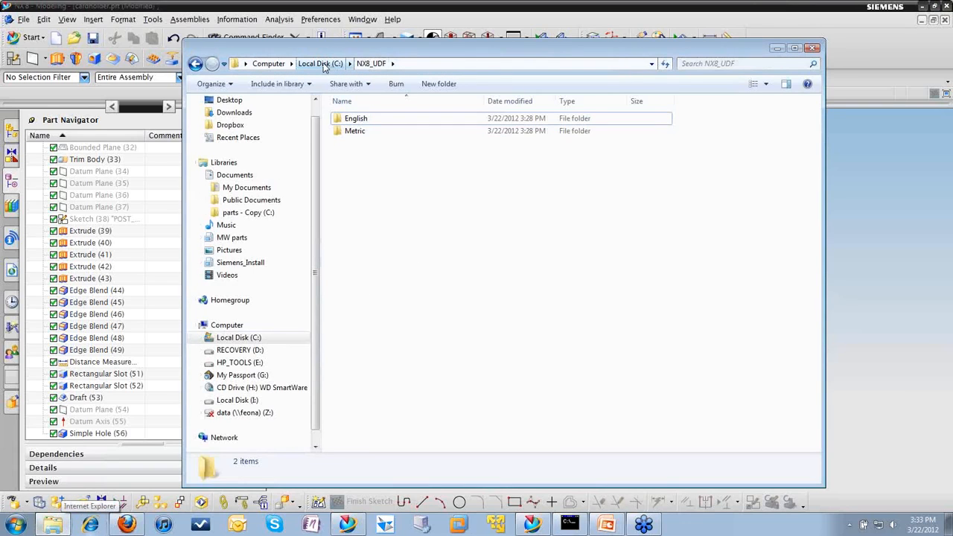
left_click(237, 177)
double_click(356, 182)
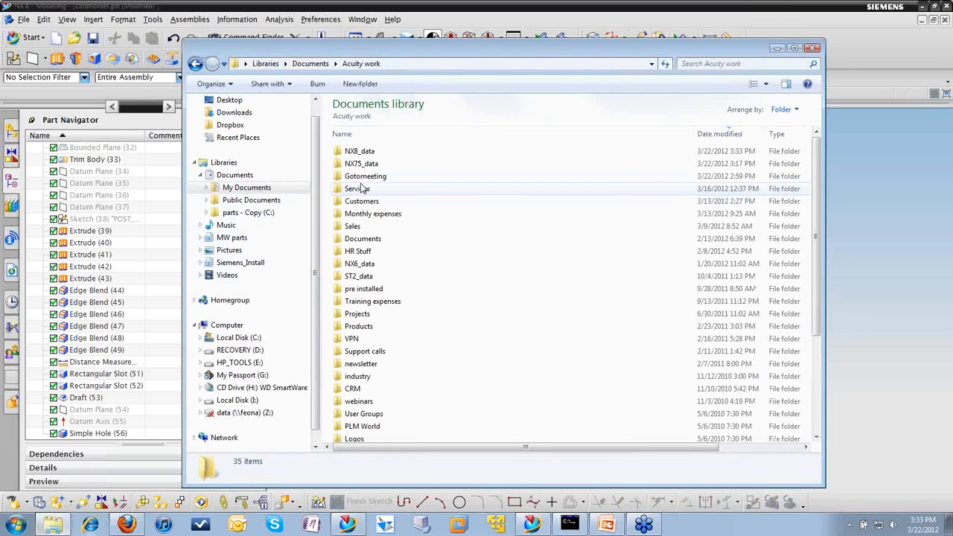
double_click(359, 153)
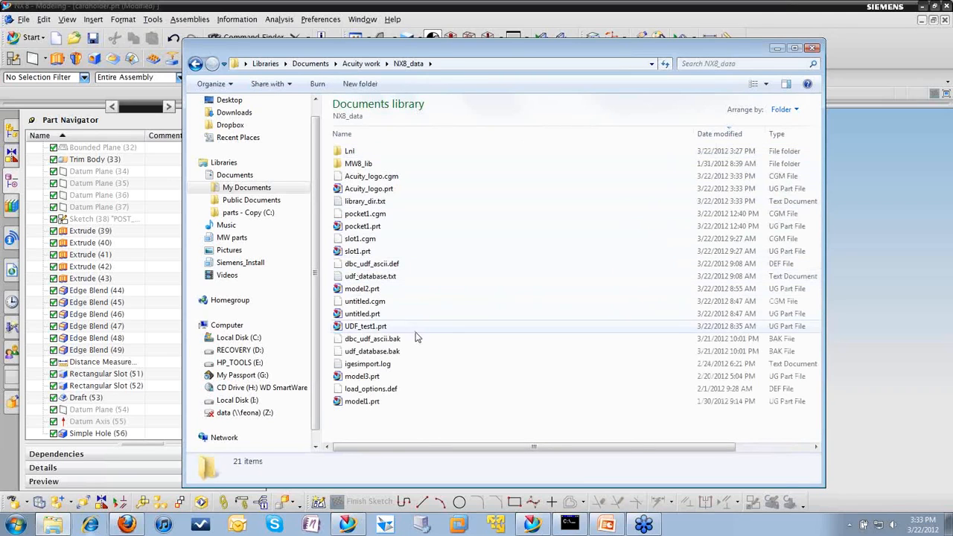
left_click(374, 180)
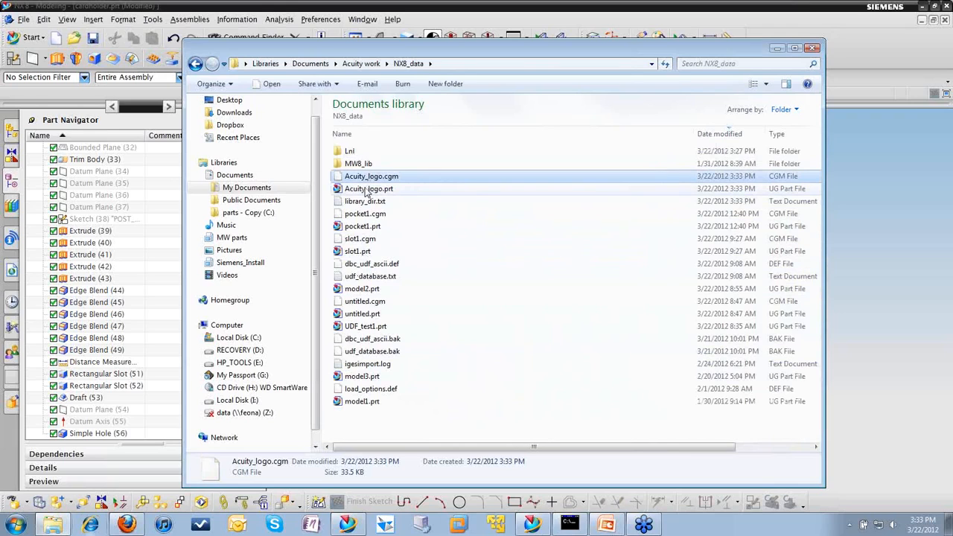
left_click(365, 190, "ctrl")
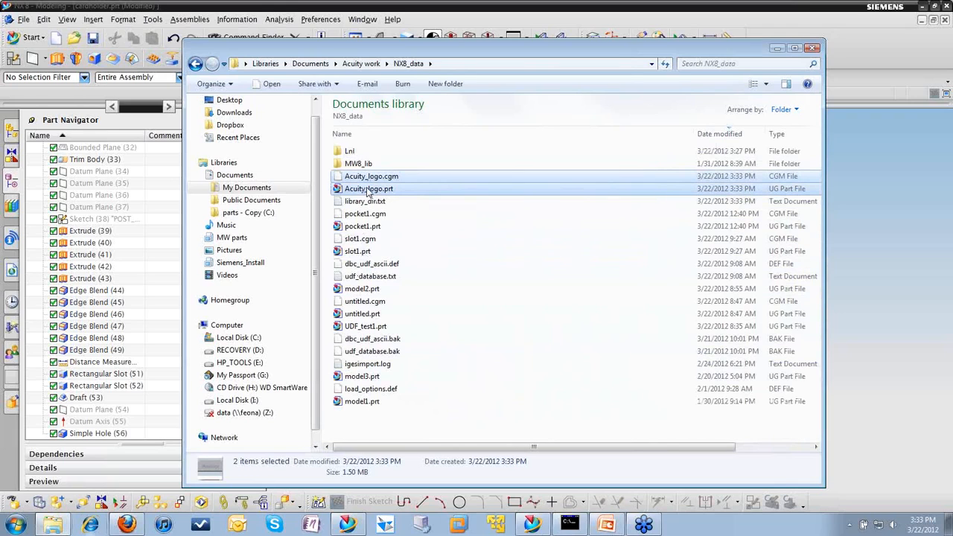
right_click(366, 192)
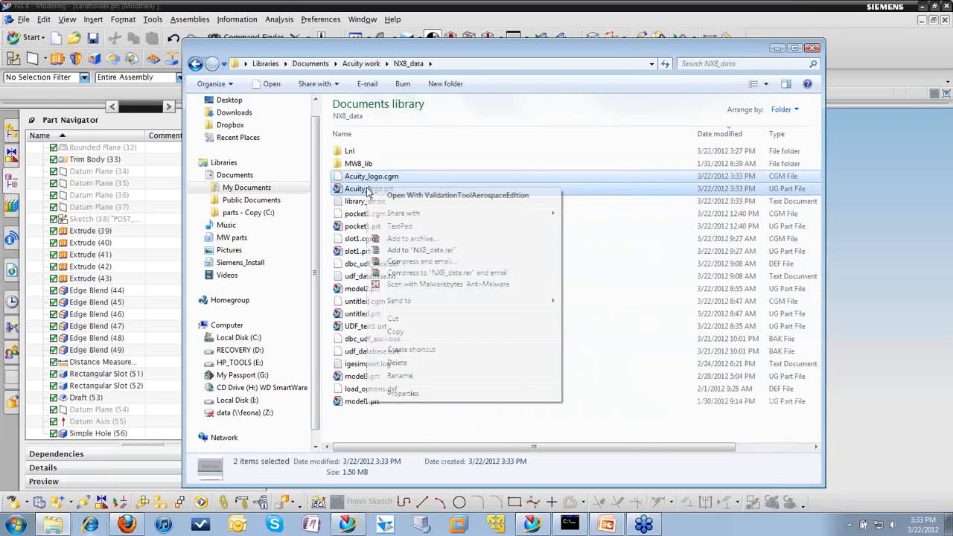
left_click(395, 331)
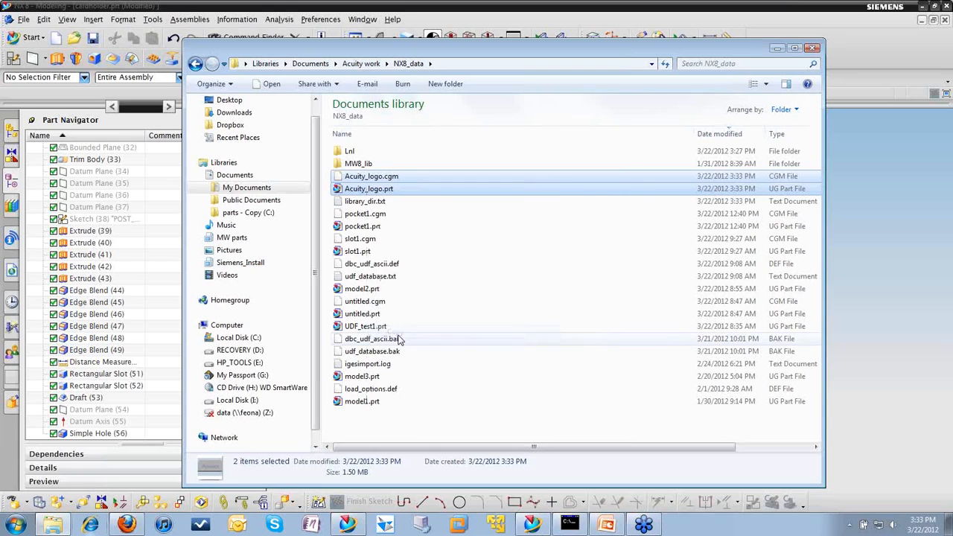
Step: Paste the two copied Acuity_logo files into C:\NX8_UDF\Metric\LnL2 and return to NX
left_click(195, 63)
left_click(195, 64)
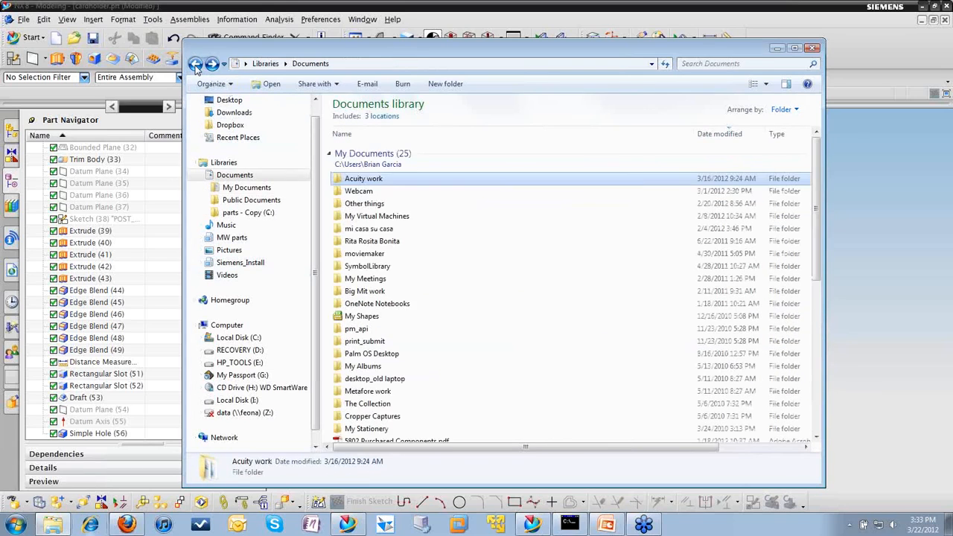
left_click(195, 64)
left_click(195, 64)
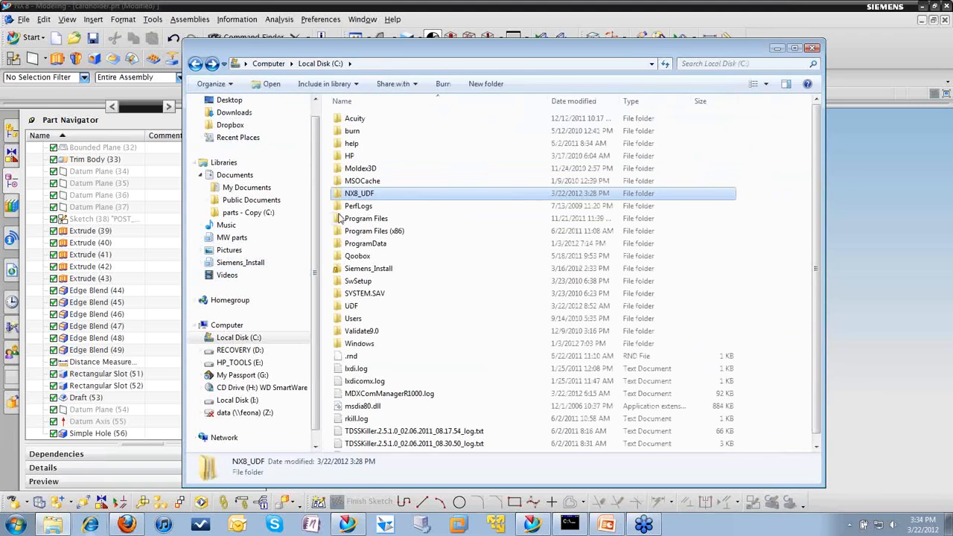
double_click(359, 197)
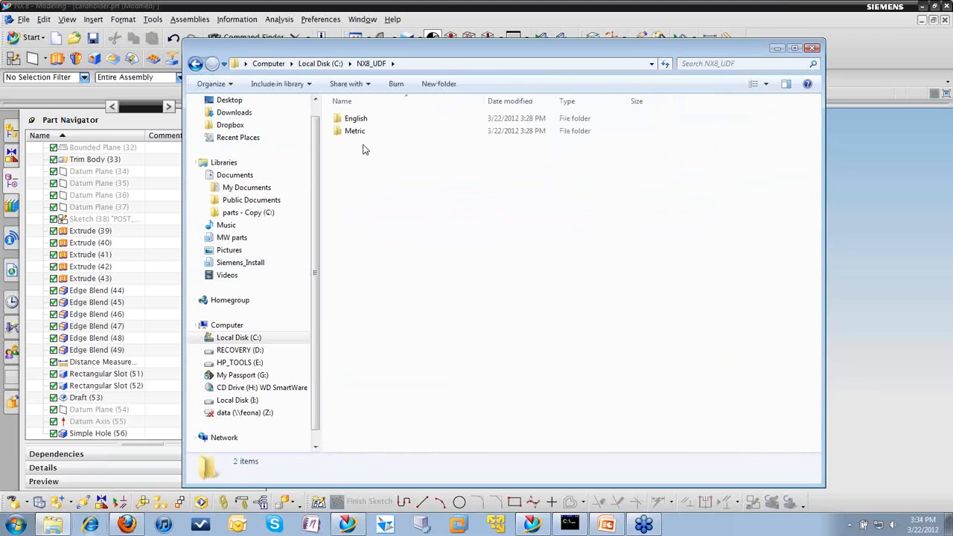
double_click(361, 132)
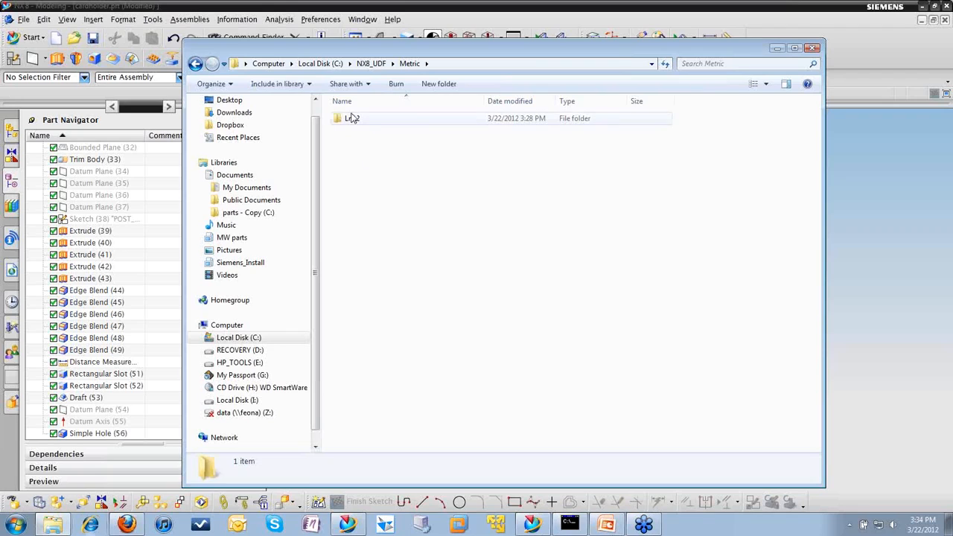
double_click(353, 120)
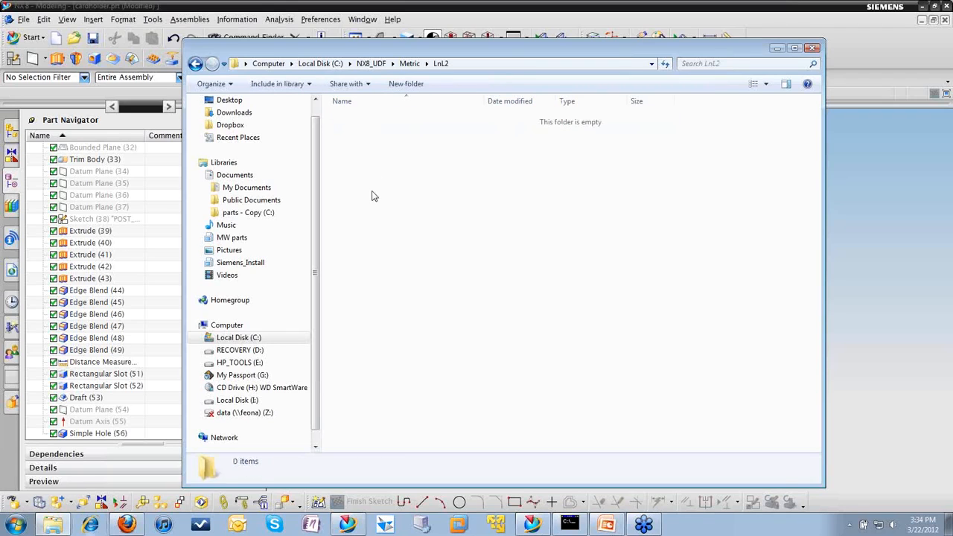
right_click(374, 196)
left_click(401, 273)
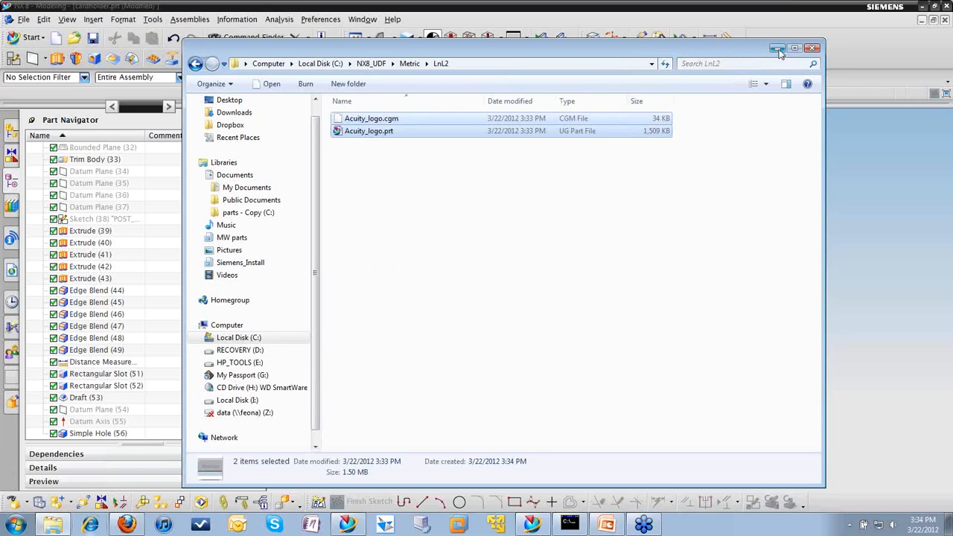
left_click(776, 49)
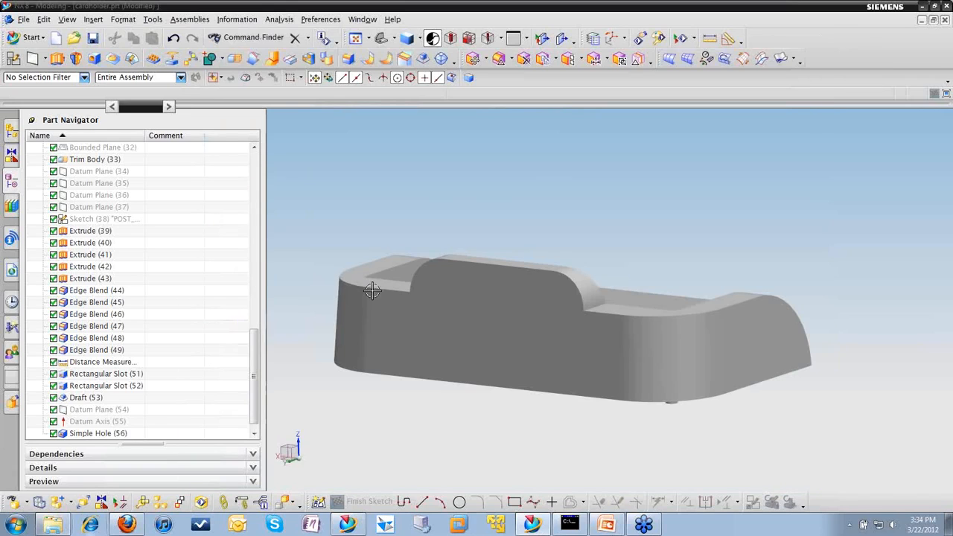
Step: Refresh the Metric LnL2 folder of the UDF Library in the Reuse Library
left_click(11, 210)
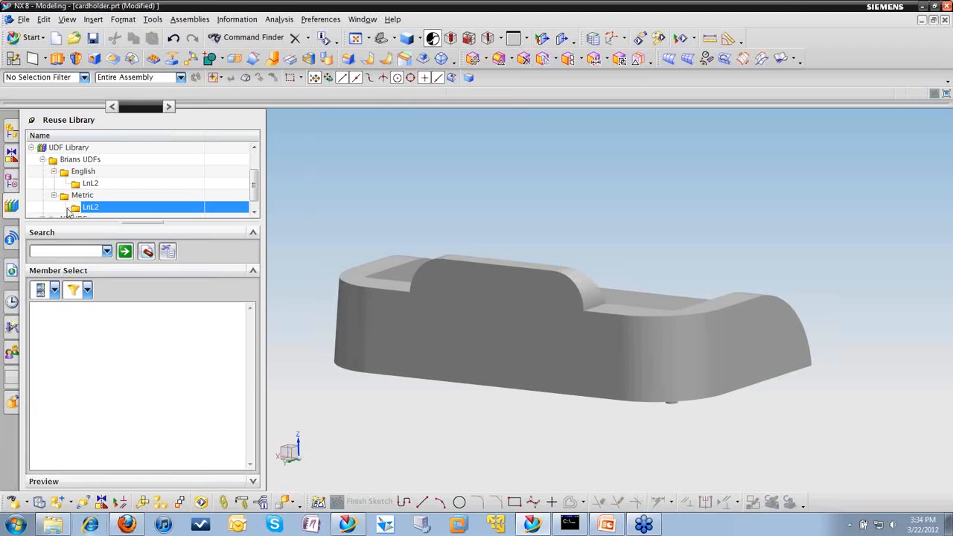
right_click(91, 207)
left_click(134, 213)
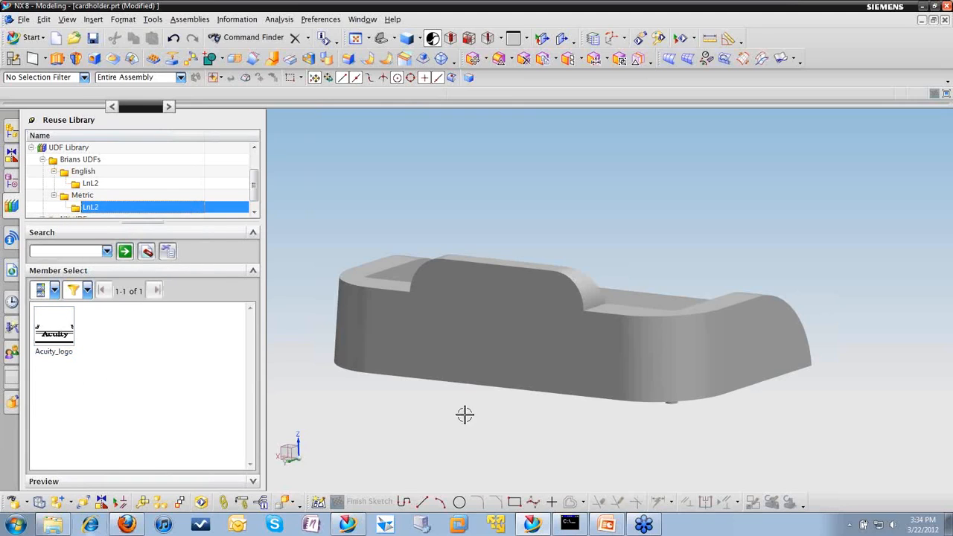
Step: Insert Acuity_logo from the library into the cardholder and assign the flat front face as the text's base face
left_click_drag(69, 334, 420, 417)
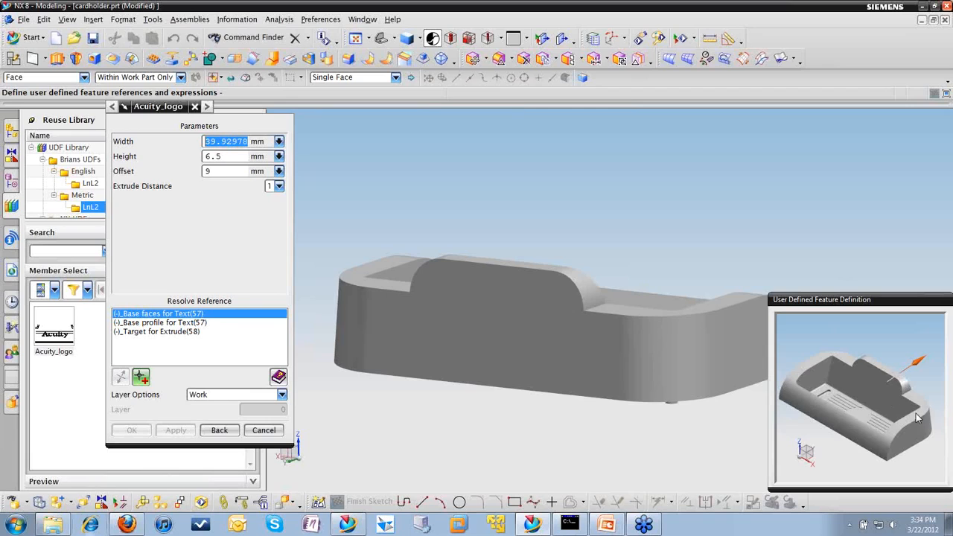
middle_click_drag(901, 423, 792, 442)
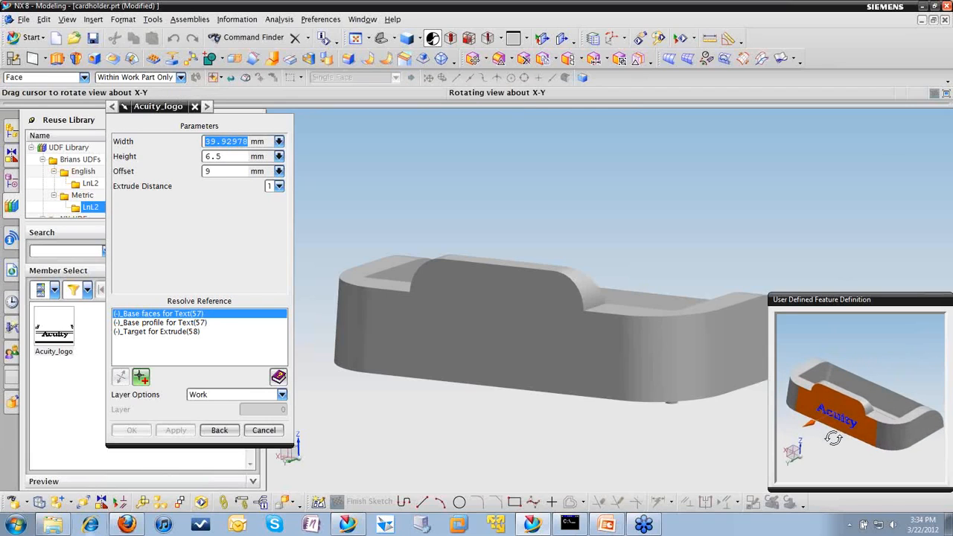
left_click_drag(146, 109, 138, 109)
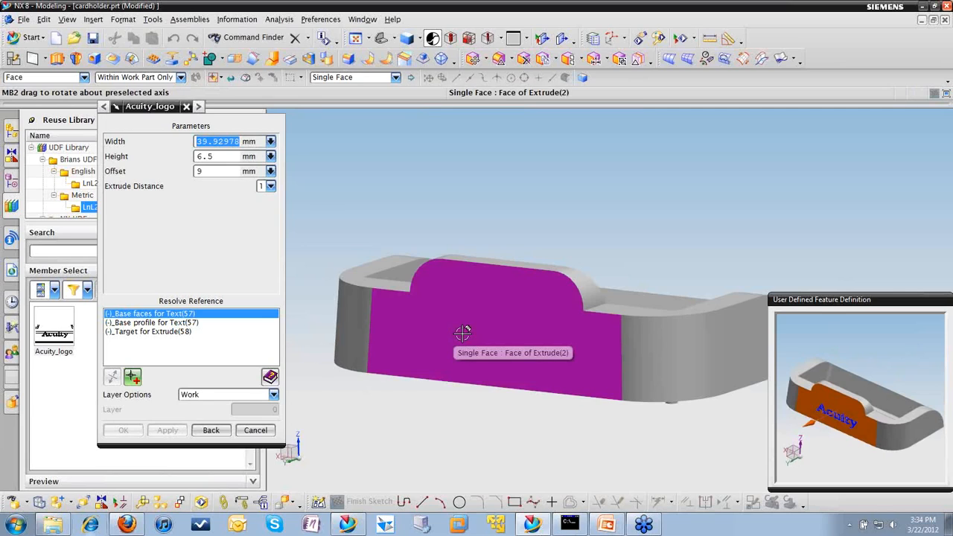
mouse_move(462, 334)
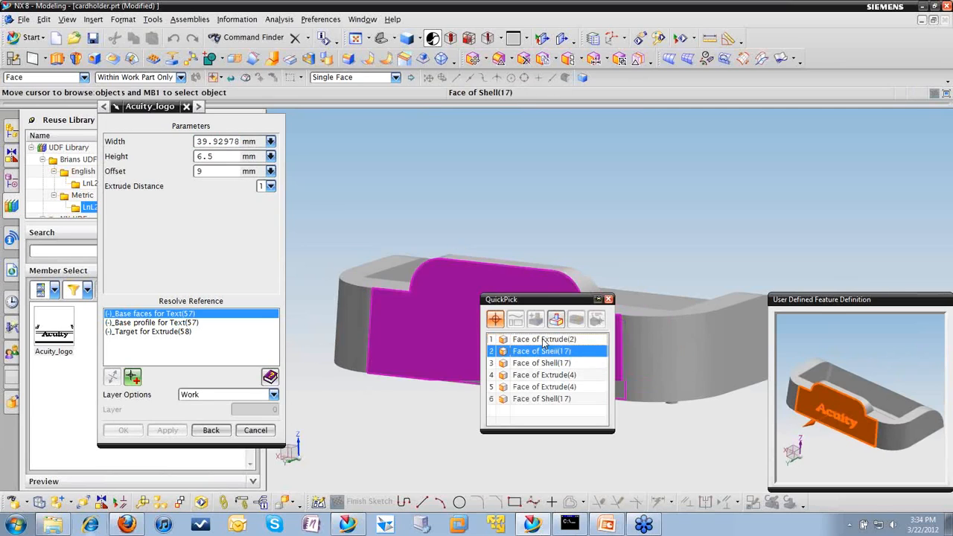
left_click(541, 338)
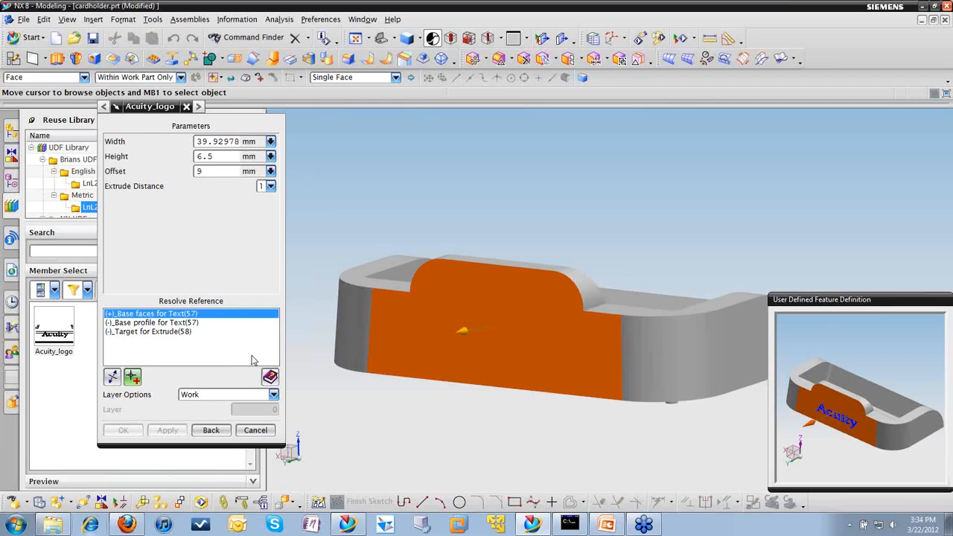
middle_click(433, 442)
Step: Assign the front face's bottom edge as the text's base profile using Single Curve, and the cardholder body as the extrusion target
scroll(445, 382, "up", 3)
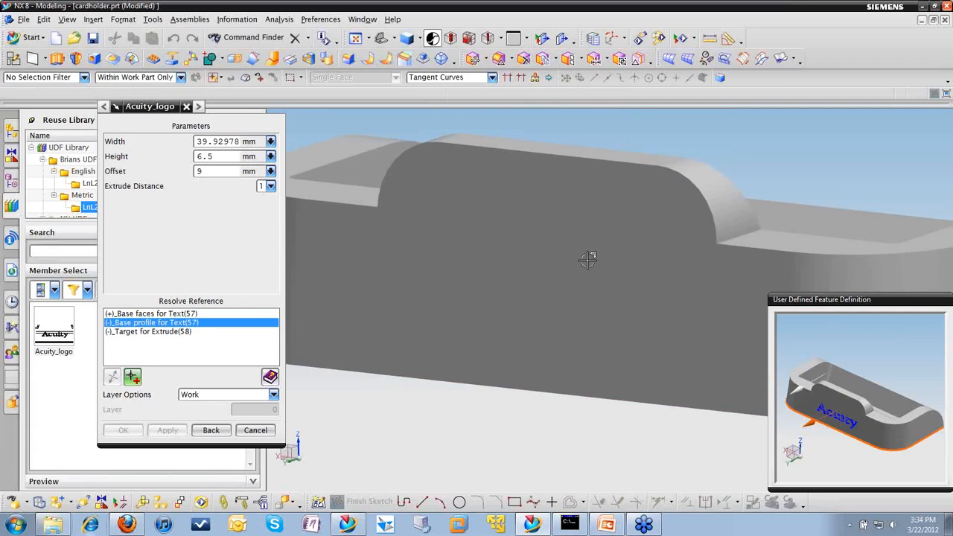
left_click(492, 77)
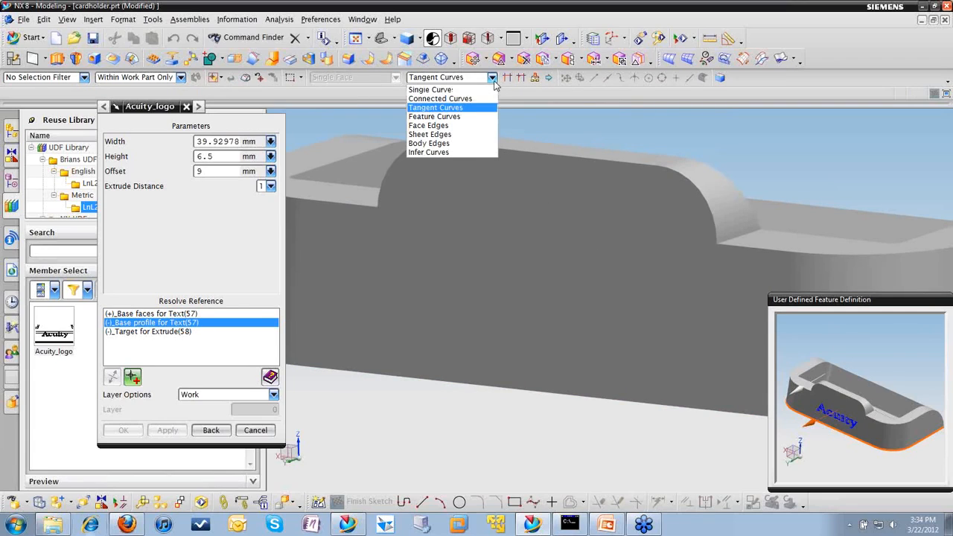
left_click(463, 88)
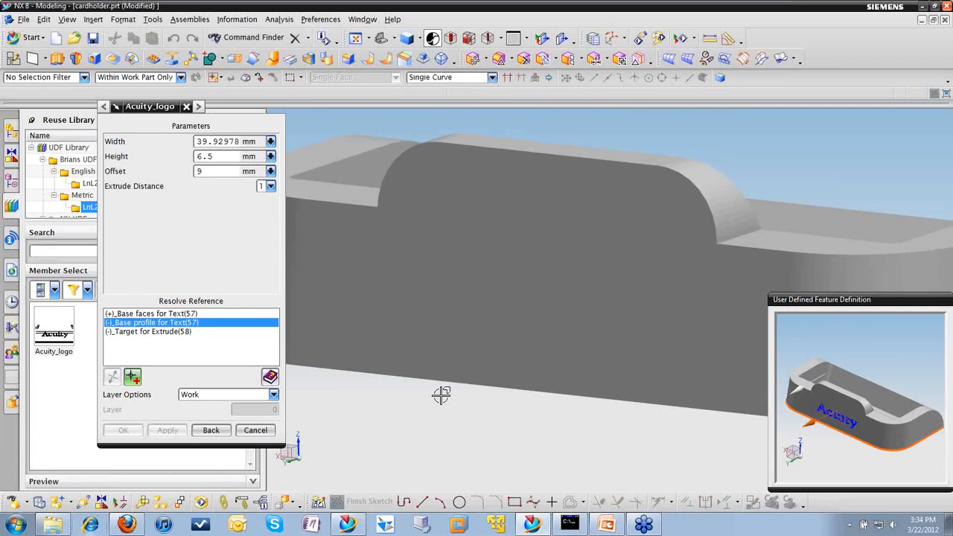
scroll(402, 392, "down", 3)
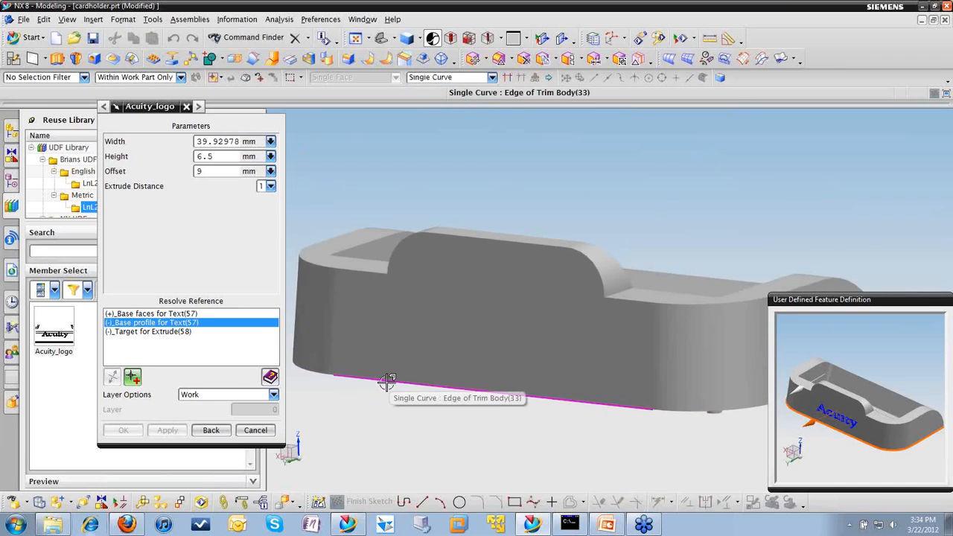
left_click(383, 382)
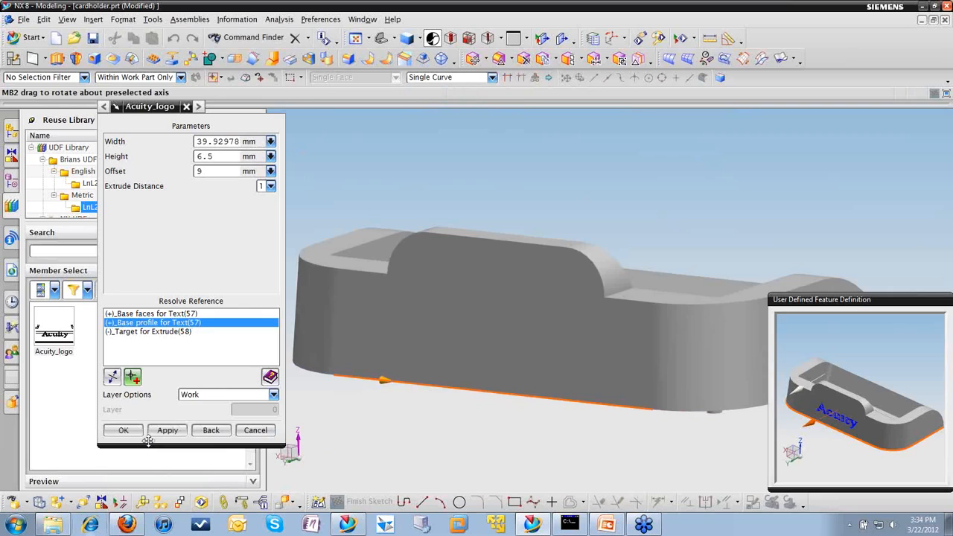
middle_click(515, 462)
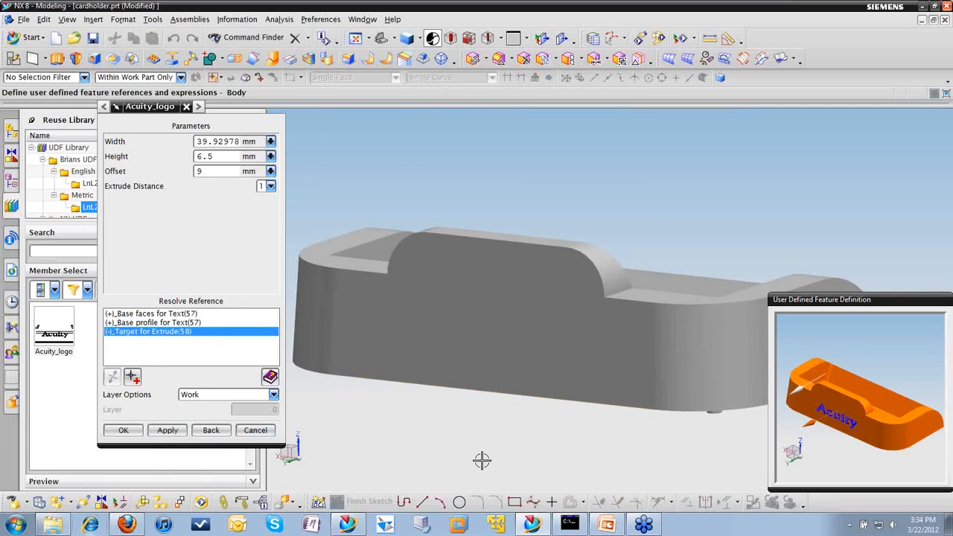
left_click(515, 335)
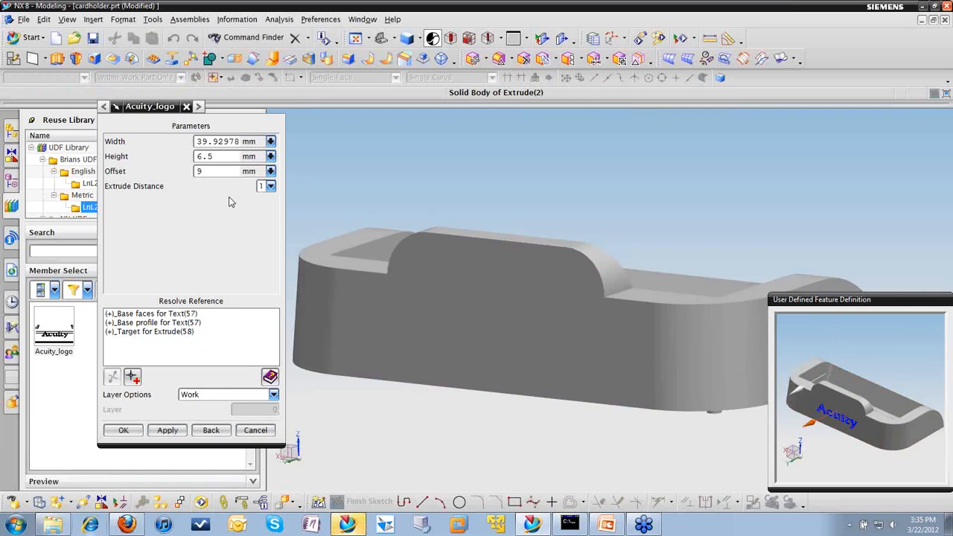
Step: Set the Acuity_logo feature's extrude distance to 2 and its width to 40 mm, and place it on the cardholder
left_click(270, 186)
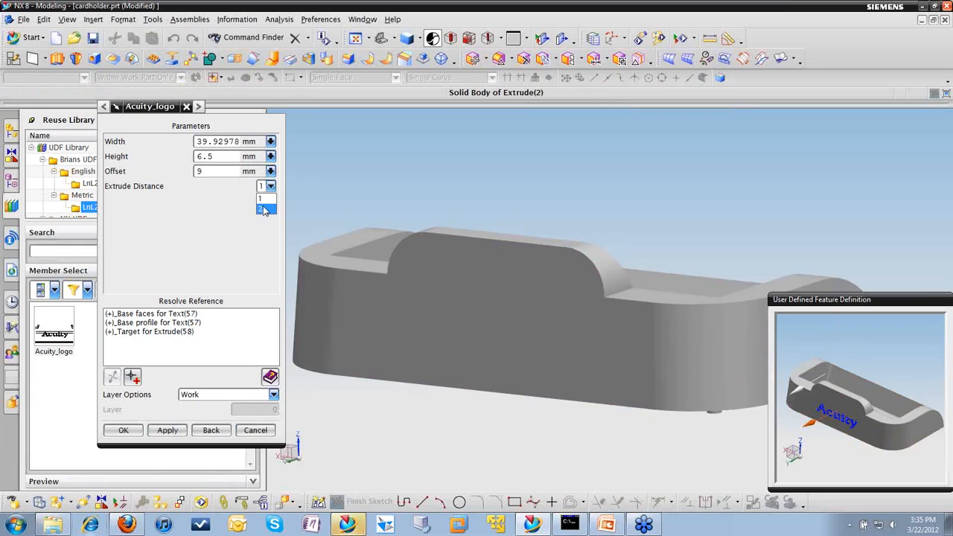
left_click(263, 207)
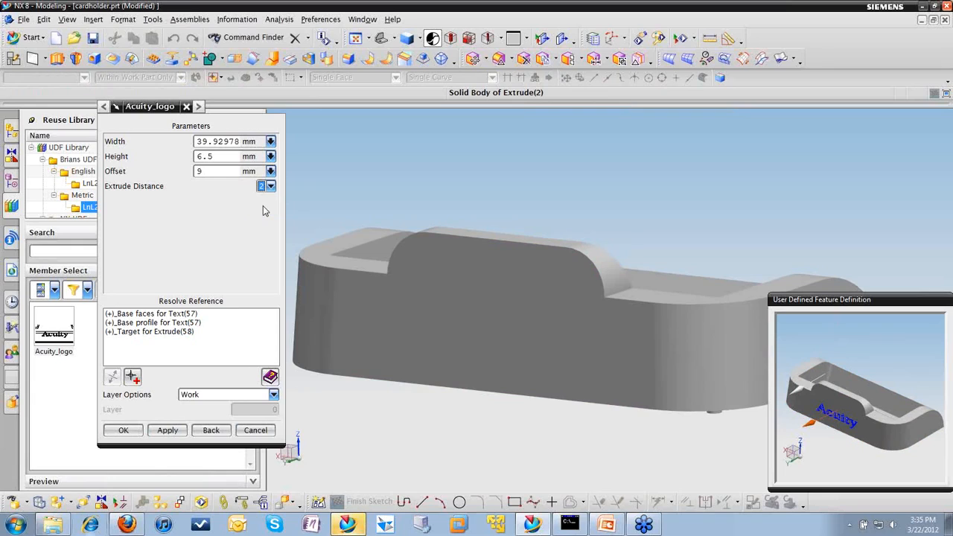
double_click(224, 141)
type("40")
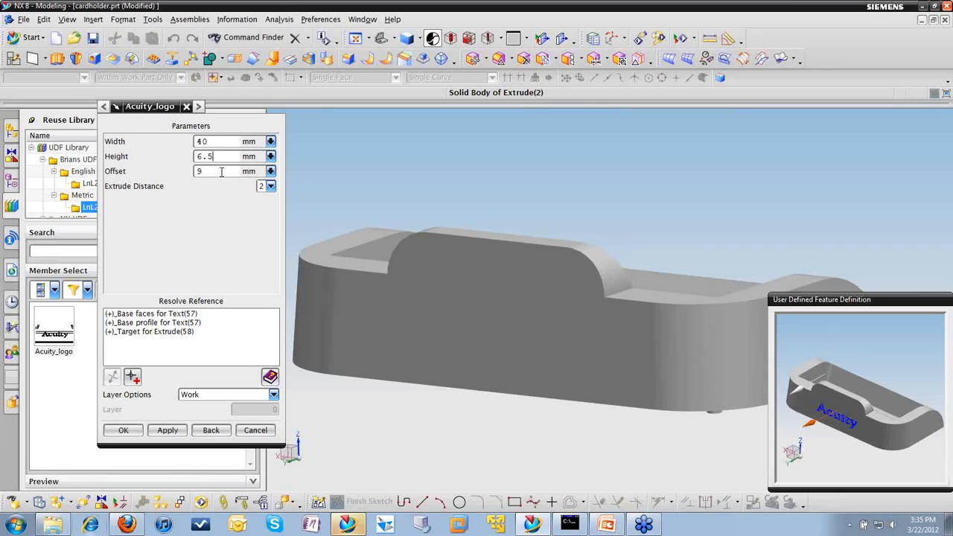
left_click(125, 431)
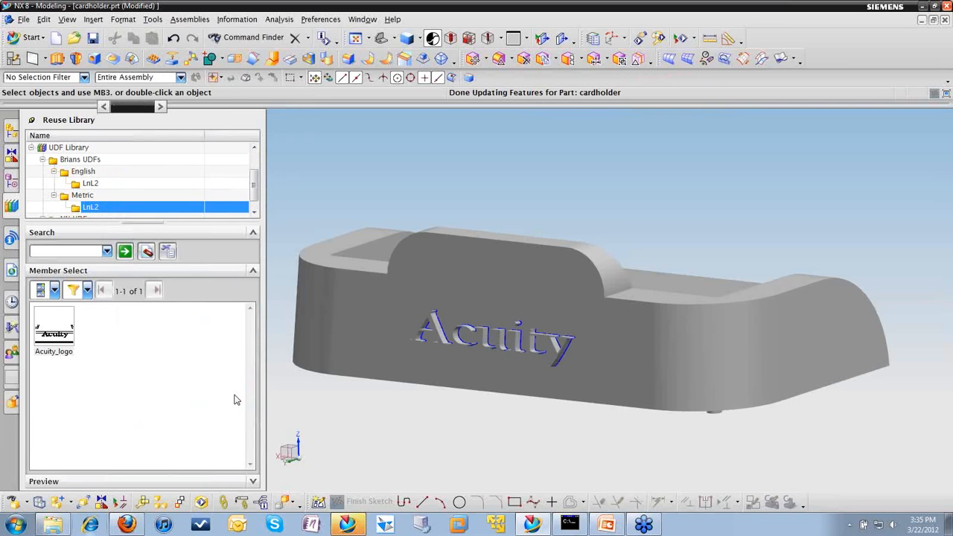
scroll(474, 424, "up", 1)
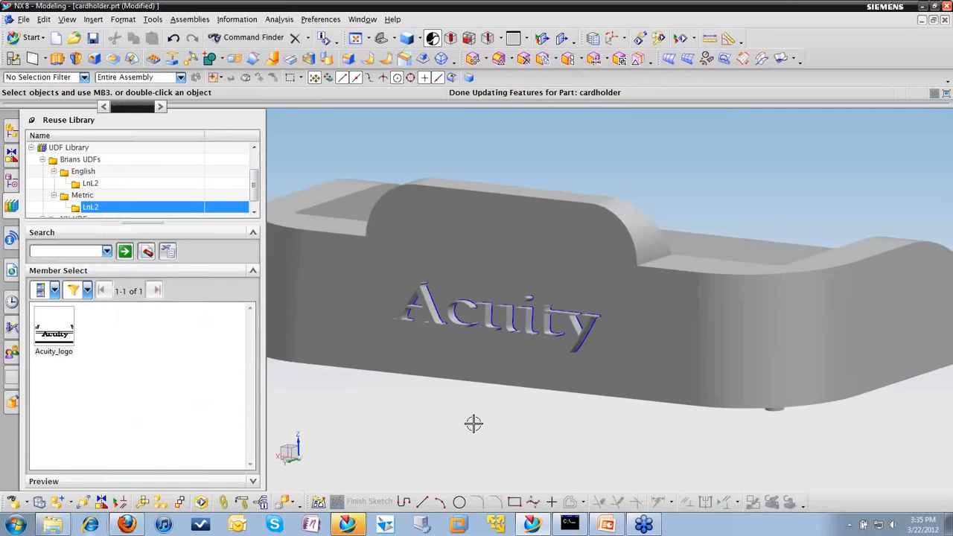
scroll(474, 424, "down", 1)
Step: Edit the parameters of the inserted Acuity_logo feature, reducing its offset so the text sits closer to the front face's bottom edge
left_click(15, 180)
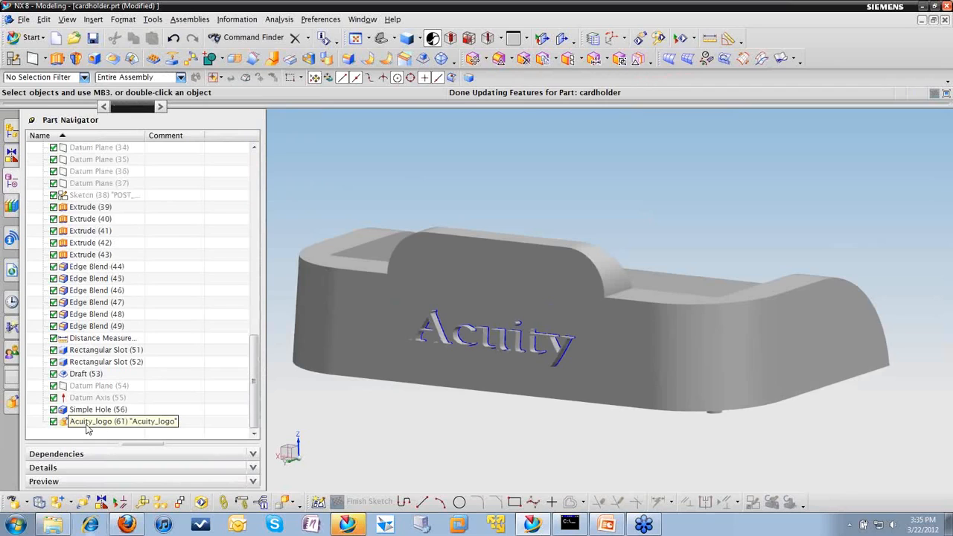
right_click(89, 423)
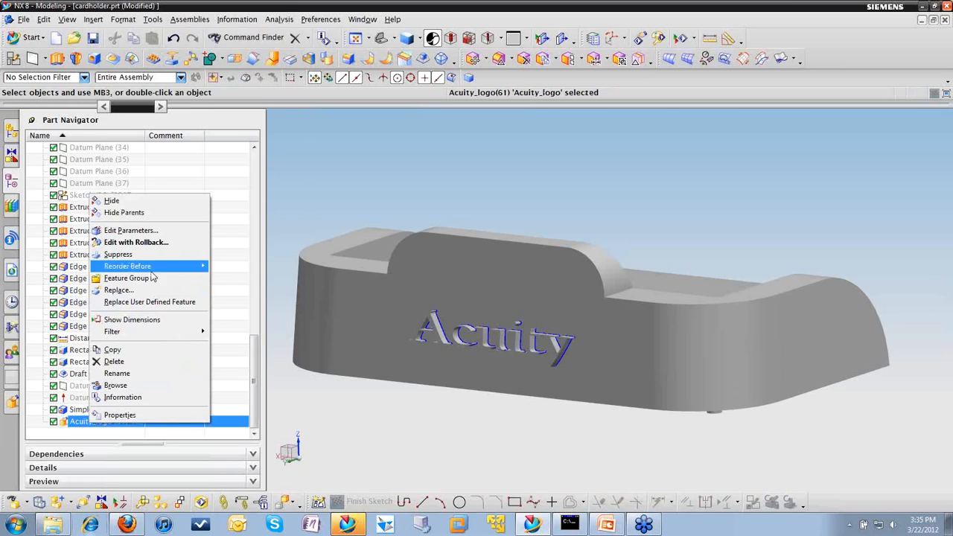
left_click(140, 236)
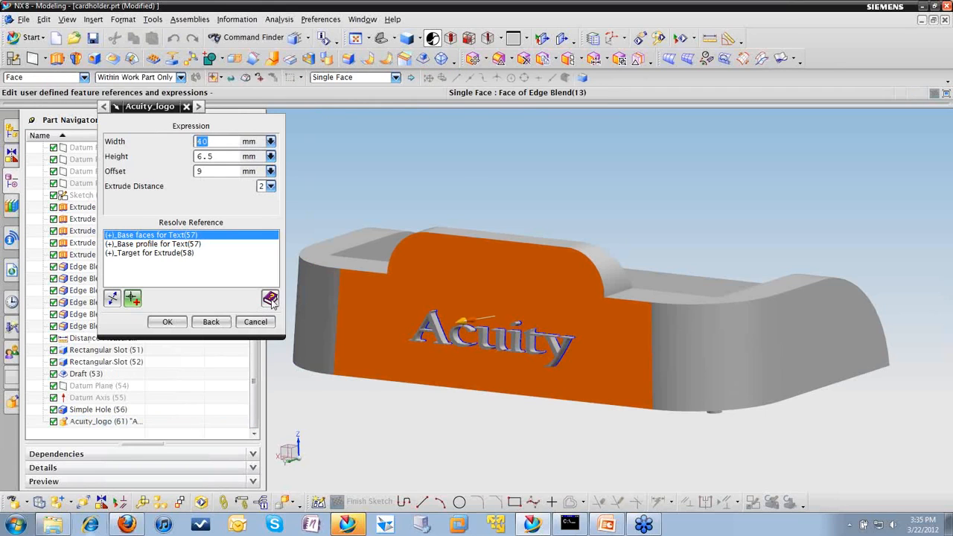
left_click(216, 173)
left_click_drag(216, 173, 165, 175)
left_click(181, 325)
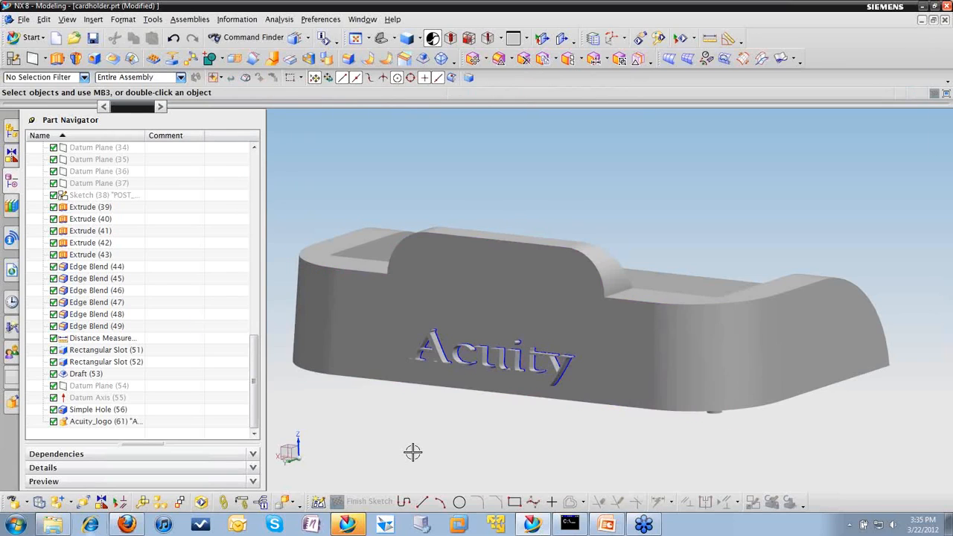
mouse_move(605, 376)
middle_mouse_down()
mouse_move(670, 375)
mouse_move(622, 371)
middle_mouse_up()
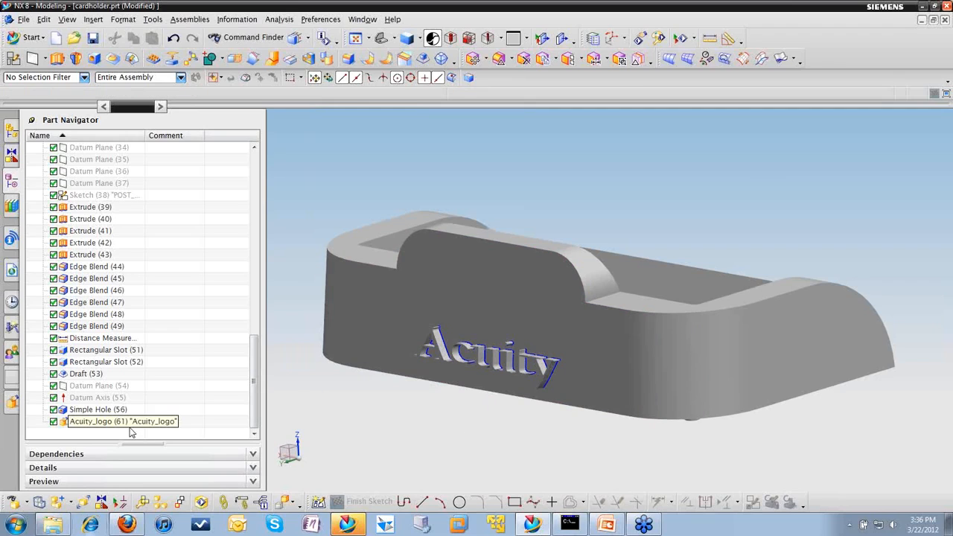
scroll(435, 434, "down", 2)
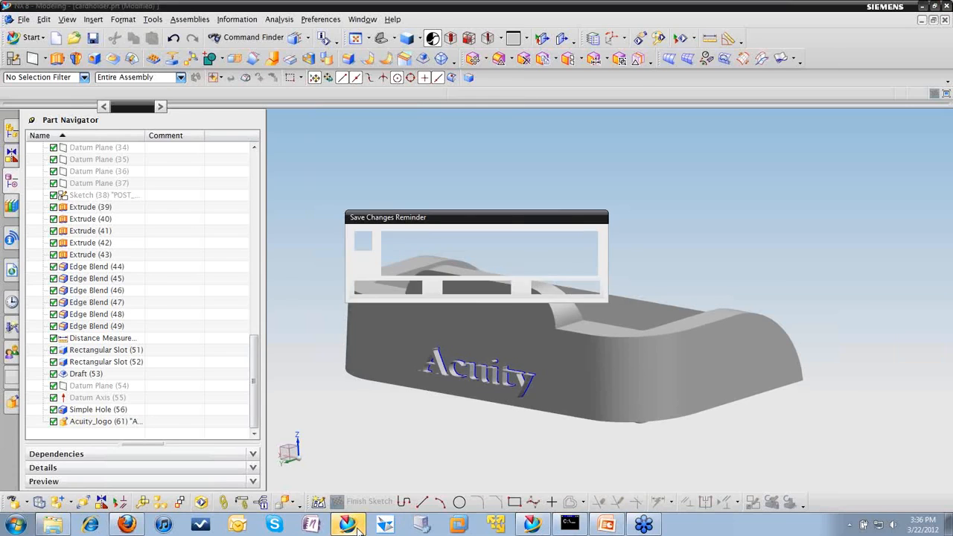
Step: Dismiss the save changes reminder and switch to PowerPoint to show the closing contact slide of LnL 3-22-12.pptx
left_click(562, 289)
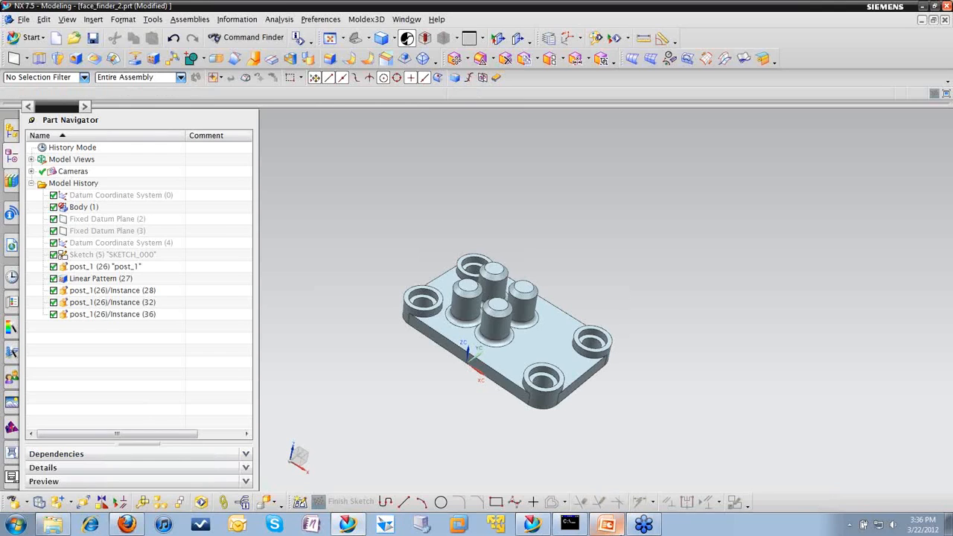
left_click(616, 523)
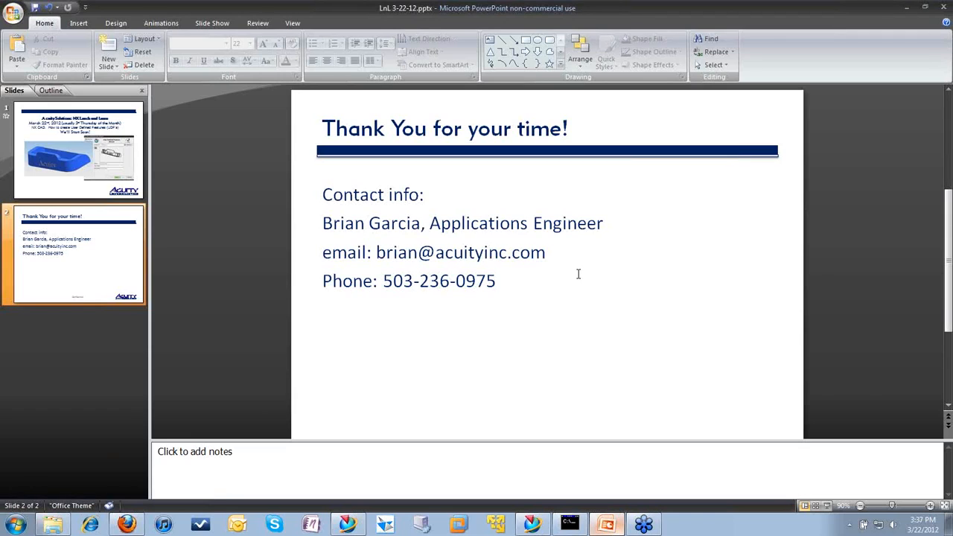
left_click(944, 26)
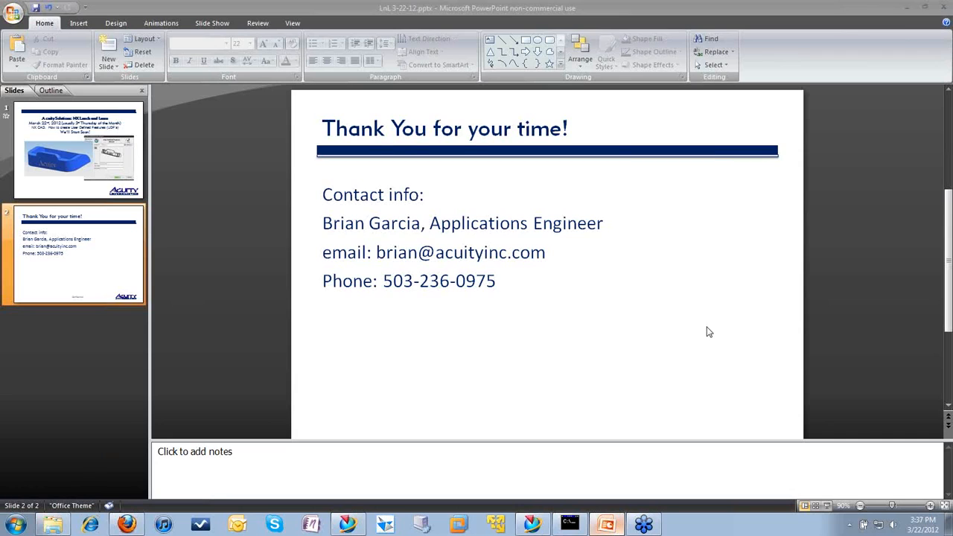
left_click(612, 525)
left_click(614, 524)
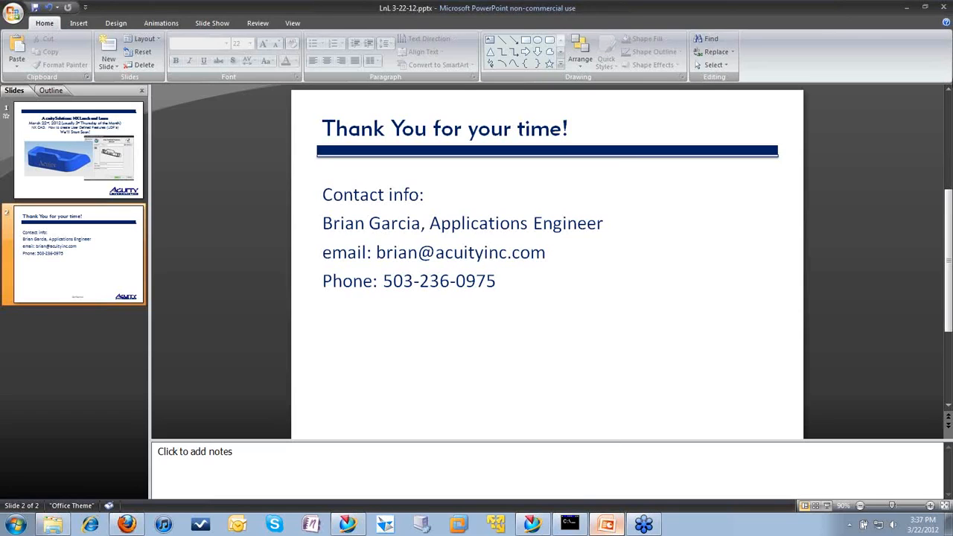
left_click(944, 27)
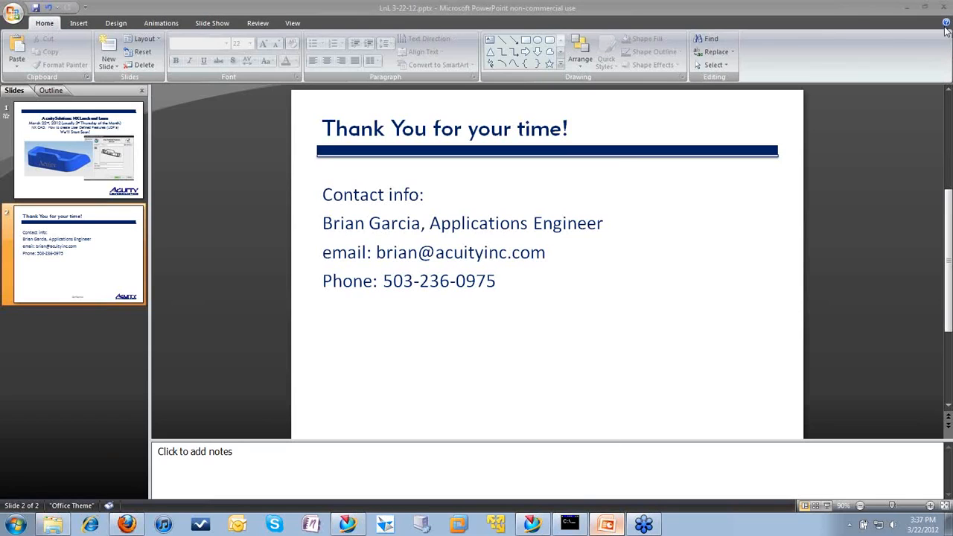